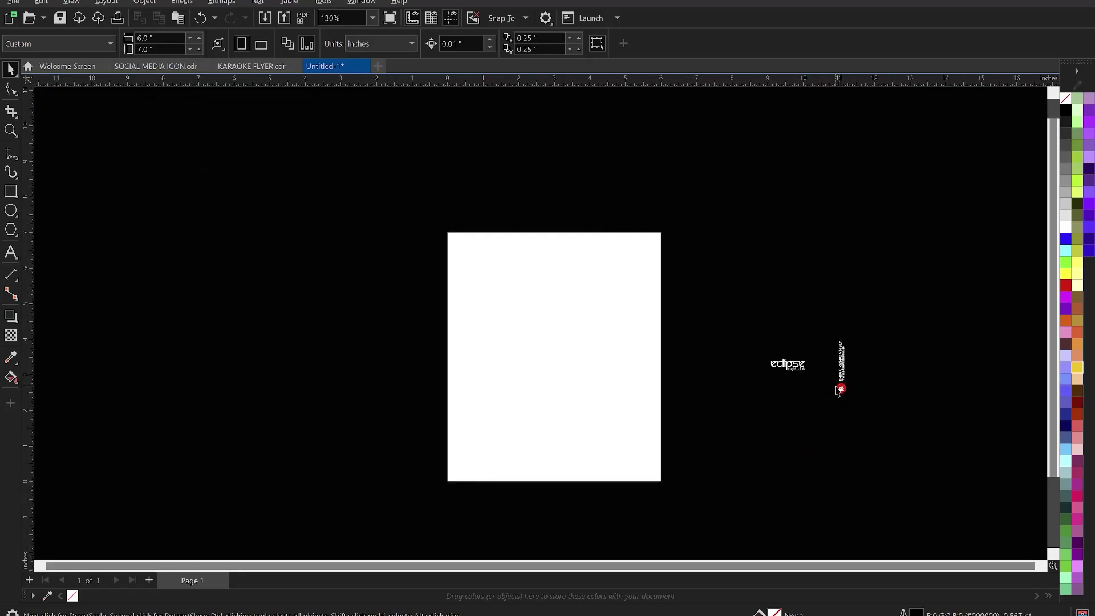
Draw a rectangle about 3.4 inches wide and 4.2 inches high on the blank page
scroll(833, 382, "down", 3)
scroll(591, 406, "up", 1)
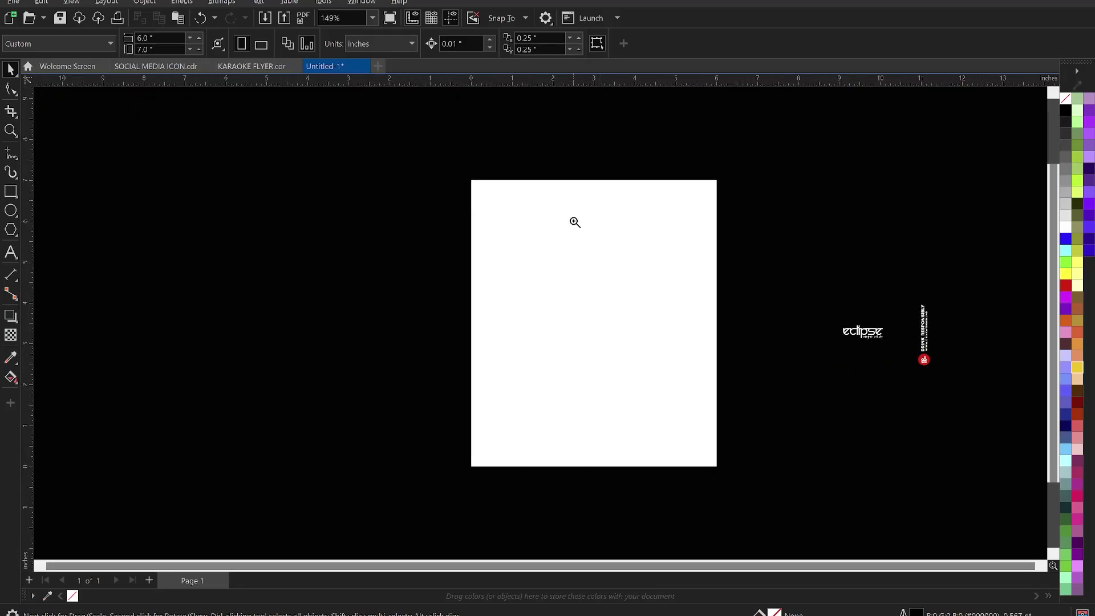
key("z")
left_click_drag(444, 164, 742, 492)
key("space")
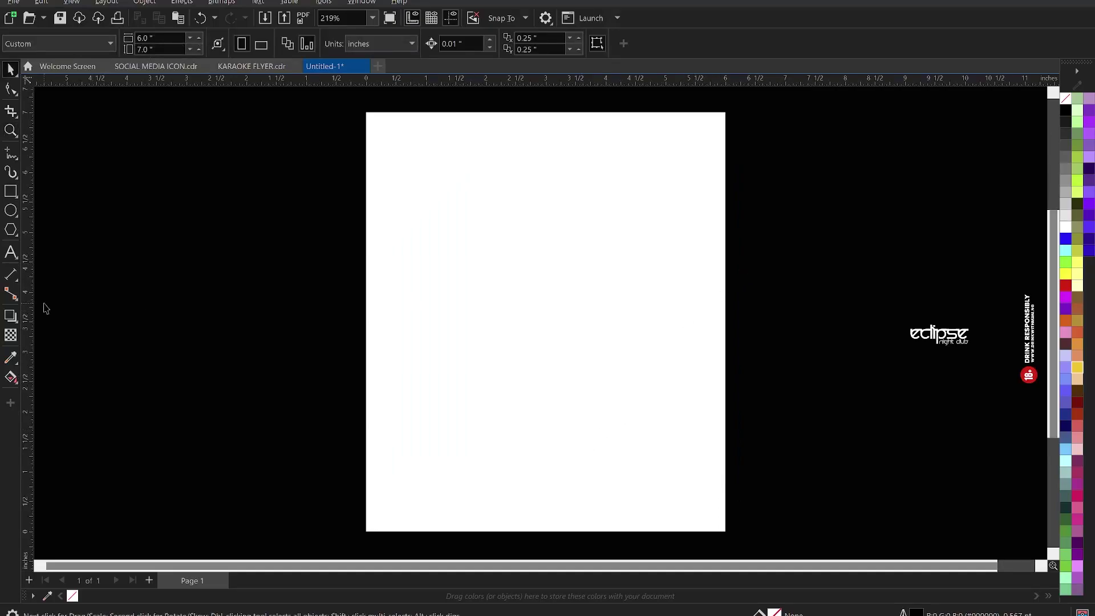
left_click(10, 192)
left_click_drag(474, 169, 680, 422)
key("space")
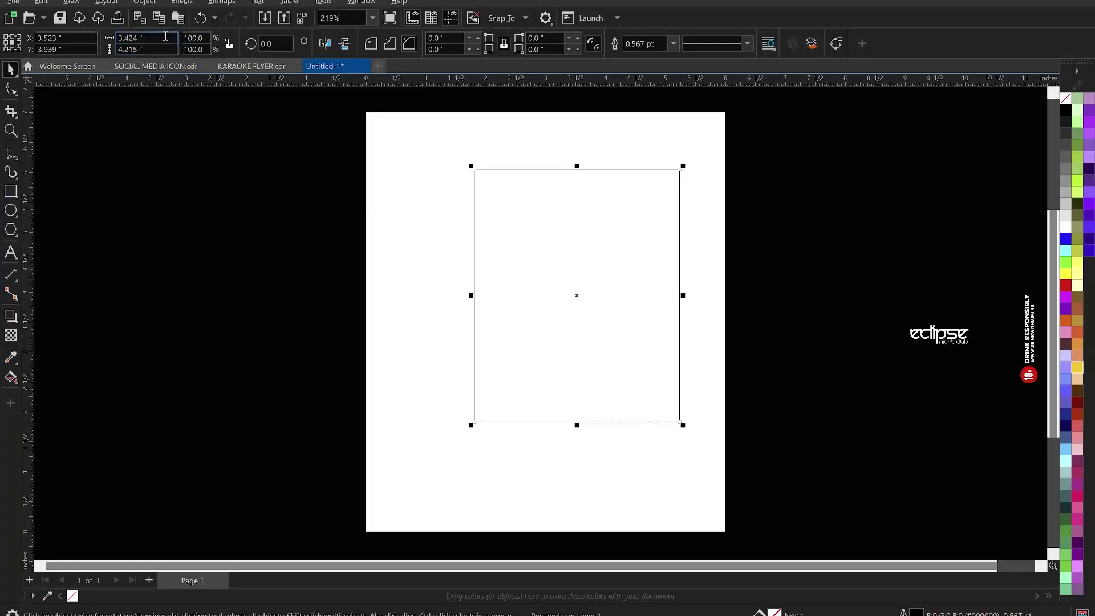
left_click(291, 246)
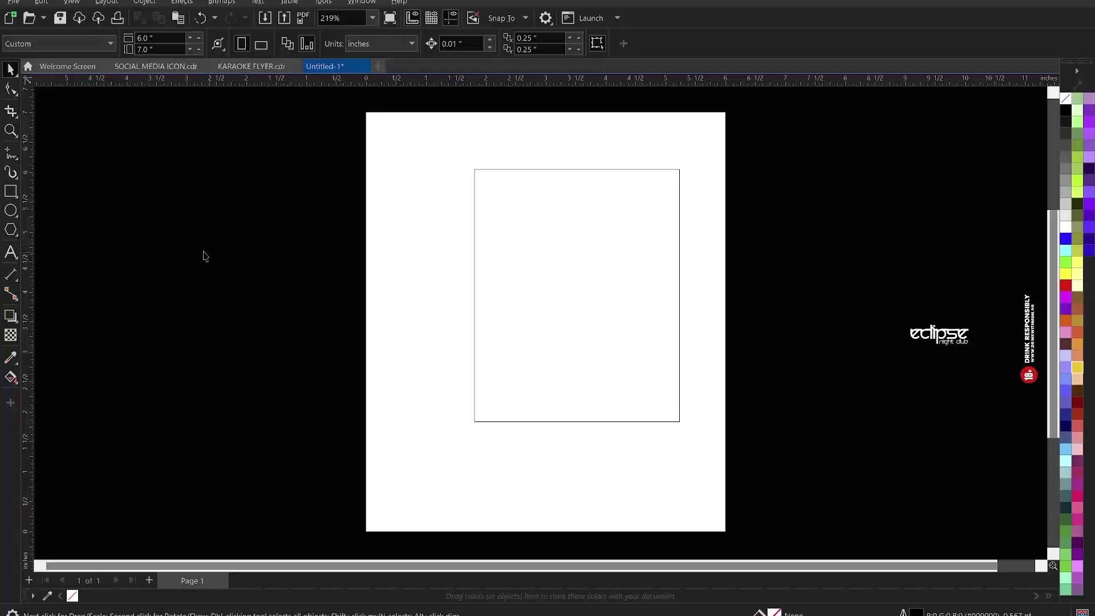
left_click(8, 194)
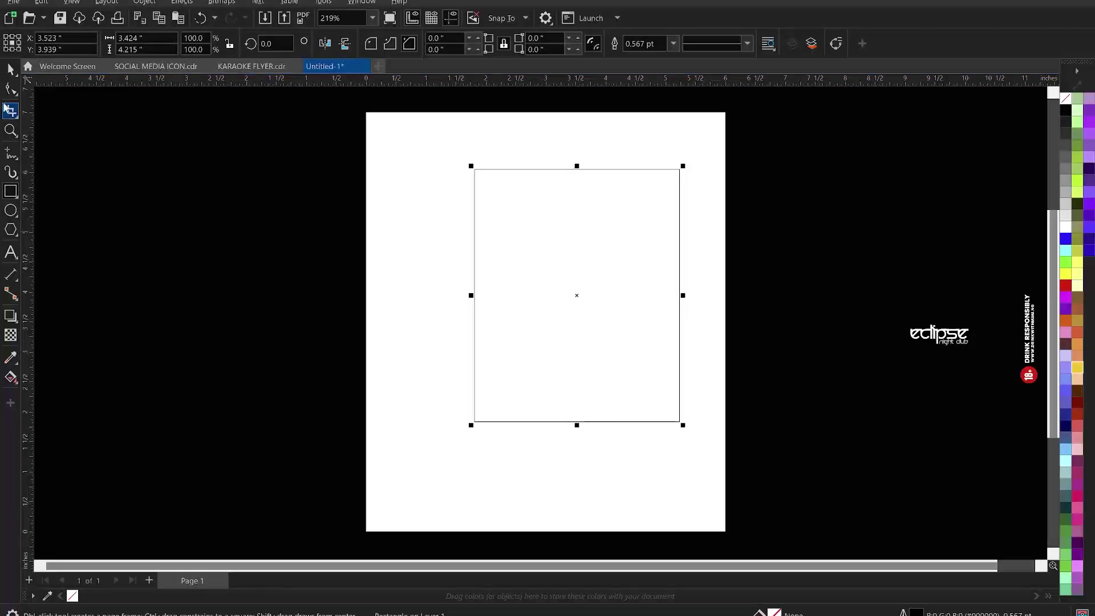
left_click(11, 68)
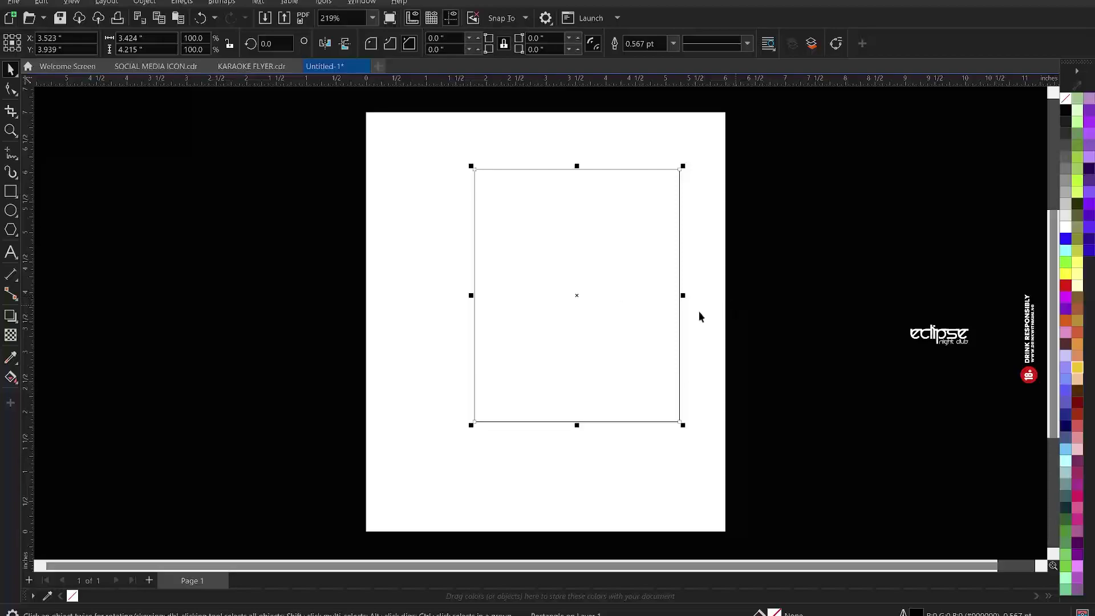
Set the rectangle's size to 6 inches wide and 7 inches high
left_click(155, 38)
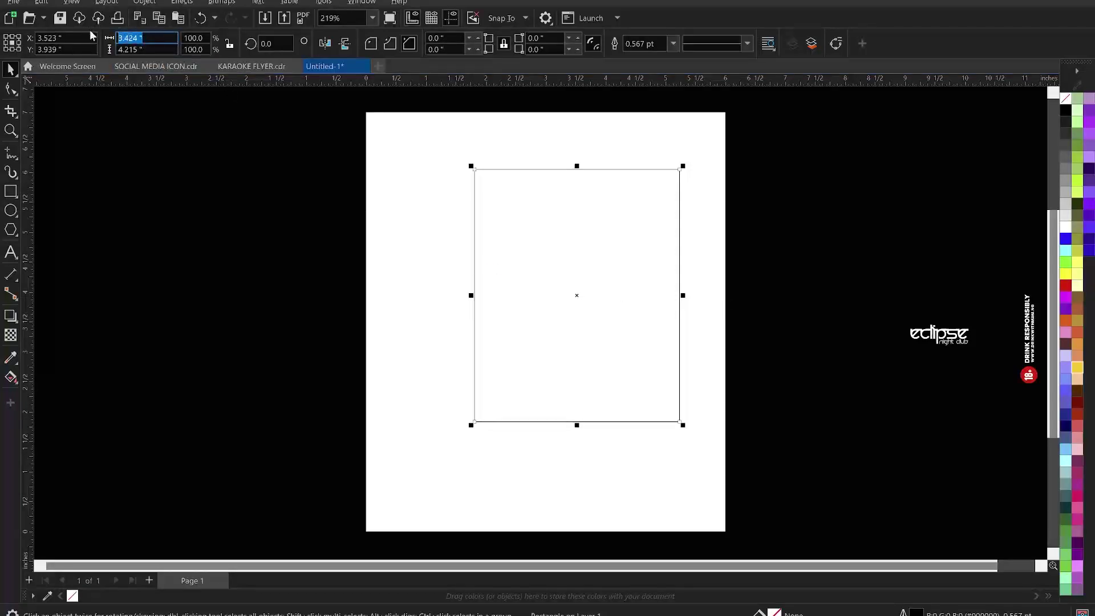
key("Tab")
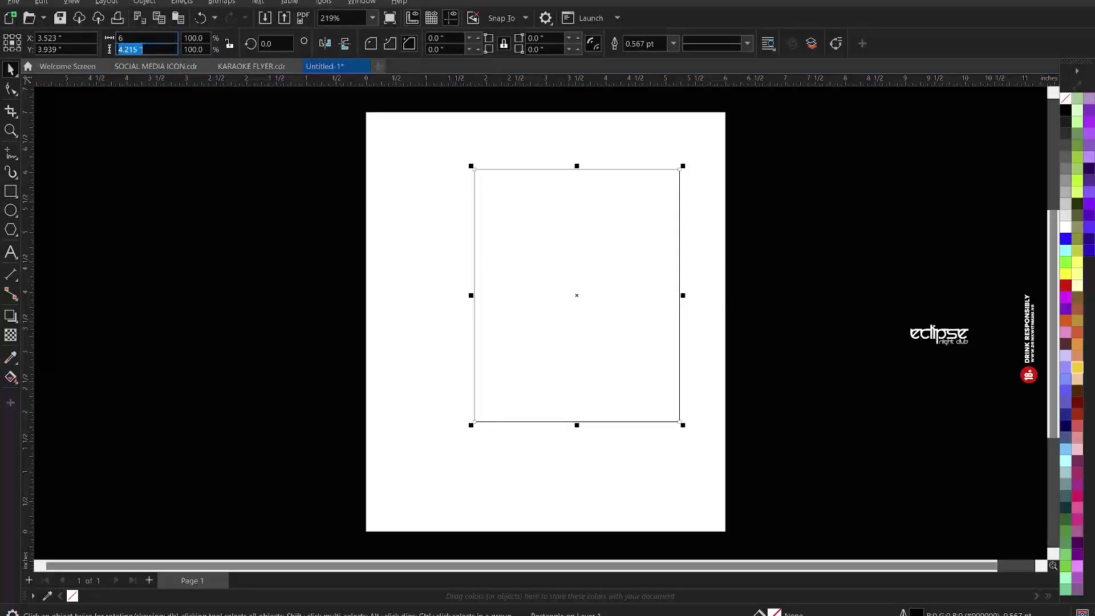
type("7")
key("Return")
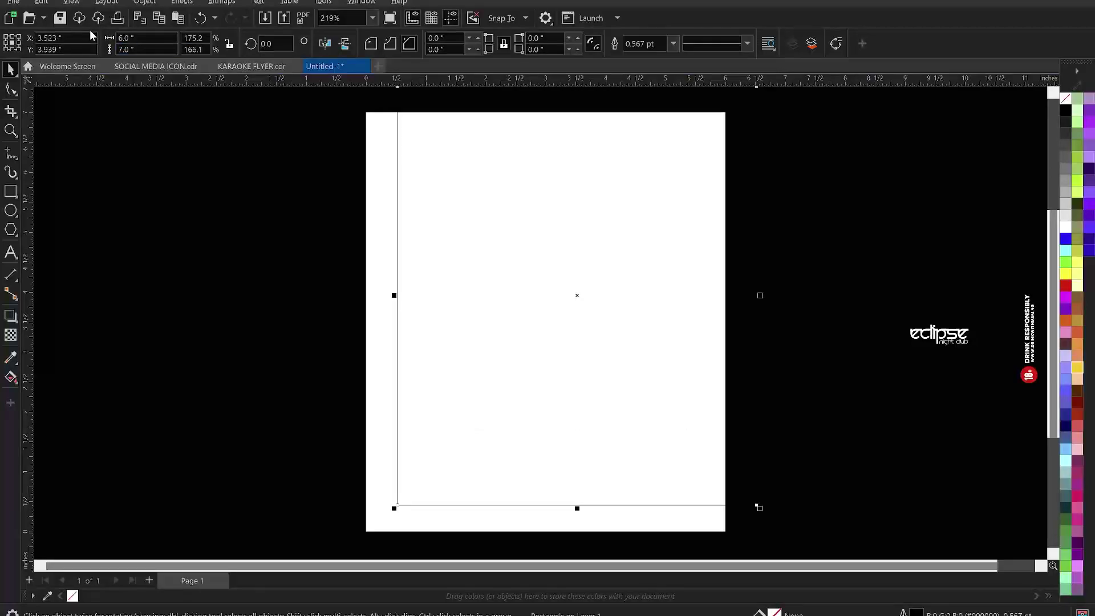
Centre the rectangle on the page and remove its outline
key("p")
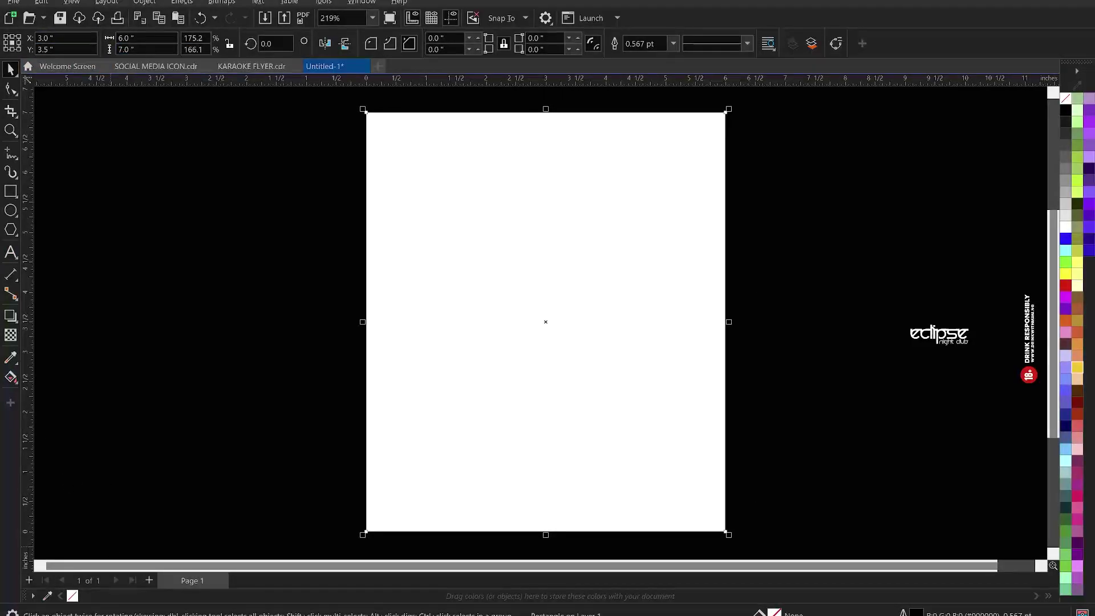
right_click(72, 596)
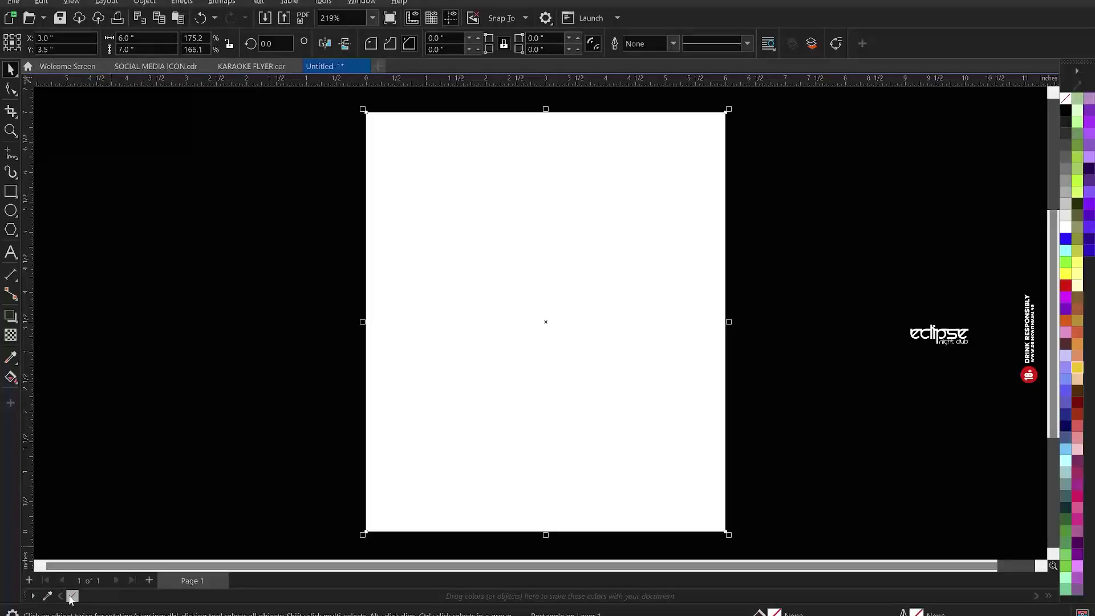
Switch to File Explorer and read the flyer copy in the Eclipse text file of the KARAOKE NIGHT folder
mouse_move(502, 615)
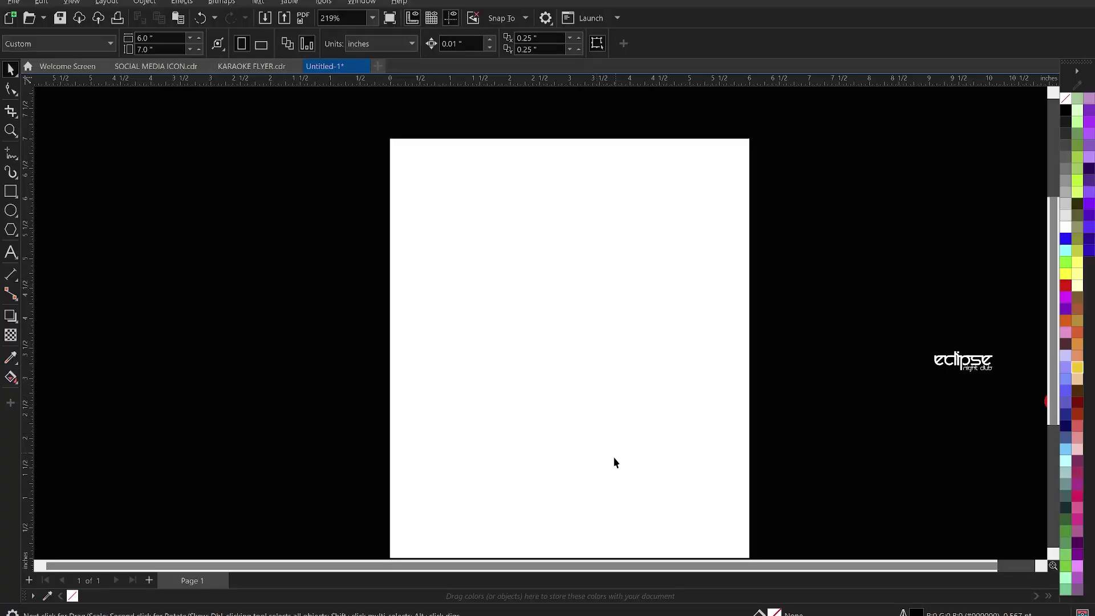
left_click(572, 532)
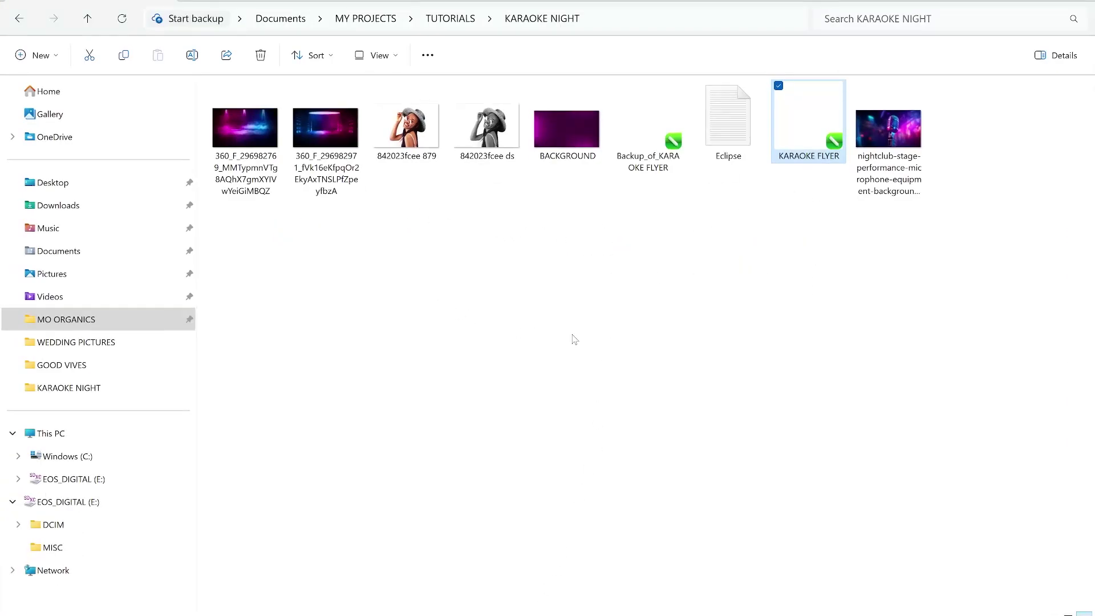
double_click(735, 131)
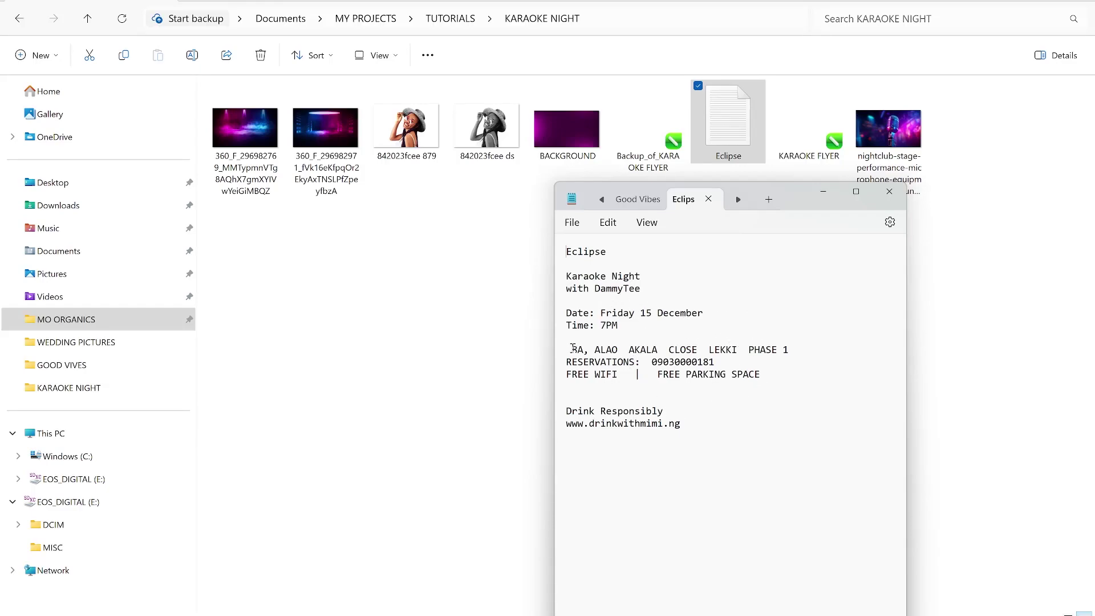
left_click(398, 356)
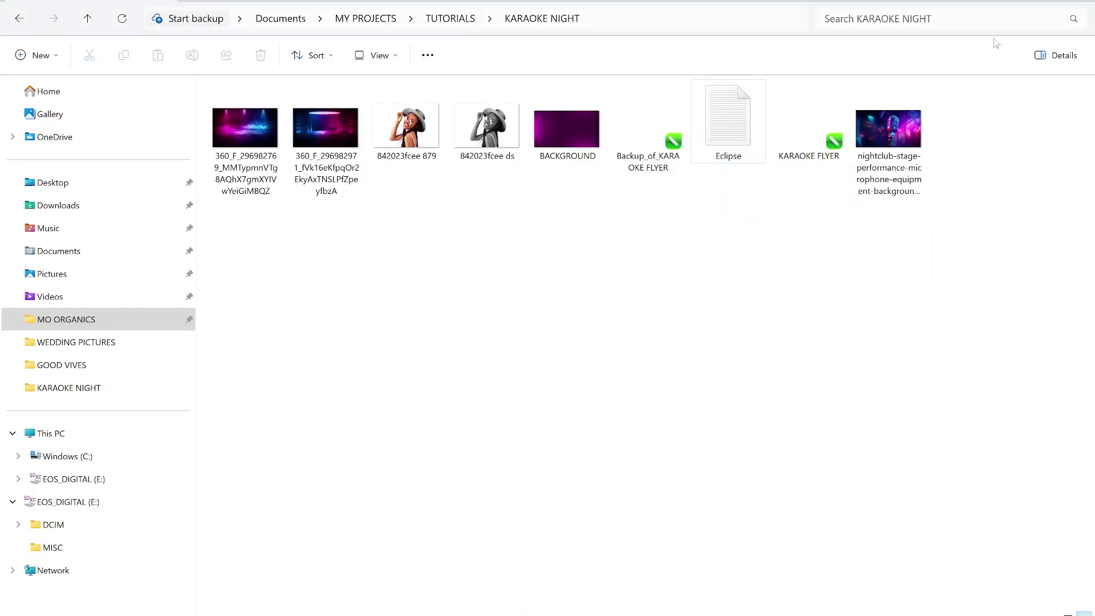
key("alt+Tab")
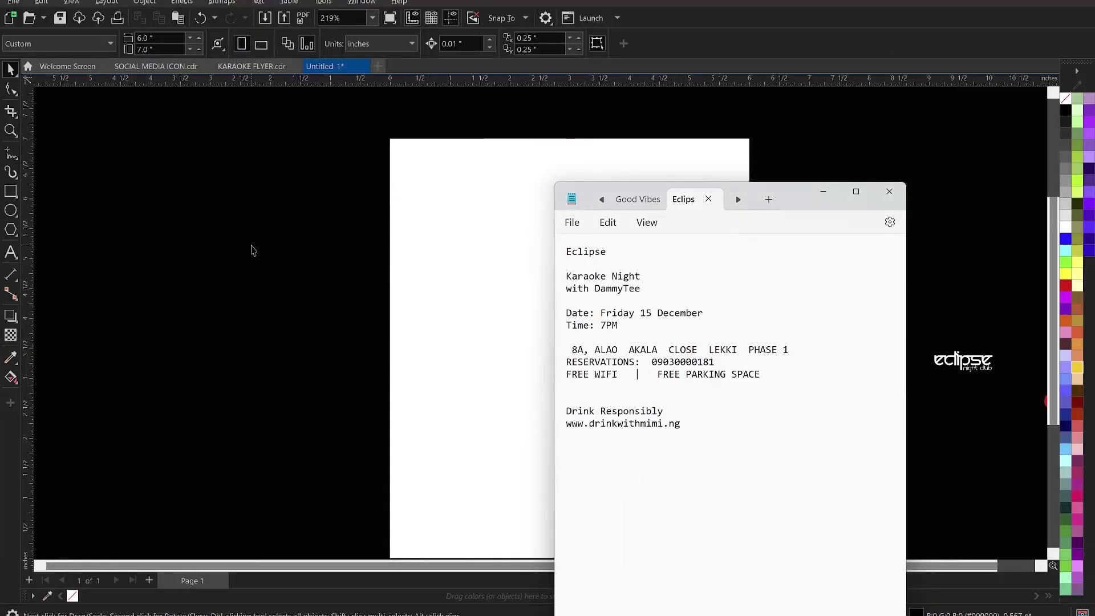
left_click(349, 289)
Import the two neon stage images, both 842023fcee portraits and BACKGROUND from the KARAOKE NIGHT folder in TUTORIALS
right_click(200, 198)
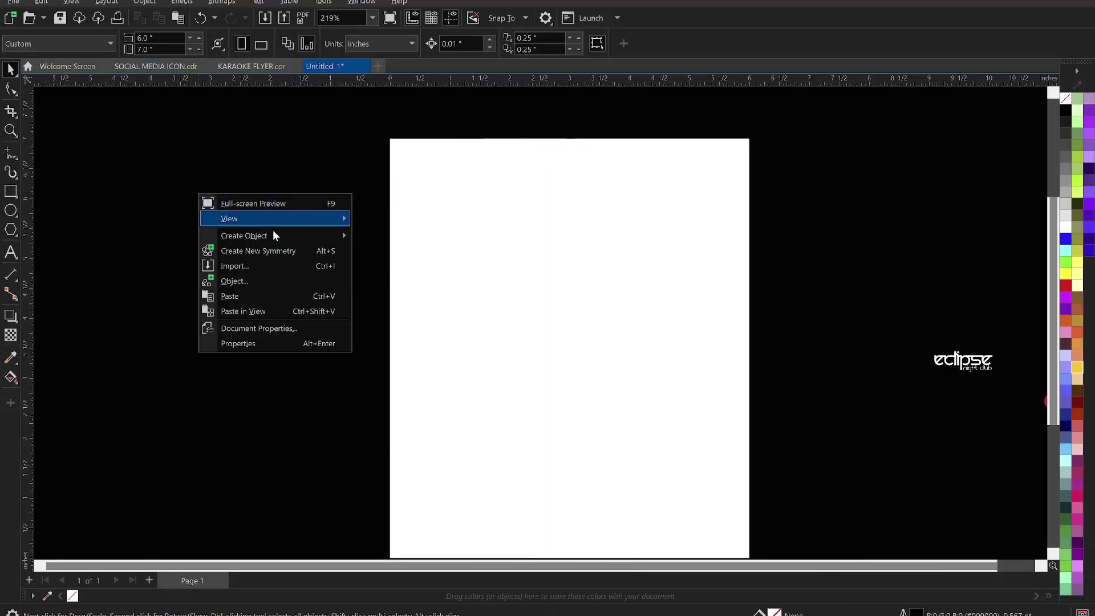
left_click(238, 265)
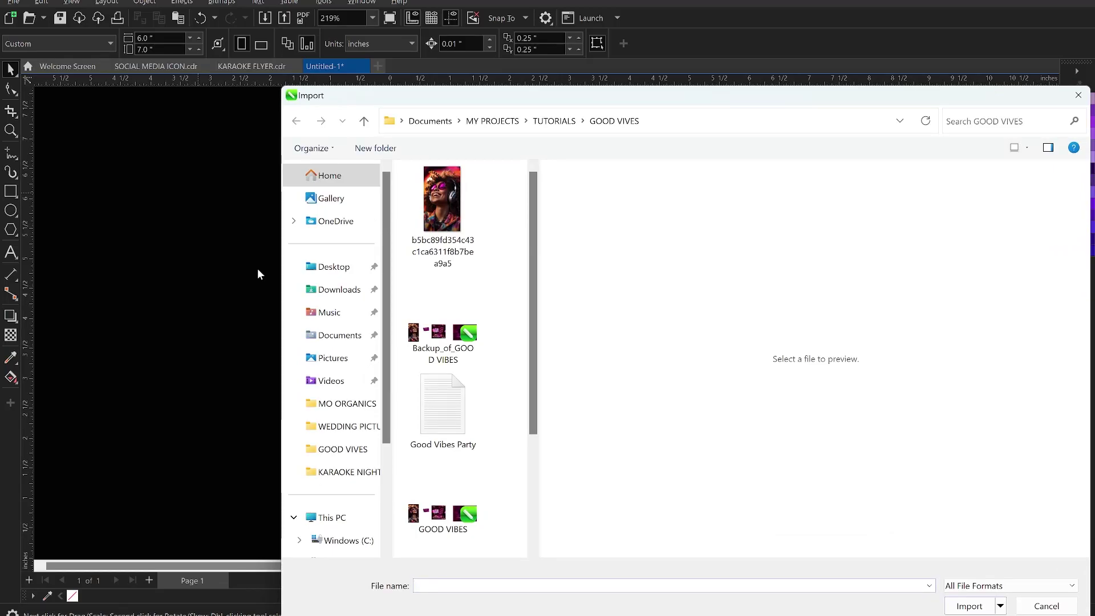
left_click(552, 122)
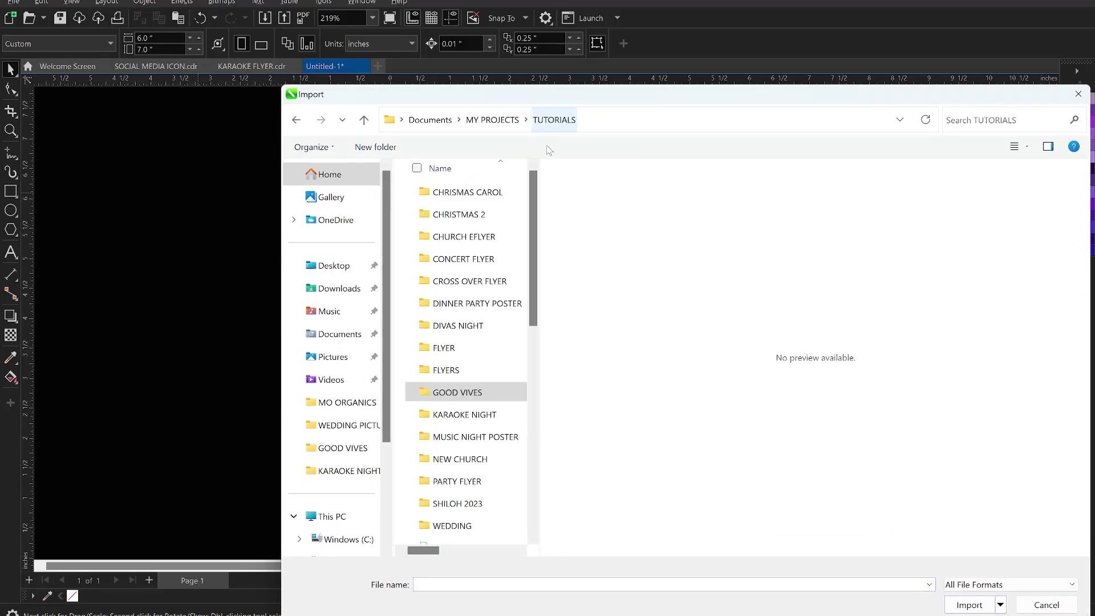
double_click(480, 420)
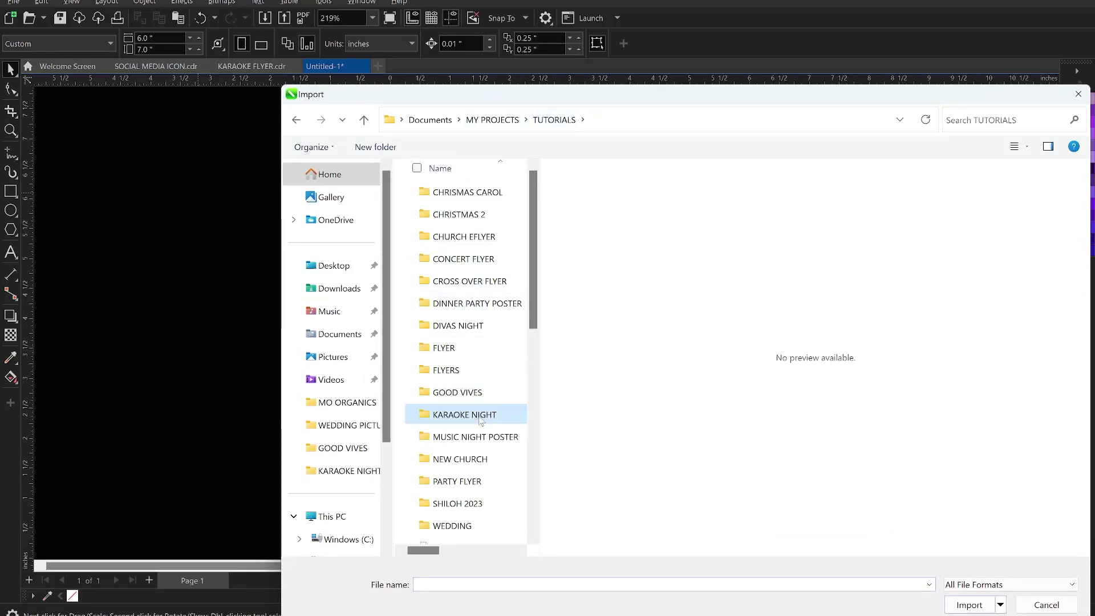
left_click(455, 211)
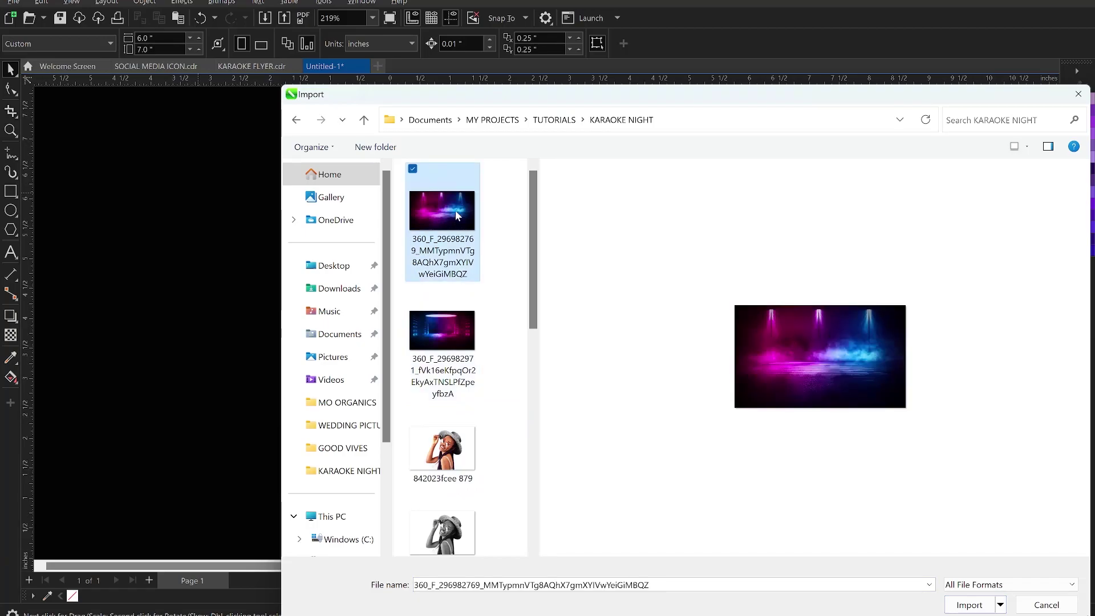
left_click(451, 331, "ctrl")
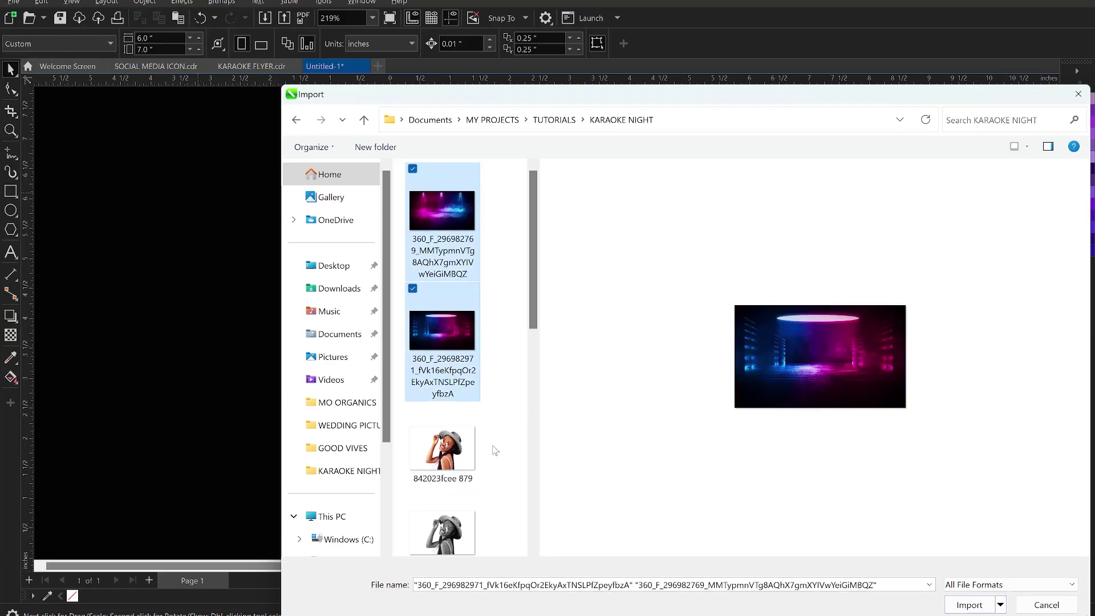
left_click(456, 461, "ctrl")
key("ctrl+a")
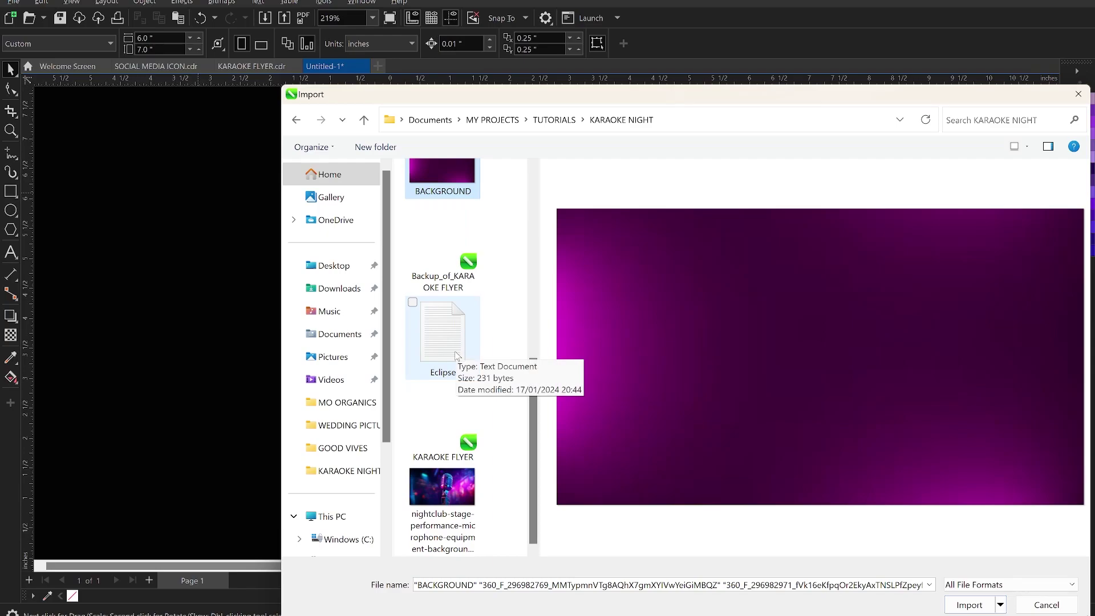
scroll(460, 298, "down", 5)
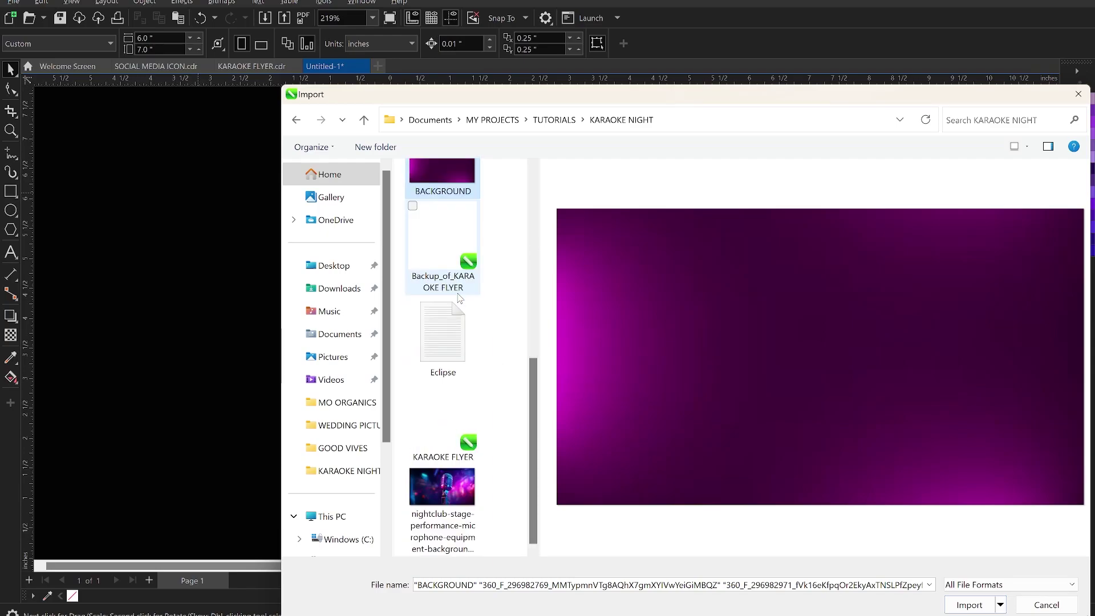
left_click(958, 606)
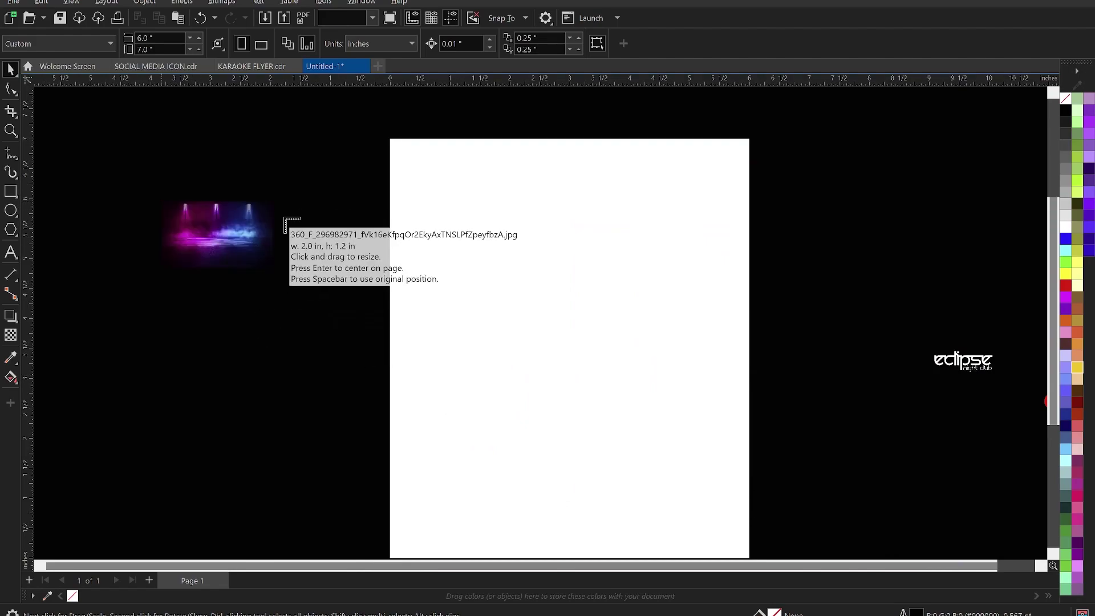
Place the stage images and colour portrait left of the page, the portrait about 2.8 inches wide, and the greyscale portrait and BACKGROUND over the page
left_click(286, 201)
left_click_drag(162, 323, 334, 470)
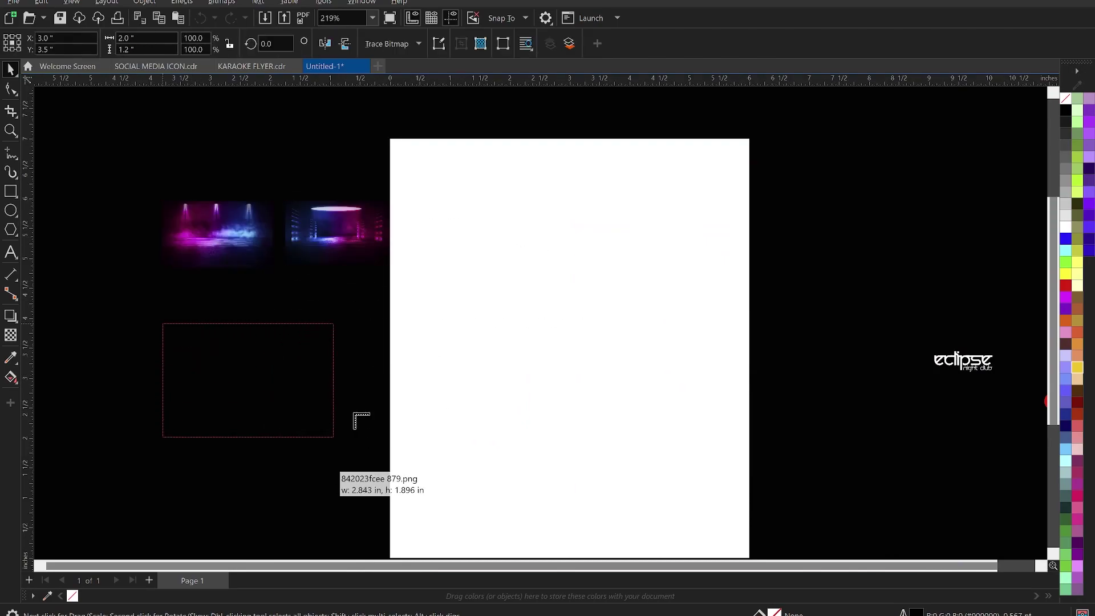
left_click_drag(364, 336, 511, 472)
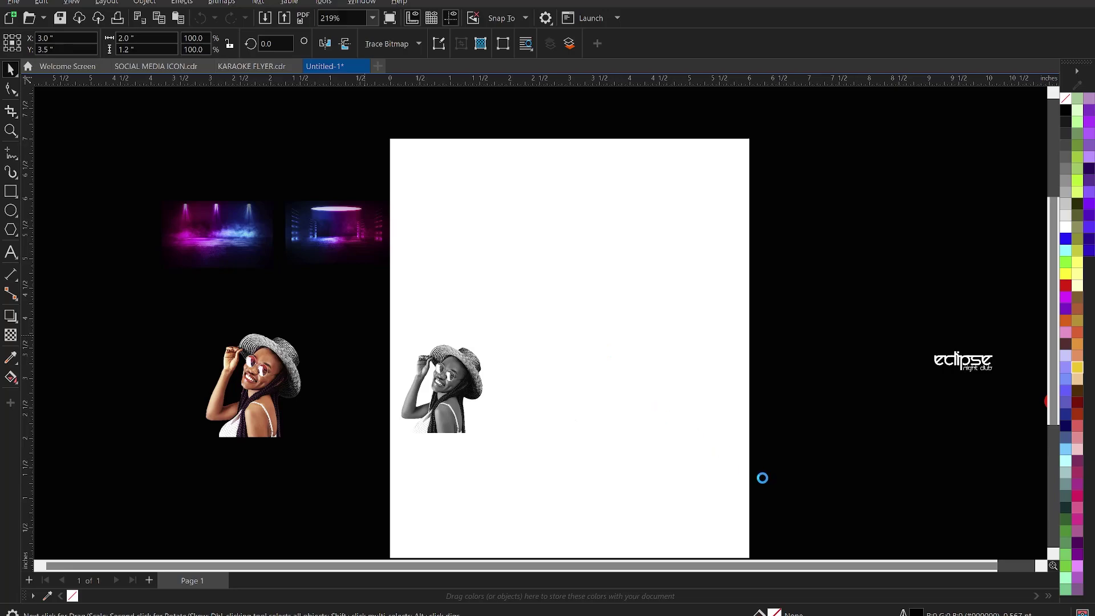
left_click_drag(792, 237, 894, 389)
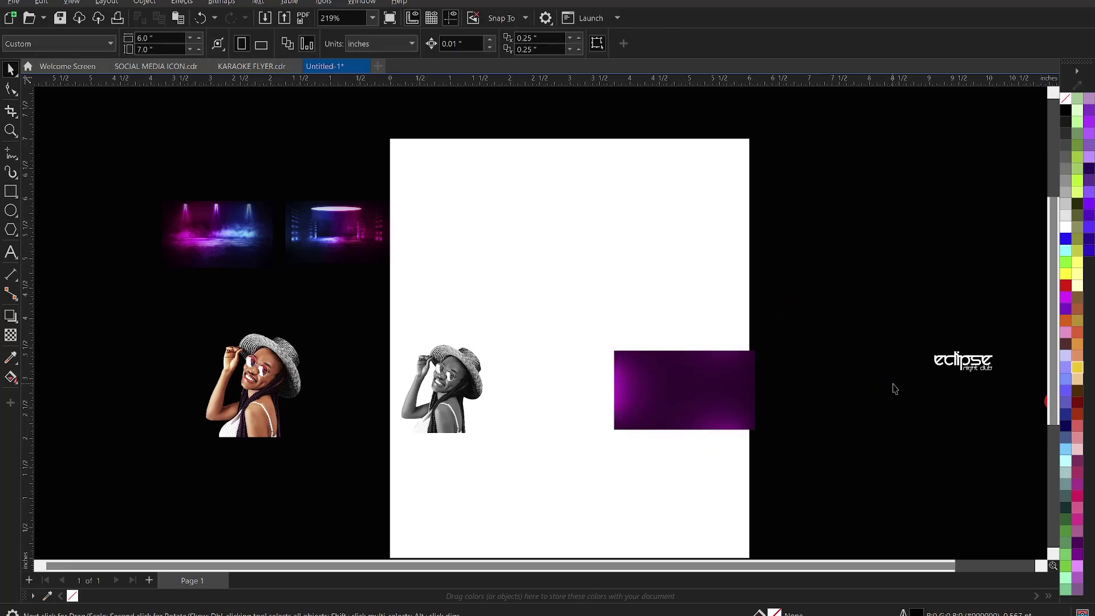
Rearrange the two stage images and the colour portrait into a cluster further left of the page
left_click(645, 239)
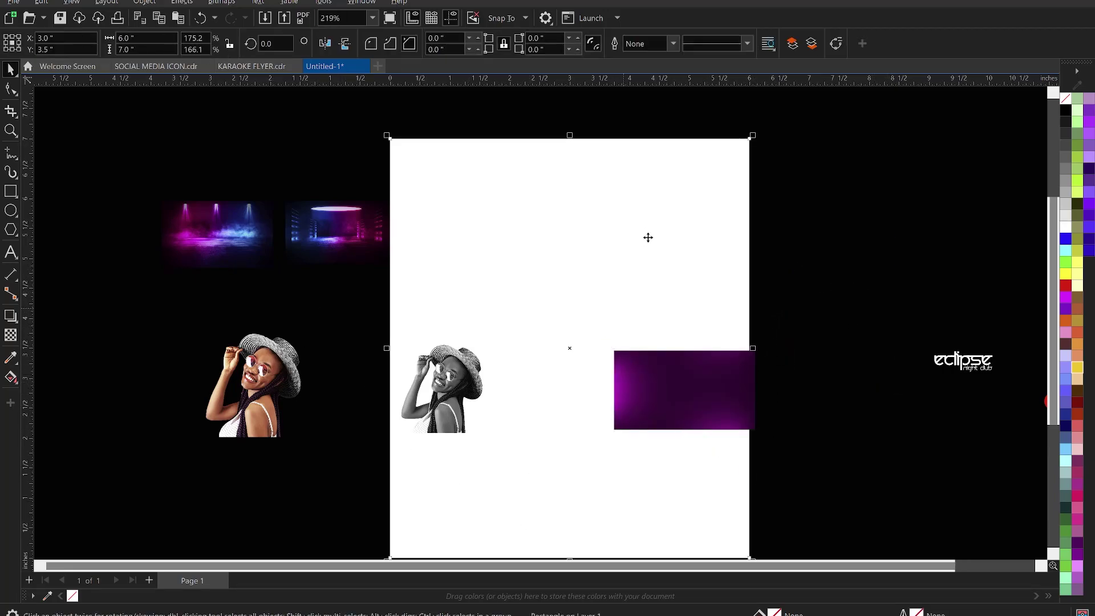
scroll(647, 234, "down", 2)
key("z")
left_click_drag(349, 144, 758, 451)
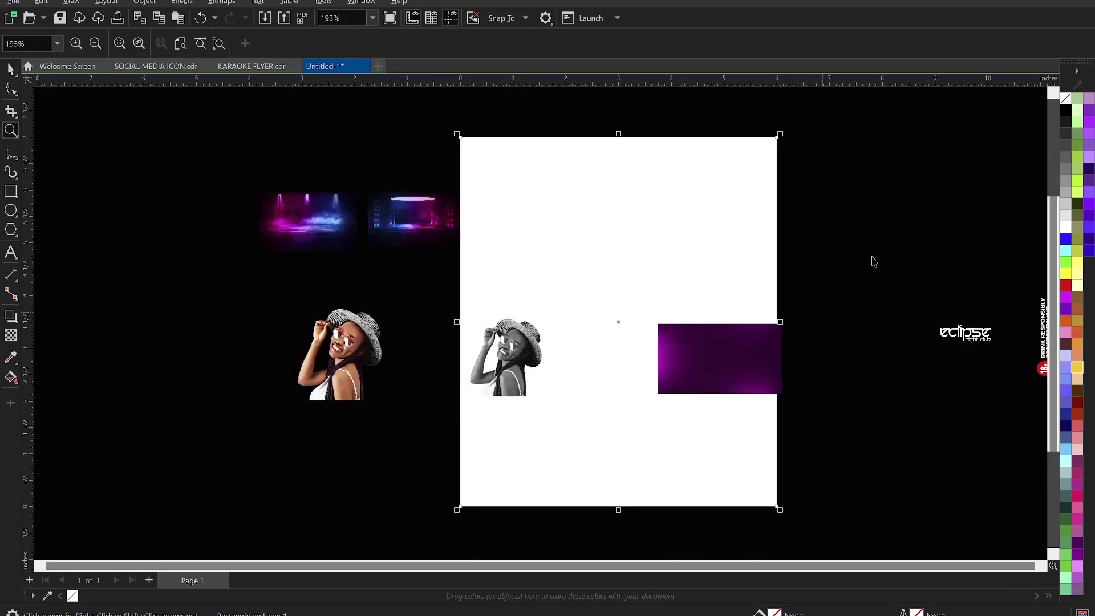
key("space")
left_click_drag(441, 221, 339, 152)
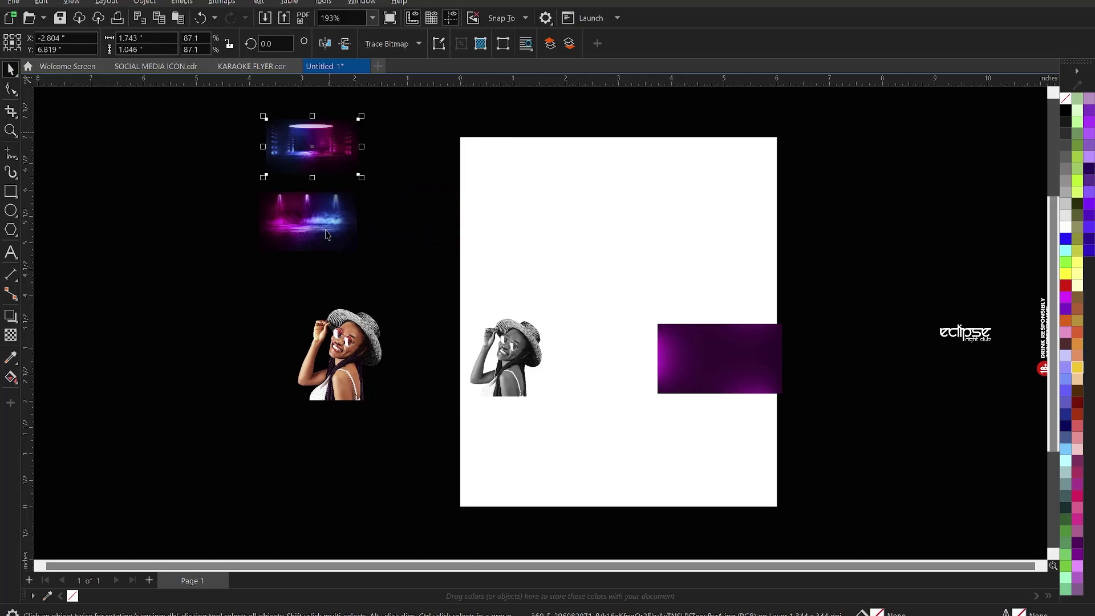
left_click_drag(327, 233, 208, 242)
left_click_drag(343, 353, 319, 231)
Move the purple BACKGROUND image off the page to the empty area on its right, above the eclipse logo
scroll(417, 258, "down", 2)
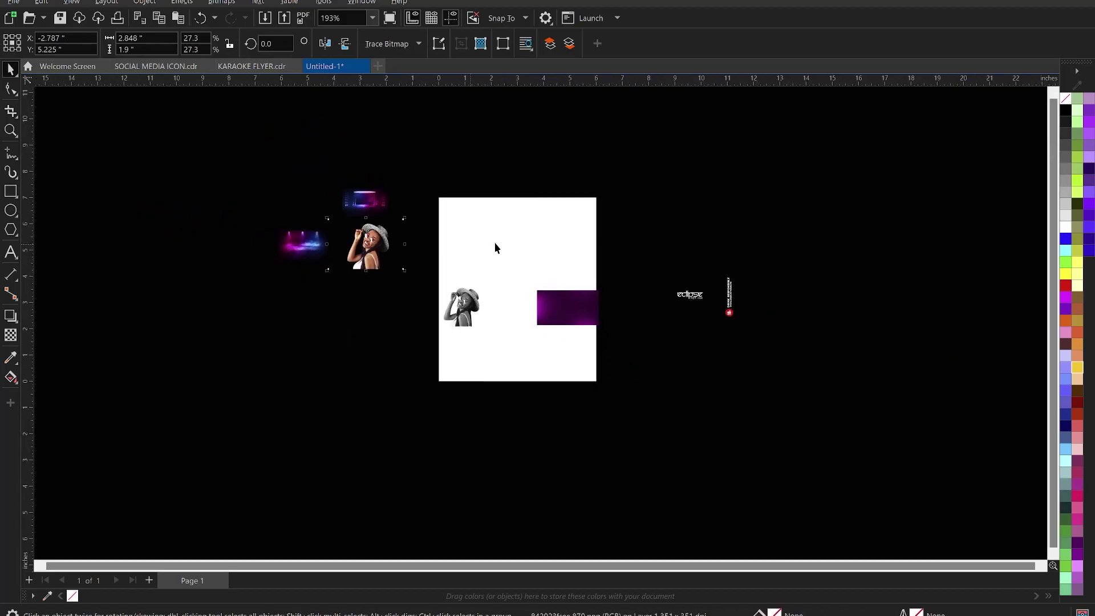
scroll(582, 306, "up", 2)
left_click_drag(590, 305, 640, 247)
scroll(640, 247, "up", 2)
scroll(640, 246, "up", 1)
scroll(702, 239, "down", 2)
scroll(692, 251, "up", 1)
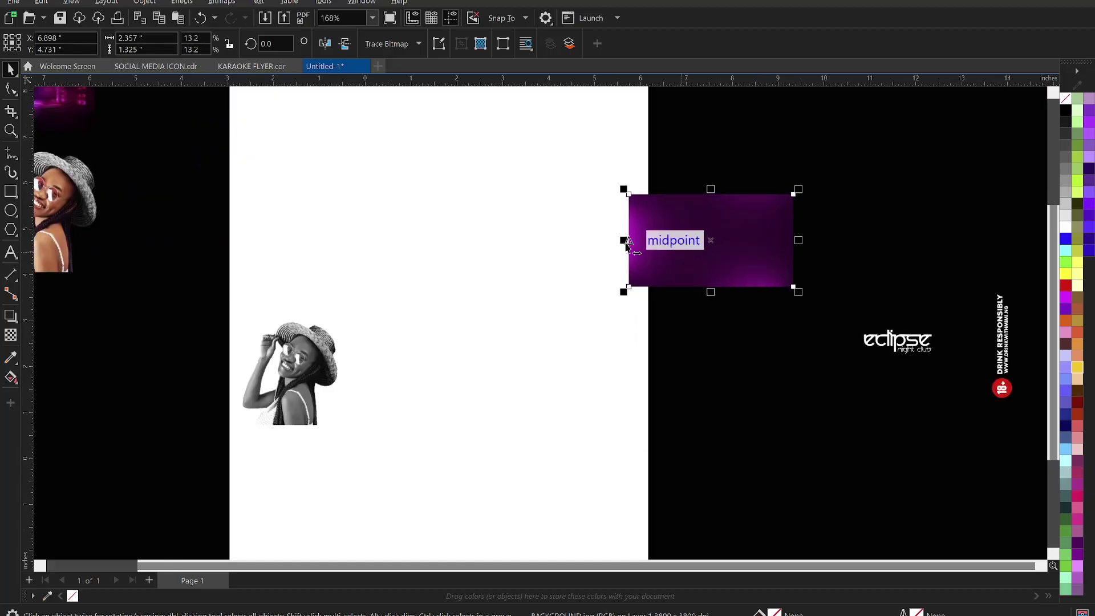
left_click_drag(630, 239, 798, 235)
scroll(792, 236, "down", 1)
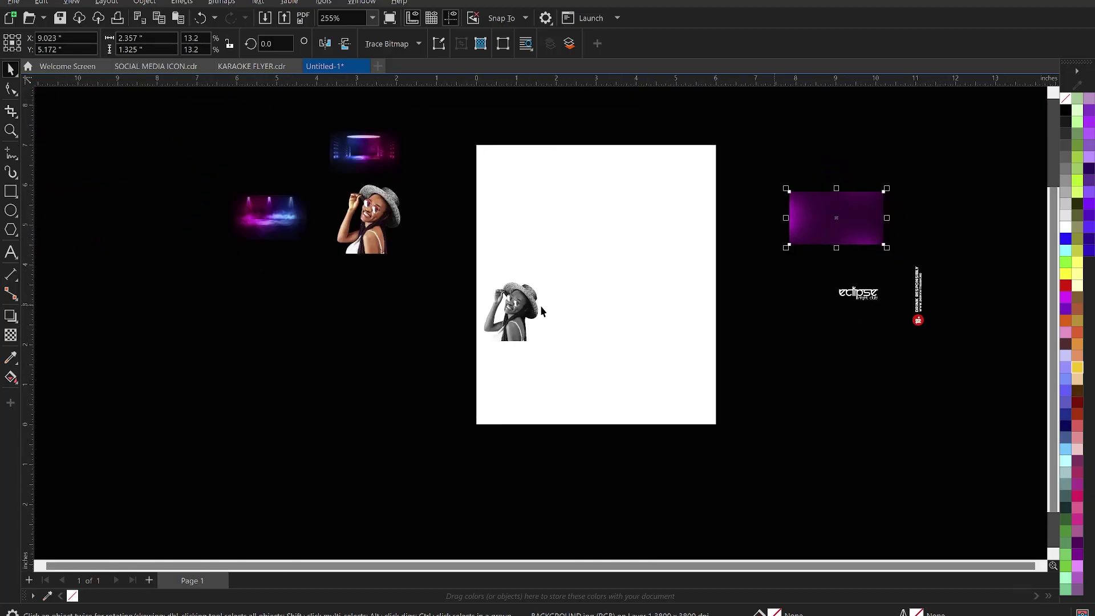
Import the nightclub-stage microphone image from the KARAOKE NIGHT folder and place it left of the page, about 8.2 inches wide
left_click_drag(536, 306, 502, 304)
right_click(248, 310)
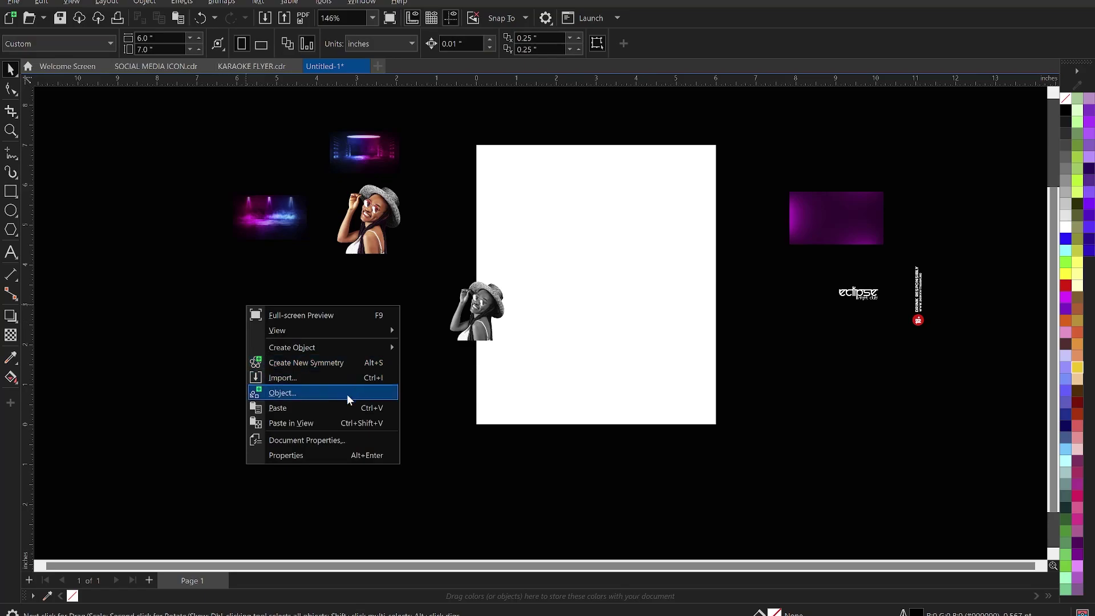
left_click(289, 379)
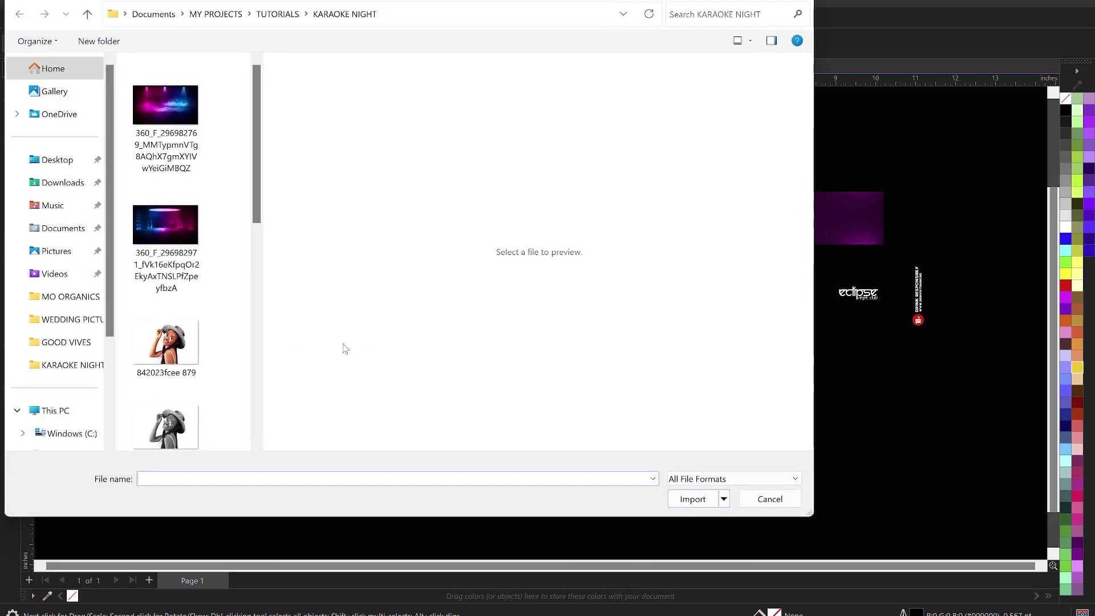
left_click(171, 227)
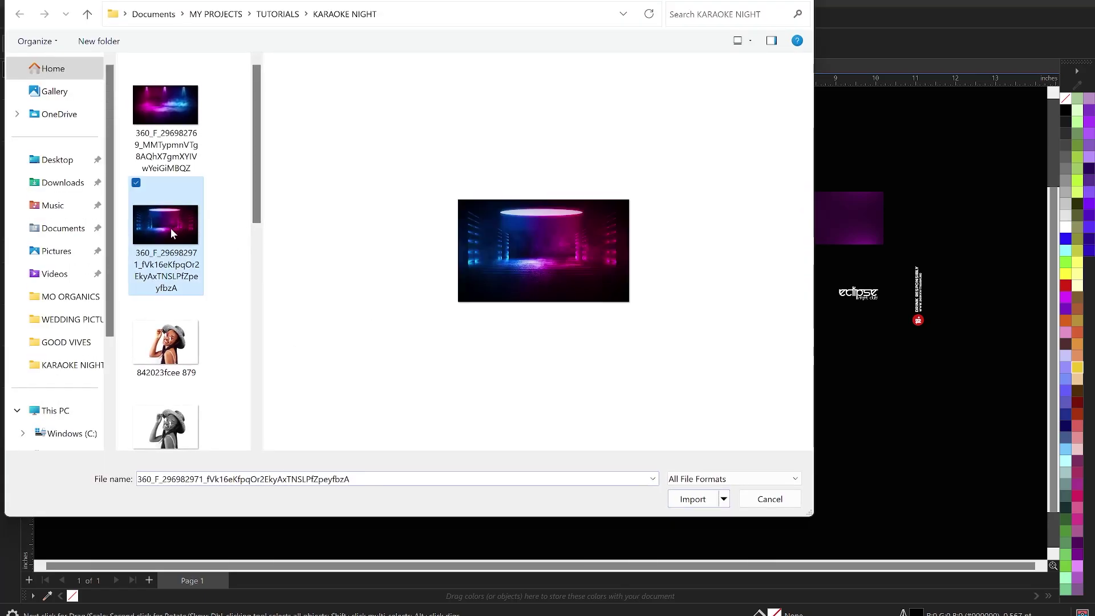
scroll(177, 314, "down", 5)
double_click(167, 381)
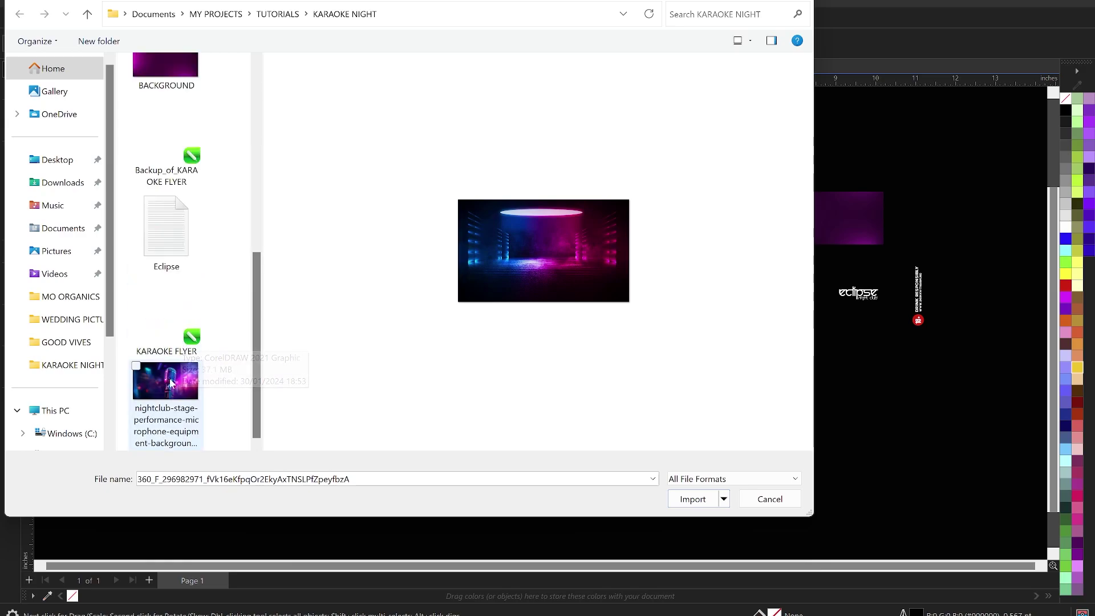
left_click_drag(148, 268, 508, 460)
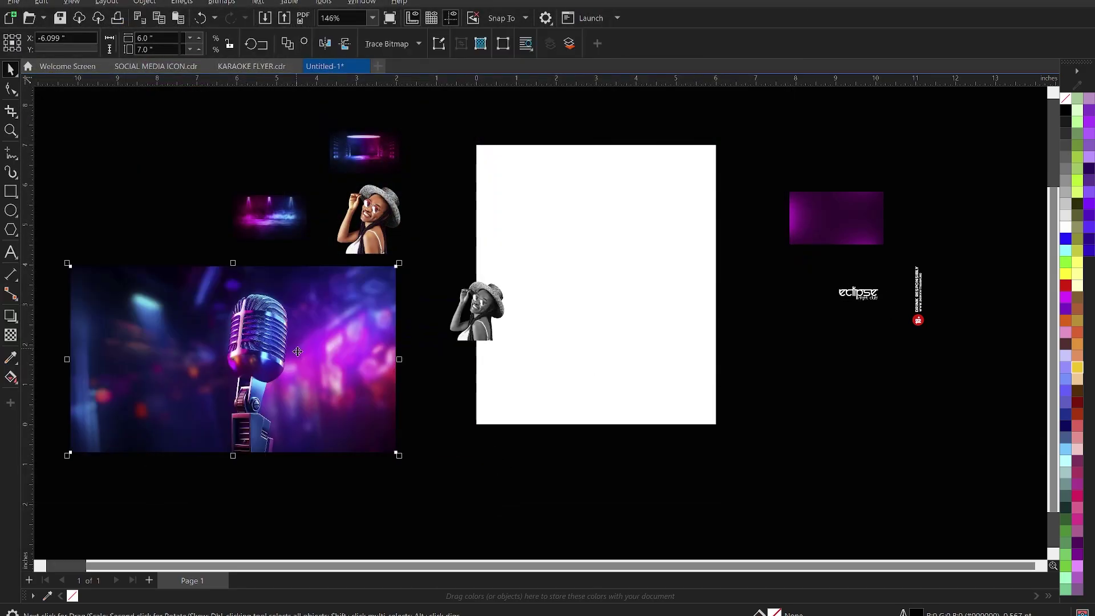
Shift the microphone image lower and move the greyscale portrait into the gap between it and the colour portrait
left_click_drag(341, 384, 435, 458)
left_click_drag(473, 307, 300, 289)
Enlarge the purple BACKGROUND image right of the page to about 3.77 inches wide
left_click(881, 195)
scroll(882, 194, "up", 2)
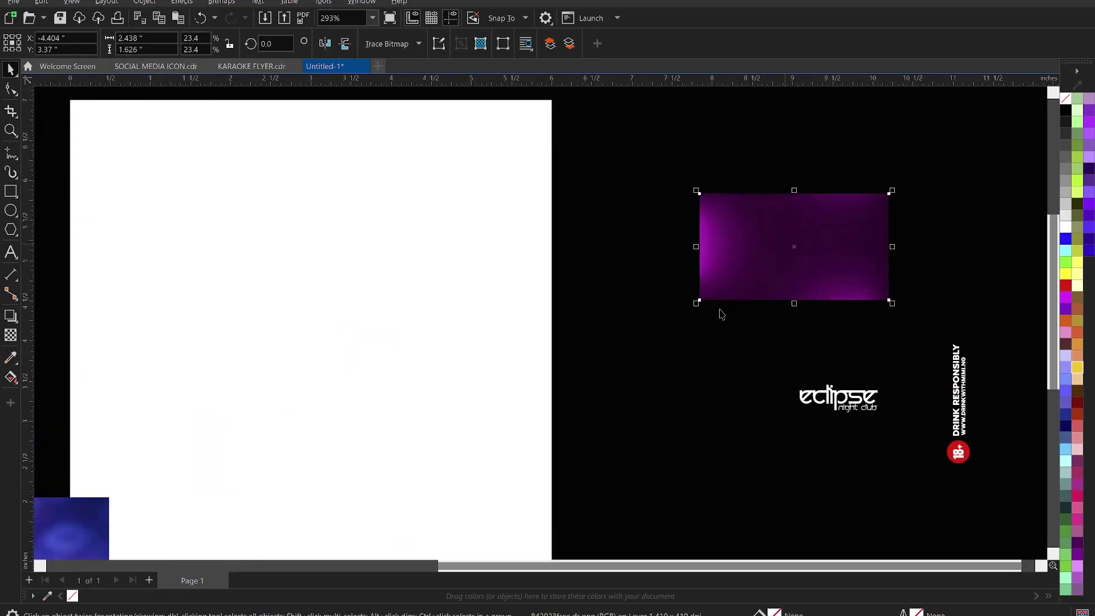
left_click_drag(695, 308, 602, 366)
scroll(707, 339, "up", 1)
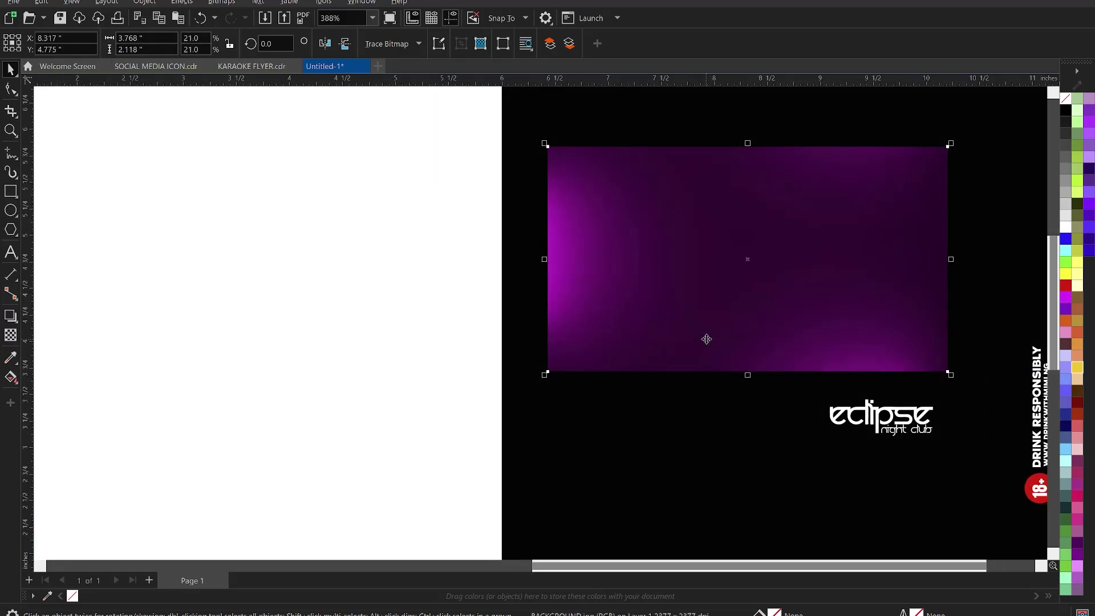
Sample a dark purple from the BACKGROUND image and fill the page rectangle with it
left_click(10, 357)
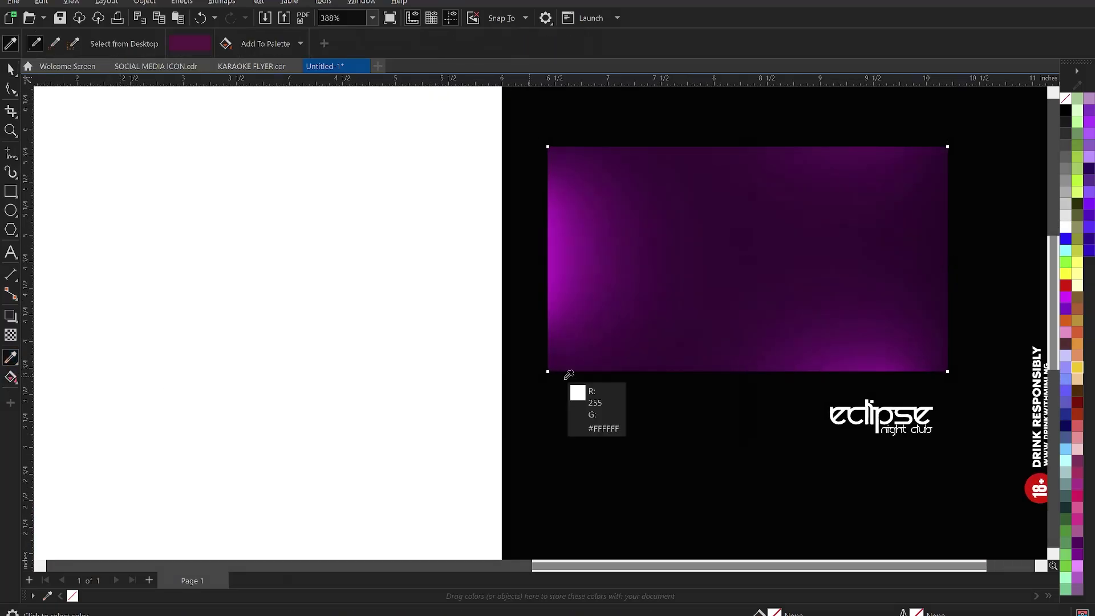
left_click(815, 232)
scroll(833, 242, "down", 4)
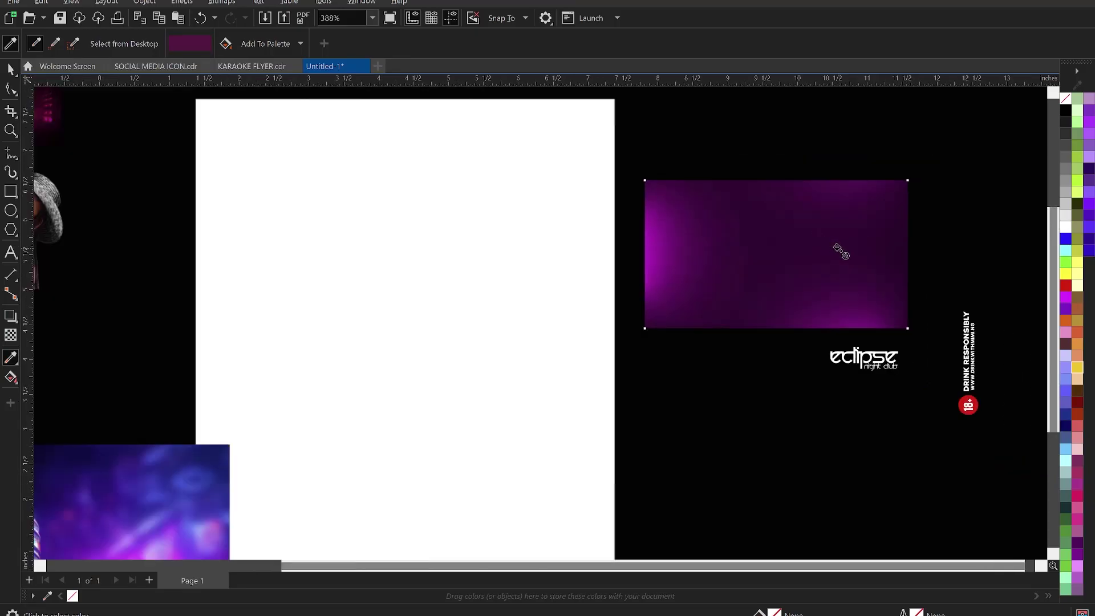
left_click(621, 275)
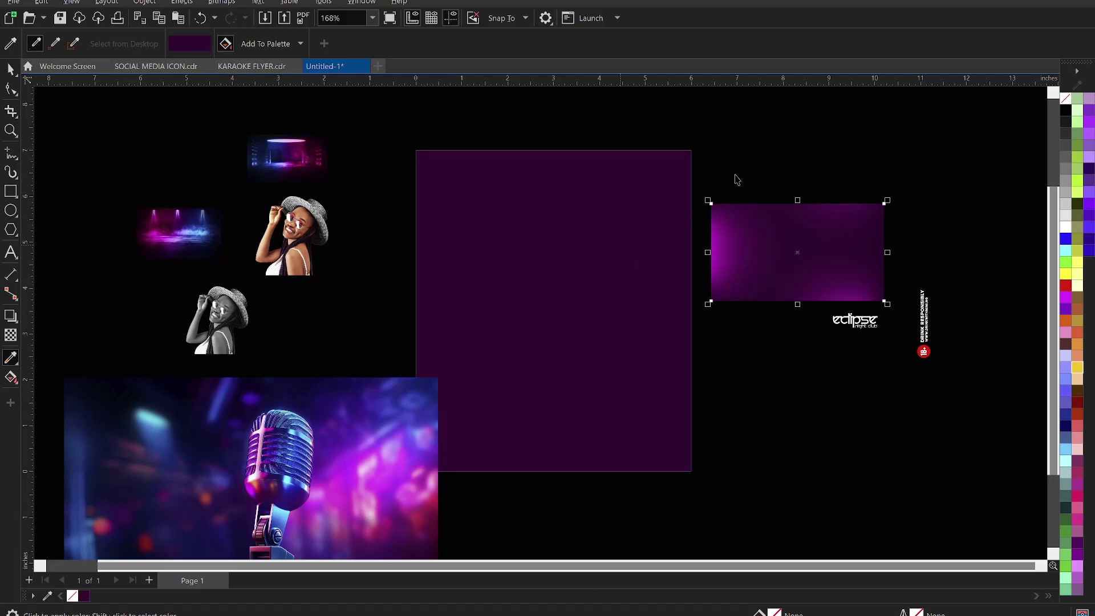
Move the purple BACKGROUND image further away from the page, above the eclipse and drink-responsibly logos
key("space")
left_click_drag(762, 244, 910, 208)
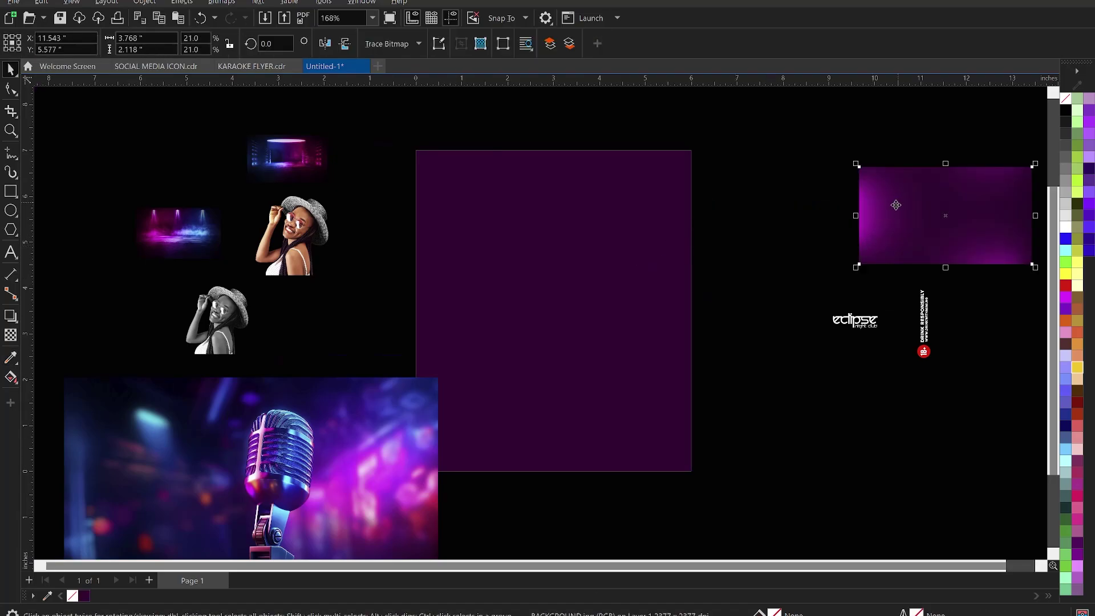
scroll(896, 204, "down", 2)
scroll(539, 362, "up", 1)
Place a duplicate of the microphone image right of the page, below the logos
left_click(416, 302)
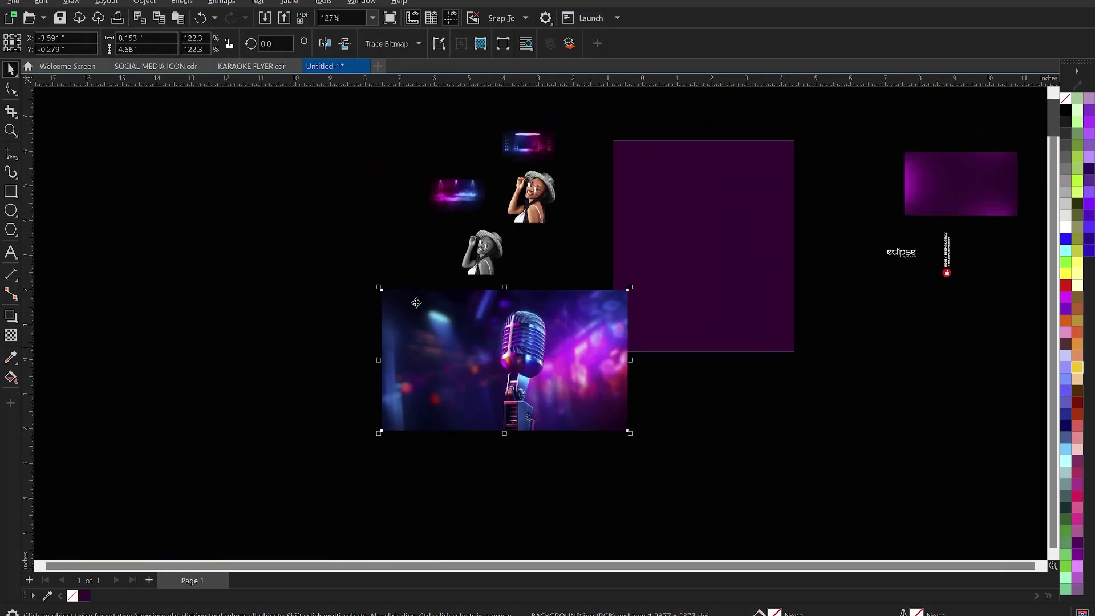
scroll(662, 333, "down", 1)
left_click_drag(511, 350, 824, 360)
left_click_drag(741, 361, 850, 362)
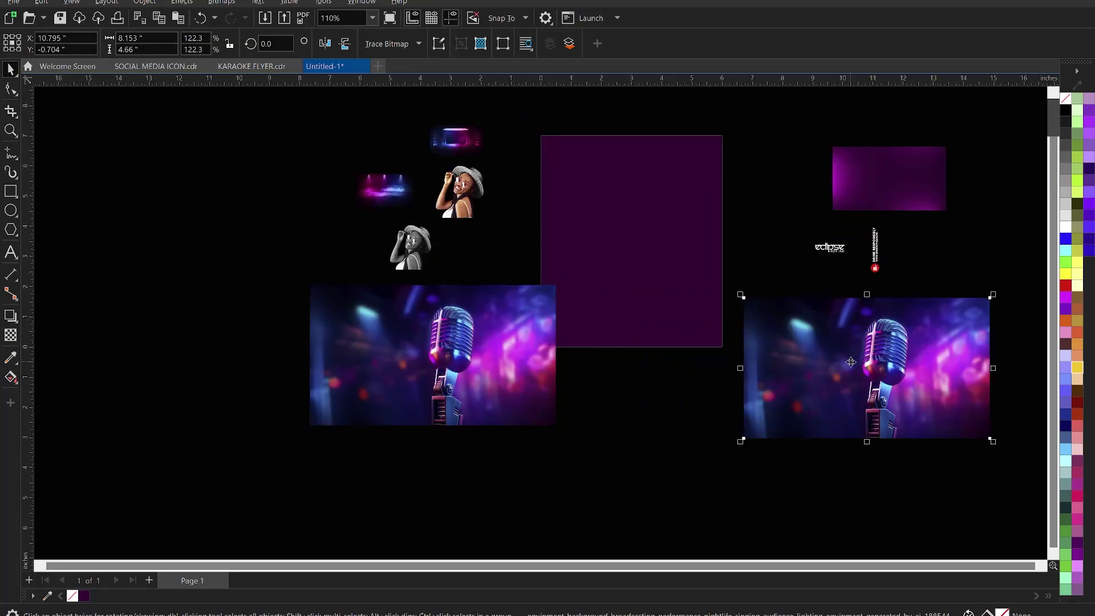
Crop the original microphone image with the Shape tool to its blurred left part, about 3.74 inches wide
left_click(412, 360)
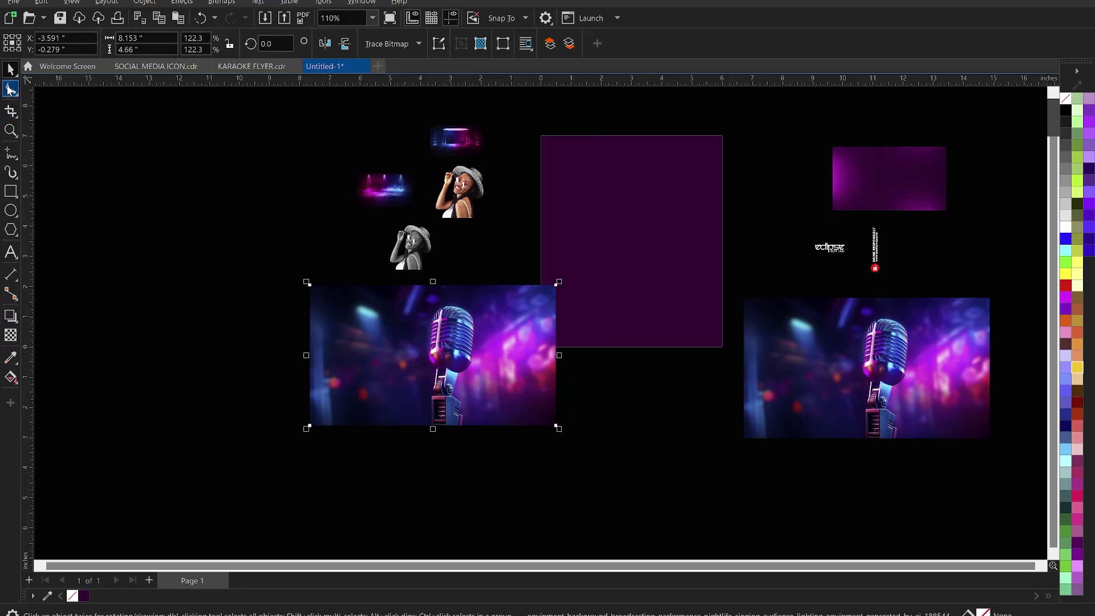
left_click(10, 90)
left_click_drag(473, 251, 605, 472)
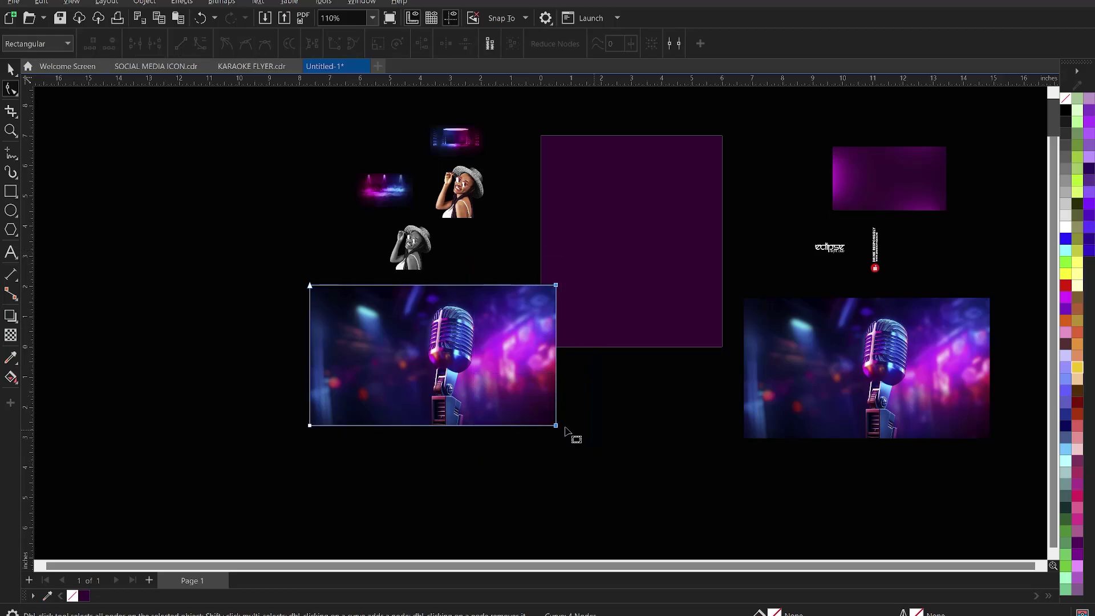
left_click_drag(543, 426, 422, 421)
key("space")
Move the cropped bokeh image over the upper left part of the page
left_click_drag(395, 381, 623, 157)
key("space")
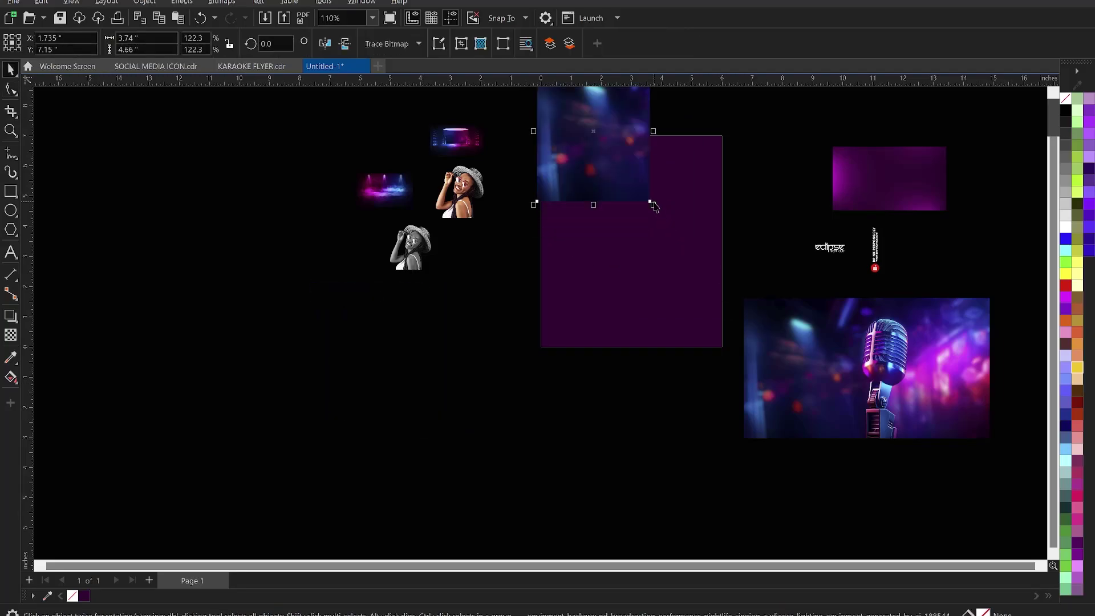
scroll(656, 217, "down", 1)
scroll(661, 165, "up", 2)
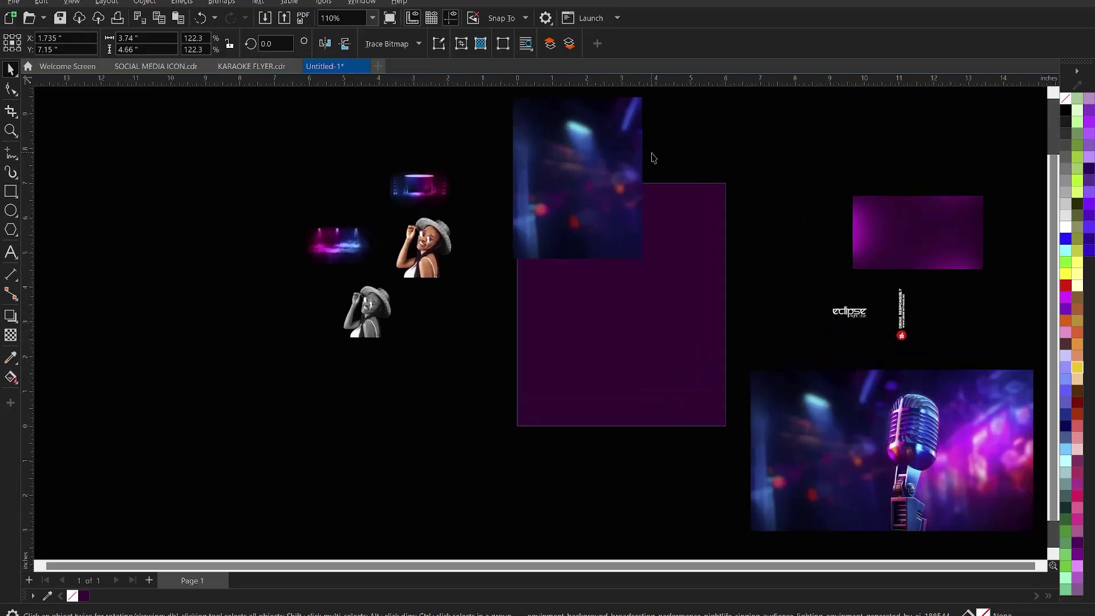
left_click_drag(595, 153, 604, 175)
Rotate the cropped bokeh image to 270 degrees
left_click(604, 174)
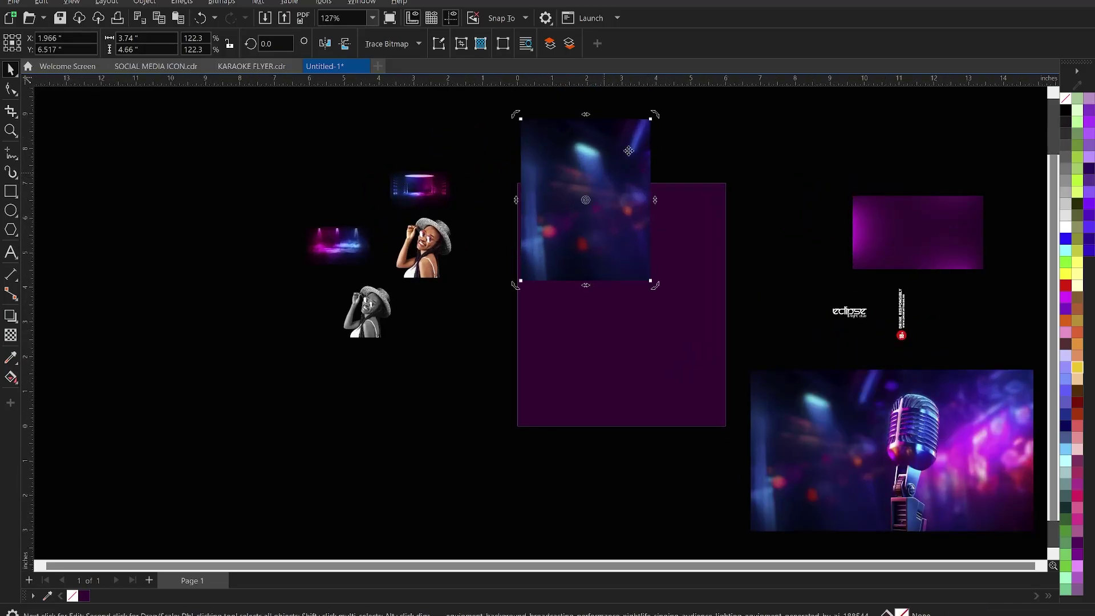
left_click_drag(656, 115, 712, 279)
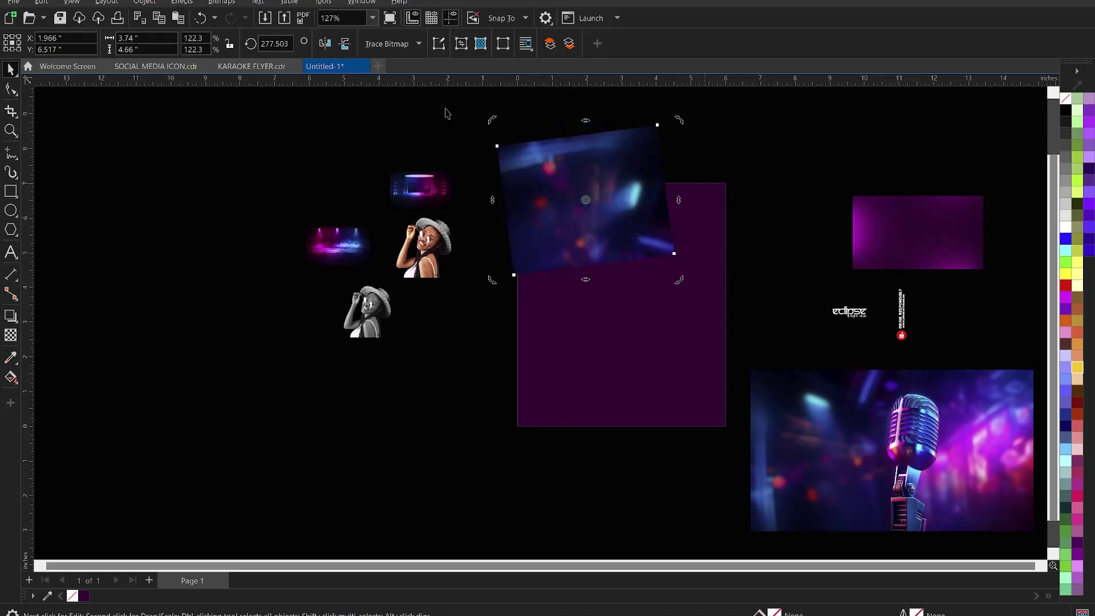
left_click(275, 44)
type("27")
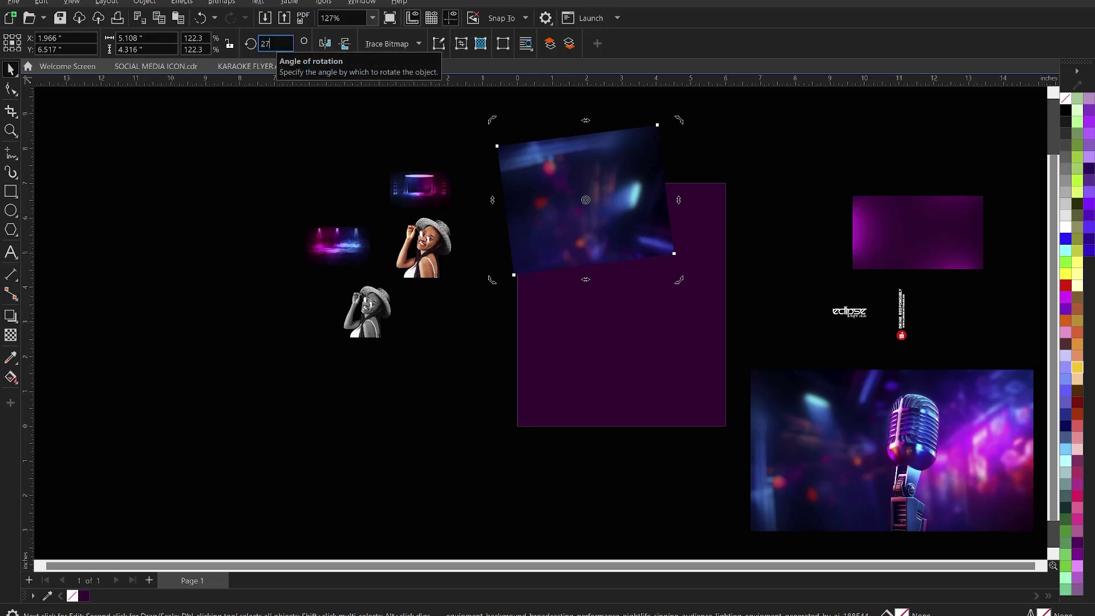
type("0")
key("Return")
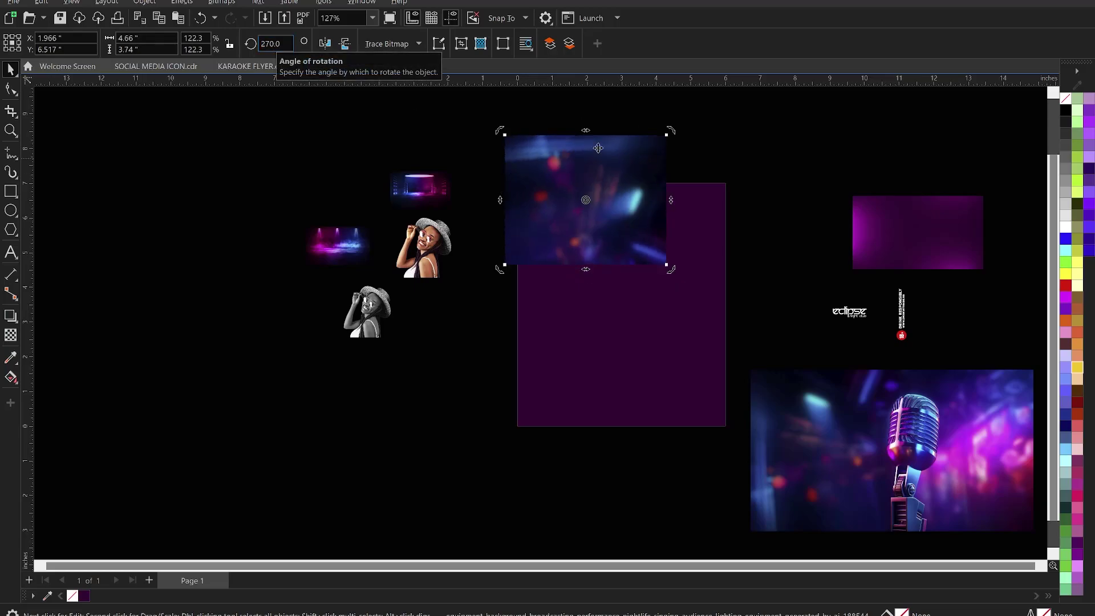
Centre the bokeh image horizontally on the page rectangle and enlarge it to about 7 inches wide, covering the page's upper half
left_click(676, 279, "shift")
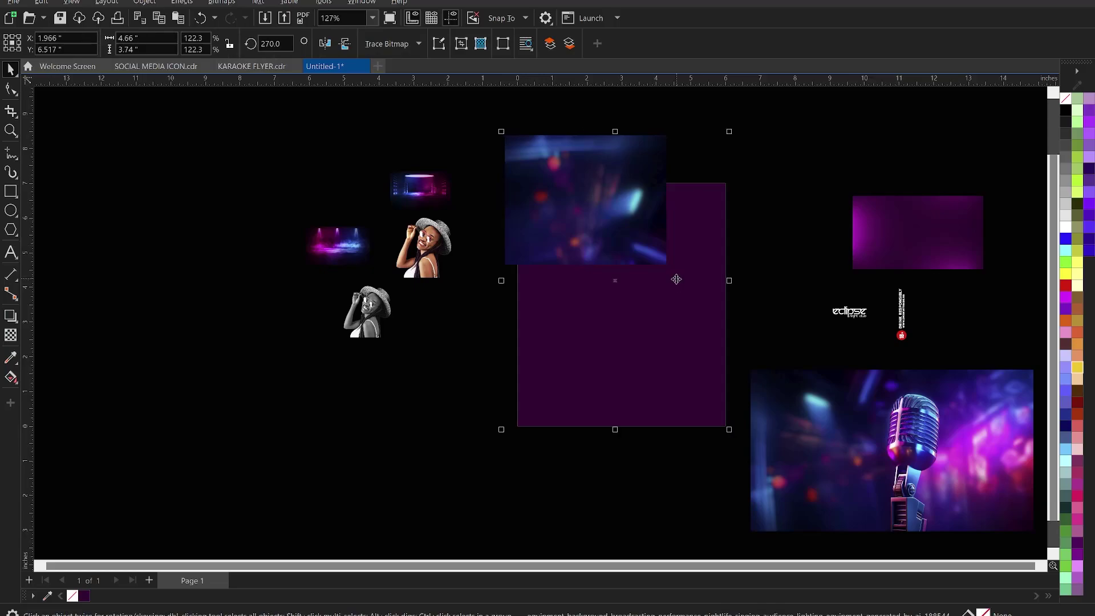
key("c")
left_click(767, 171)
left_click_drag(653, 195, 653, 206)
left_click_drag(711, 283, 758, 323)
left_click_drag(670, 202, 669, 203)
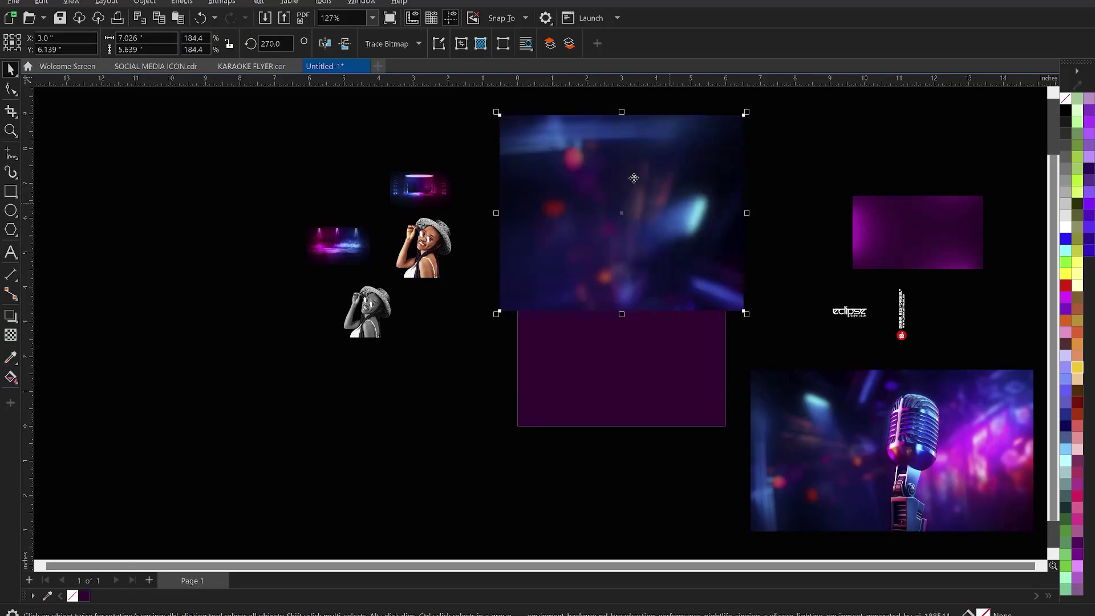
Fade the lower edge of the bokeh image into the purple page with a vertical linear transparency
left_click(11, 336)
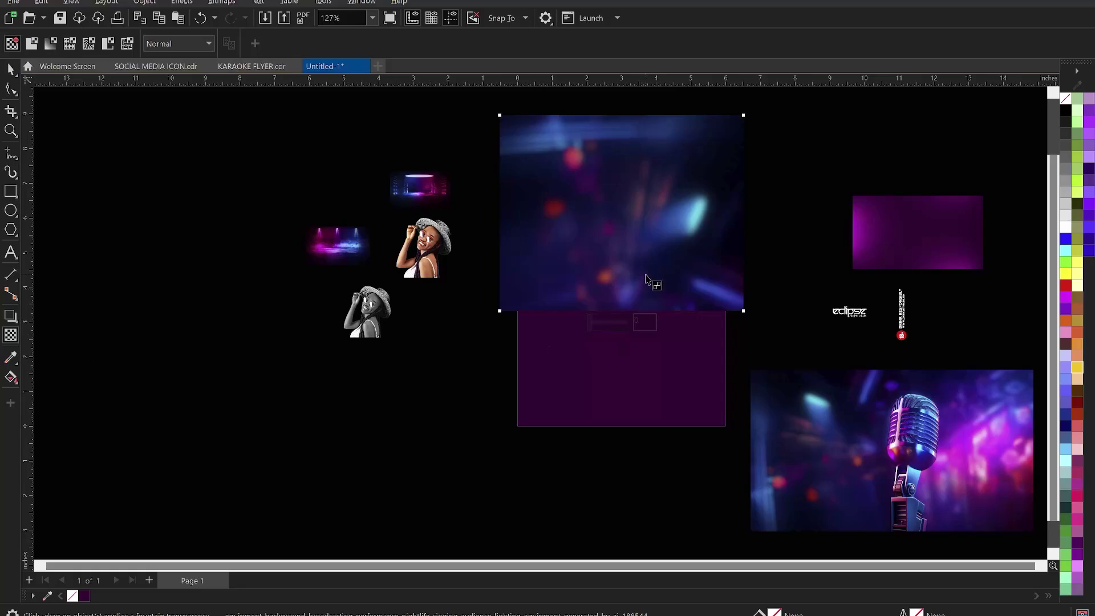
left_click_drag(624, 263, 624, 300)
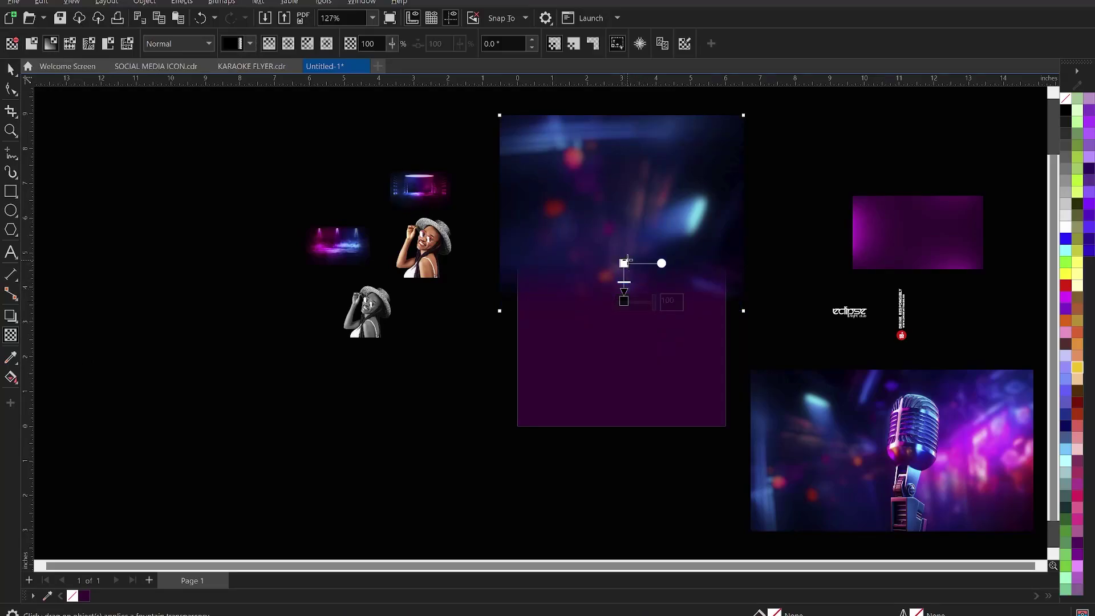
left_click_drag(624, 262, 623, 255)
PowerClip the faded bokeh image inside the purple page rectangle
key("space")
right_click(634, 177)
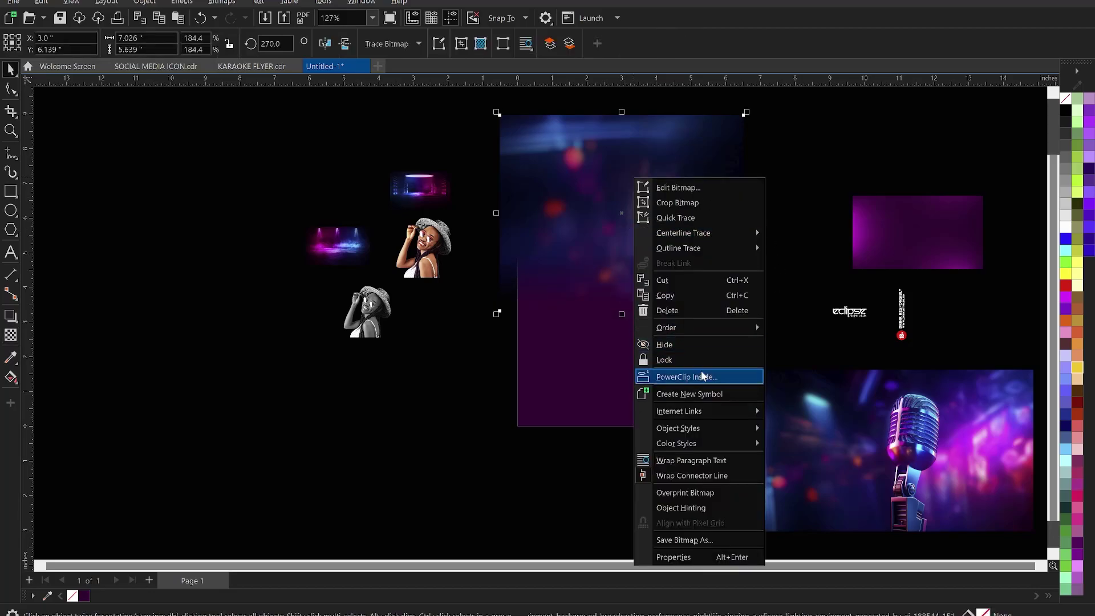
left_click(647, 379)
left_click(636, 378)
Place one copy of the microphone image left of the page below the portraits and another over the page's lower half
left_click_drag(907, 467, 445, 380)
left_click_drag(932, 432, 728, 359)
left_click_drag(731, 352, 736, 348)
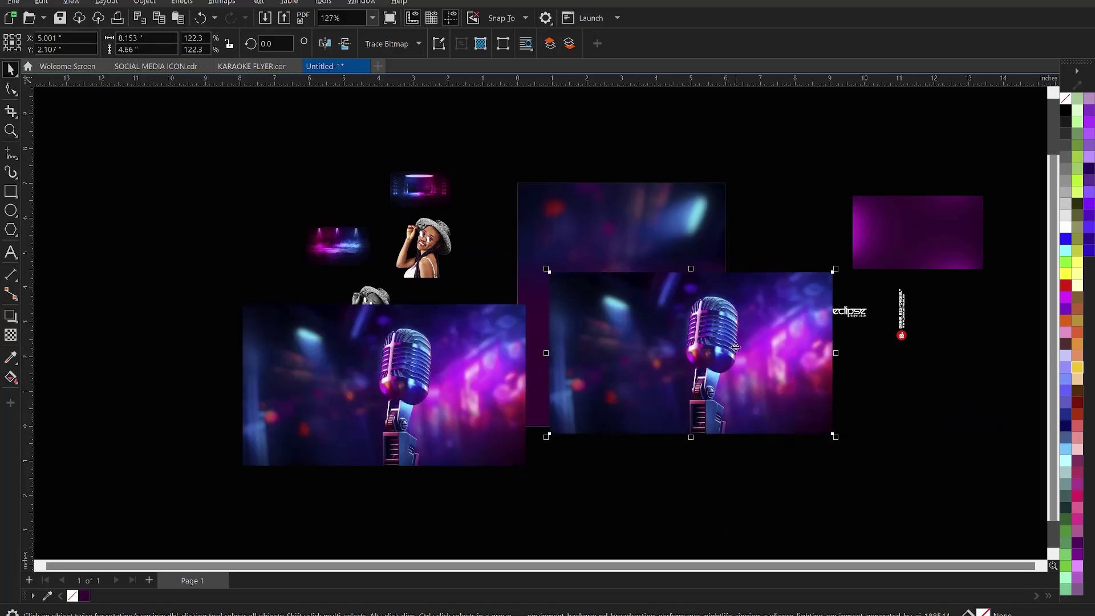
left_click_drag(362, 323, 278, 356)
left_click_drag(750, 358, 701, 376)
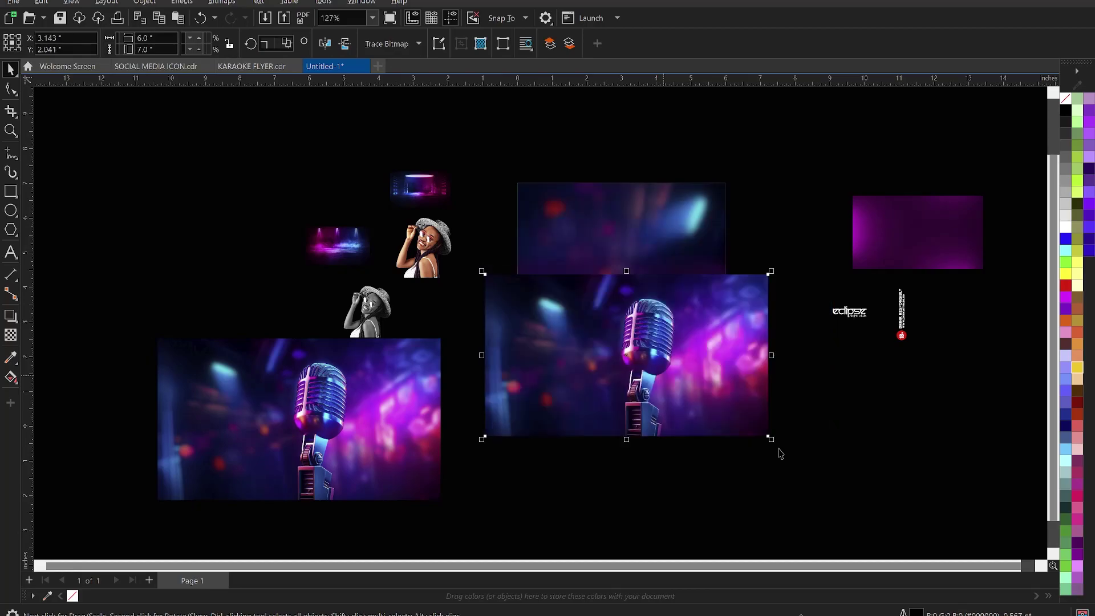
Enlarge the microphone image over the page to about 9.7 inches wide
left_click_drag(772, 440, 699, 341)
left_click_drag(845, 477, 823, 478)
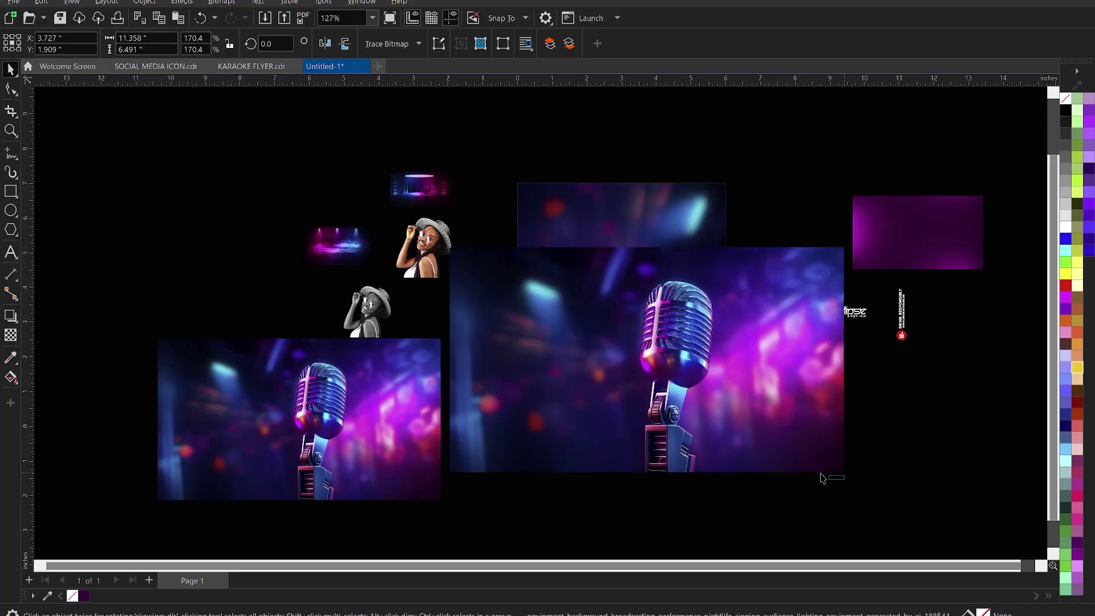
left_click(809, 471)
left_click_drag(854, 481, 808, 451)
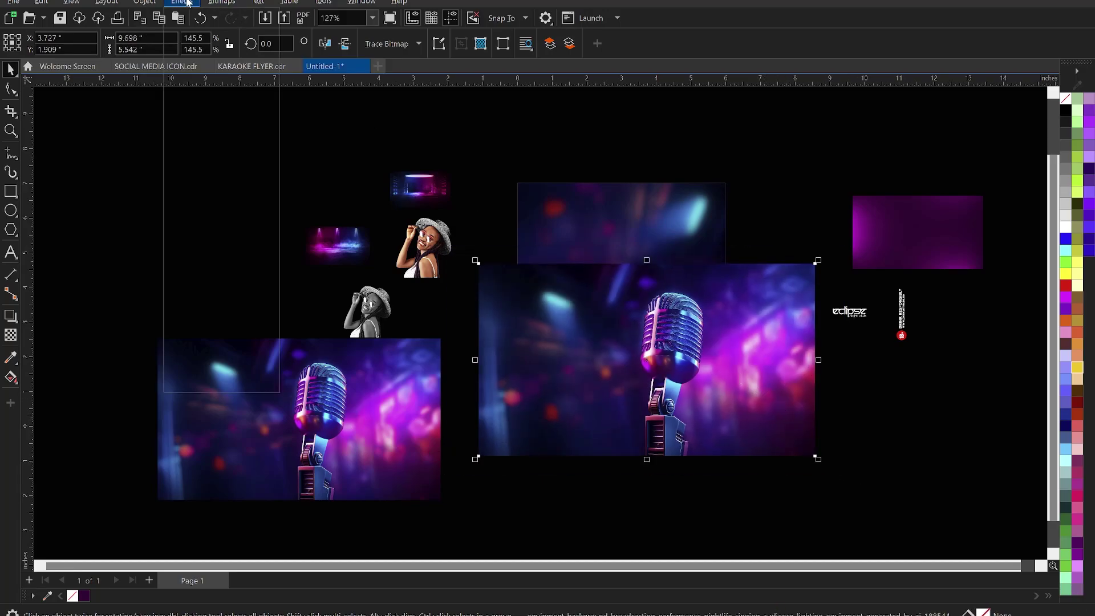
Apply a Gaussian Blur with a radius slightly below 22 pixels to the microphone image lying over the page
left_click(184, 3)
mouse_move(225, 81)
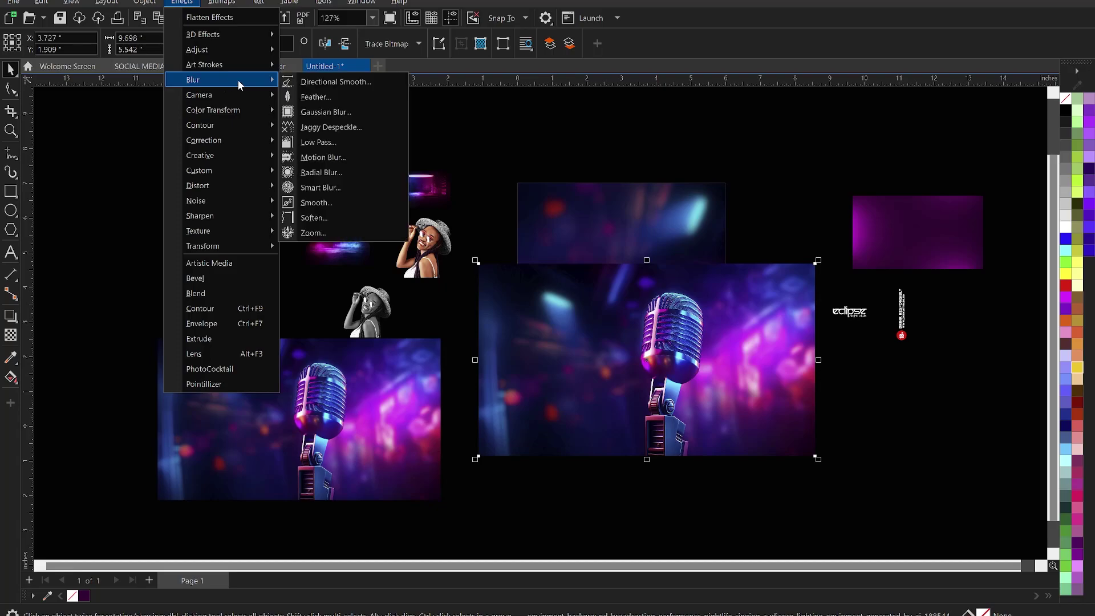
left_click(326, 111)
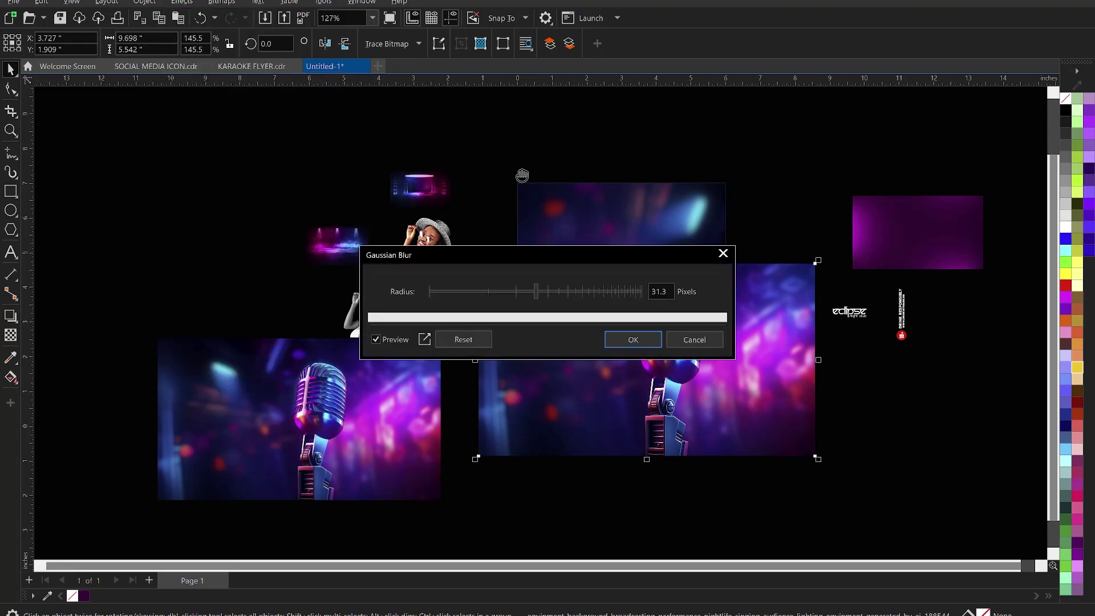
left_click_drag(556, 255, 366, 173)
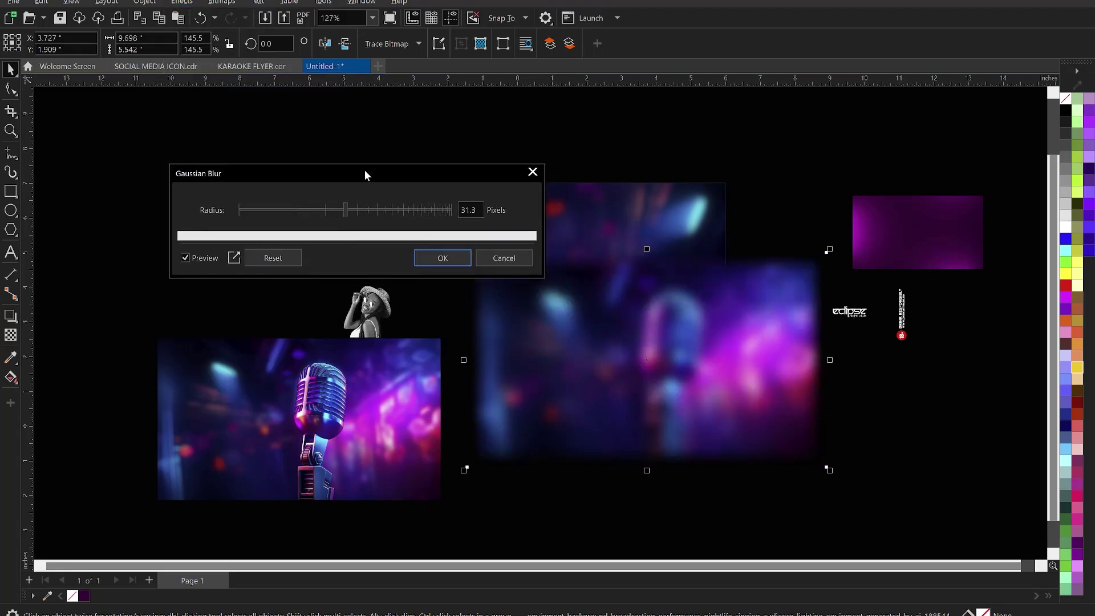
left_click_drag(345, 210, 336, 210)
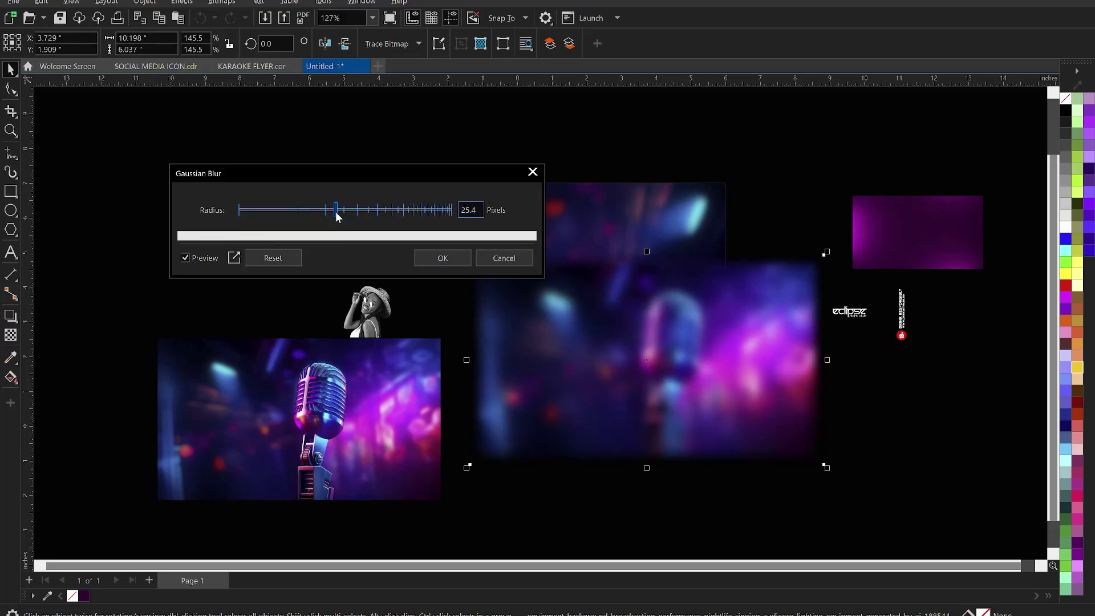
left_click(330, 212)
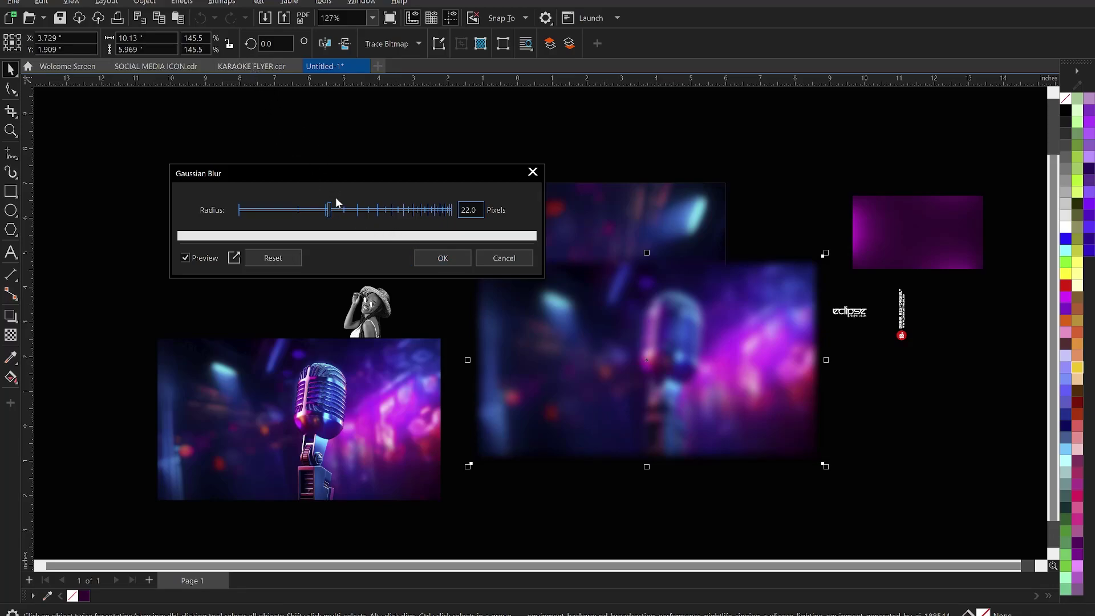
left_click_drag(327, 215, 324, 215)
left_click(435, 259)
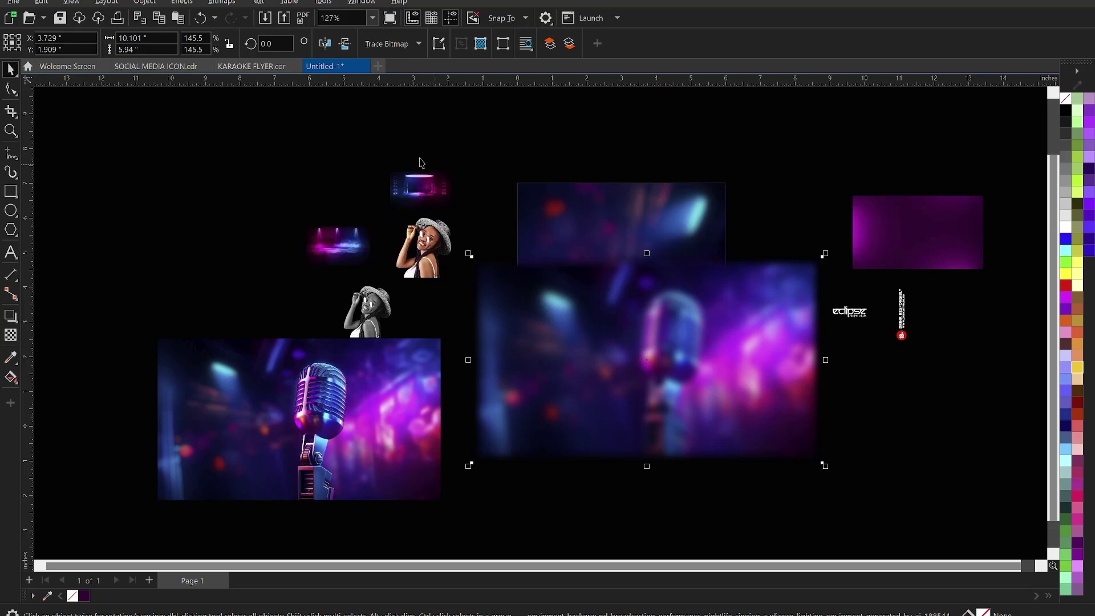
Fade the top edge of the blurred microphone image into the page with a vertical linear transparency
key("Escape")
right_click(679, 315)
left_click(677, 301)
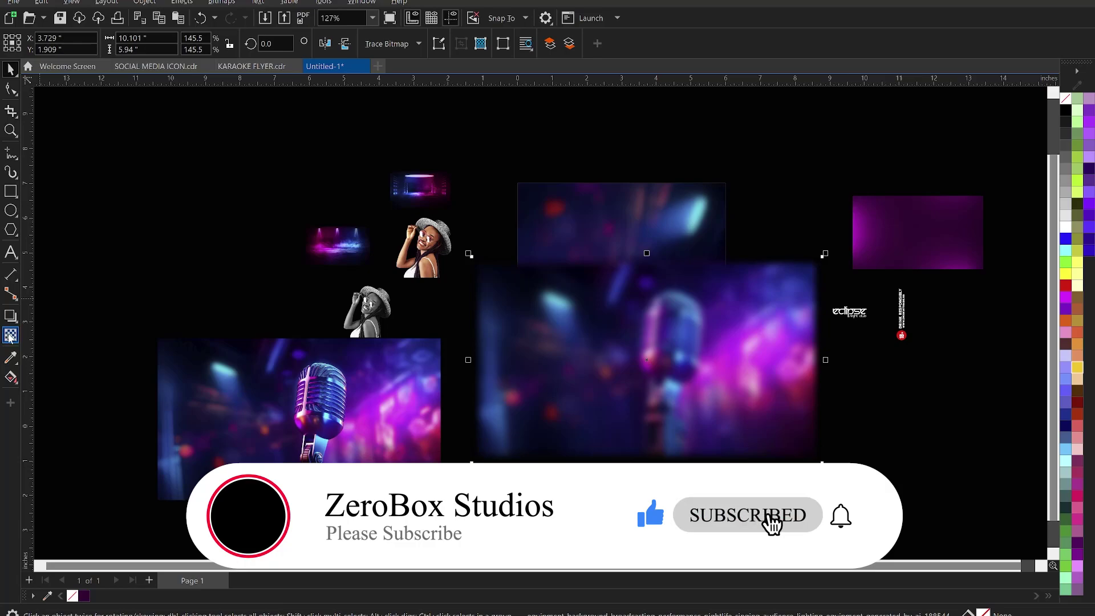
left_click(11, 335)
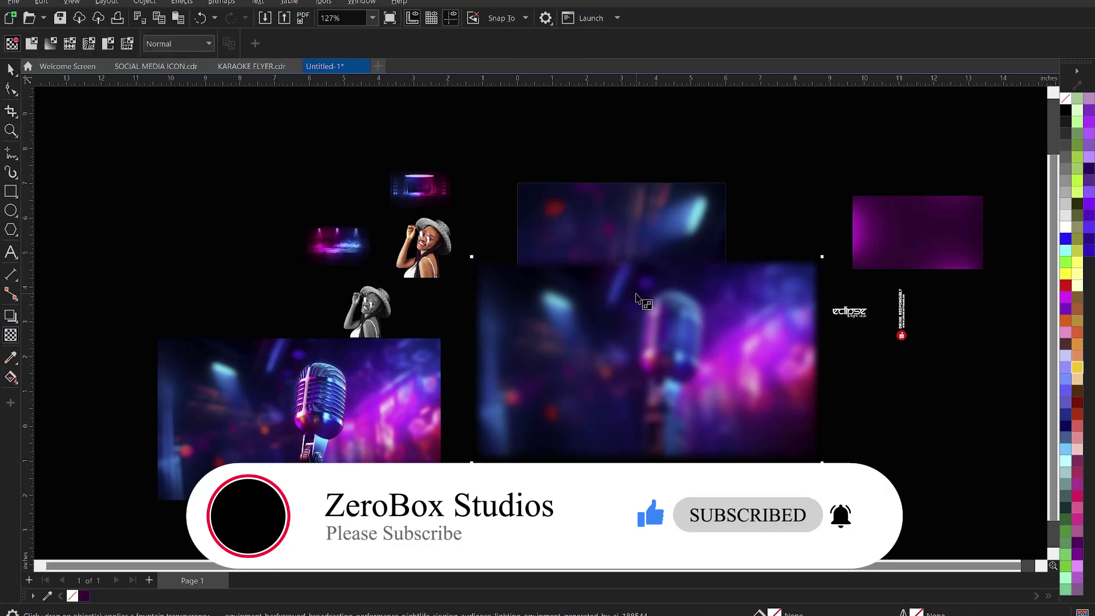
mouse_move(638, 292)
left_mouse_down()
mouse_move(636, 266)
mouse_move(636, 310)
left_mouse_up()
key("space")
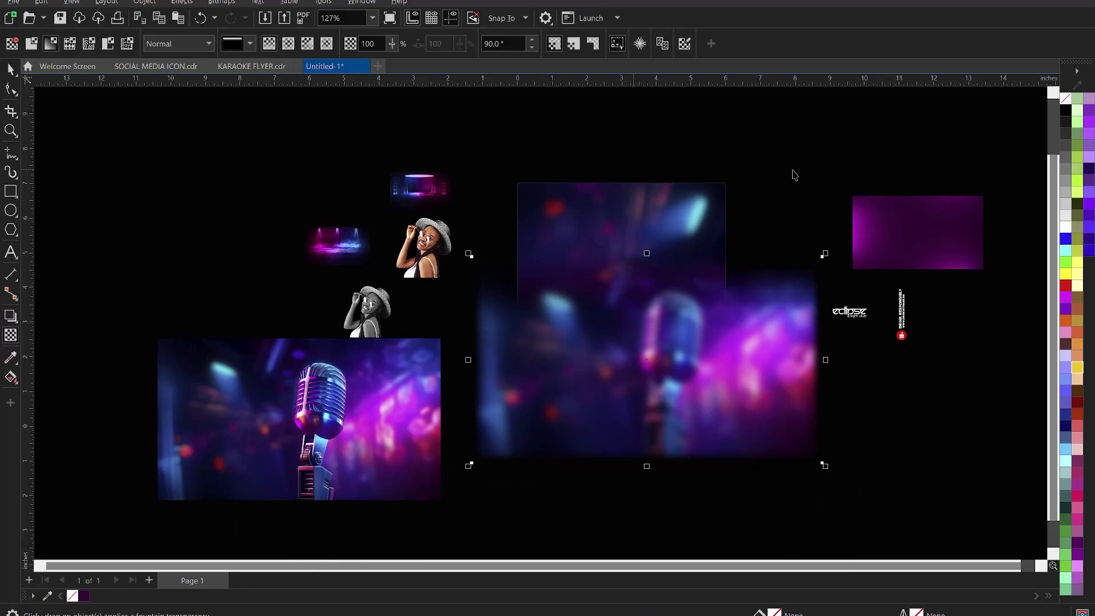
Shorten the blurred image's transparency fade by moving its opaque end closer to the image's upper edge
left_click(789, 171)
left_click(672, 319)
key("space")
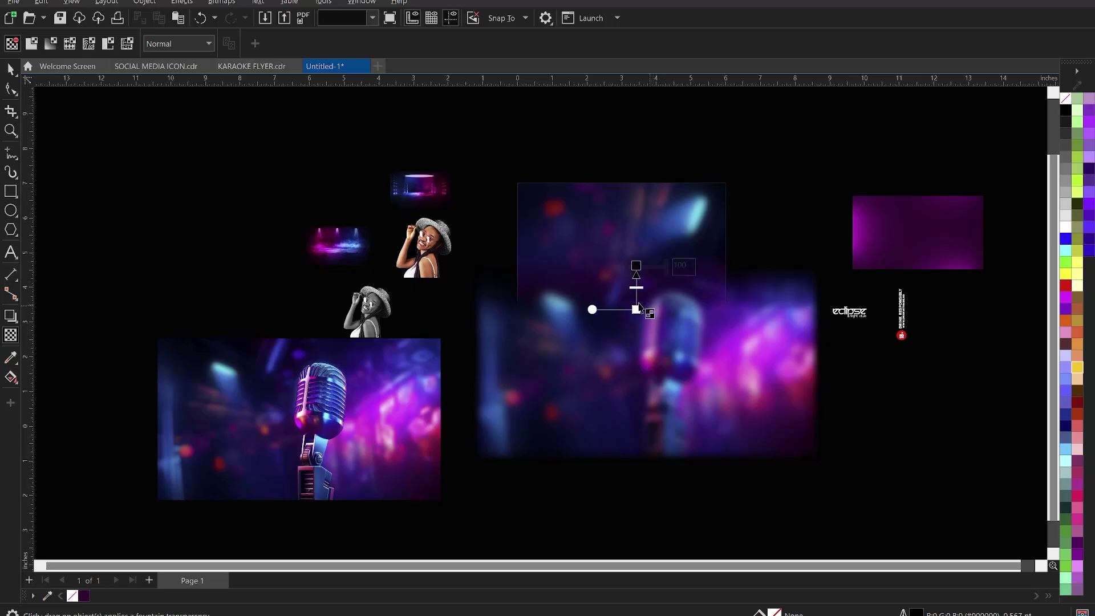
left_click_drag(634, 309, 634, 303)
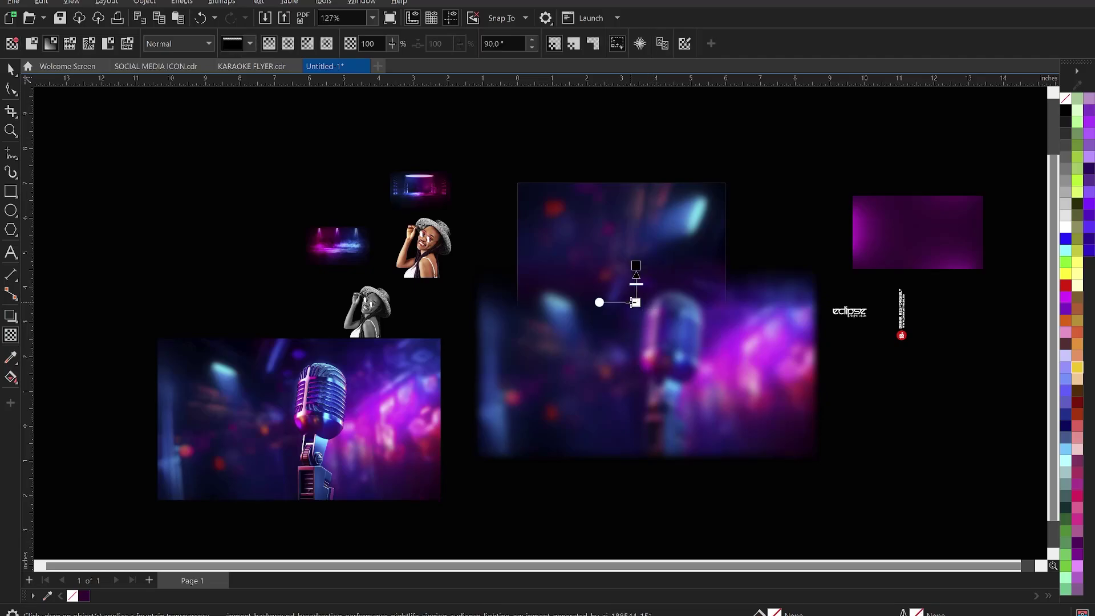
left_click(635, 299)
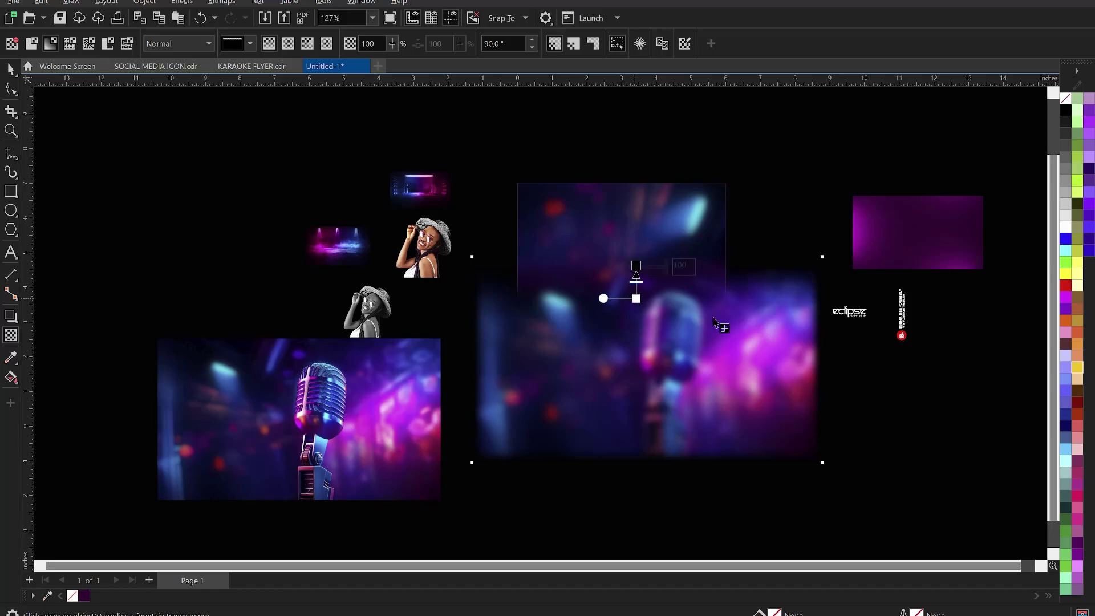
PowerClip the blurred microphone image inside the page rectangle
key("space")
right_click(714, 320)
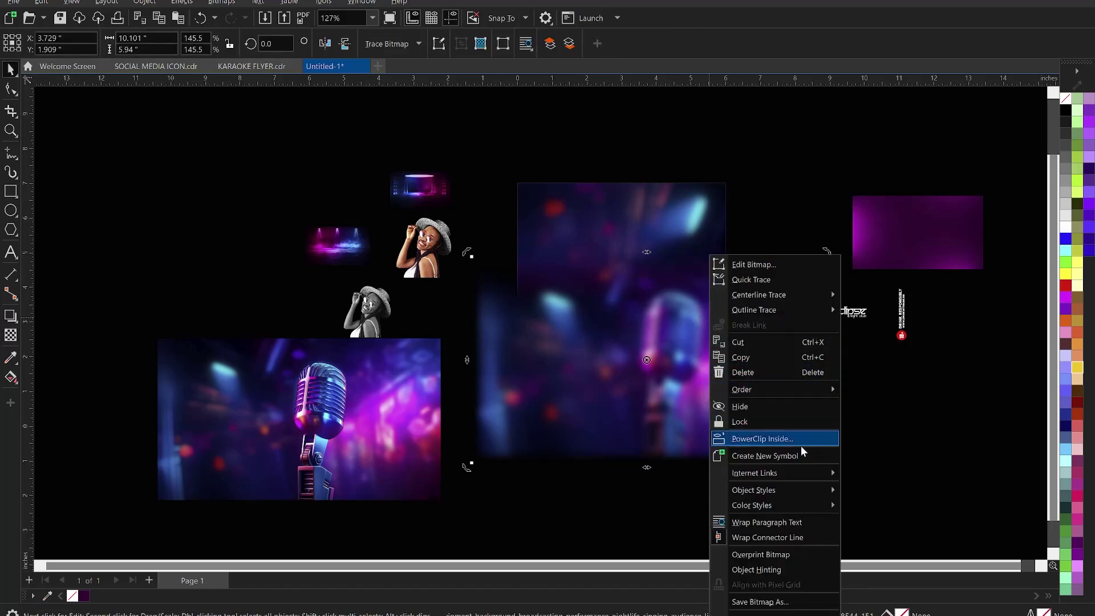
left_click(762, 439)
left_click(689, 251)
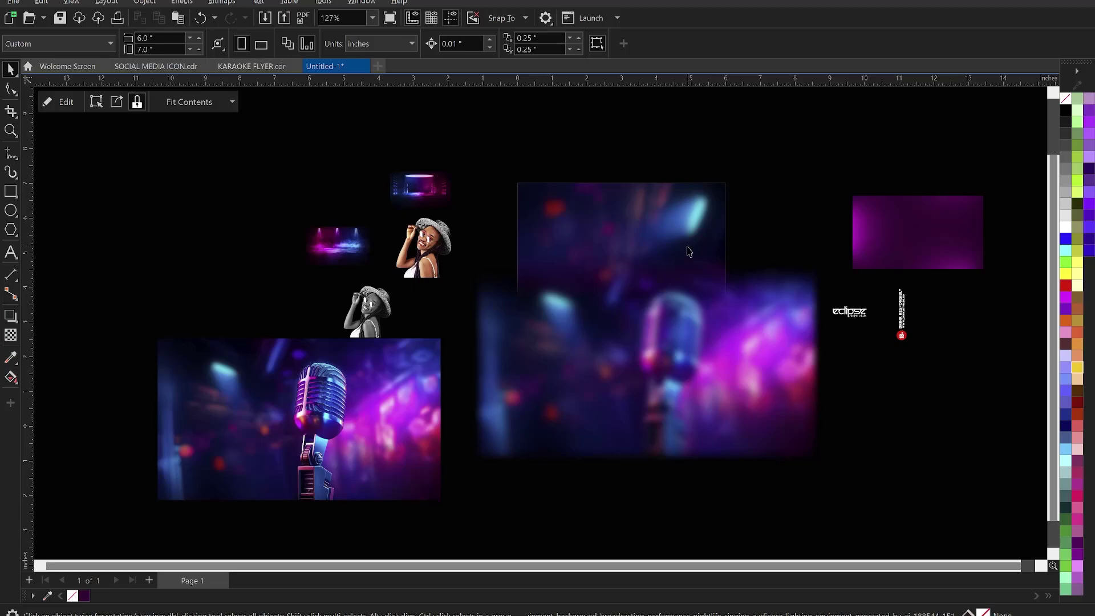
Shift the clipped blurred image so its microphone sits at the page's right edge, and enlarge it to about 11.4 inches wide
left_click(666, 335, "ctrl")
mouse_move(666, 336)
left_mouse_down()
mouse_move(689, 341)
mouse_move(684, 334)
left_mouse_up()
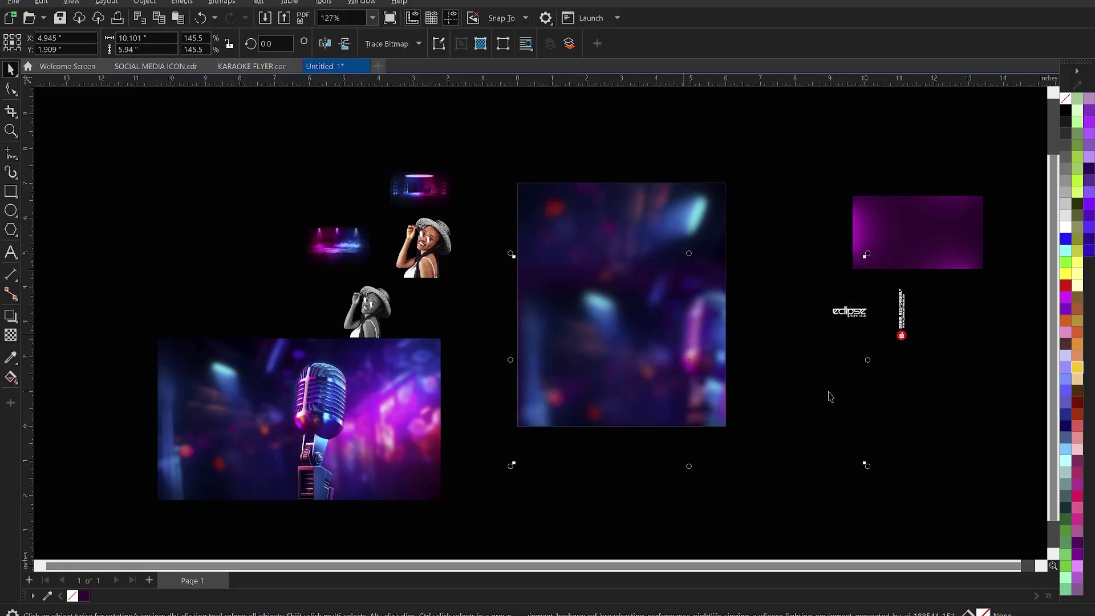
left_click_drag(867, 467, 890, 478)
left_click(688, 338, "ctrl")
left_click(688, 337, "ctrl")
left_click_drag(893, 478, 891, 481)
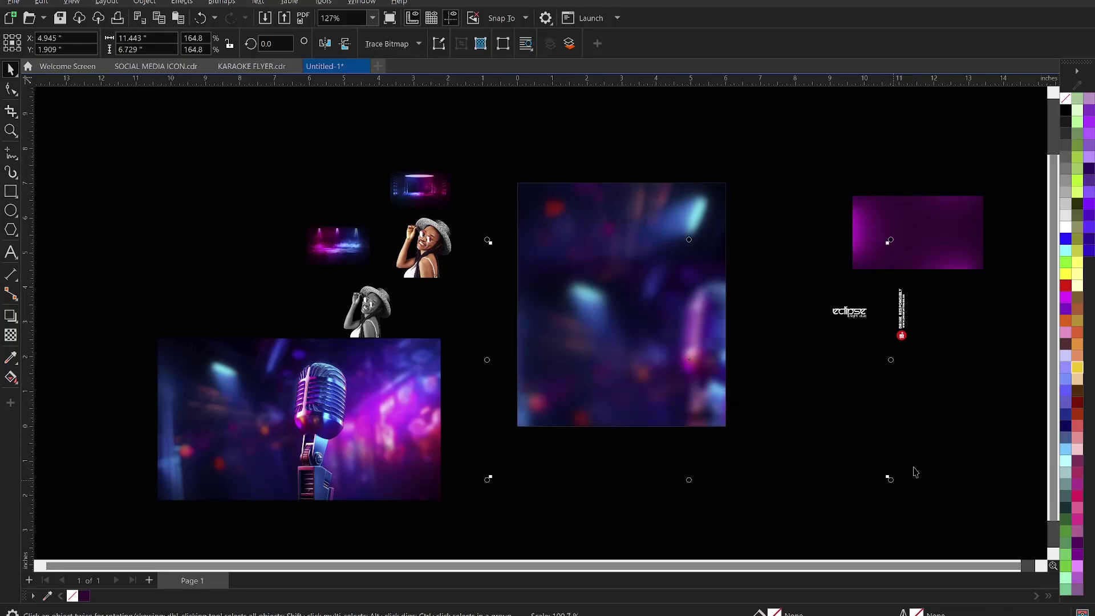
left_click_drag(684, 378, 686, 379)
Move the sharp microphone image over the page's lower half and fade its top edge with a vertical linear transparency
left_click(315, 427)
left_click_drag(315, 427, 590, 371)
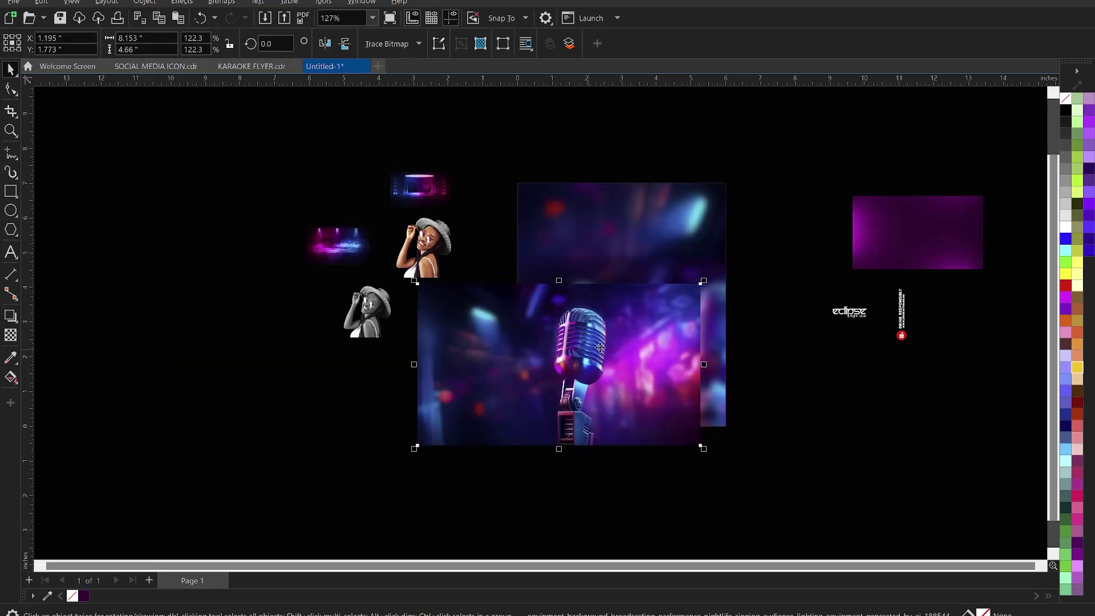
scroll(601, 348, "up", 2)
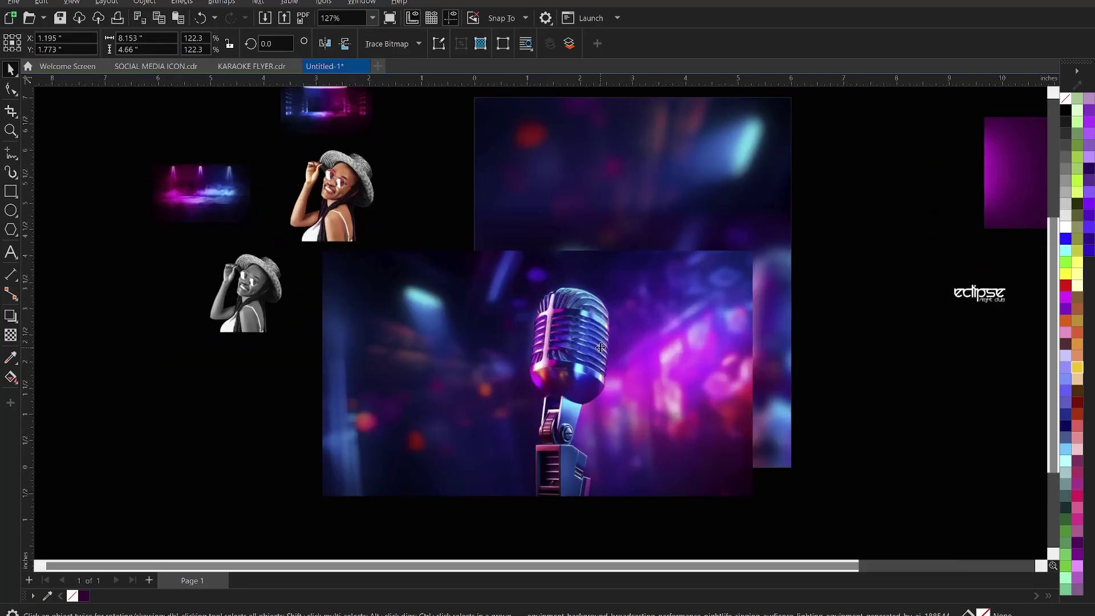
left_click(8, 336)
mouse_move(568, 283)
left_mouse_down()
mouse_move(568, 253)
mouse_move(568, 288)
left_mouse_up()
Convert the faded sharp microphone image to a bitmap so its transparency is baked in
key("space")
key("alt+b")
key("Return")
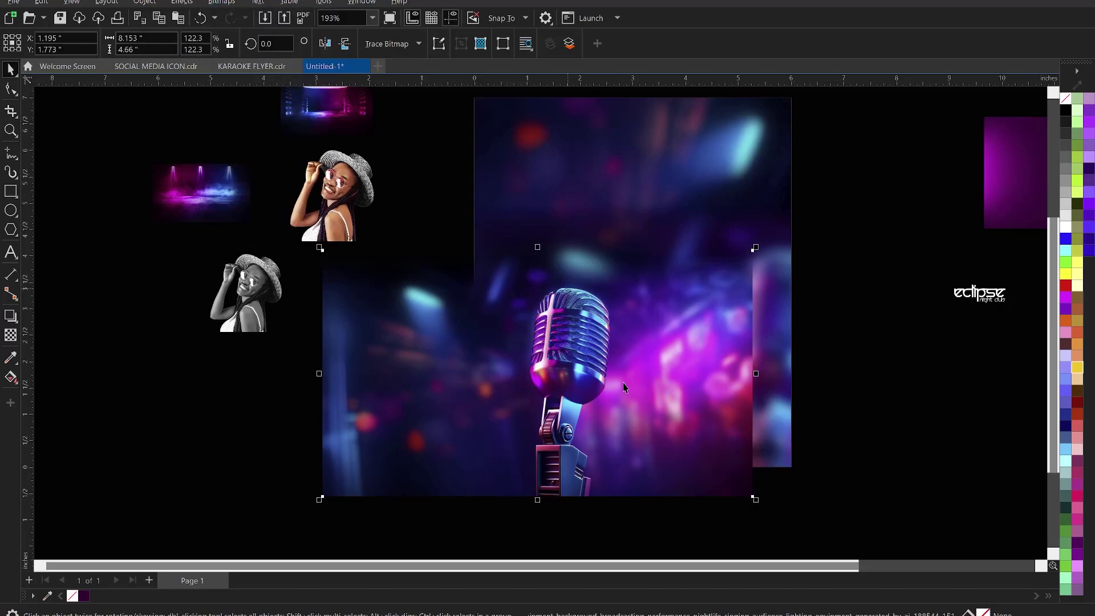
Fade out the area to the right of the sharp microphone with a short horizontal linear transparency
key("space")
left_click_drag(614, 377, 743, 376)
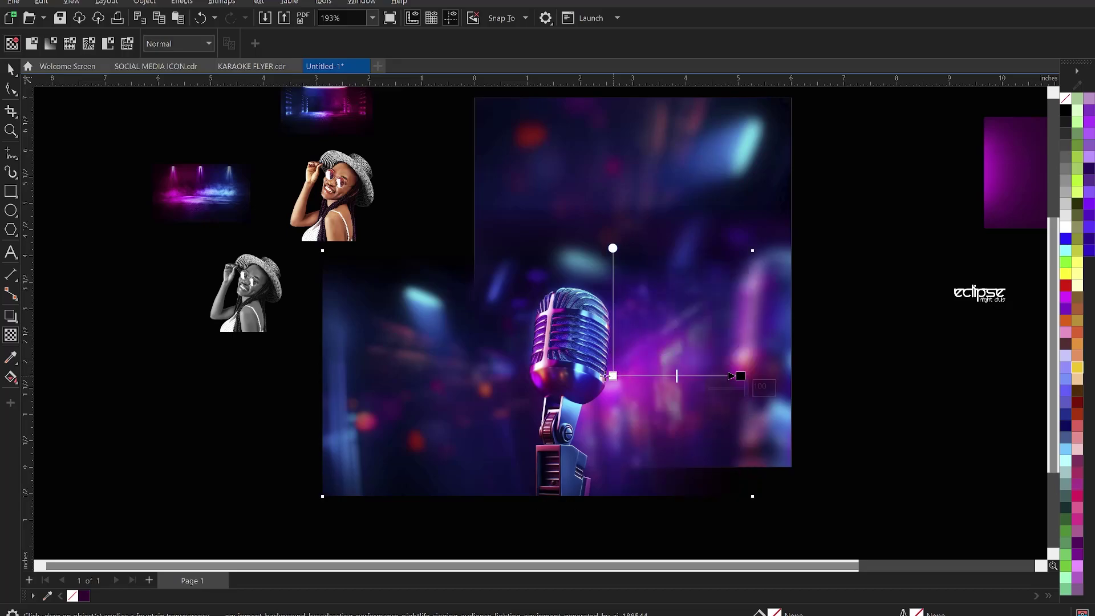
left_click_drag(606, 376, 604, 376)
left_click_drag(740, 375, 705, 376)
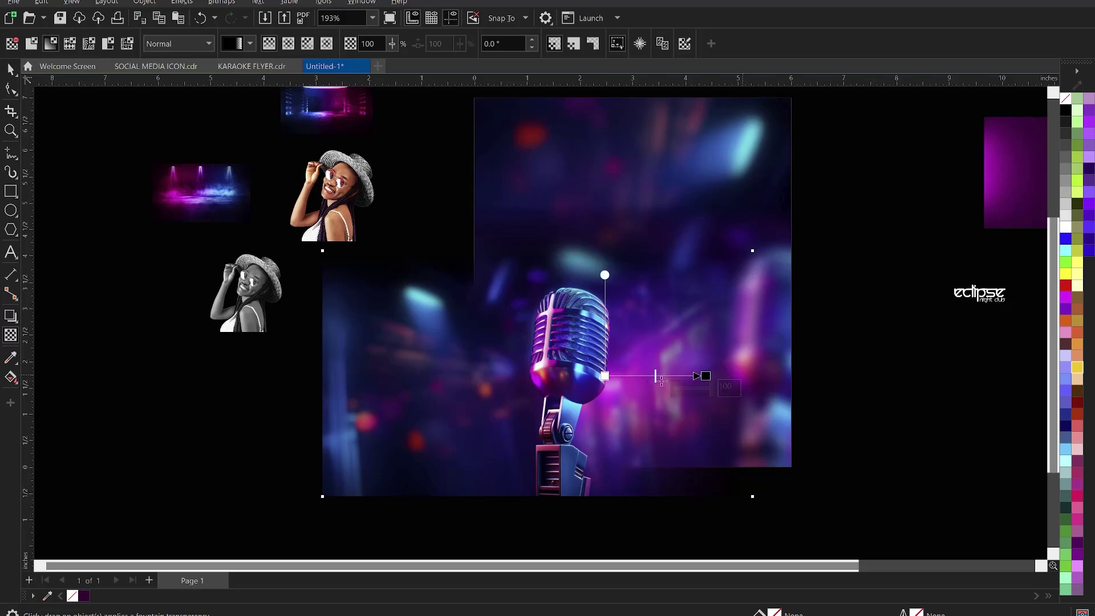
left_click_drag(706, 375, 592, 376)
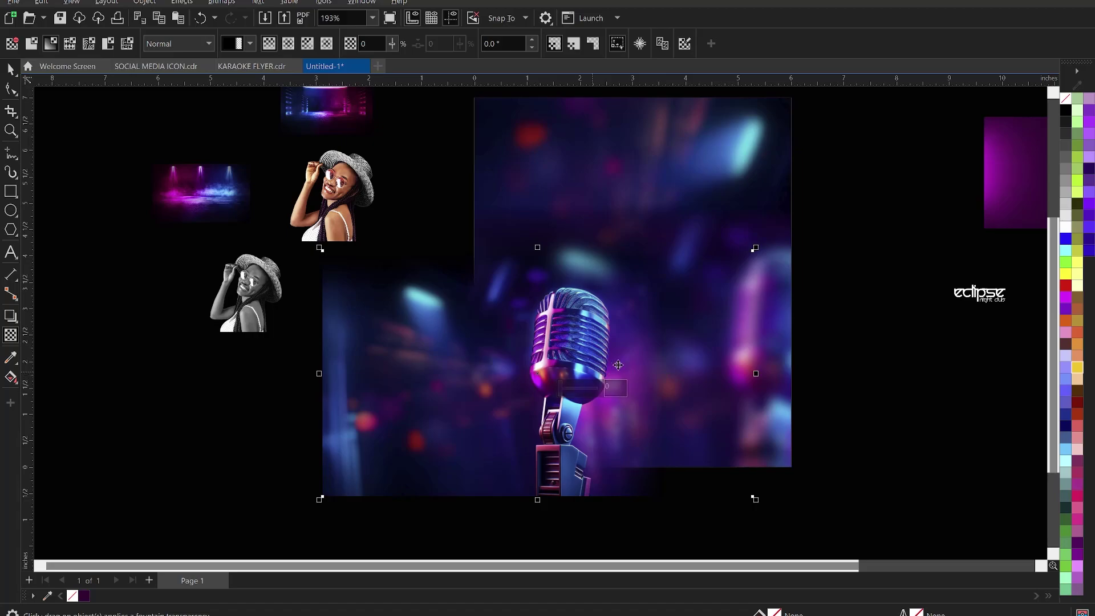
PowerClip the faded sharp microphone image inside the page rectangle
key("space")
right_click(570, 255)
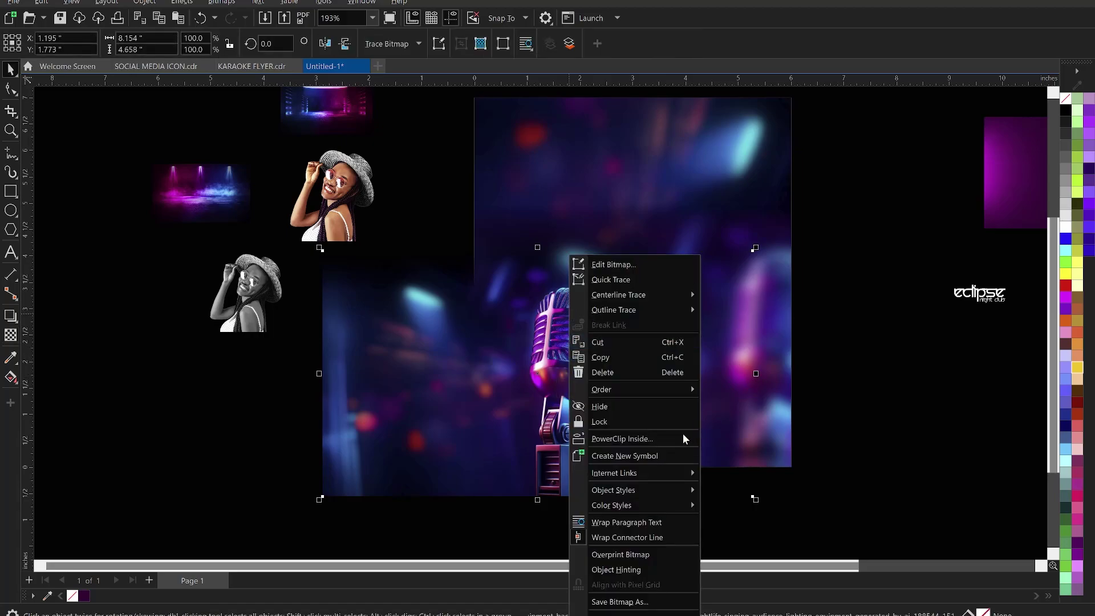
left_click(652, 438)
left_click(623, 197)
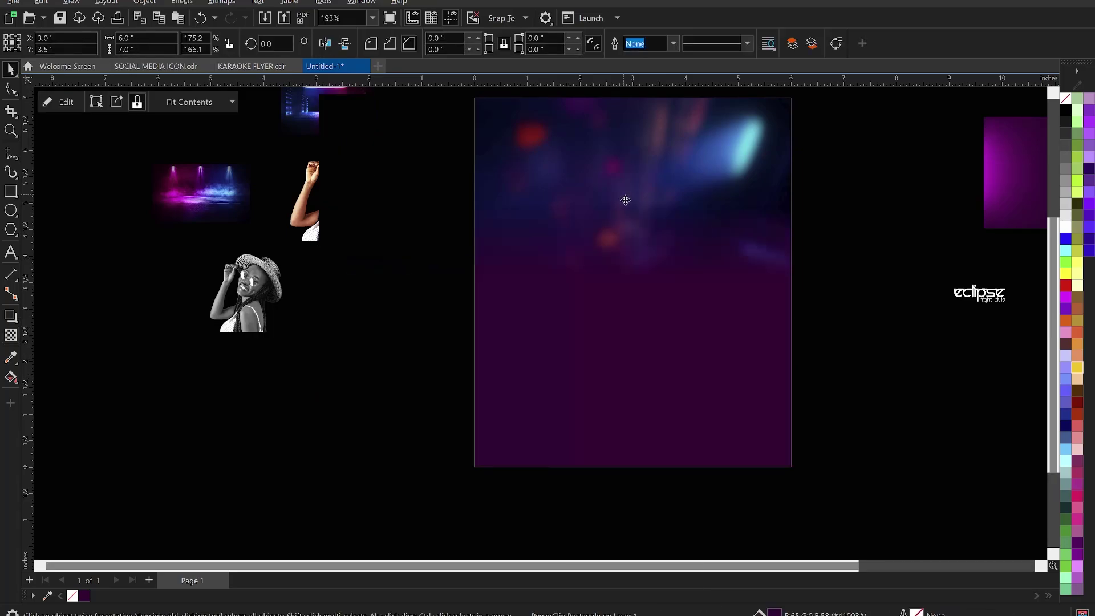
Place the stage image with the glowing ceiling ring on the upper part of the page
scroll(647, 309, "down", 2)
key("z")
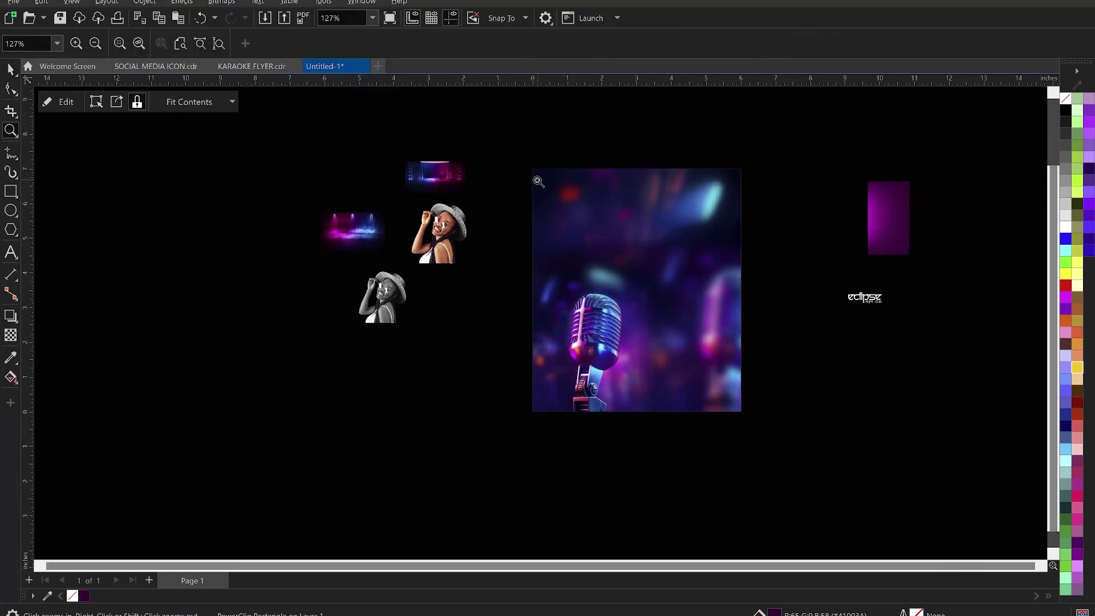
left_click_drag(512, 154, 763, 426)
key("space")
left_click(792, 264)
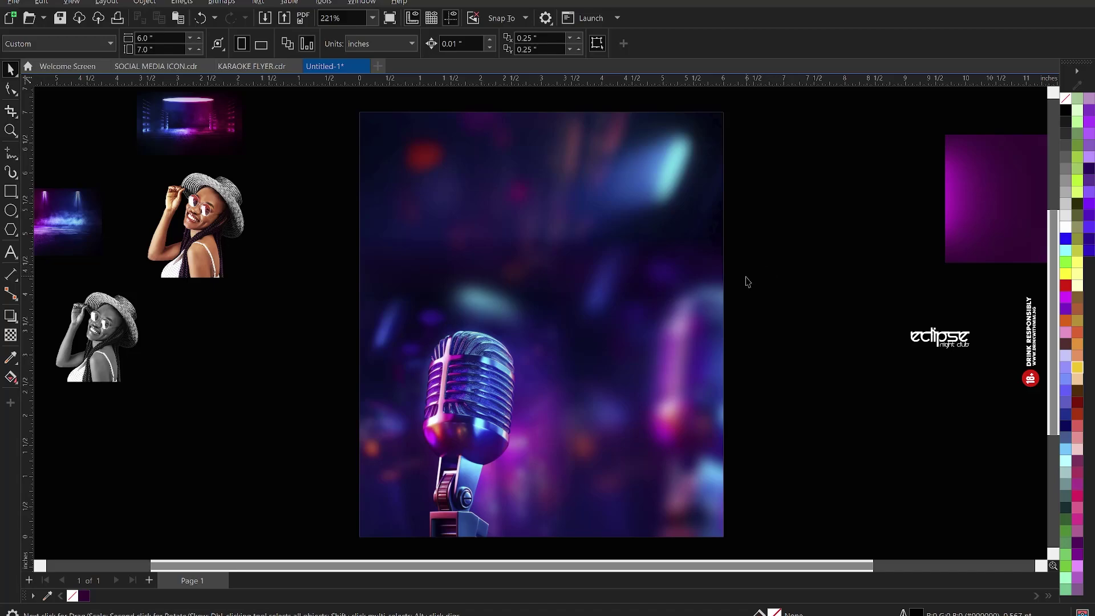
scroll(749, 282, "down", 2)
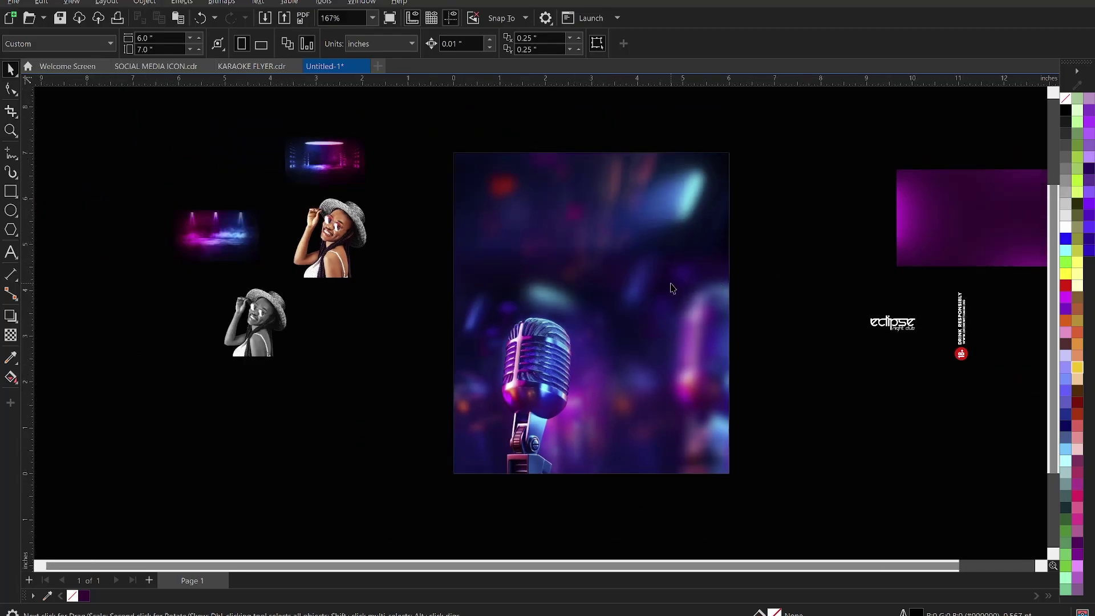
left_click_drag(322, 161, 581, 229)
key("z")
left_click_drag(433, 134, 766, 516)
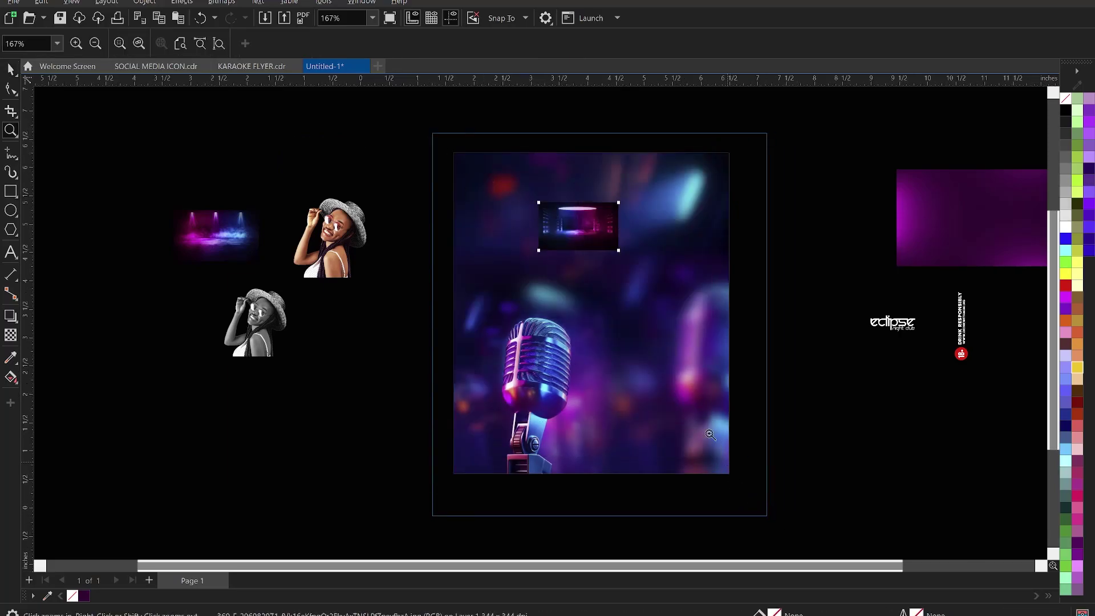
key("space")
Center the stage image horizontally on the page rectangle and align it to the page's top edge
left_click(628, 292)
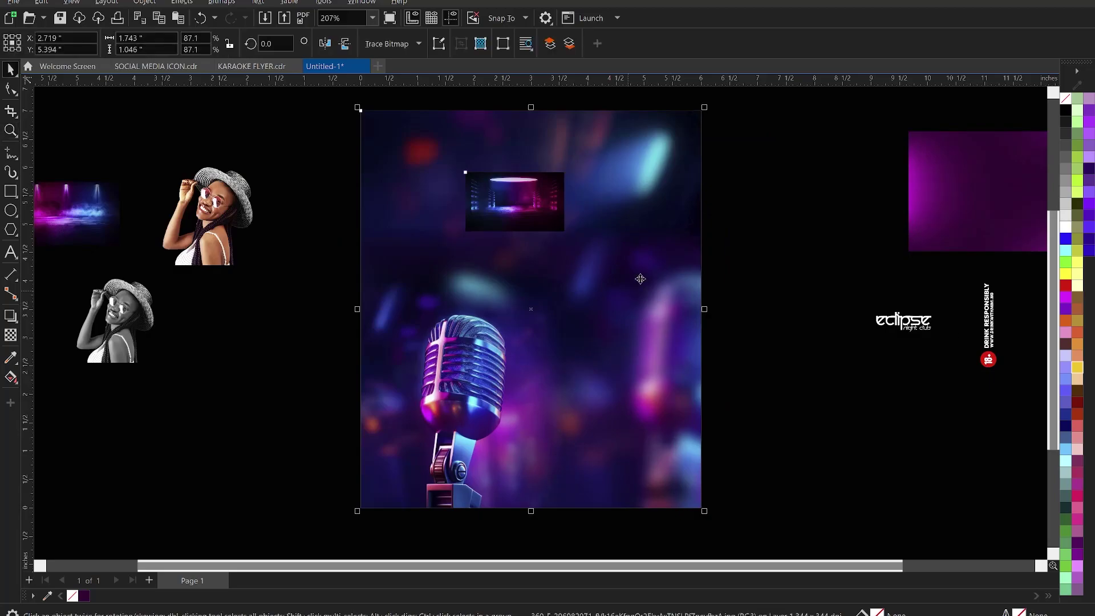
key("Delete")
key("ctrl+z")
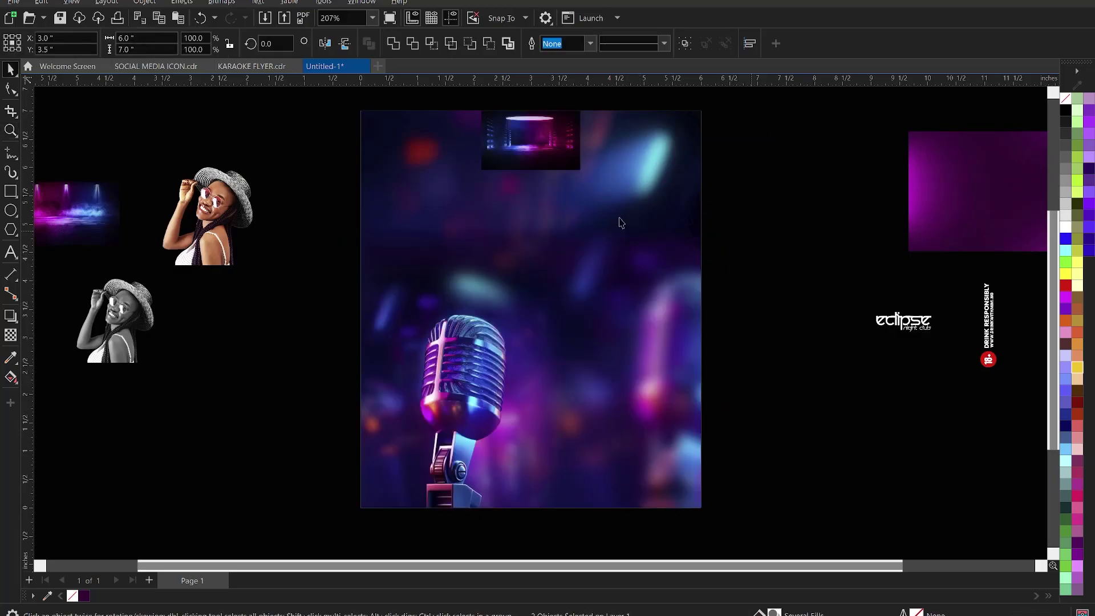
Enlarge the stage image to about 6.4 inches wide and align it to the page's top edge
left_click(547, 166)
left_click_drag(584, 174, 730, 247)
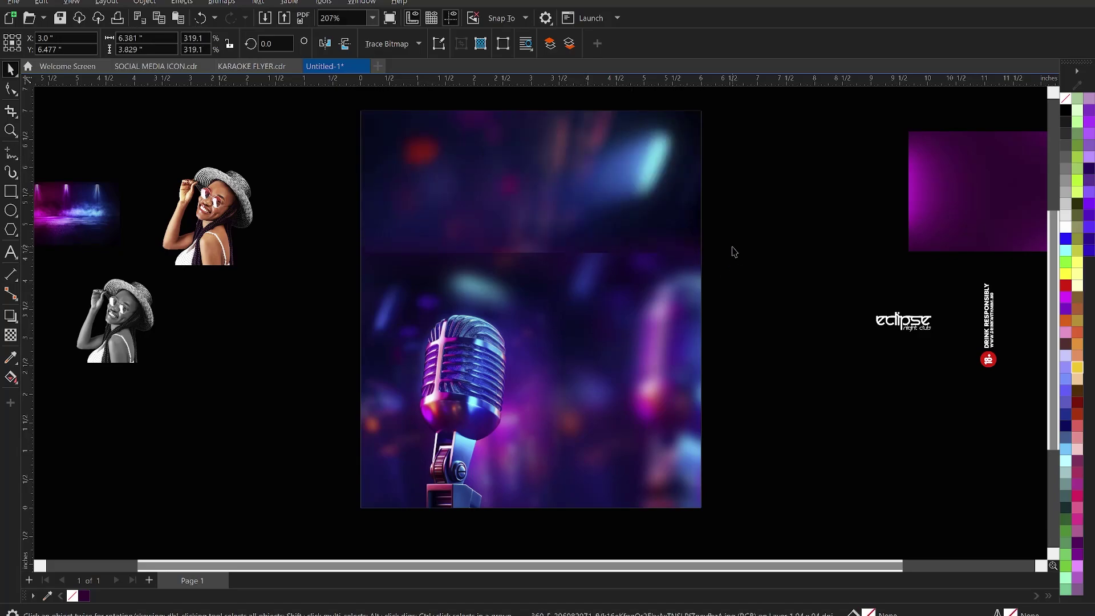
left_click(651, 328, "shift")
key("Delete")
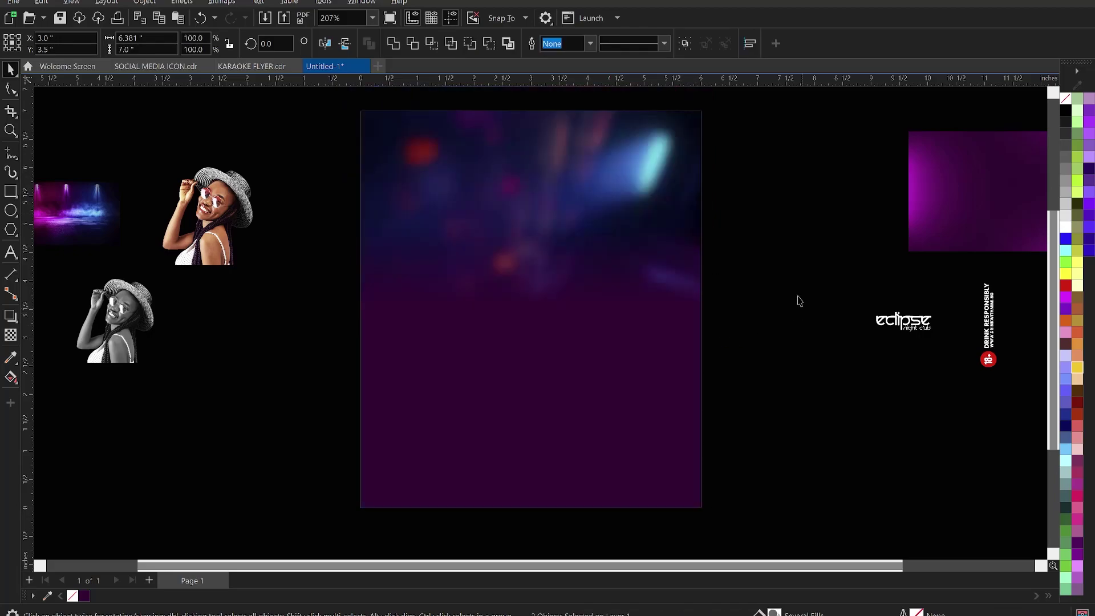
key("ctrl+z")
Enlarge the stage image to about 7.3 inches wide and align it to the page's top edge
left_click(706, 301)
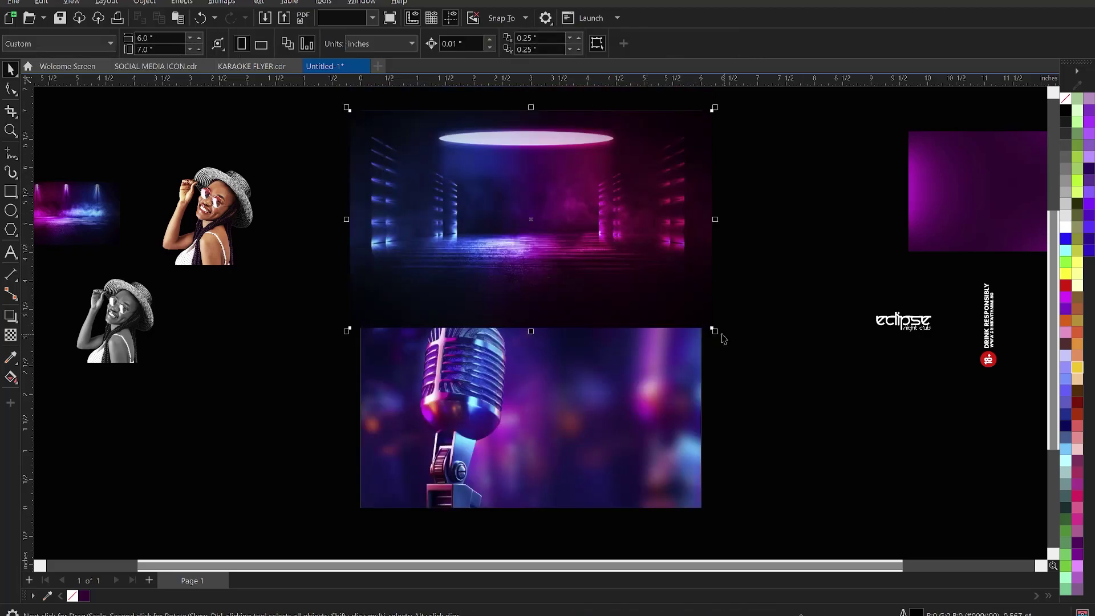
left_click_drag(716, 332, 741, 347)
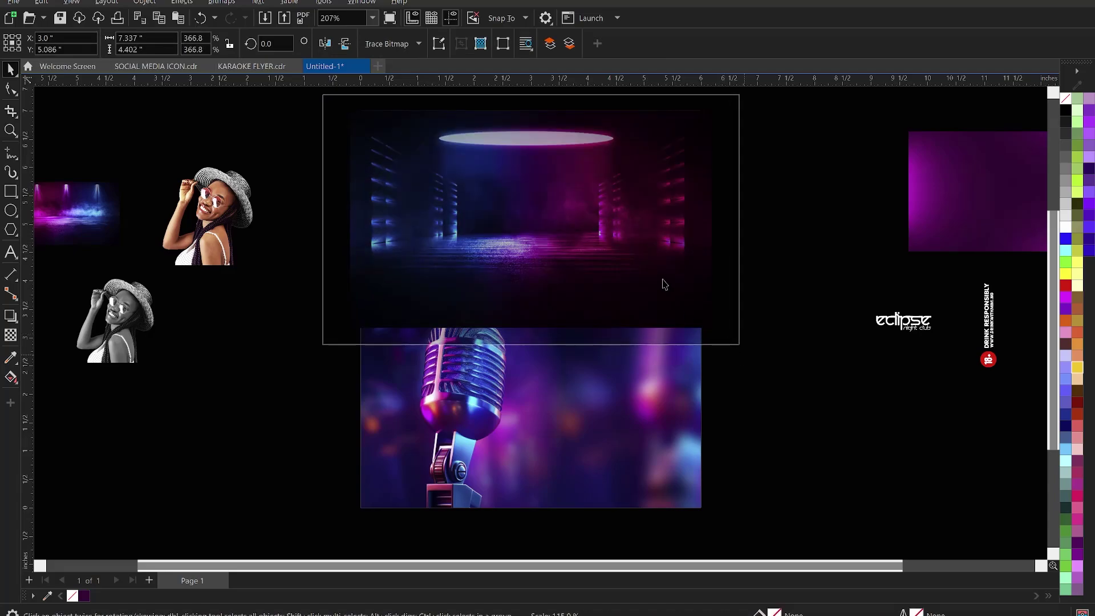
left_click(668, 390, "shift")
key("Delete")
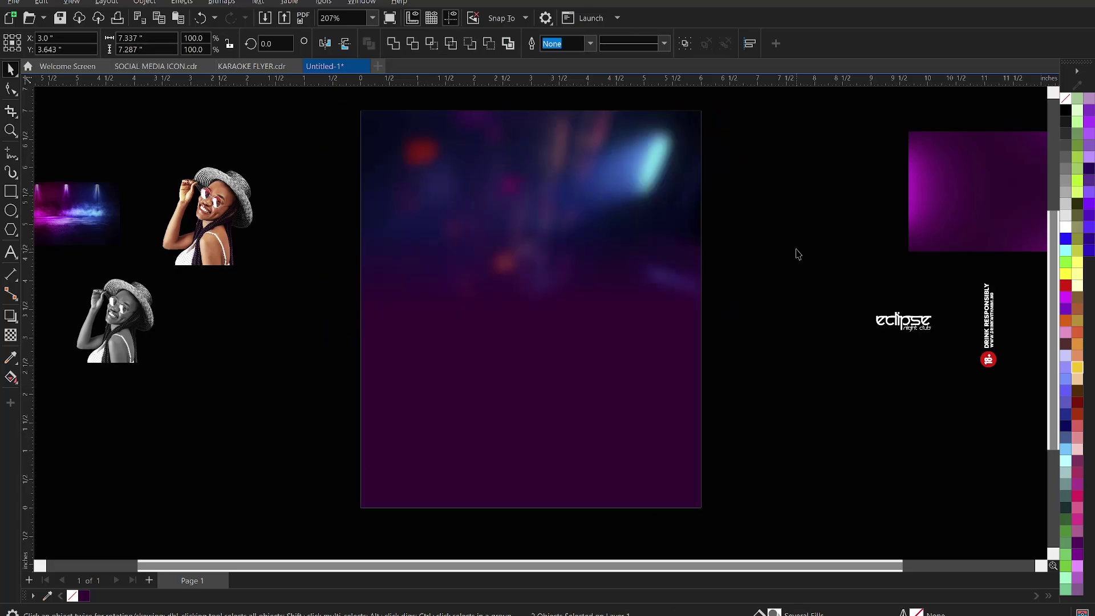
key("ctrl+z")
key("Delete")
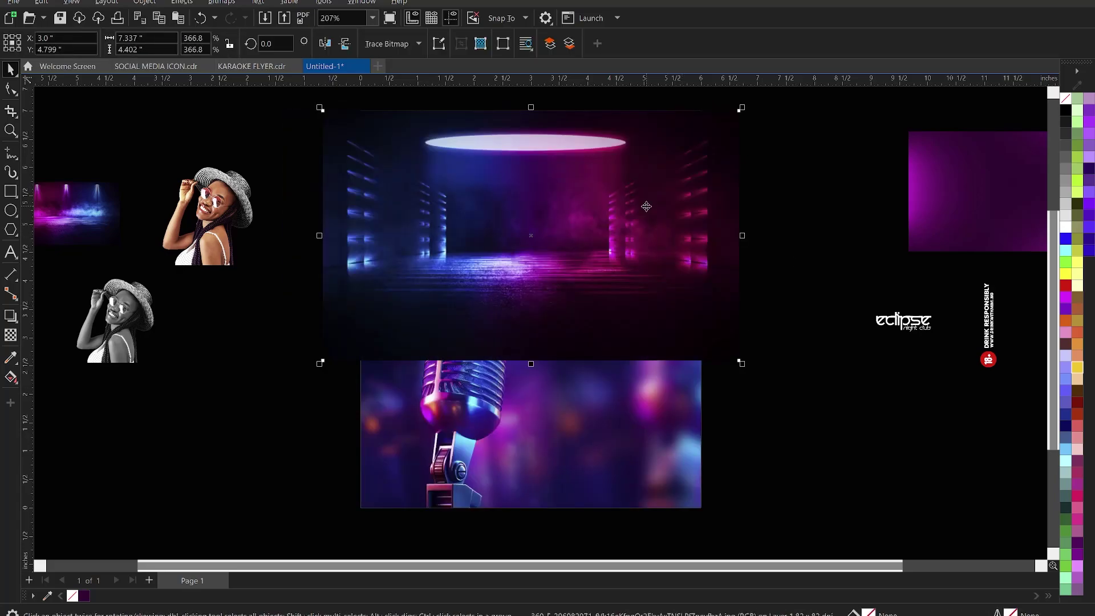
Apply a -90° linear fountain transparency to the stage image so that it fades out below the stage floor
left_click(11, 336)
left_click_drag(521, 213, 520, 266)
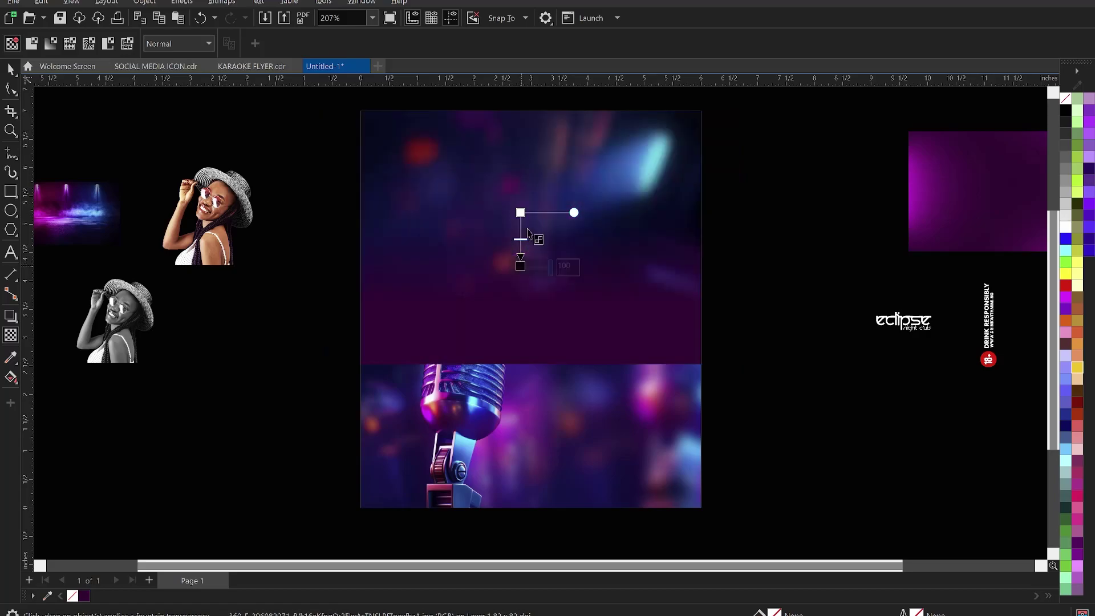
left_click_drag(520, 213, 520, 194)
left_click(520, 265)
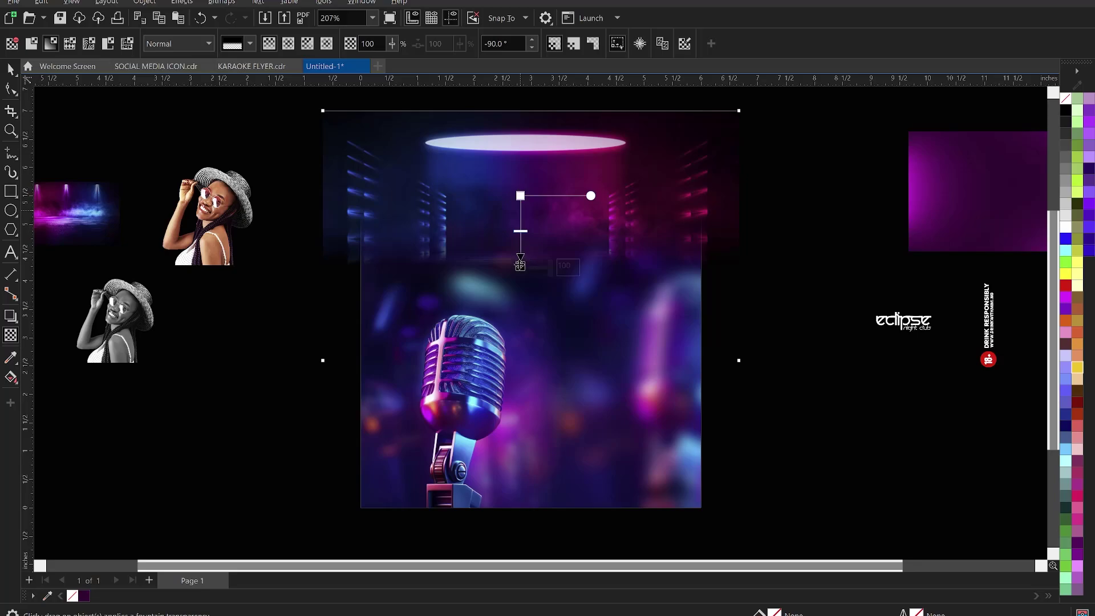
left_click(520, 196)
left_click_drag(521, 265, 524, 303)
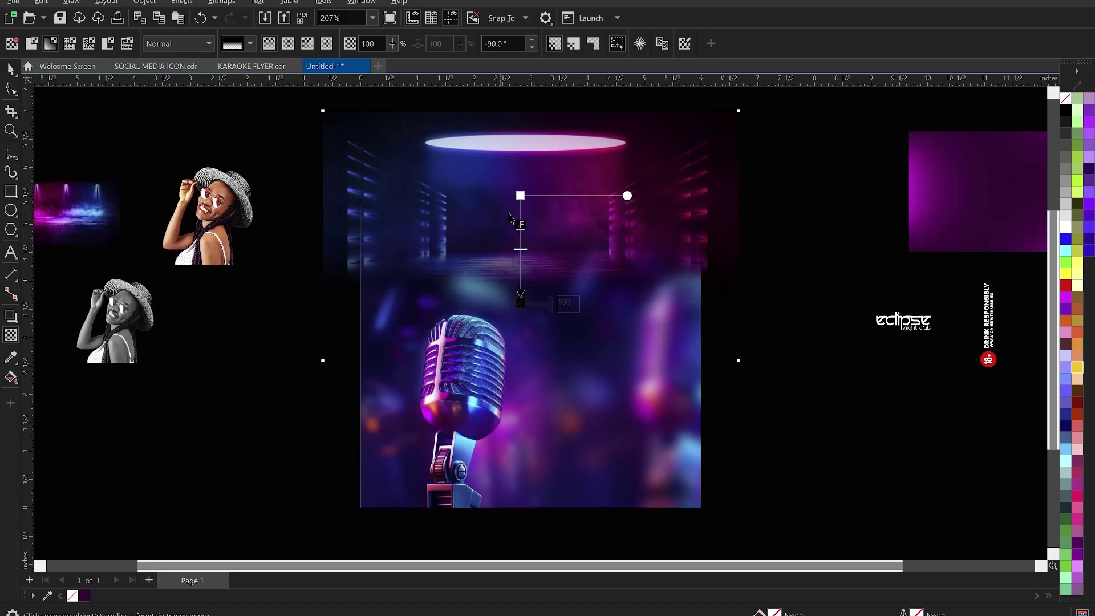
Set the stage image's transparency merge mode to Screen and shorten its downward fade slightly
left_click(187, 43)
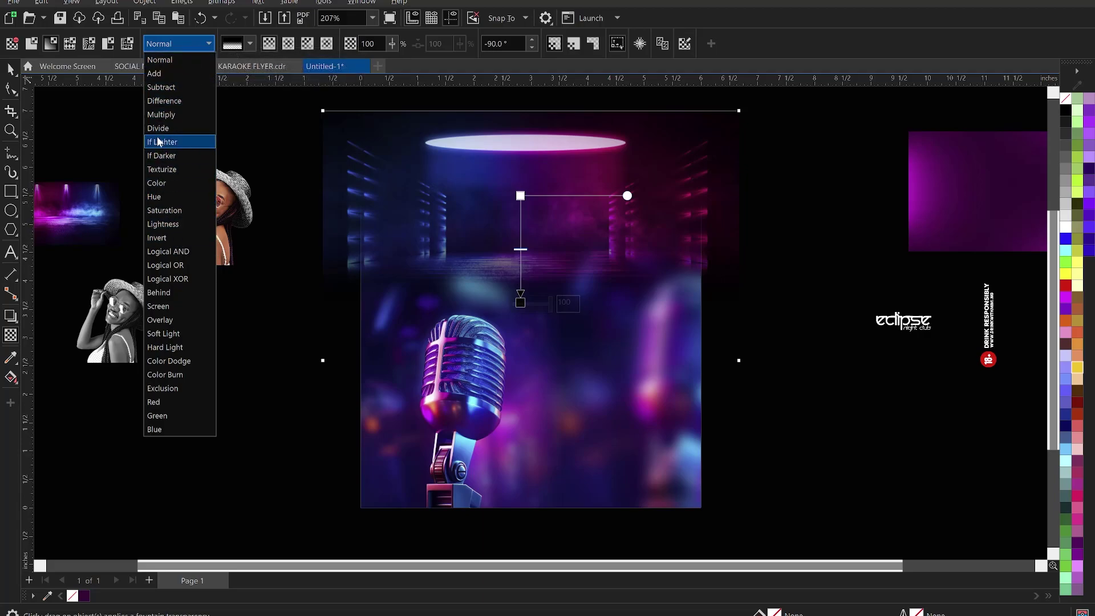
left_click(161, 78)
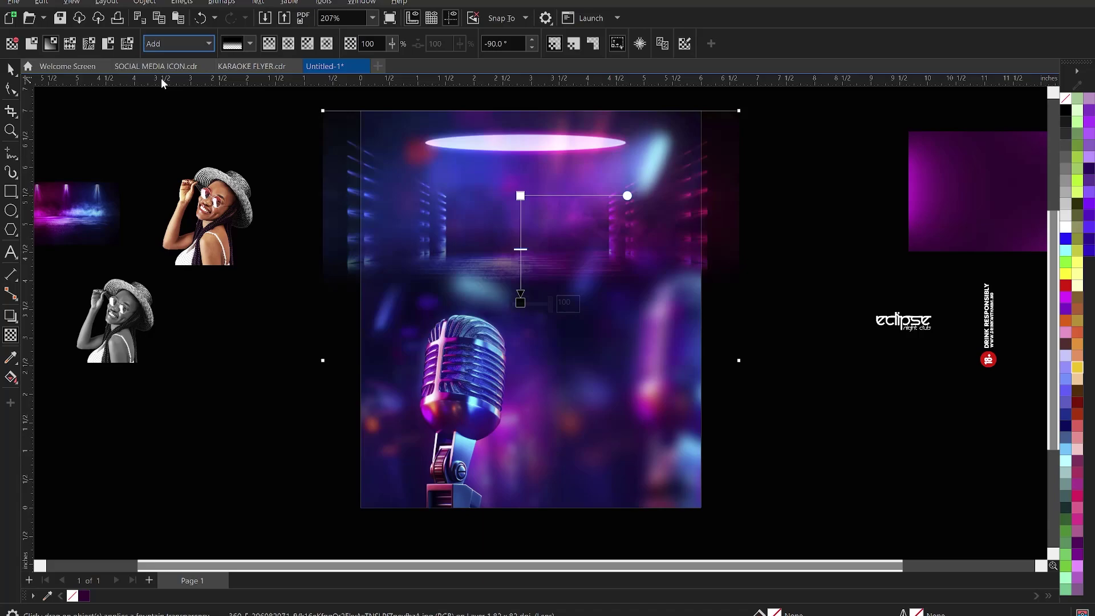
left_click(173, 43)
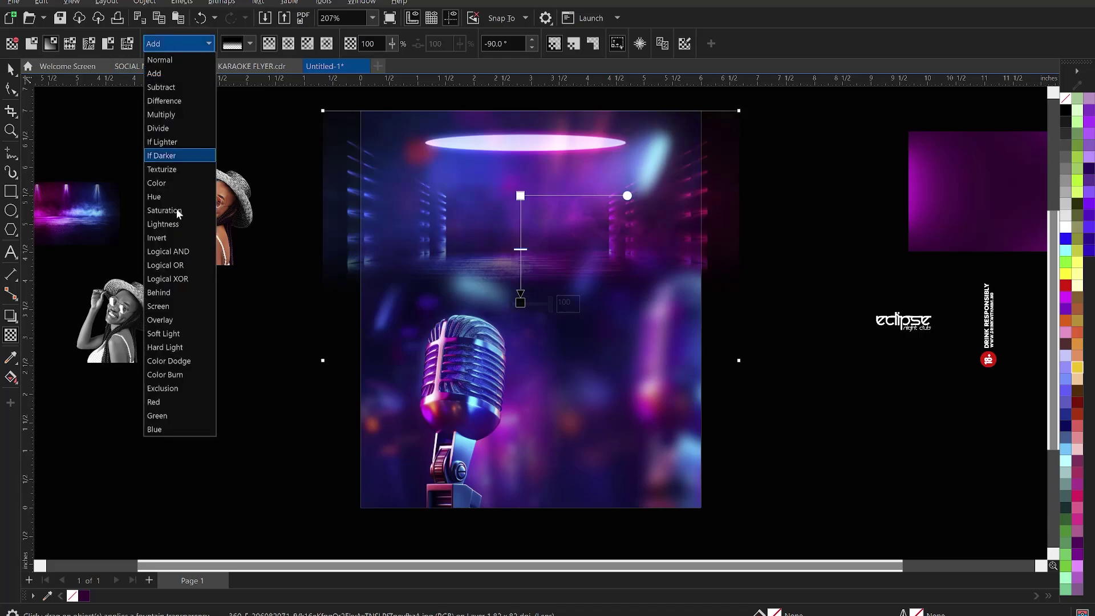
left_click(176, 309)
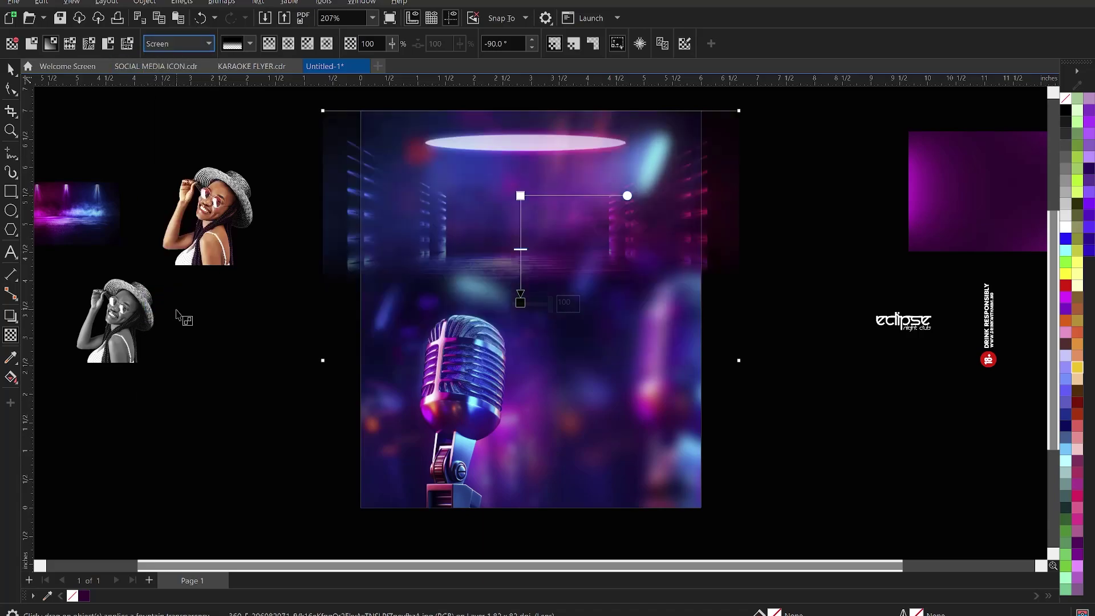
left_click(520, 195)
left_click_drag(525, 306, 521, 292)
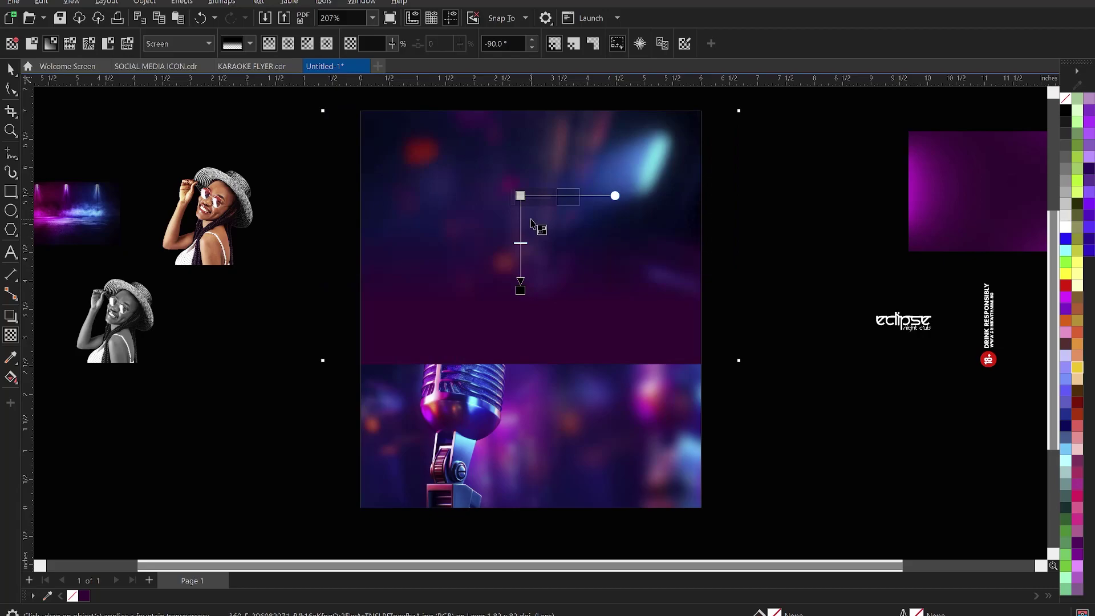
PowerClip the faded stage image inside the page rectangle
key("space")
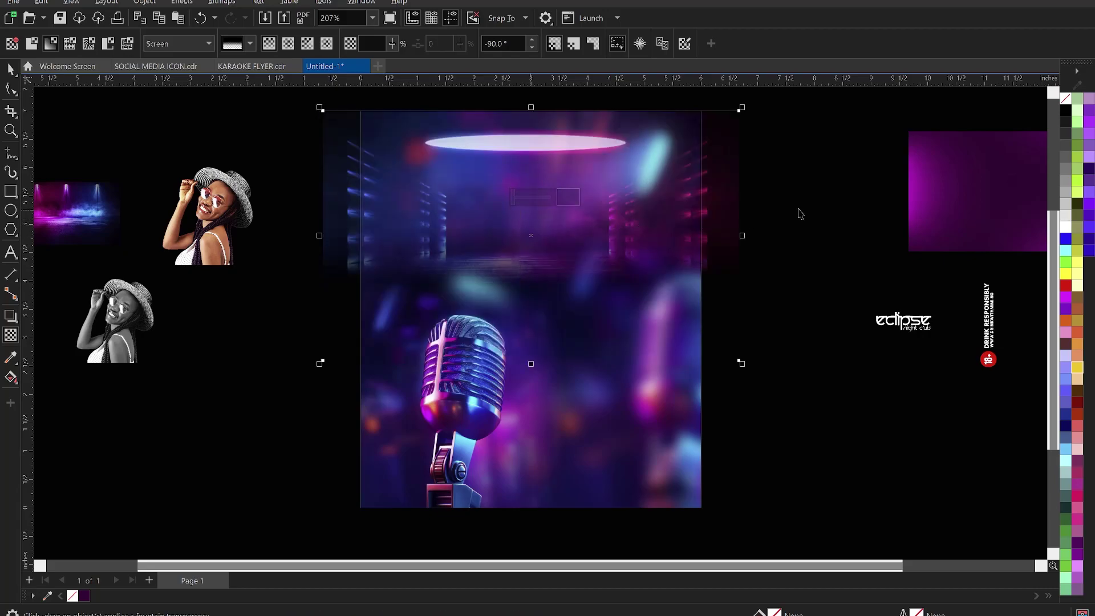
right_click(565, 170)
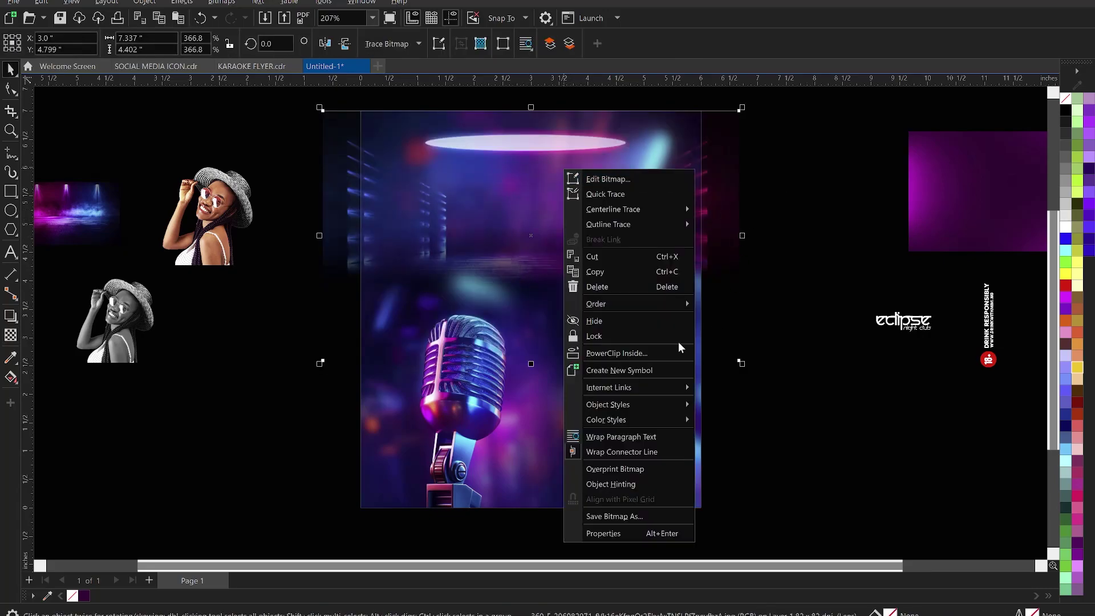
left_click(616, 353)
left_click(608, 422)
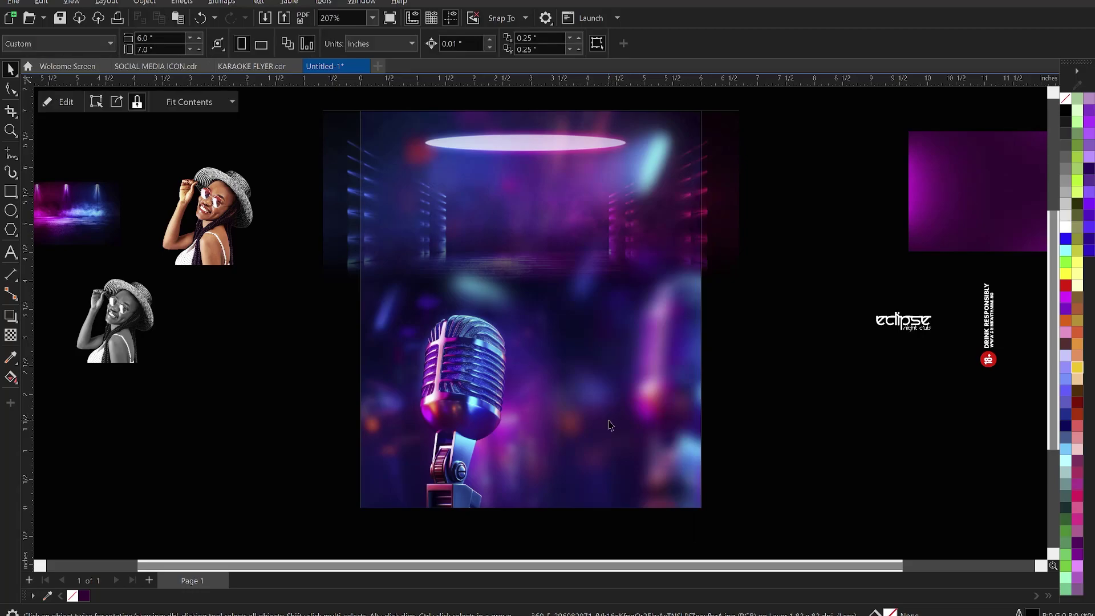
left_click(796, 217)
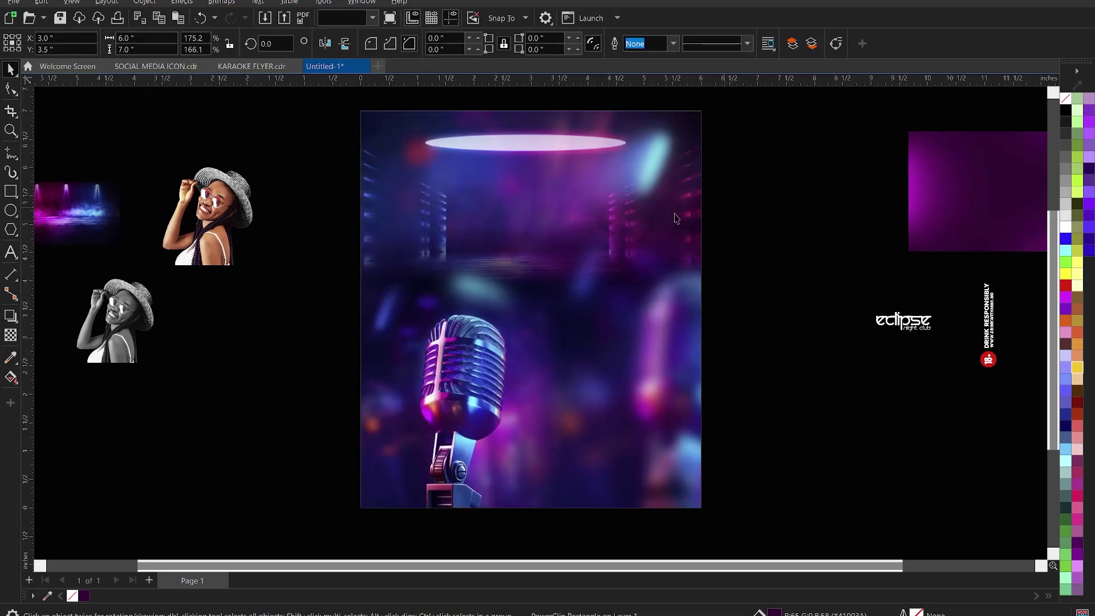
Enlarge the clipped stage image to about 7.7 inches wide and shift it so the glowing ring sits near the page top
left_click(556, 192)
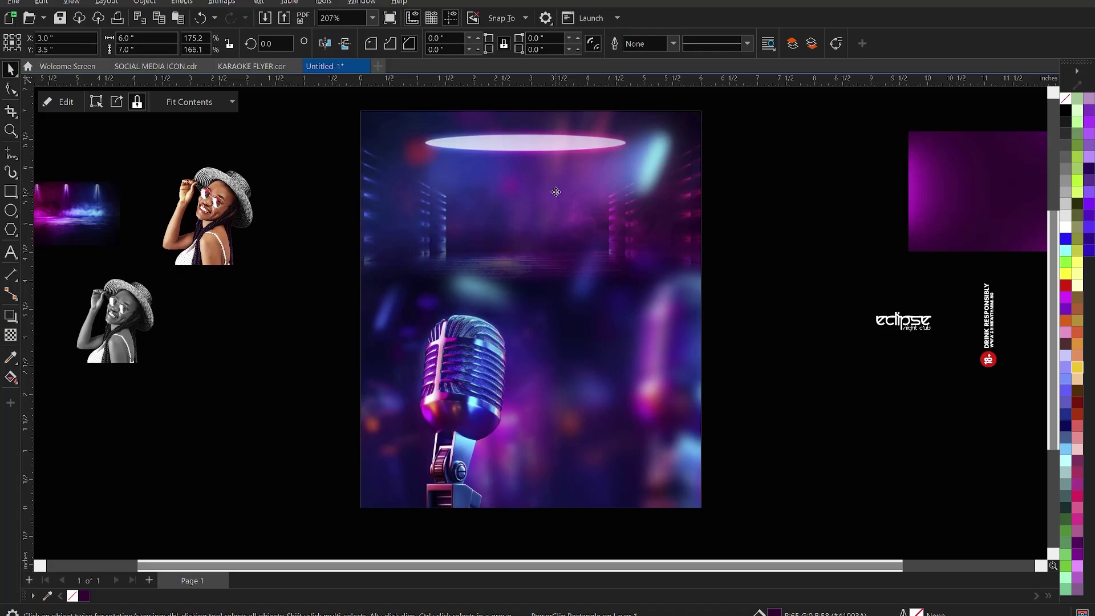
left_click(556, 192)
left_click_drag(558, 202, 556, 192)
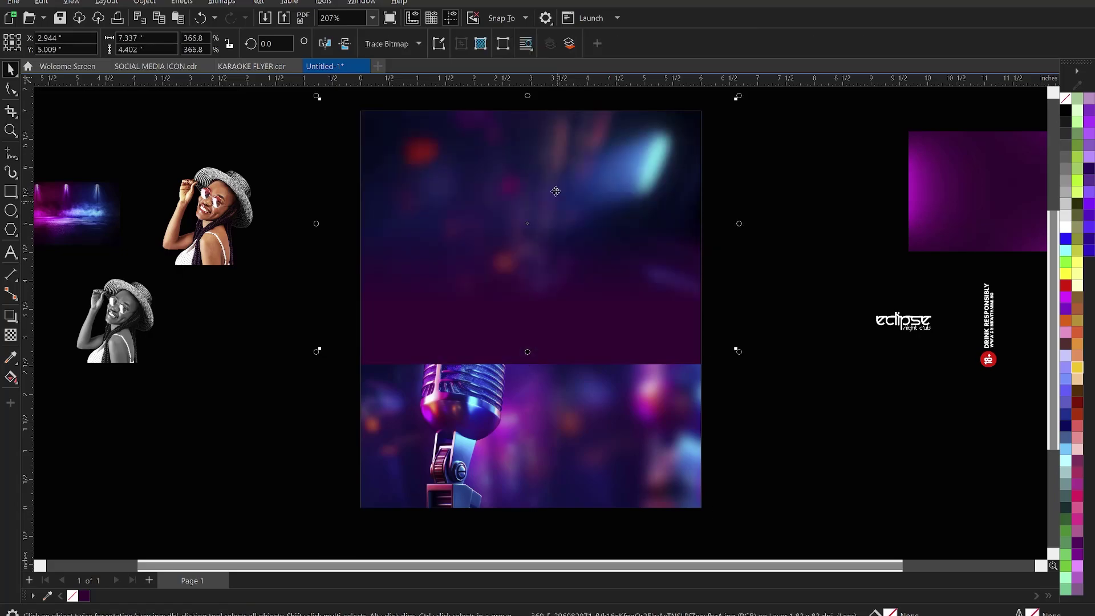
left_click_drag(739, 354, 759, 371)
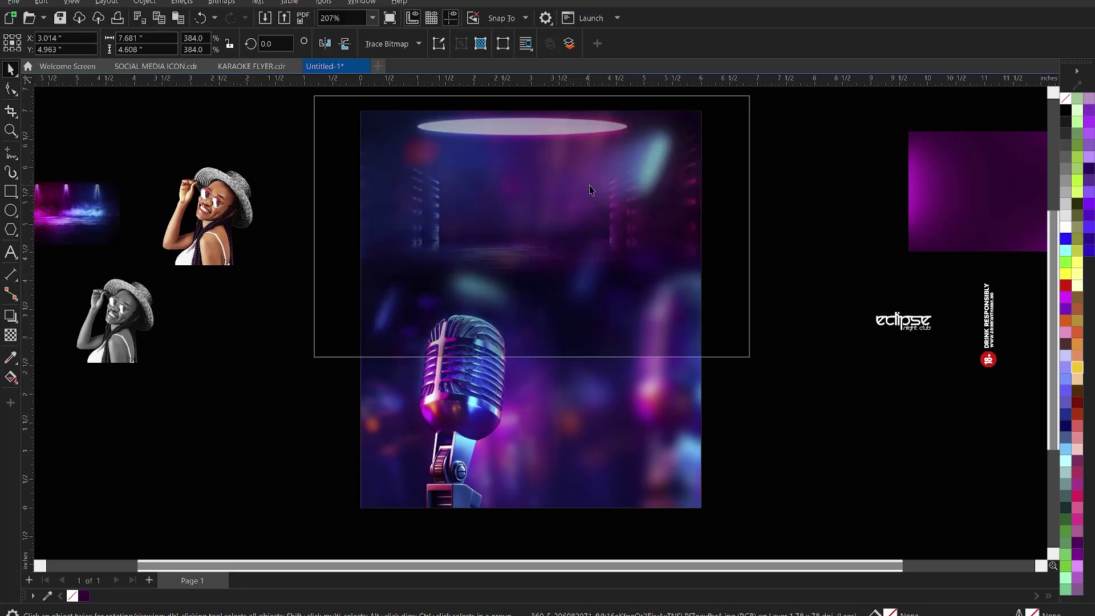
left_click(586, 173)
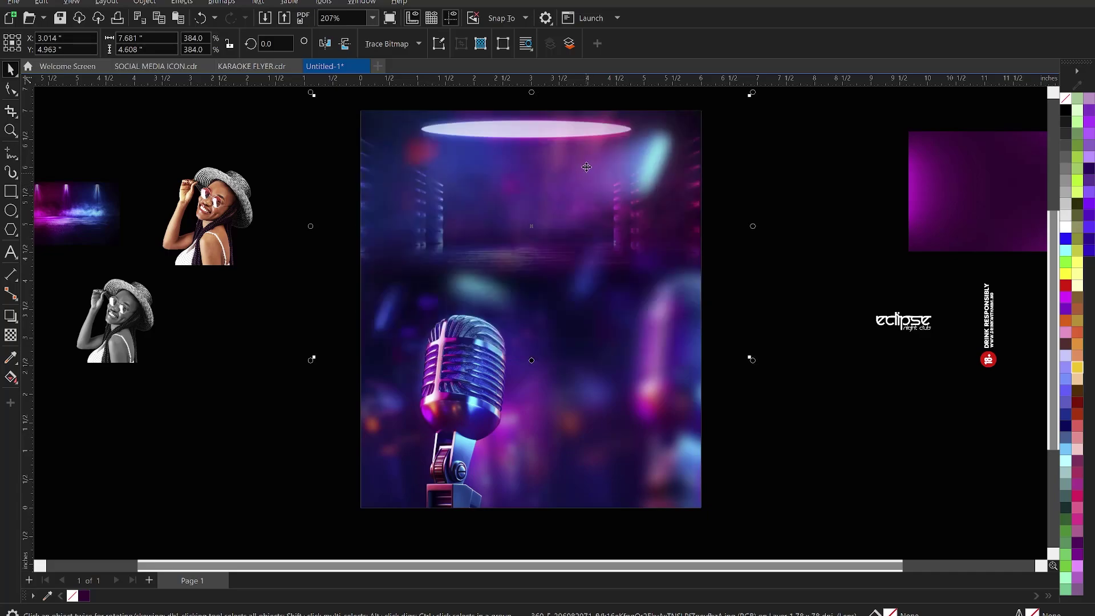
left_click(585, 165)
left_click_drag(588, 165, 589, 169)
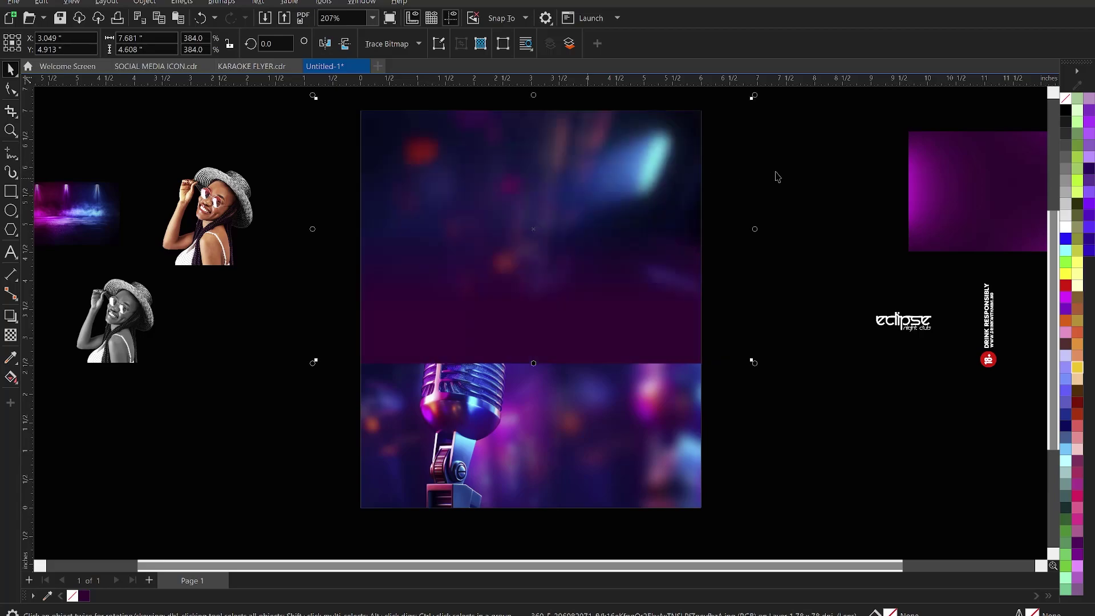
Lower the start of the clipped stage image's transparency fade so more of the stage stays opaque
left_click(533, 174)
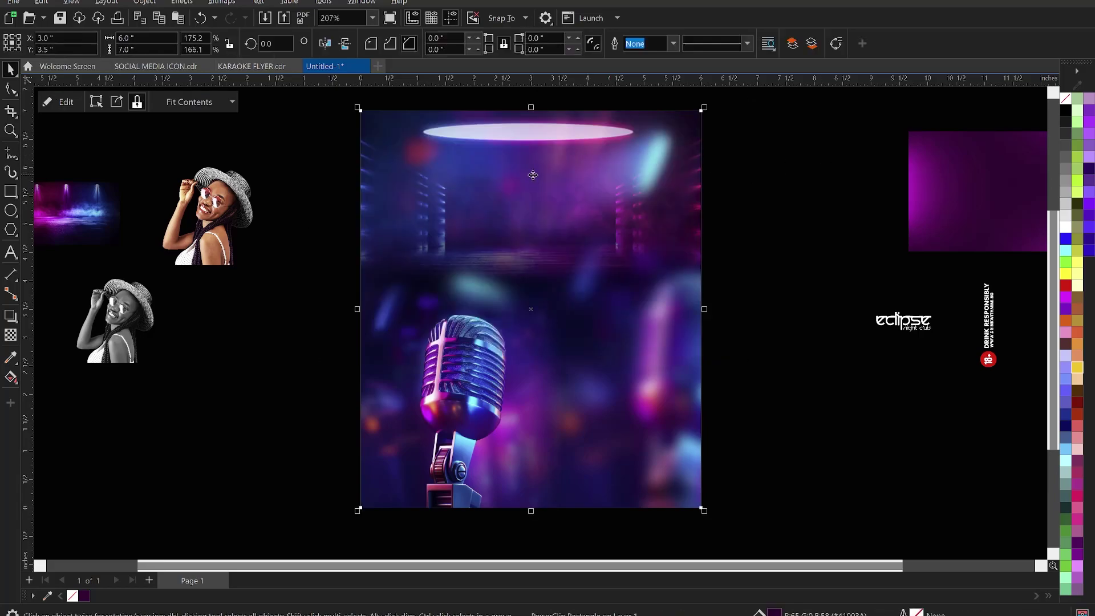
left_click(532, 175, "alt")
key("space")
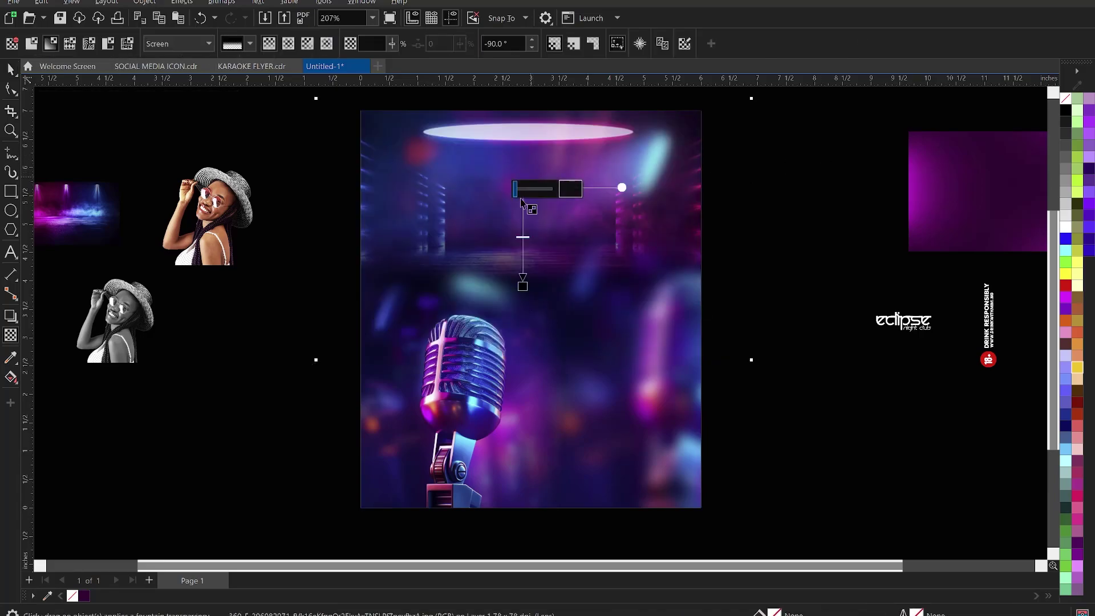
left_click(523, 286)
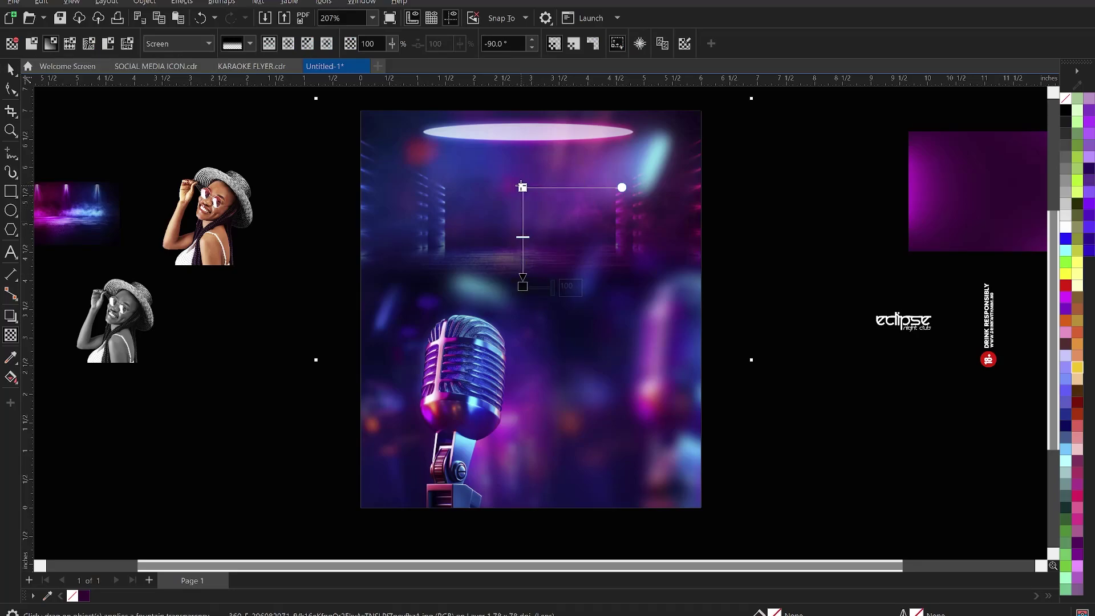
left_click_drag(522, 193, 523, 206)
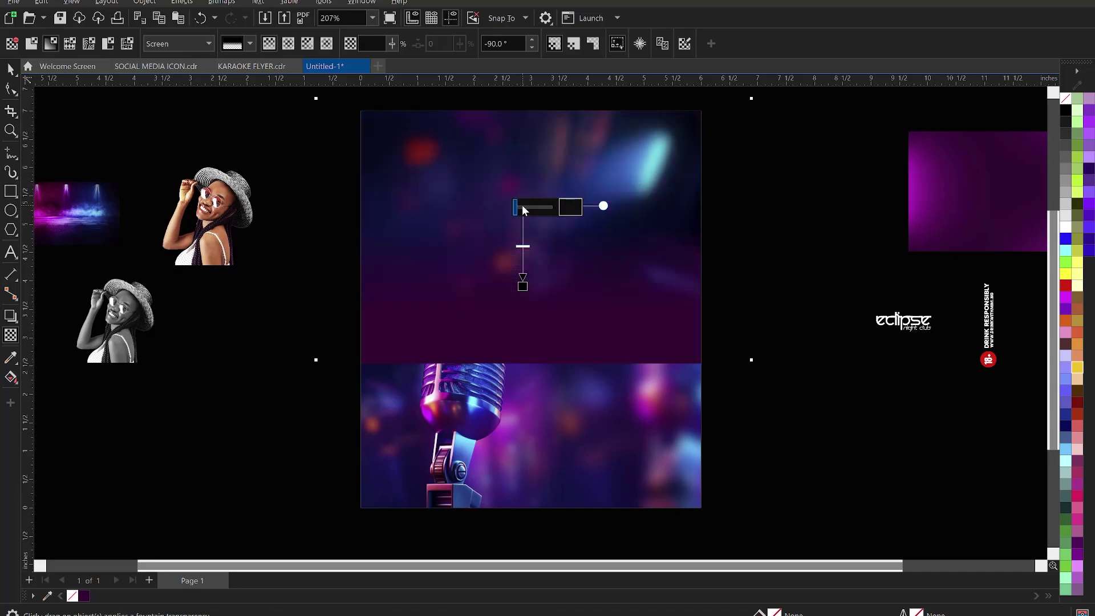
key("space")
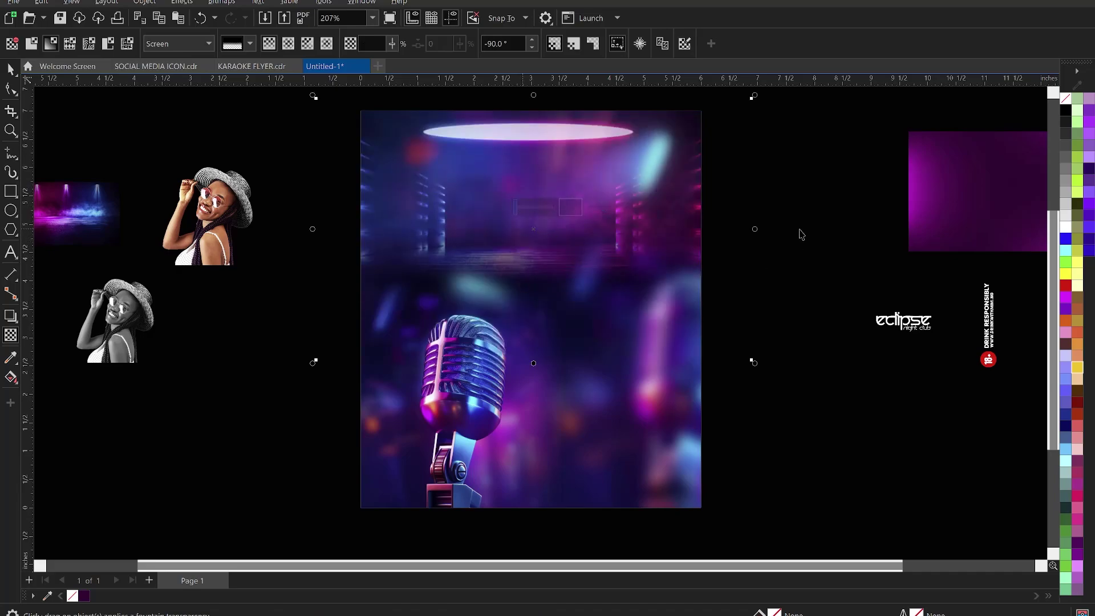
left_click(779, 177)
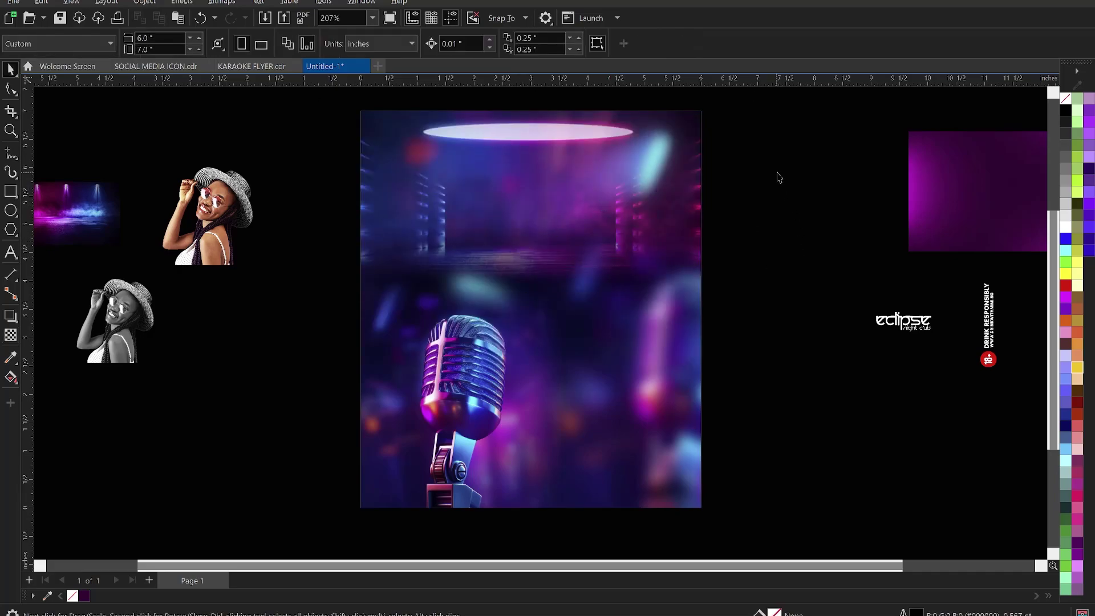
Move the clipped microphone image slightly toward the page's left edge
left_click(578, 207)
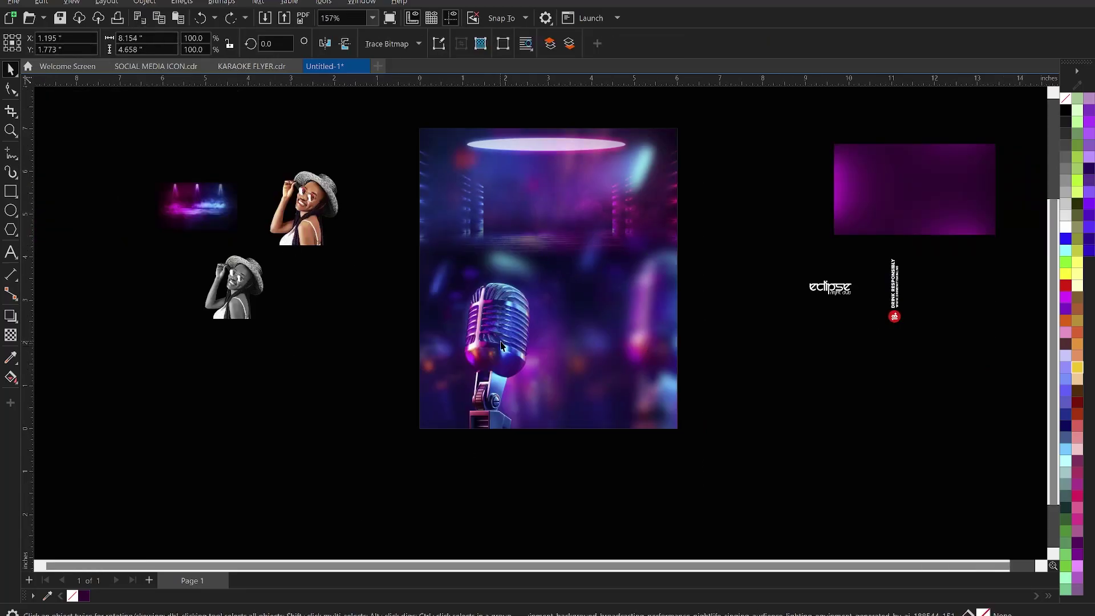
left_click(501, 345)
left_click(493, 349)
left_click(493, 349, "alt")
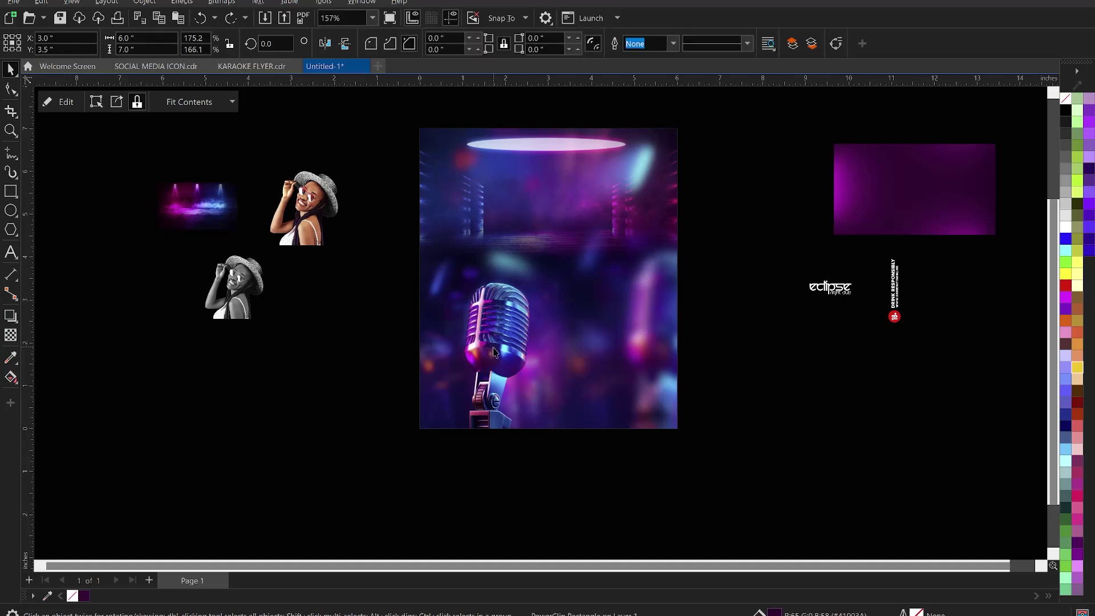
mouse_move(493, 347)
left_mouse_down()
mouse_move(478, 347)
mouse_move(479, 335)
left_mouse_up()
left_click(710, 206)
Delete the color and black-and-white portraits of the woman in the hat beside the page
left_click(308, 206)
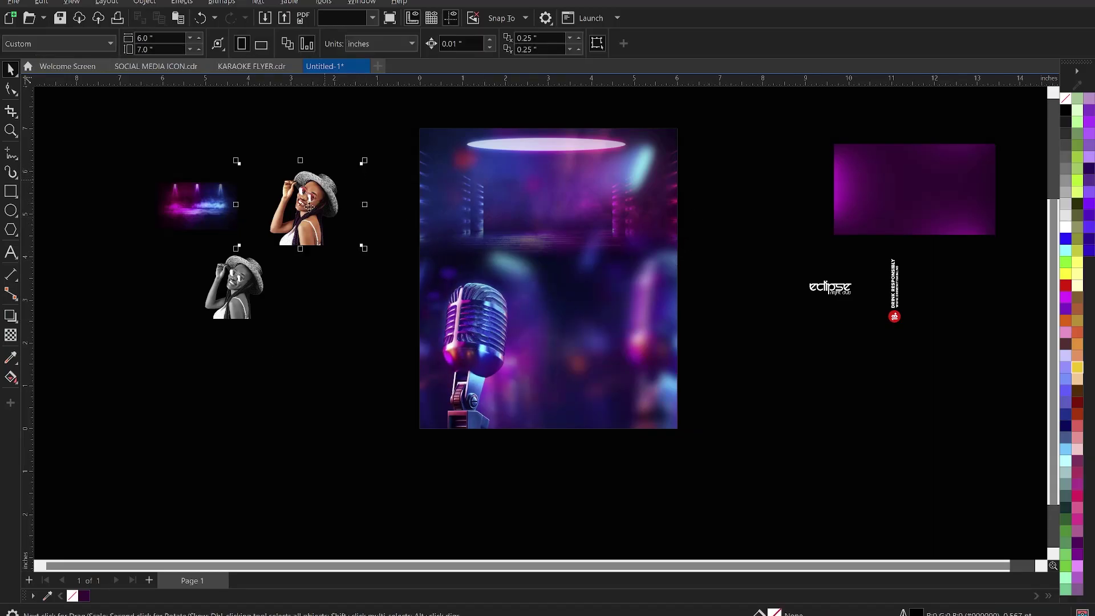
left_click(223, 295, "shift")
key("Delete")
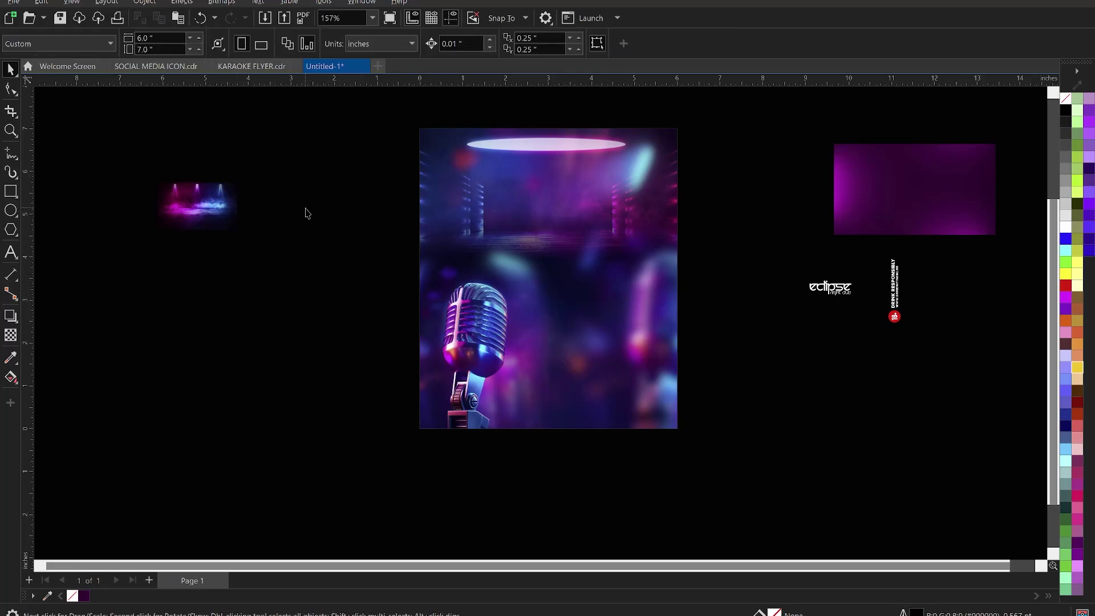
right_click(306, 212)
key("Escape")
Import the portrait images "842023fcee 879" and "842023fcee ds" from the KARAOKE NIGHT folder at their original size
key("ctrl+i")
left_click(166, 342)
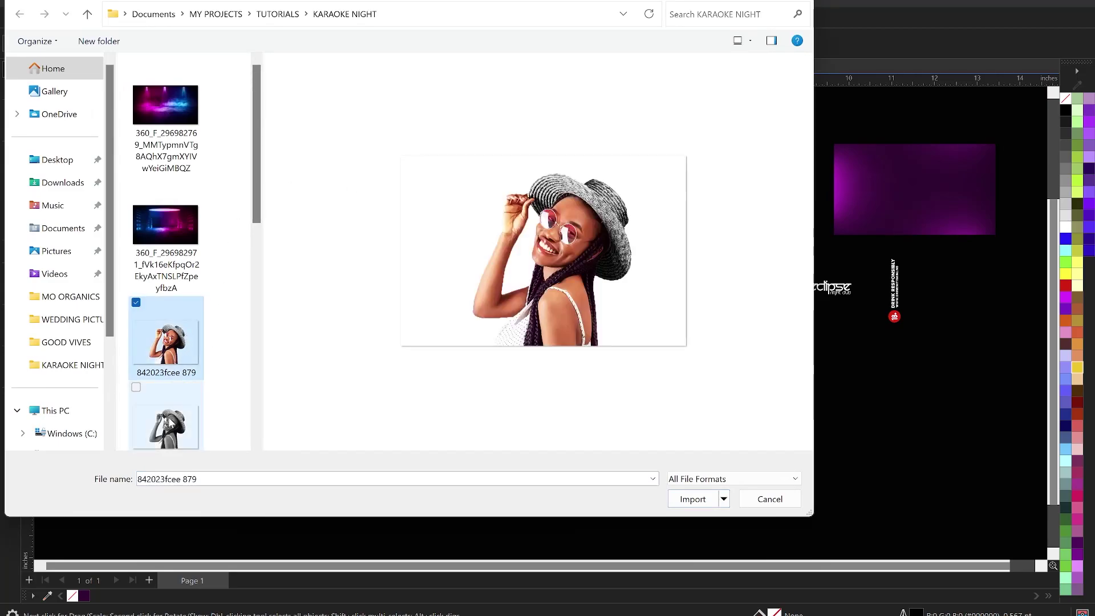
left_click(169, 422, "ctrl")
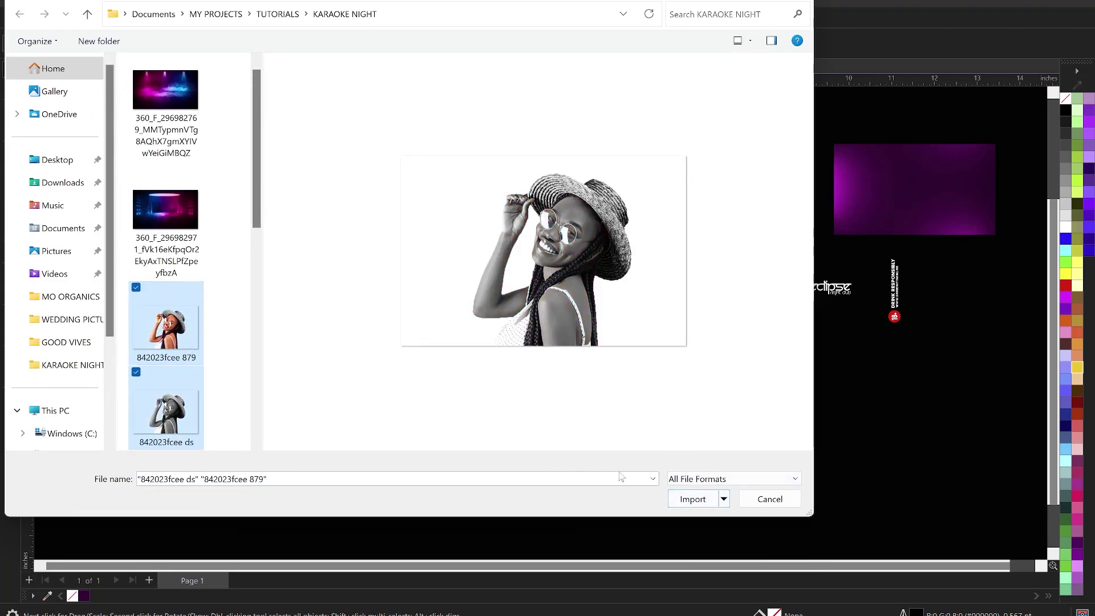
left_click(688, 505)
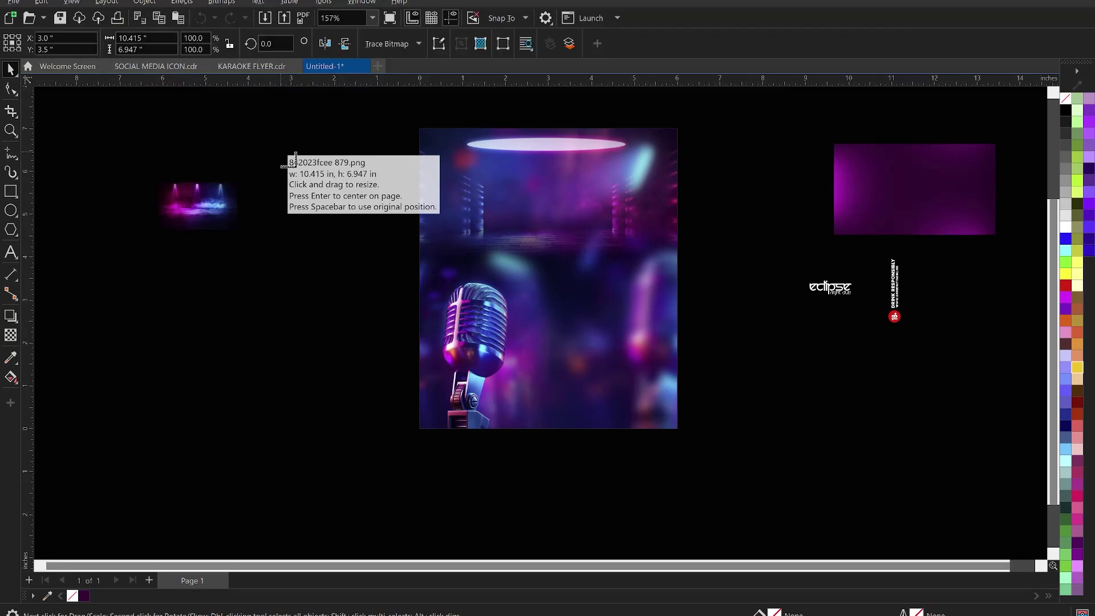
left_click(281, 152)
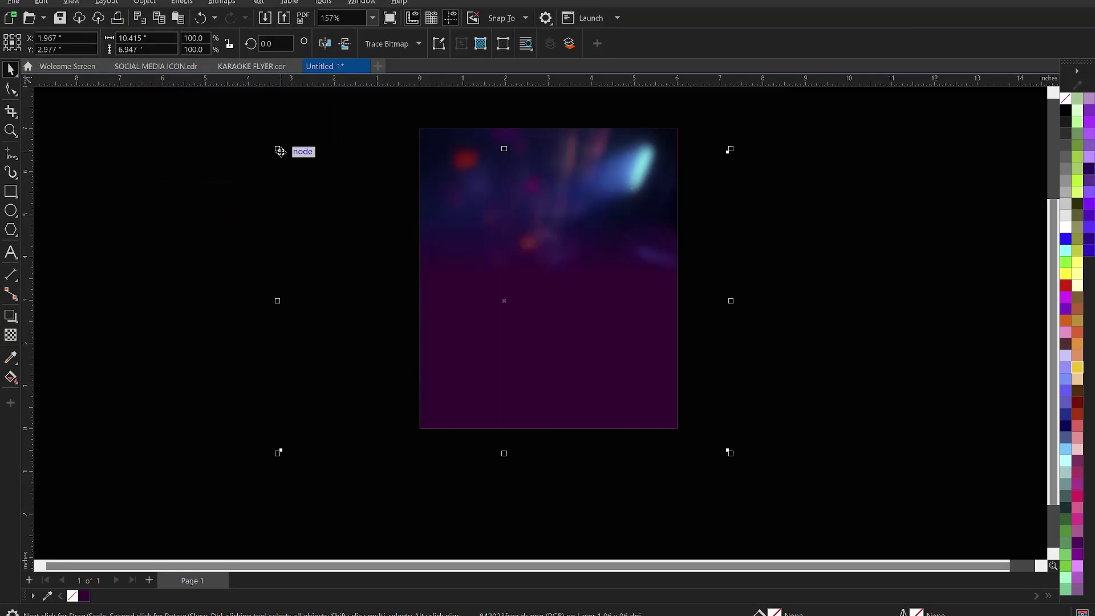
Scale the two stacked portraits together down to about 6.31 by 4.21 inches and center them roughly on the page
left_click_drag(558, 307, 335, 317)
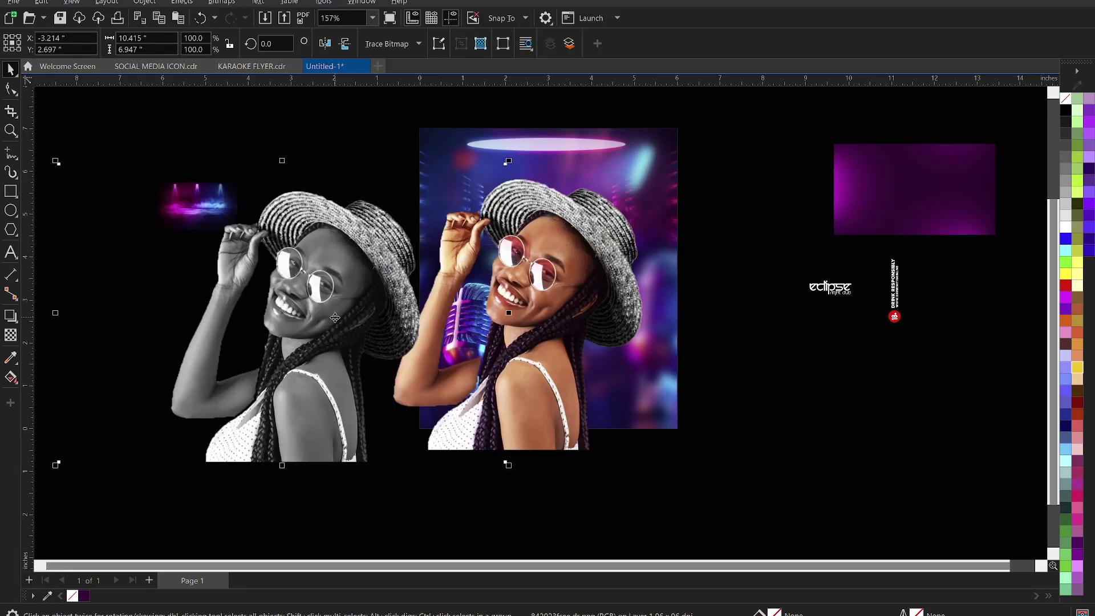
key("ctrl+z")
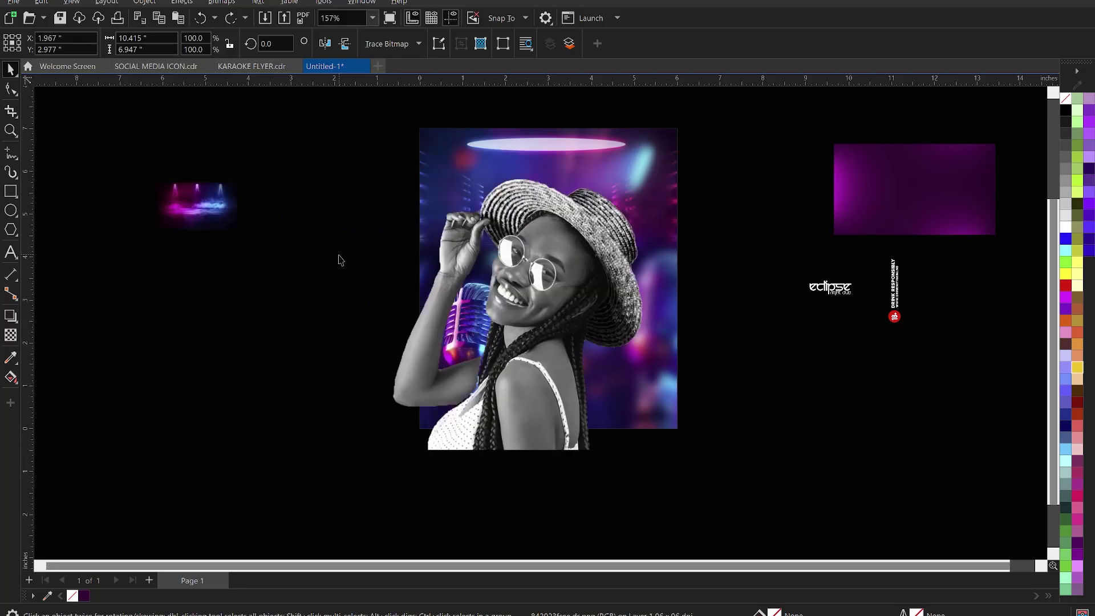
left_click(677, 390, "shift")
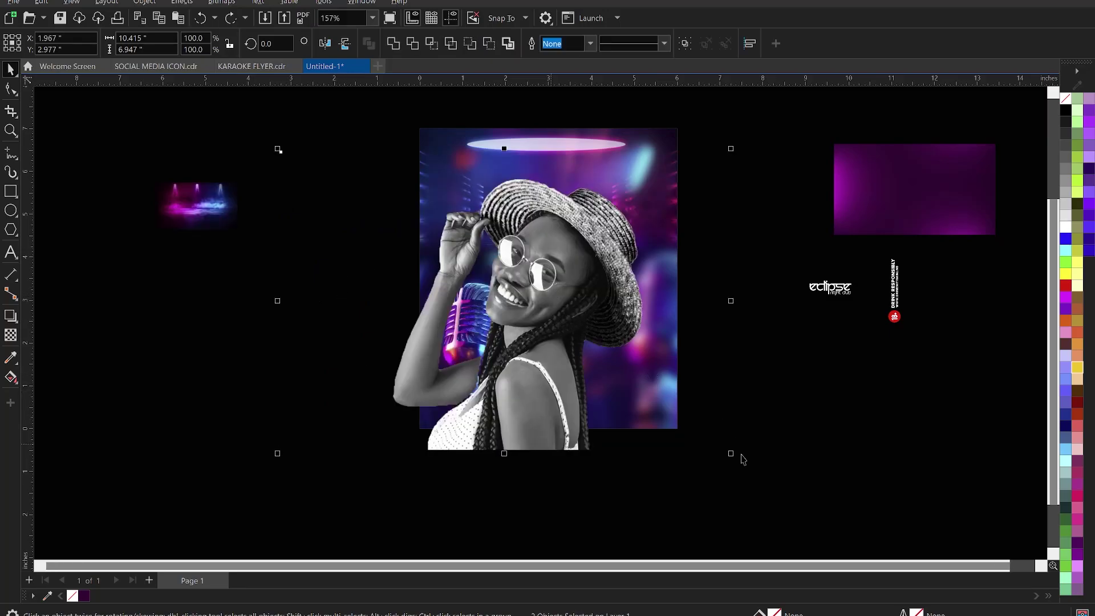
left_click_drag(739, 462, 524, 324)
left_click_drag(427, 238, 563, 260)
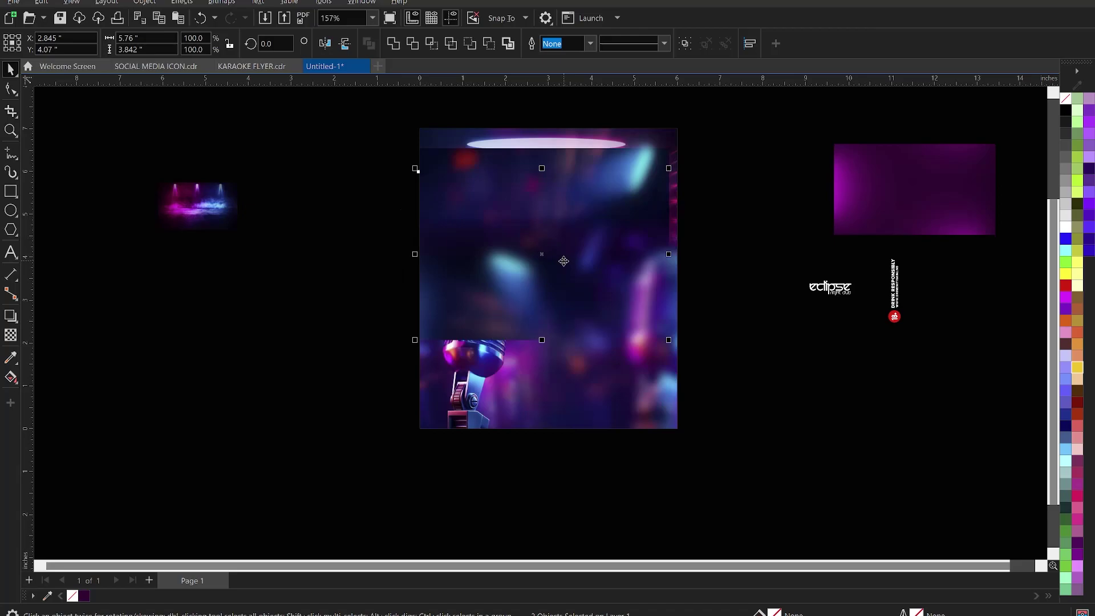
left_click_drag(670, 341, 684, 352)
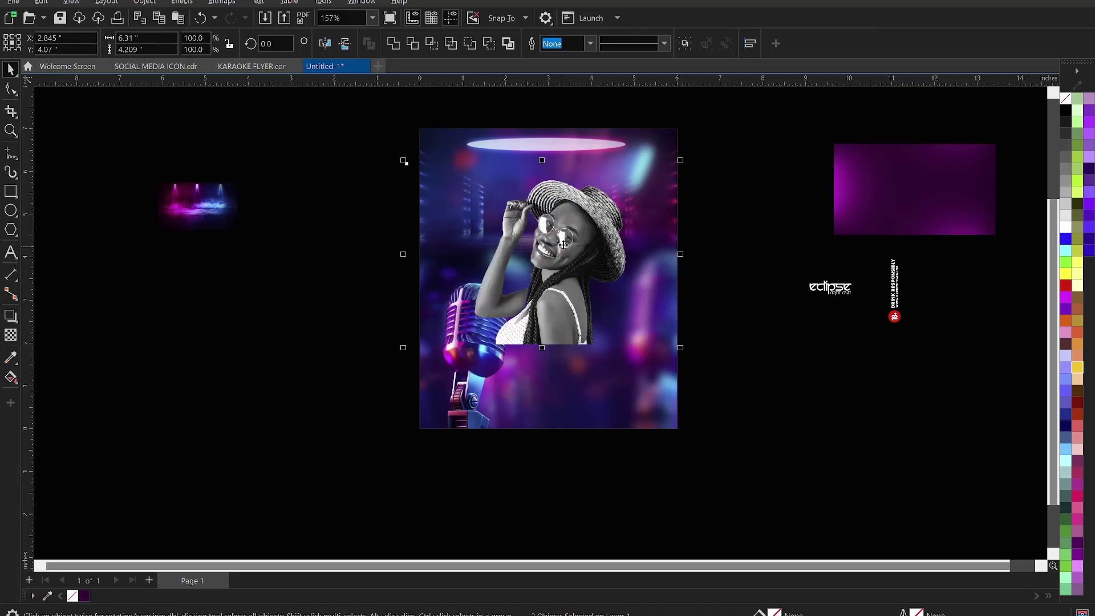
left_click_drag(567, 230, 564, 226)
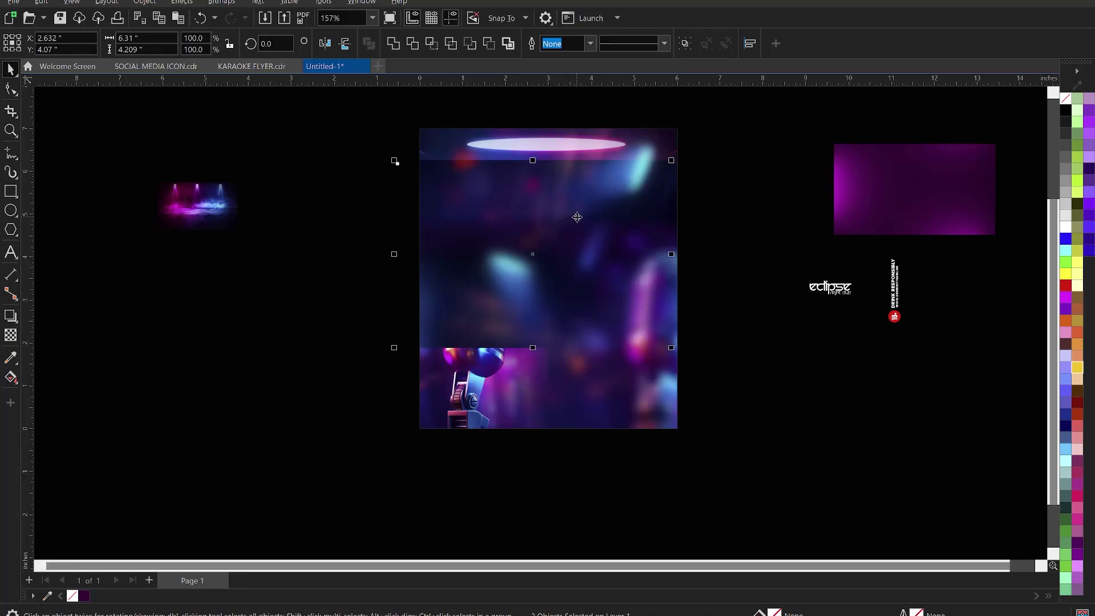
left_click(796, 328)
Place a copy of the black-and-white portrait to the right of the page
scroll(508, 235, "up", 1)
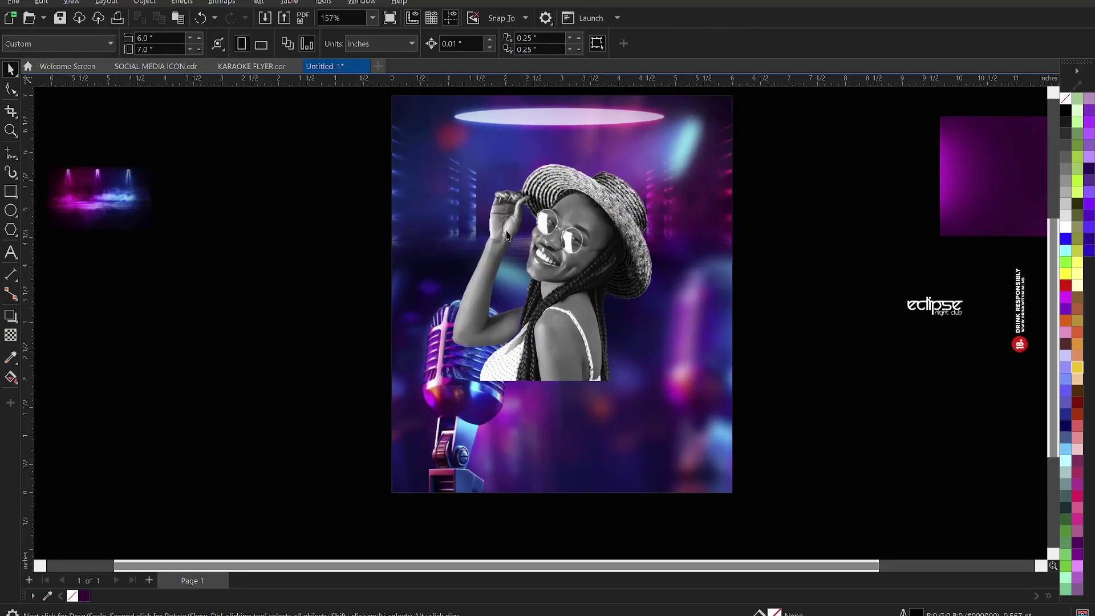
scroll(509, 234, "up", 1)
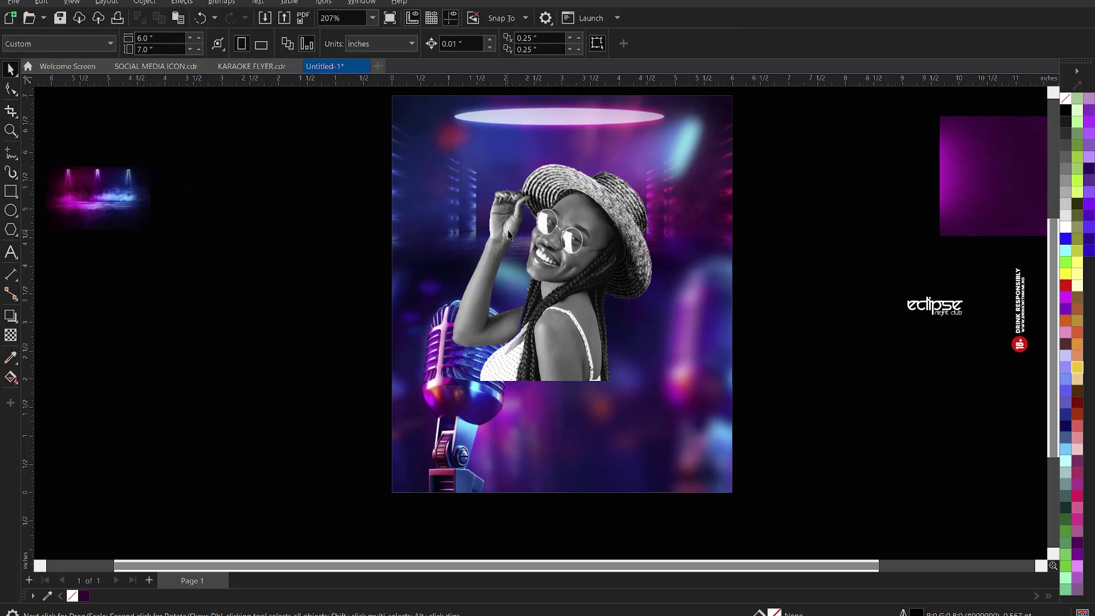
left_click(596, 243)
scroll(573, 242, "down", 1)
left_click_drag(571, 246, 836, 245)
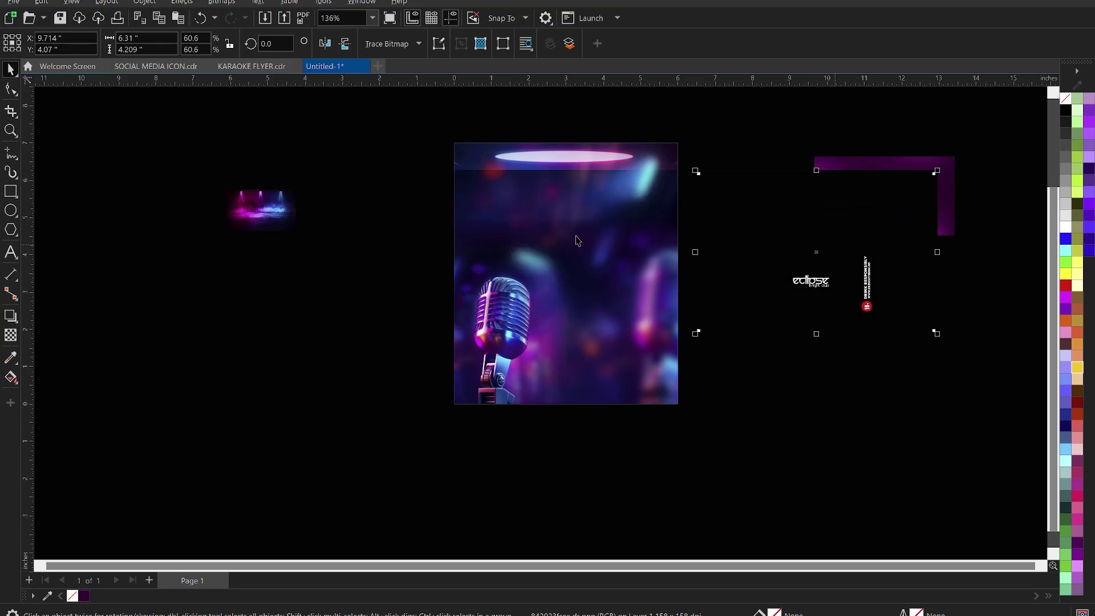
Fade out the lower body of the black-and-white portrait on the page with a -90° linear transparency and convert it to a bitmap
left_click(576, 235)
scroll(559, 234, "up", 1)
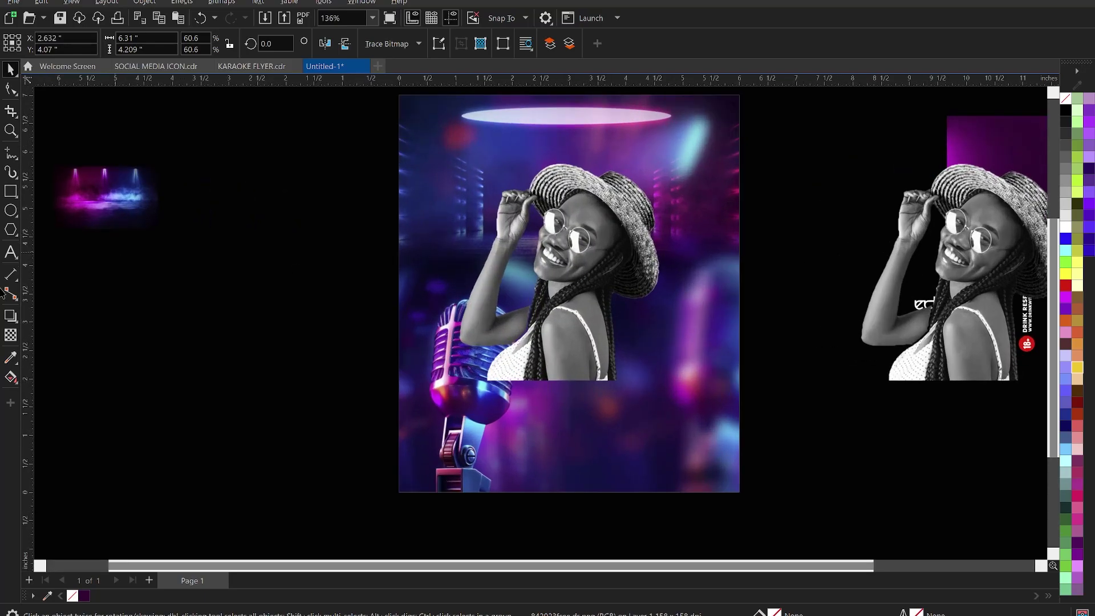
left_click(11, 335)
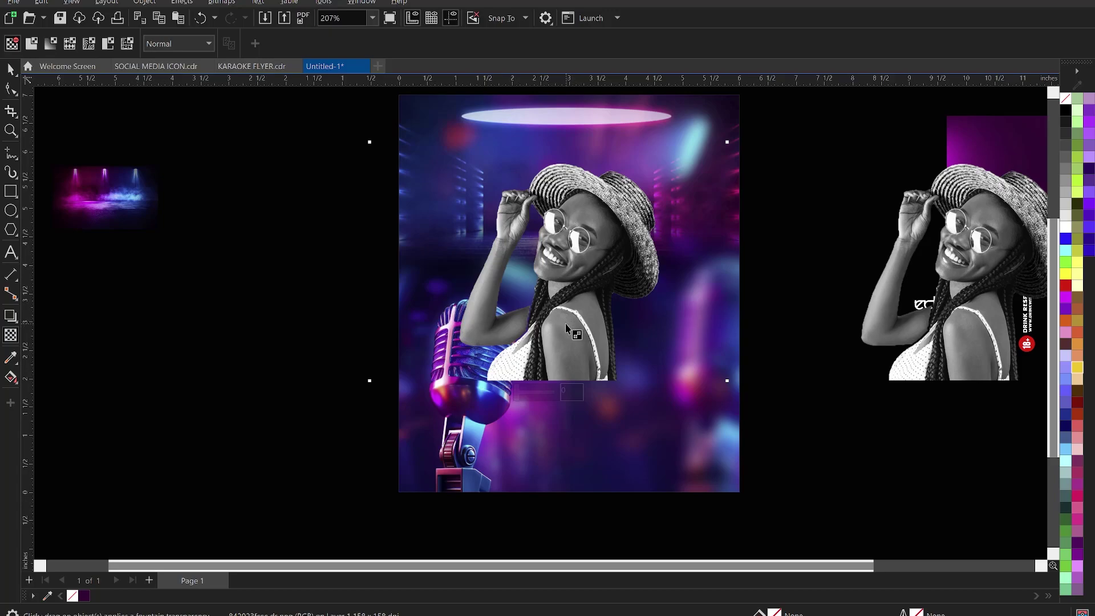
left_click_drag(566, 325, 578, 370)
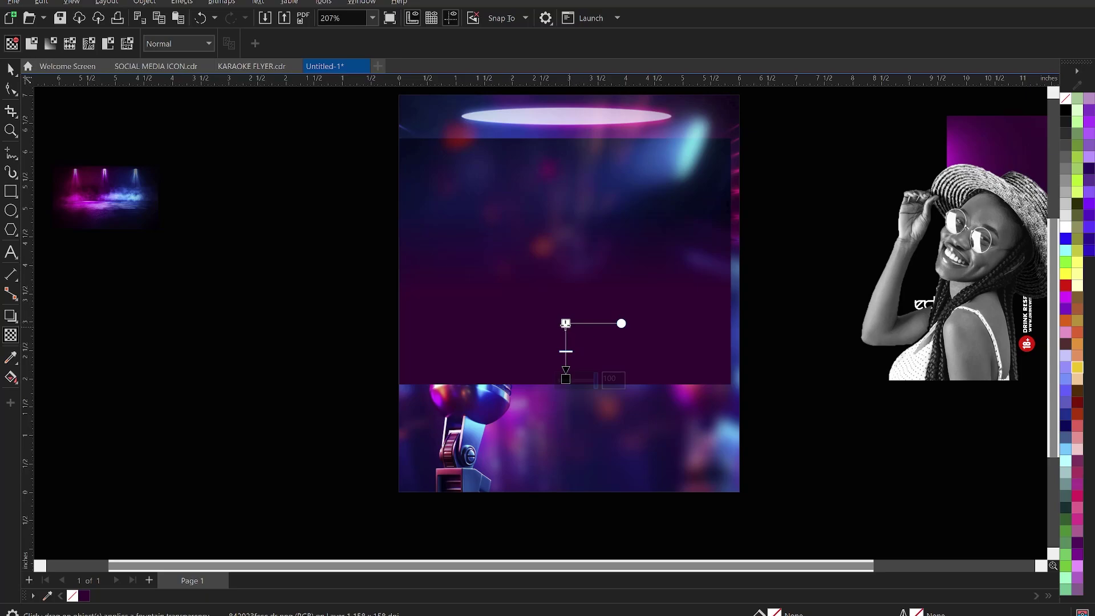
left_click_drag(566, 324, 565, 313)
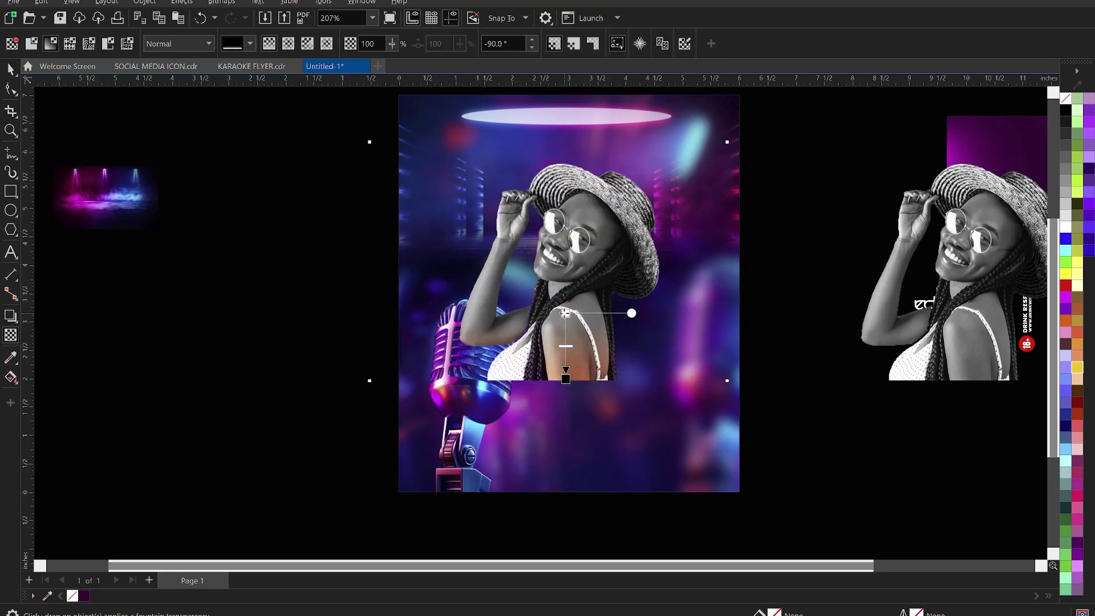
key("space")
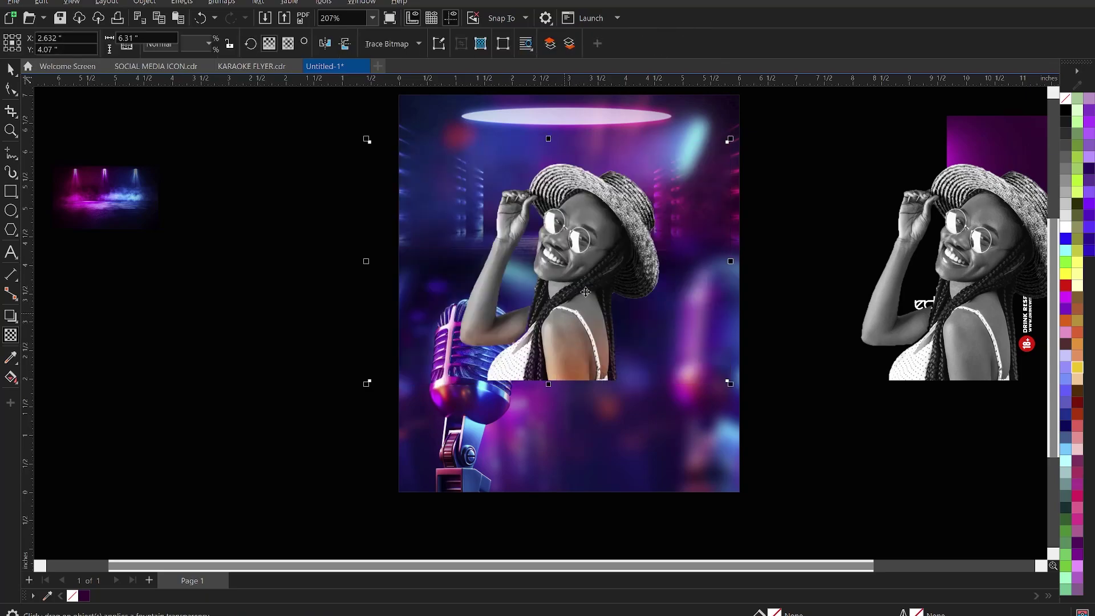
key("alt+b")
key("c")
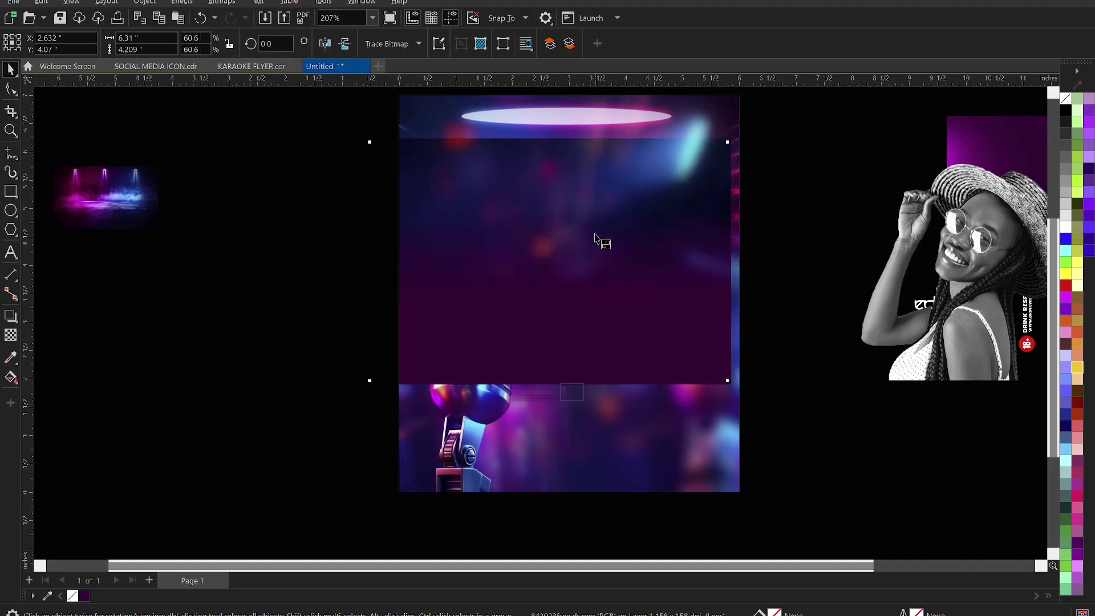
Apply a 90° linear transparency to the black-and-white portrait, fading it upward from below the chin to the hat
key("space")
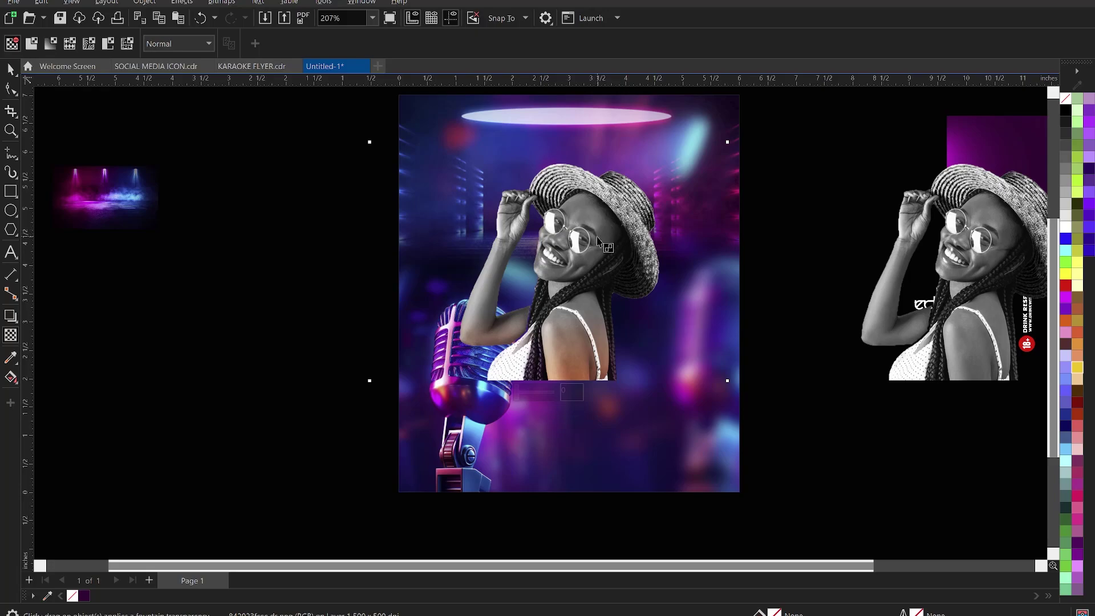
left_click_drag(595, 245, 595, 179)
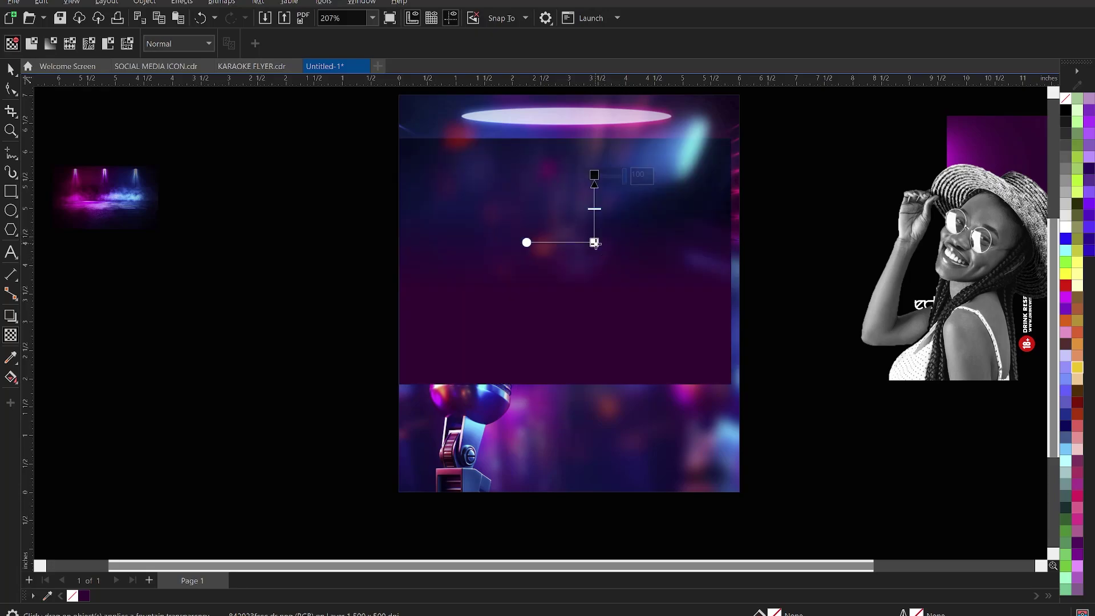
left_click_drag(595, 244, 594, 277)
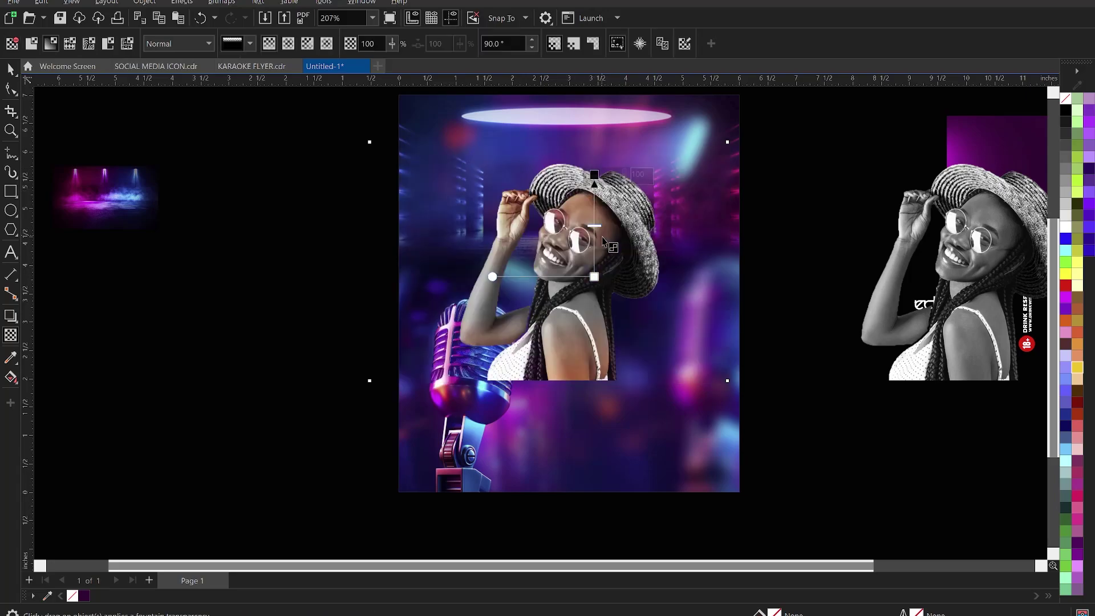
left_click(594, 277)
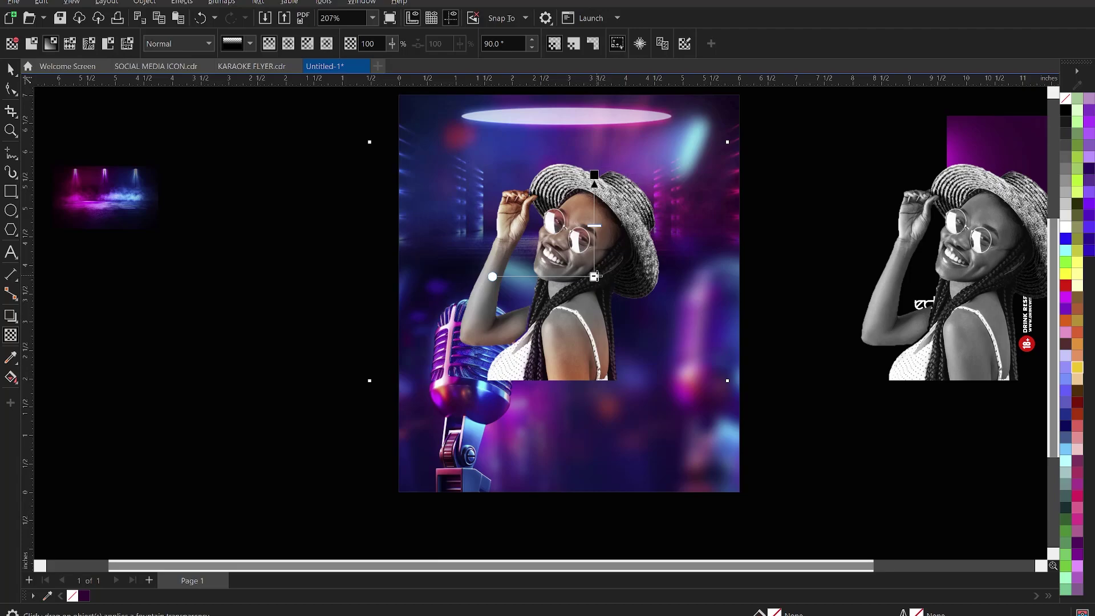
left_click_drag(593, 184, 594, 191)
left_click_drag(594, 277, 594, 285)
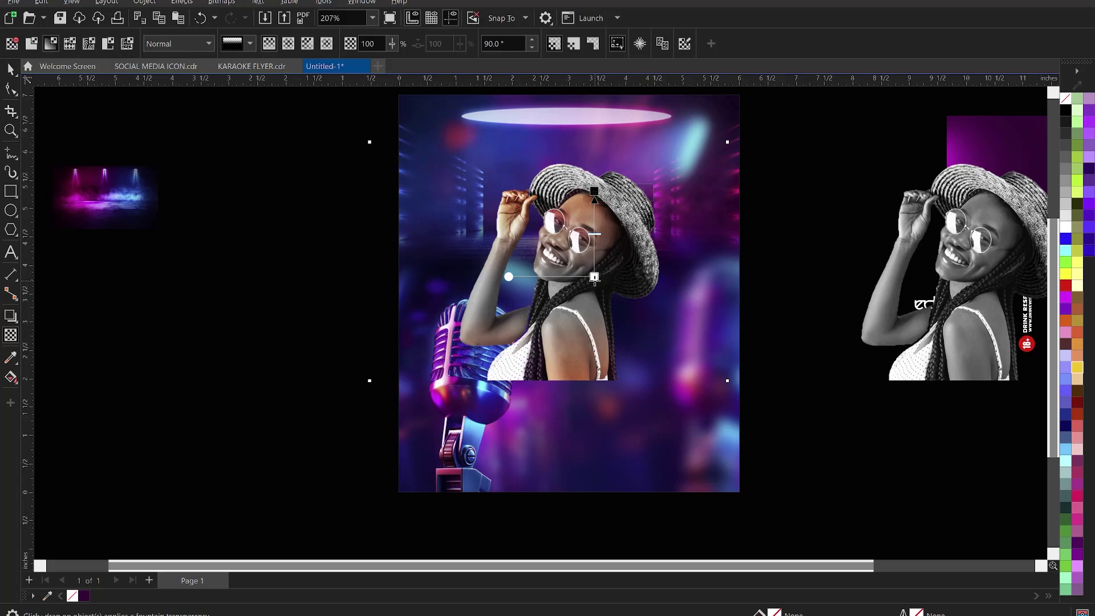
left_click_drag(595, 276, 591, 308)
left_click(594, 300)
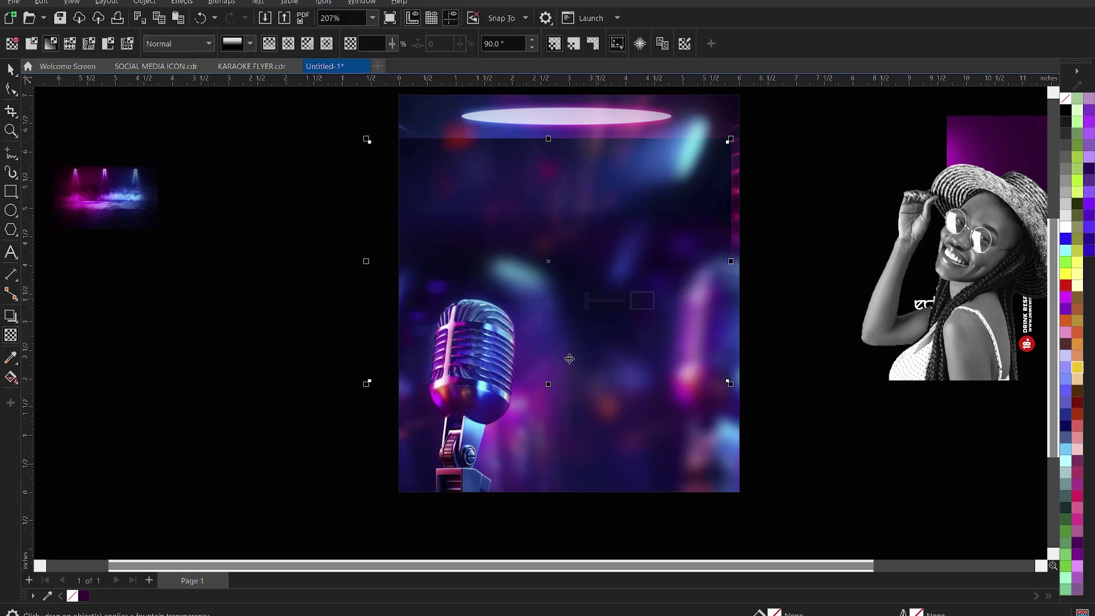
Add a linear transparency to the color portrait so its bottom edge fades into the background
key("space")
left_click(569, 355)
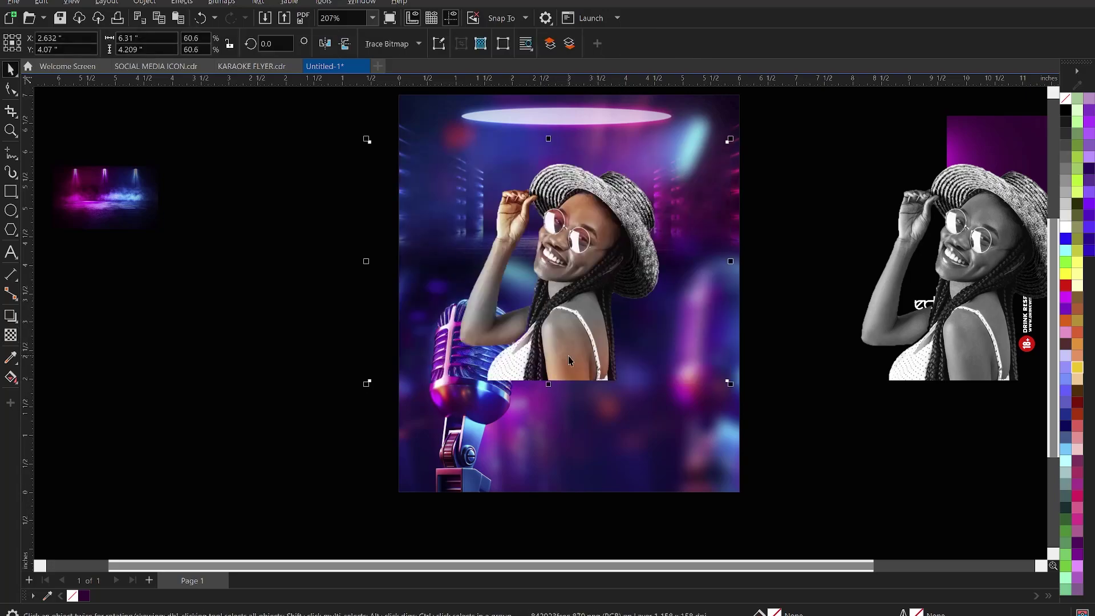
key("space")
mouse_move(567, 338)
left_mouse_down()
mouse_move(565, 370)
mouse_move(566, 324)
left_mouse_up()
key("space")
left_click(267, 412)
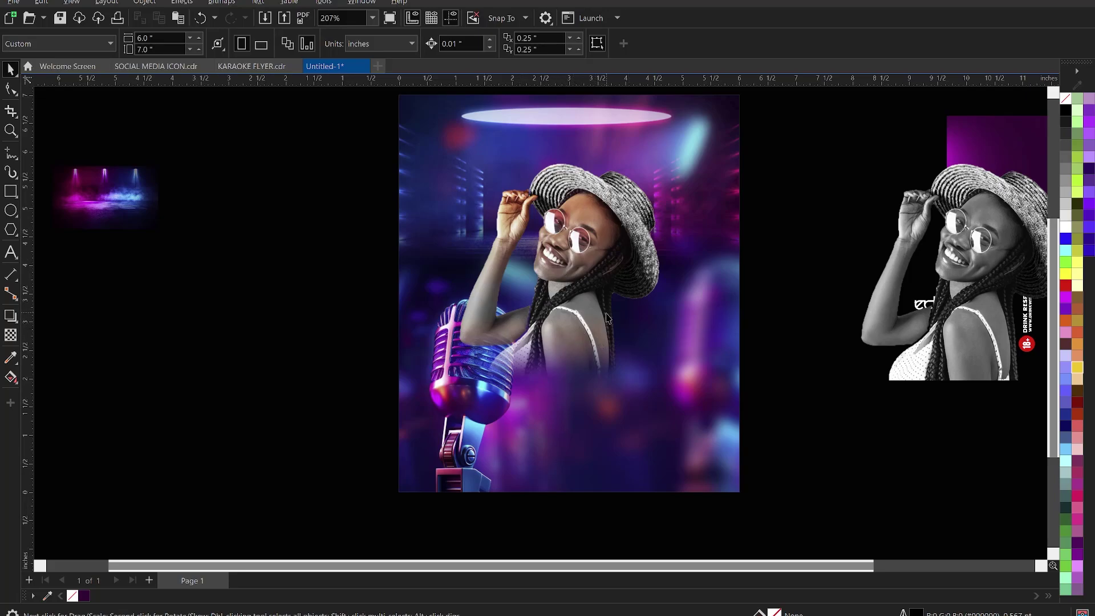
Move the spare black-and-white portrait copy back to the page and align it exactly over the faded portraits
scroll(564, 268, "down", 1)
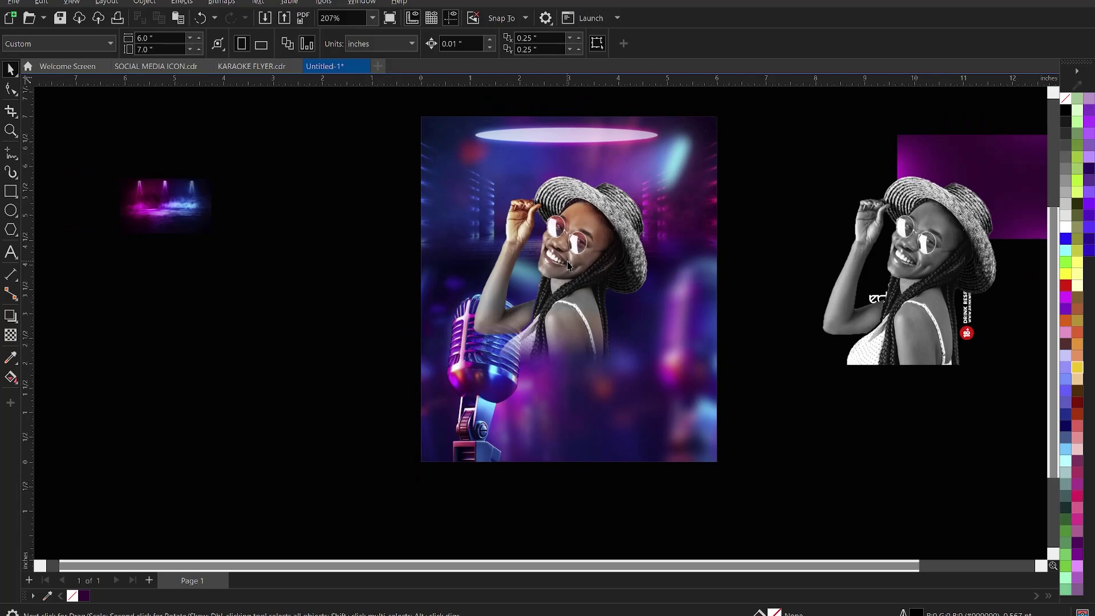
scroll(564, 268, "up", 1)
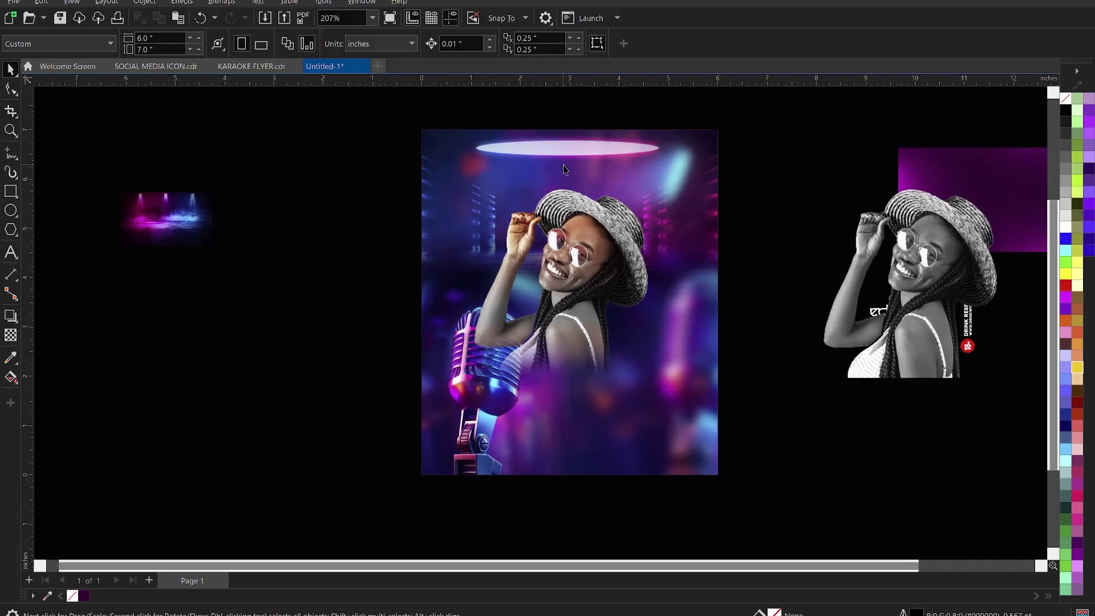
scroll(556, 183, "down", 1)
left_click(891, 253)
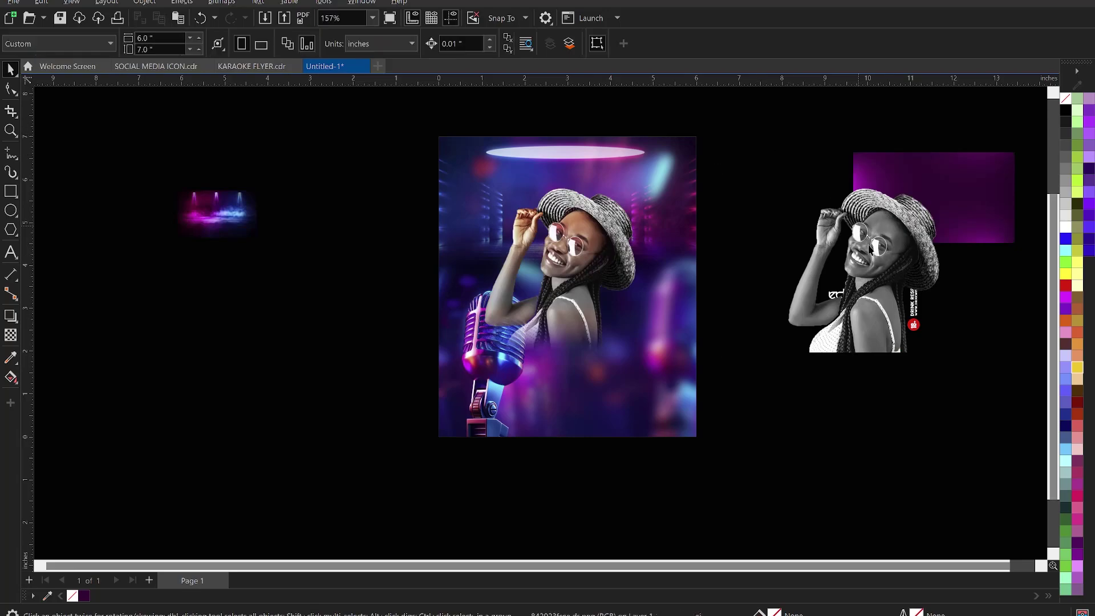
left_click_drag(878, 260, 646, 287)
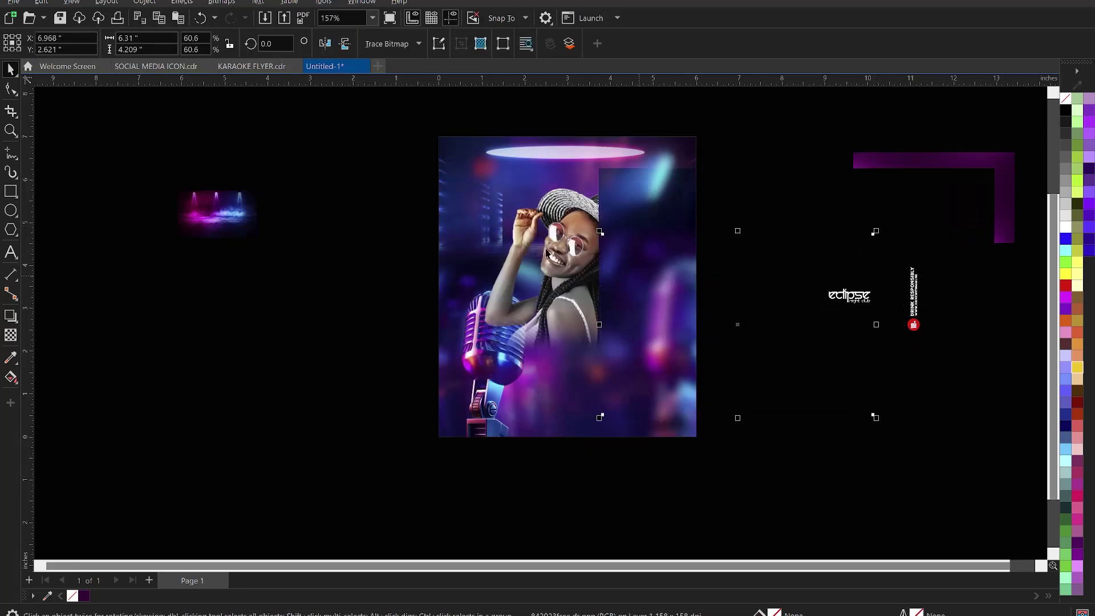
key("Delete")
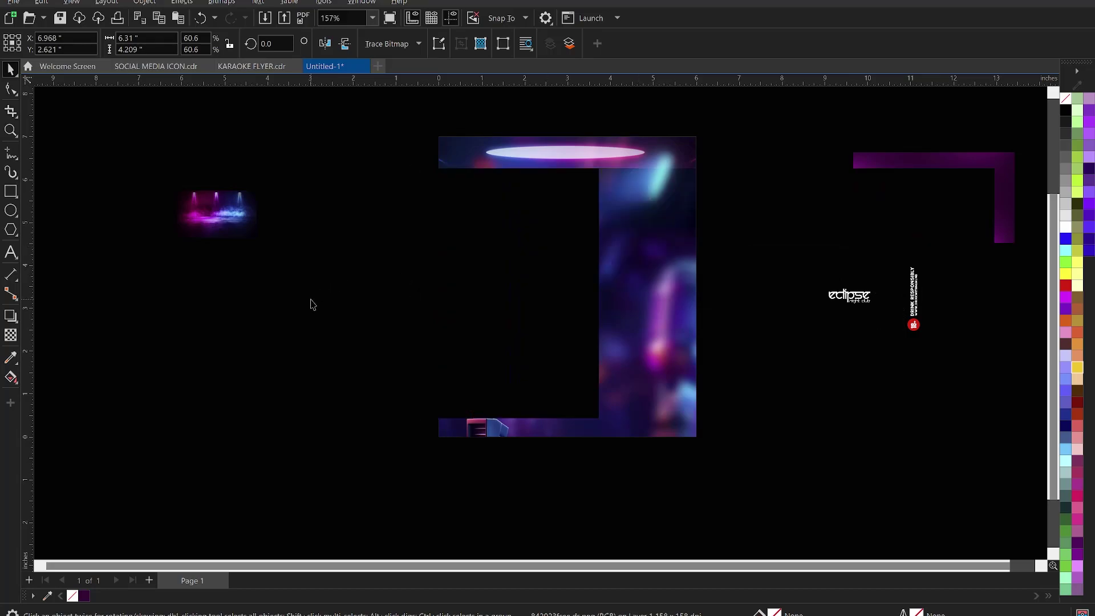
left_click(326, 331)
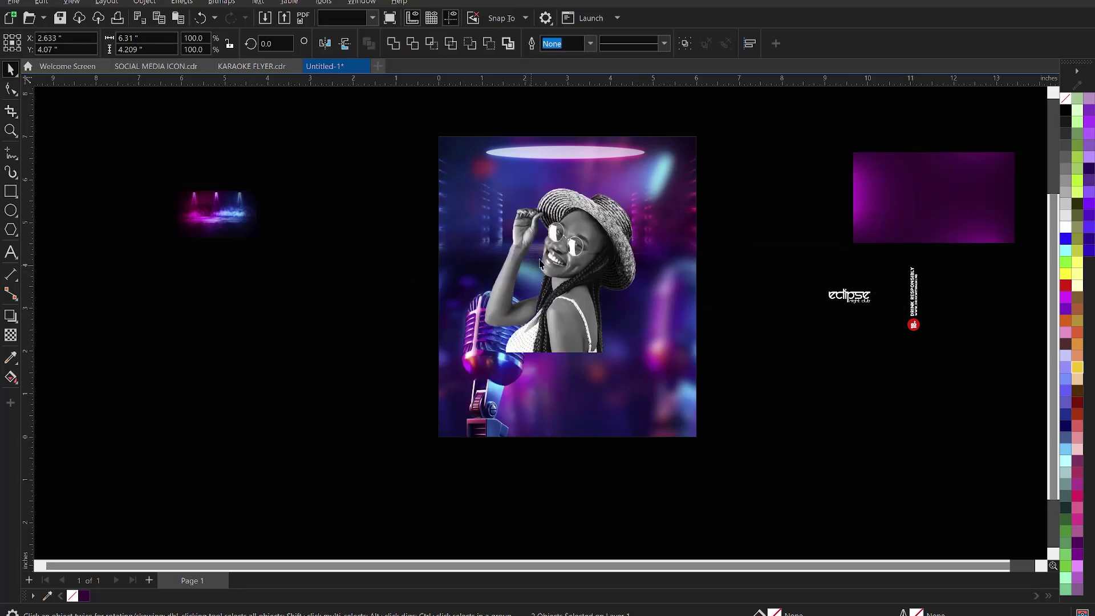
Convert the top black-and-white portrait copy to a bitmap
left_click(562, 257)
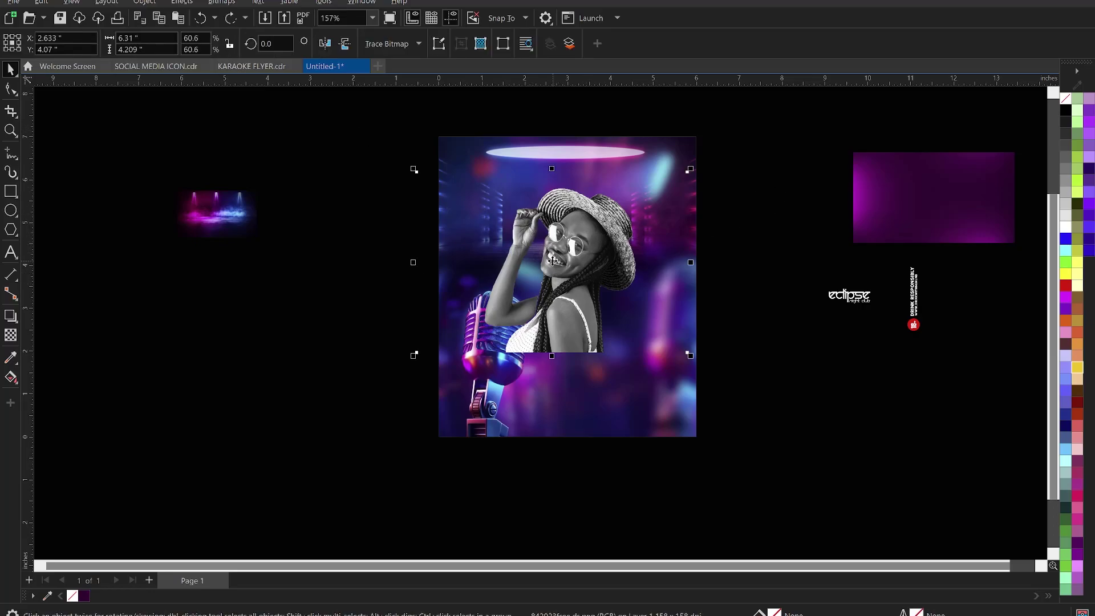
key("alt+b")
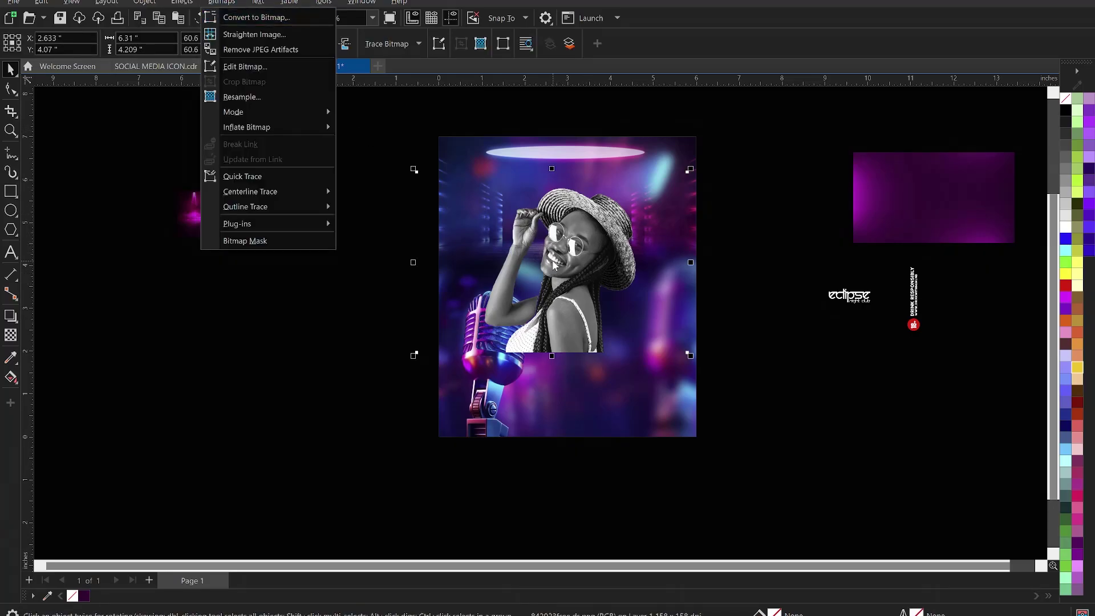
key("Return")
key("Return")
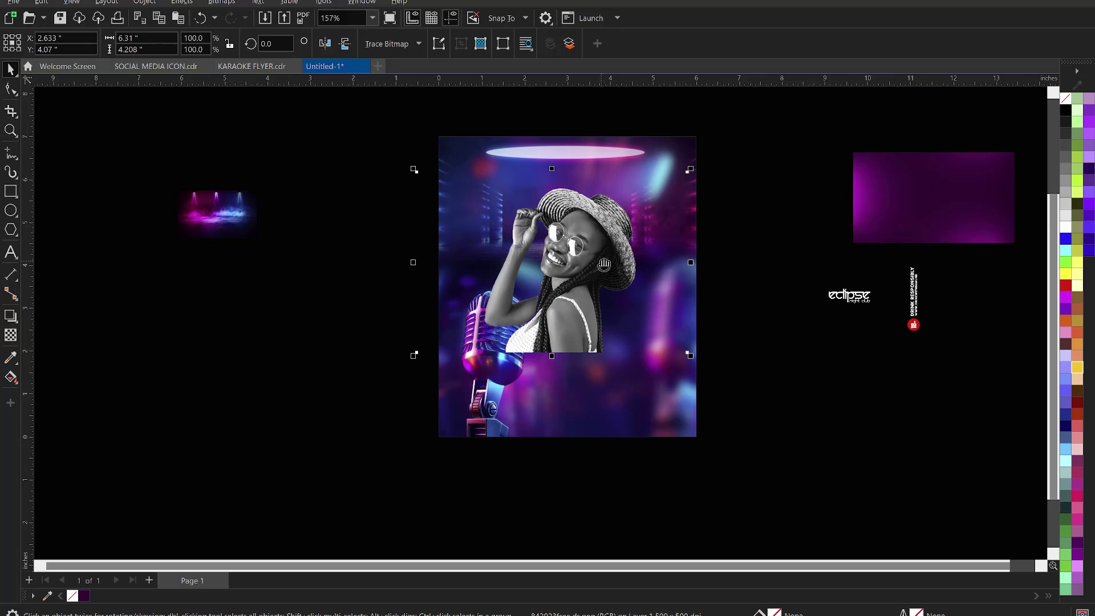
Darken the top black-and-white portrait bitmap with brightness -58 and contrast 24
key("ctrl+b")
left_click_drag(560, 236, 809, 212)
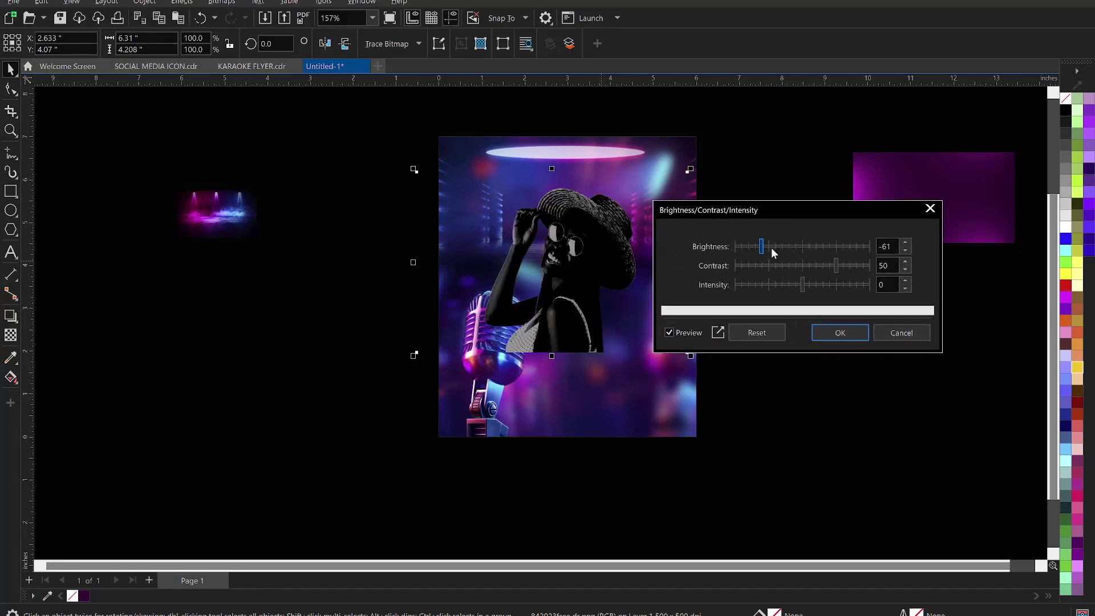
left_click_drag(765, 248, 769, 245)
left_click(800, 264)
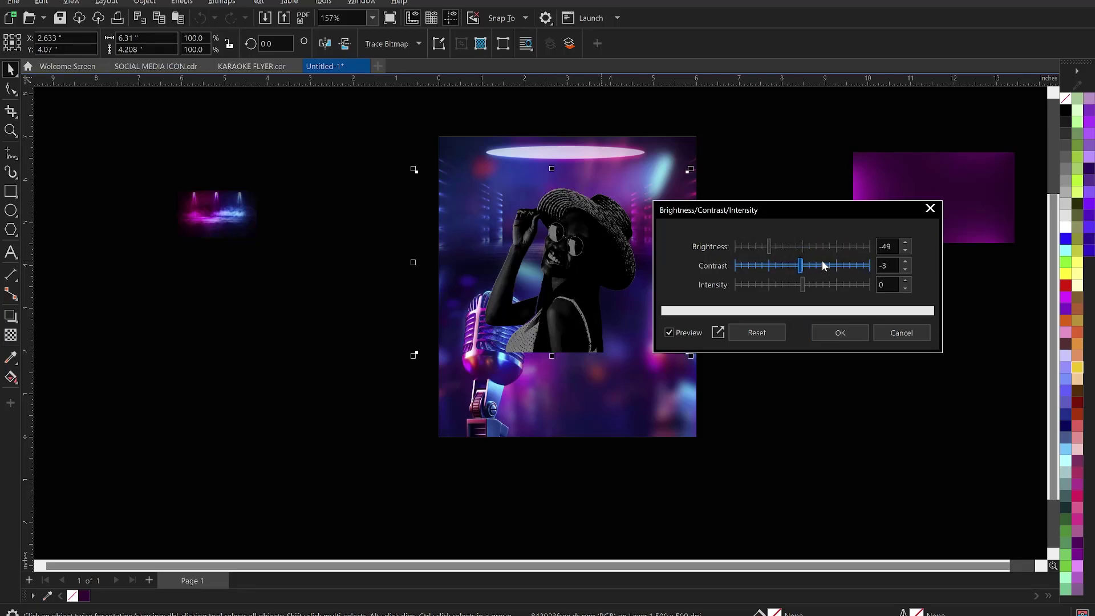
left_click(820, 258)
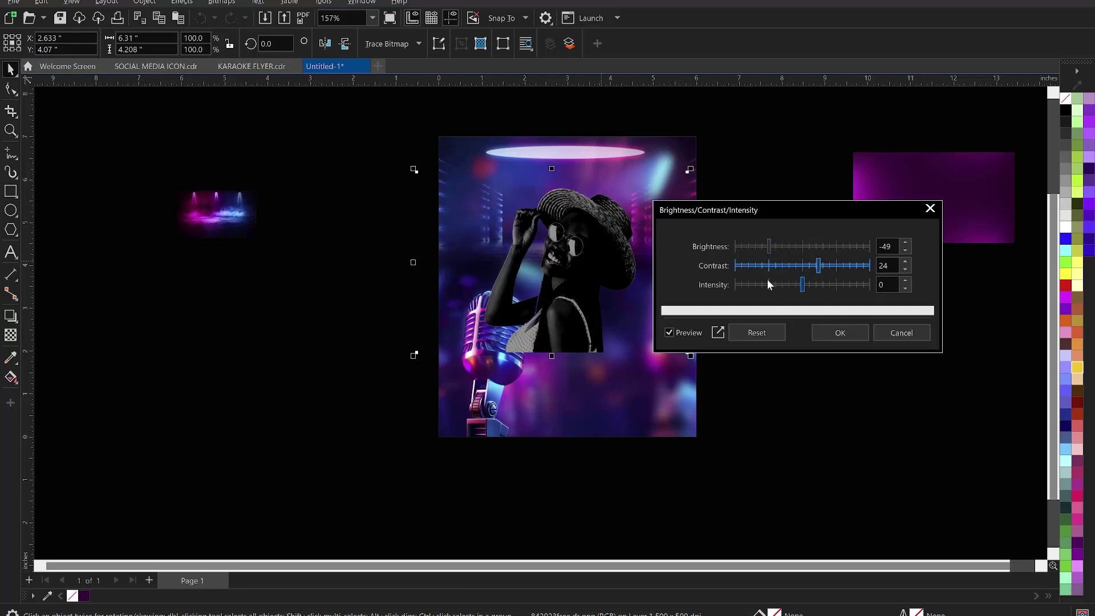
left_click_drag(770, 253, 764, 252)
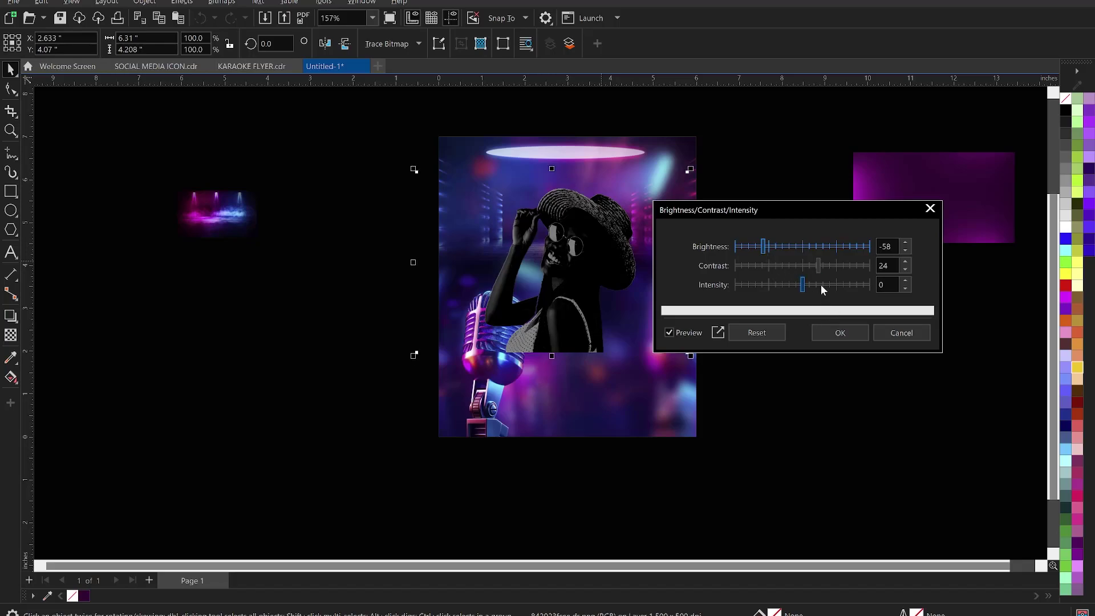
left_click(841, 333)
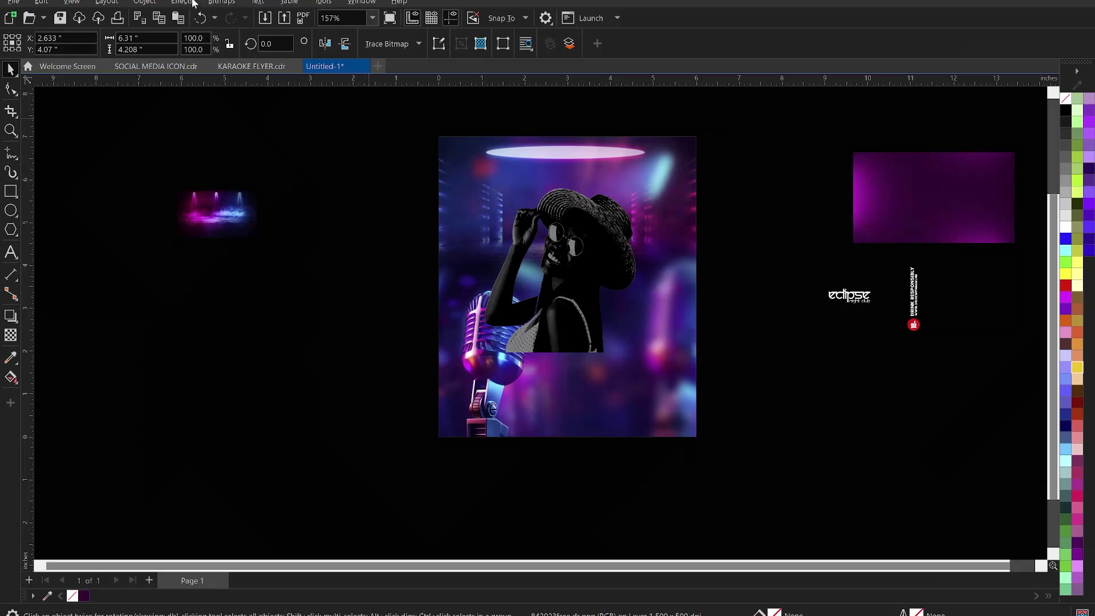
Convert the darkened portrait to a 1-bit black-and-white Line Art bitmap using a near-maximum threshold, making a solid black silhouette
left_click(225, 2)
mouse_move(274, 114)
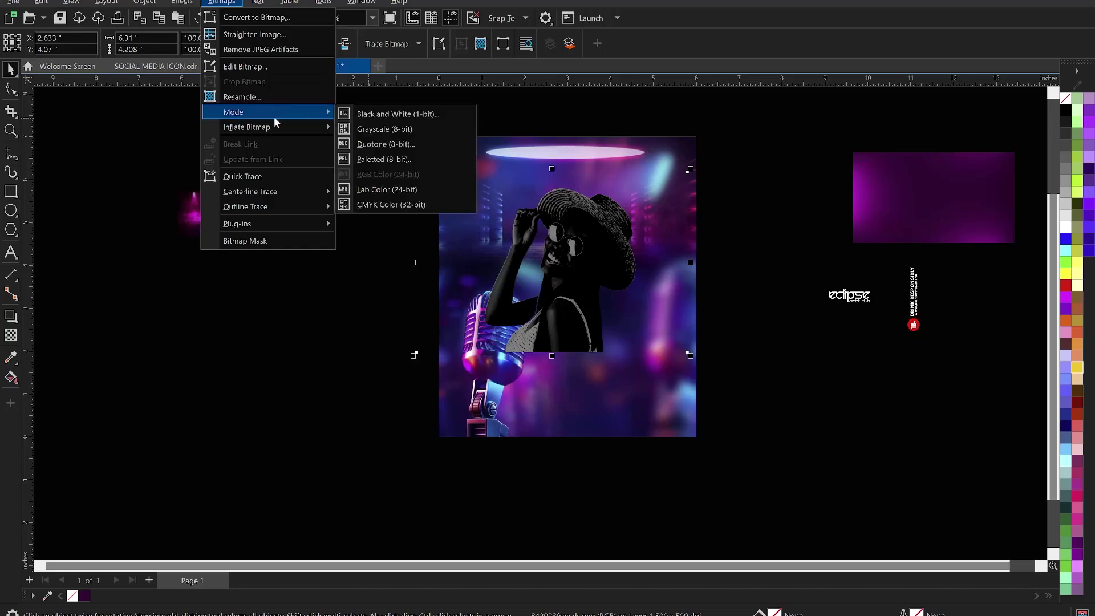
left_click(401, 116)
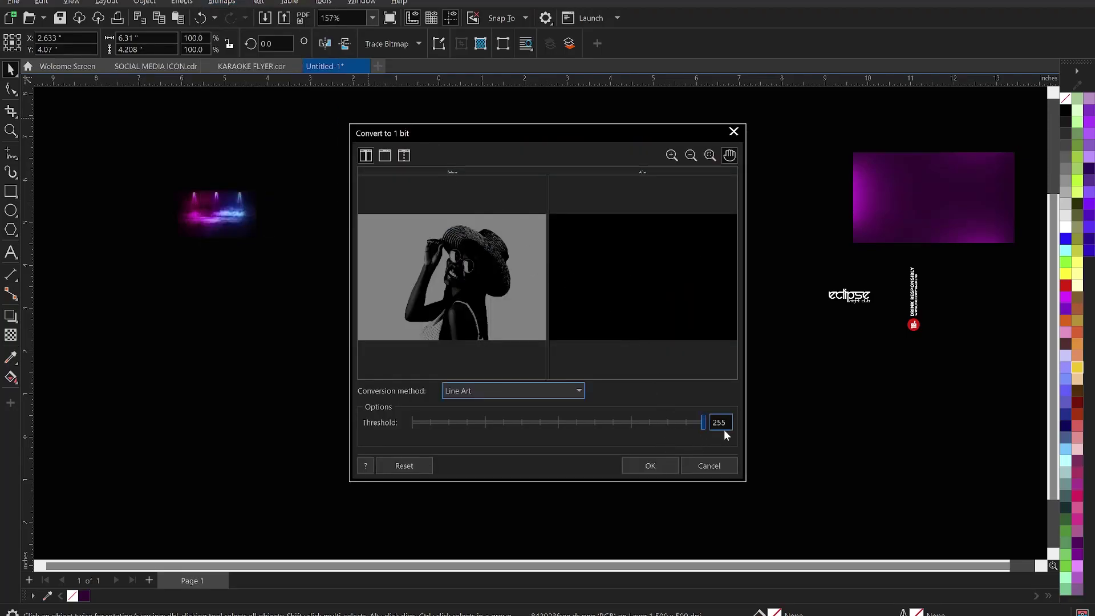
left_click(703, 425)
left_click(668, 466)
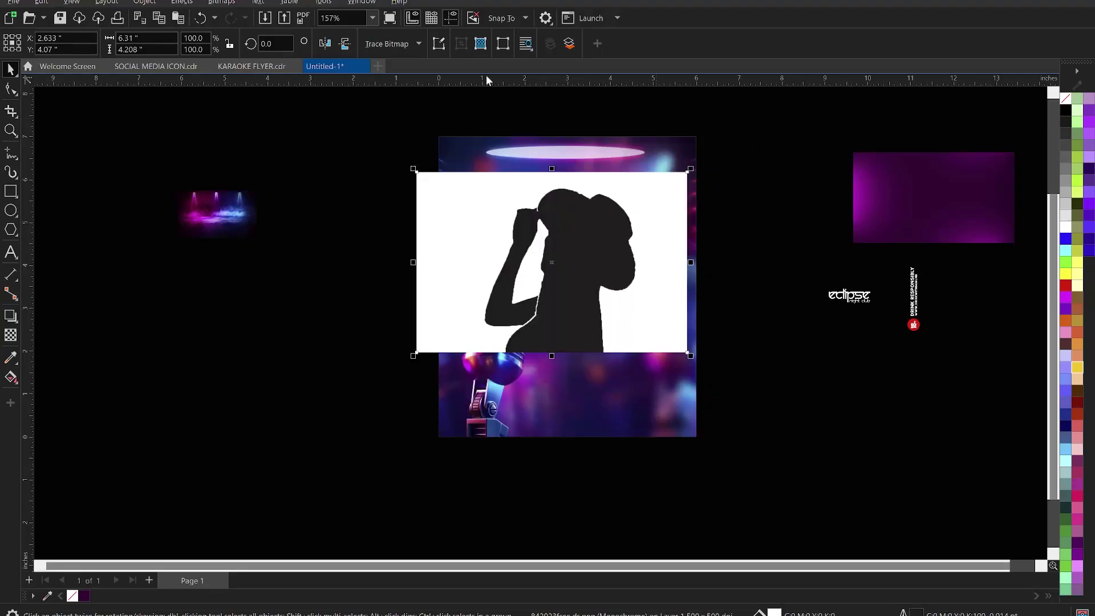
Quick-trace the 1-bit silhouette bitmap into a vector curve and delete the bitmap with the white background behind it
left_click(391, 45)
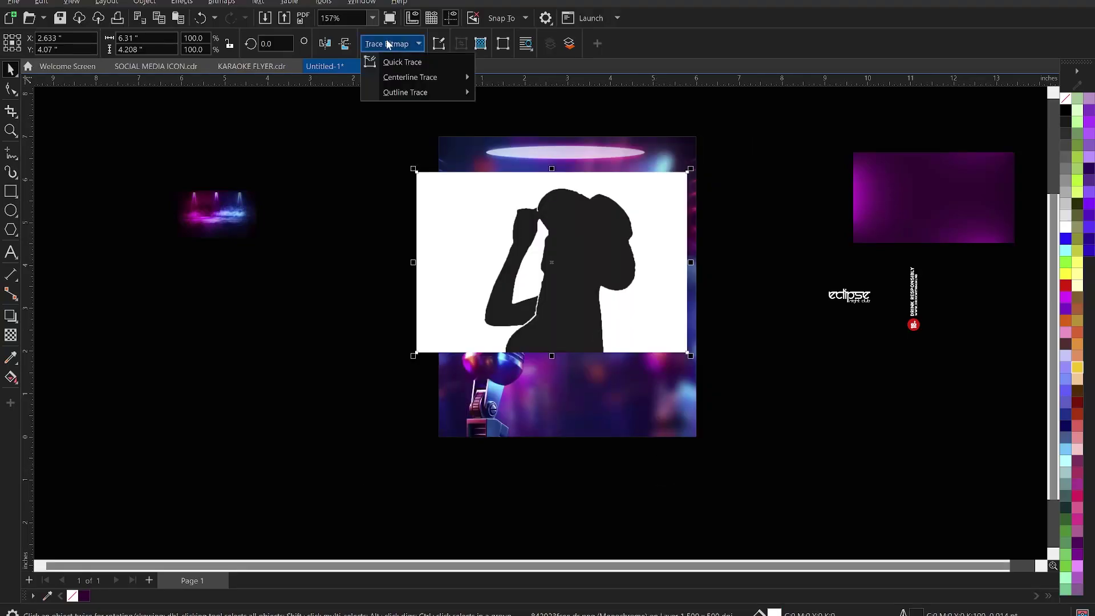
left_click(407, 61)
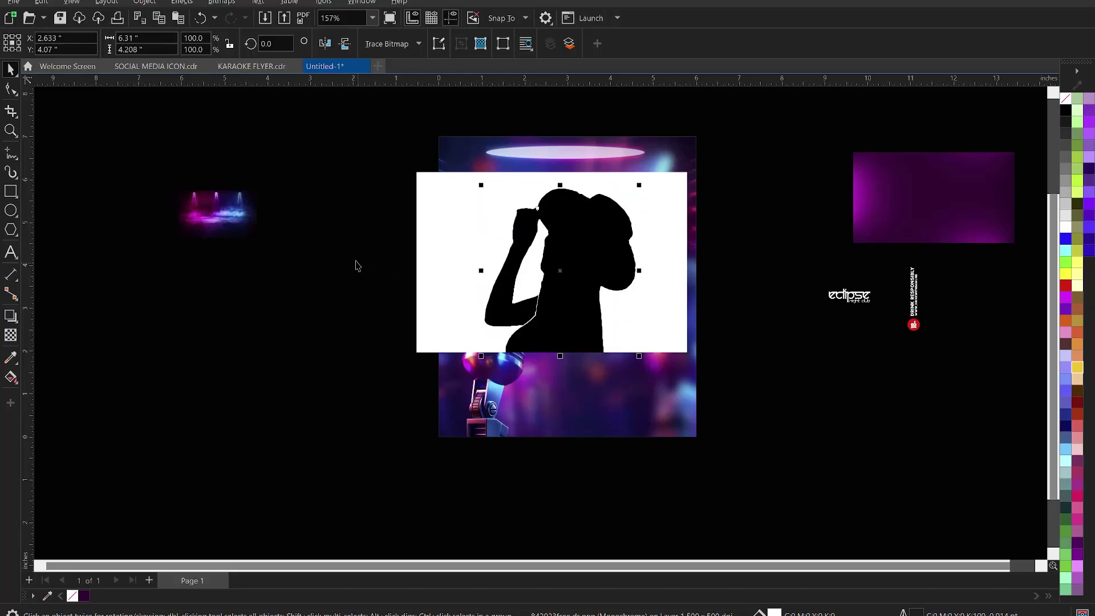
left_click(579, 248)
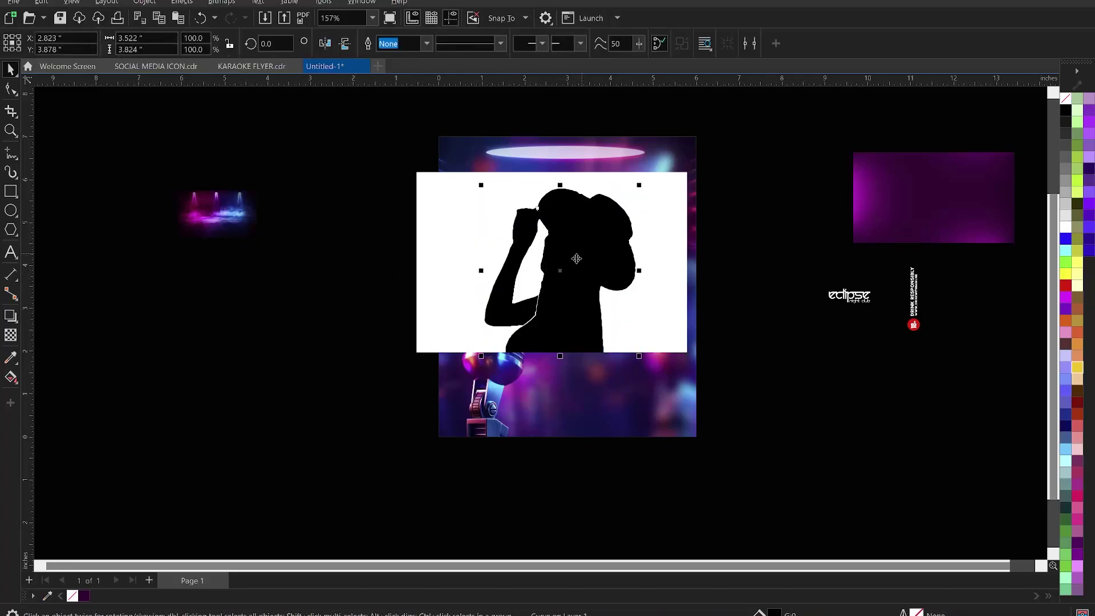
left_click_drag(577, 233, 326, 209)
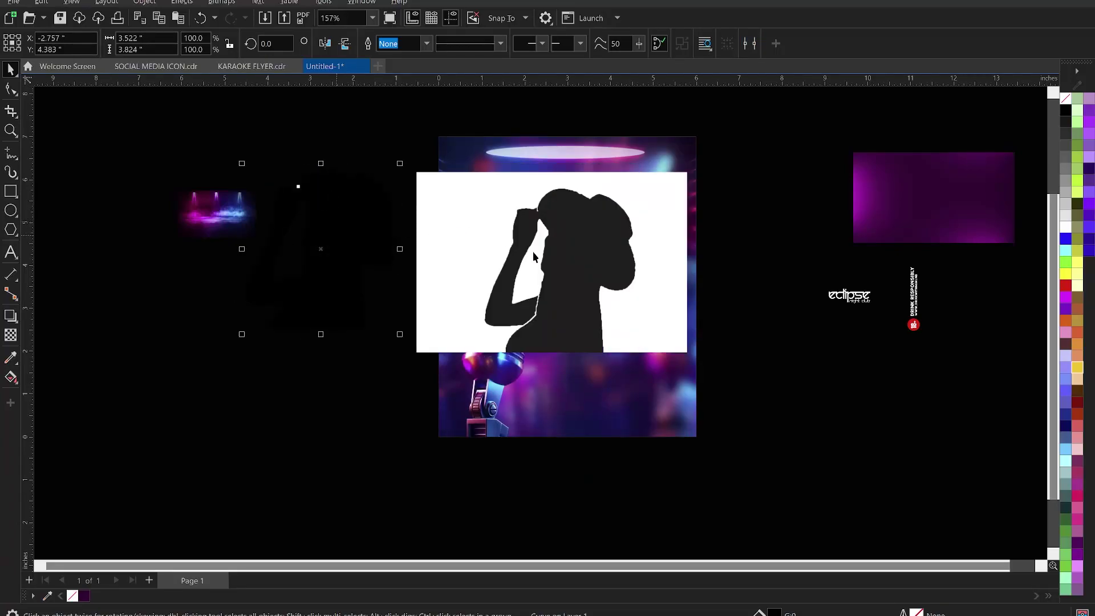
key("ctrl+z")
left_click(661, 250)
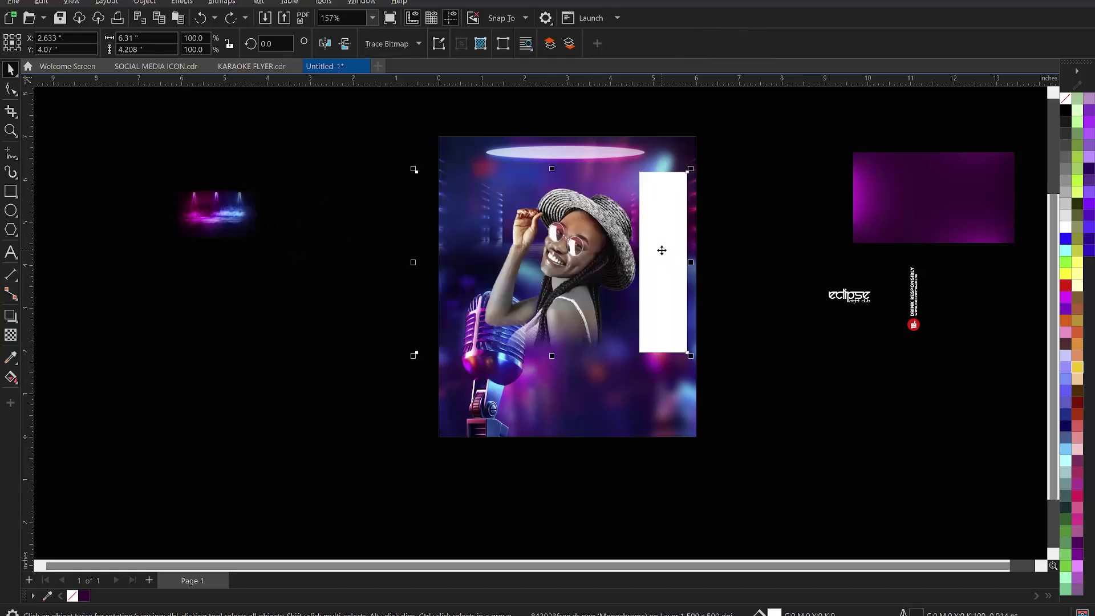
key("Delete")
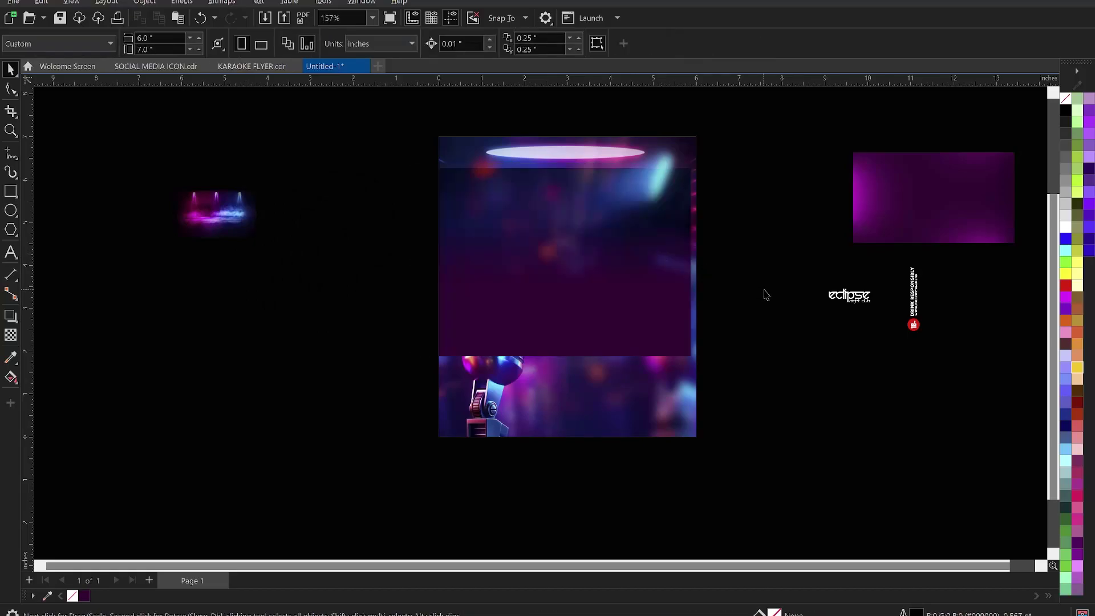
Fill the traced silhouette curve with the purple #5D0757 sampled from the background beside the hat
left_click(573, 256)
key("F10")
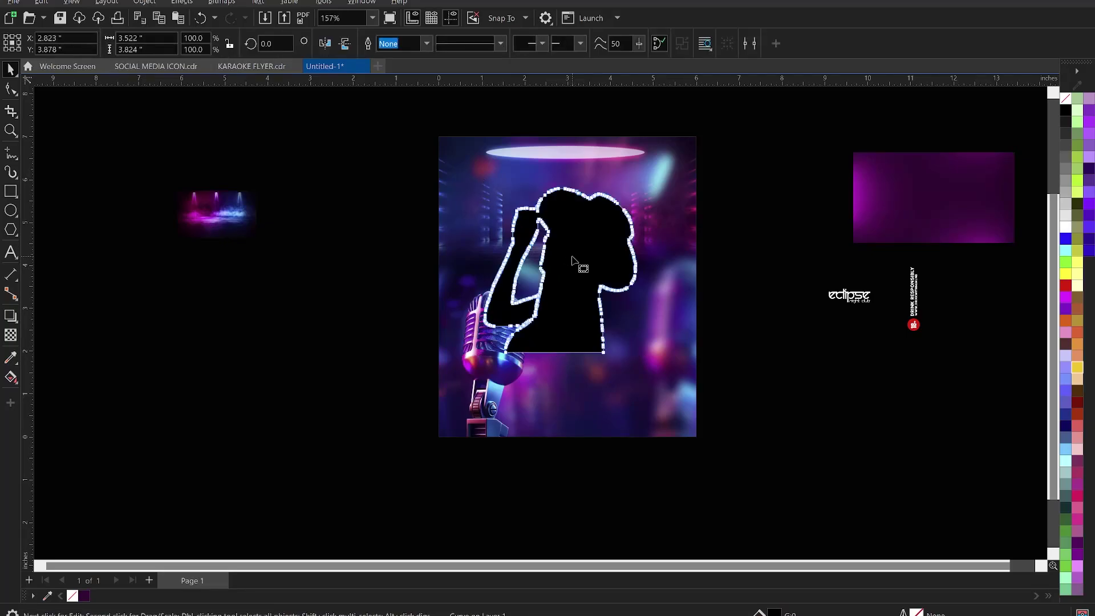
key("space")
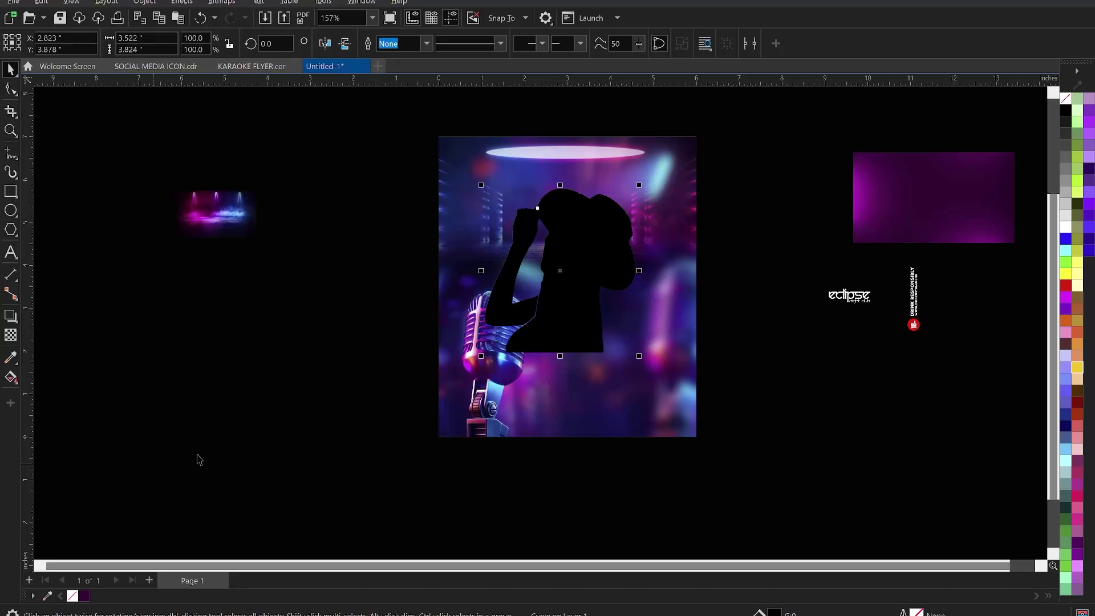
left_click(7, 358)
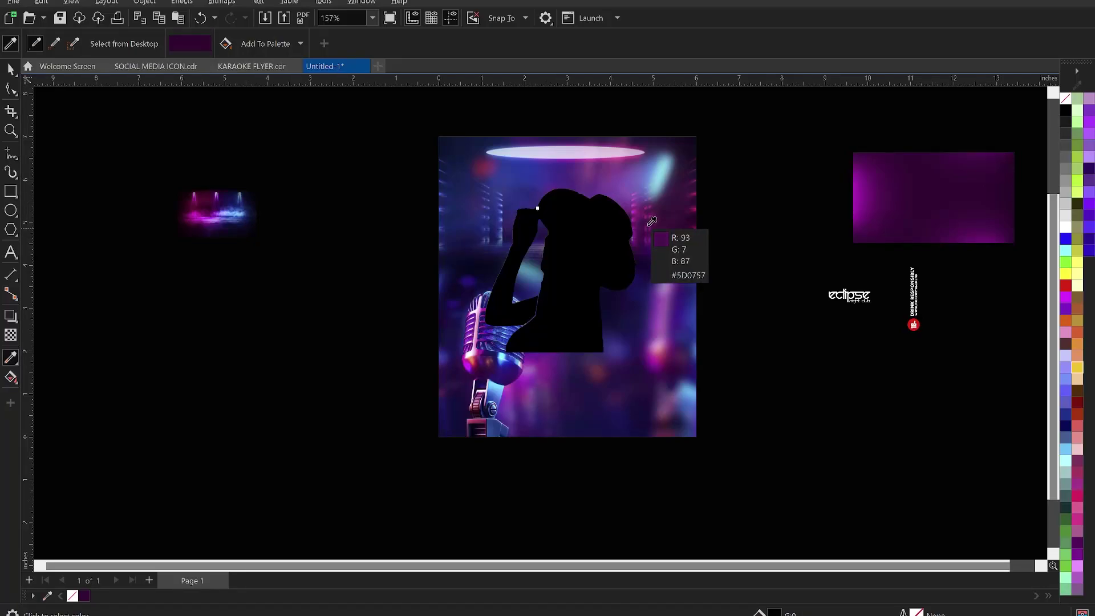
left_click(652, 221)
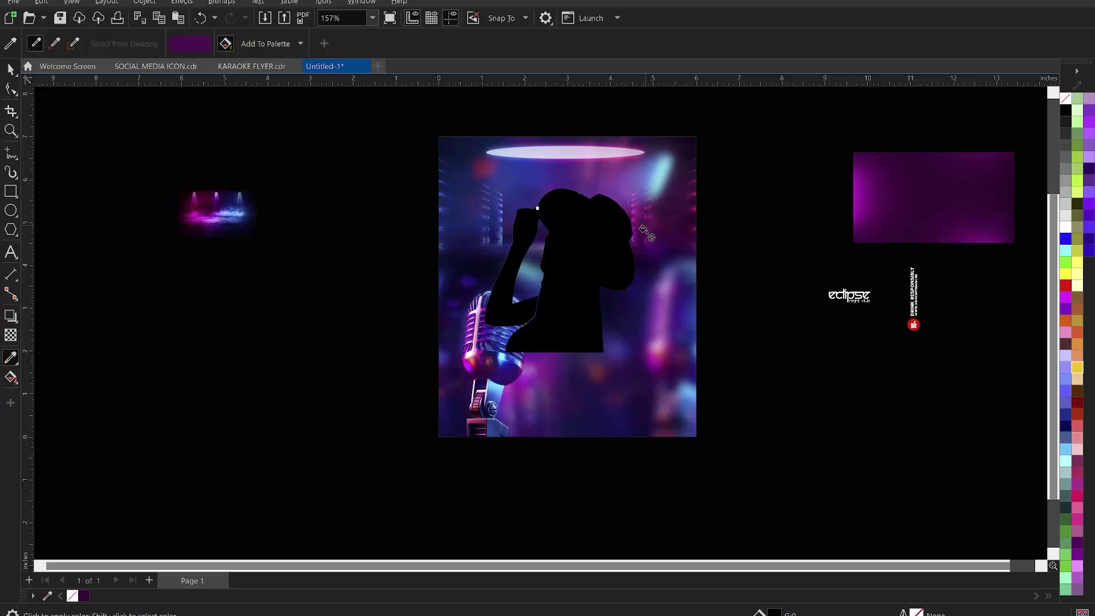
left_click(559, 277)
key("space")
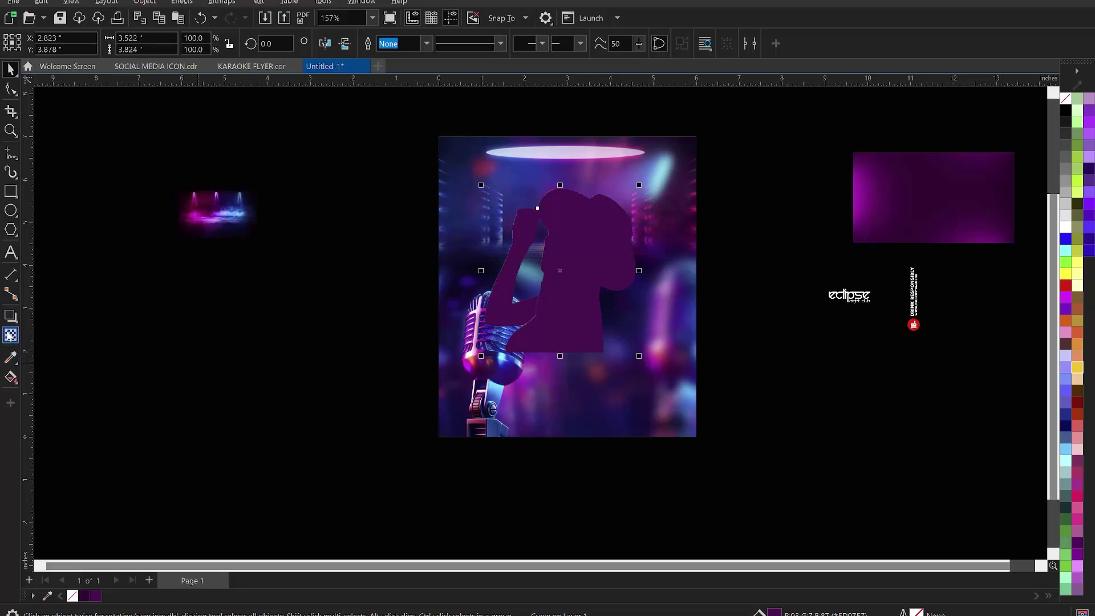
Apply a -90° linear transparency fading out the purple silhouette's lower edge, and set its merge mode to Add
left_click(11, 336)
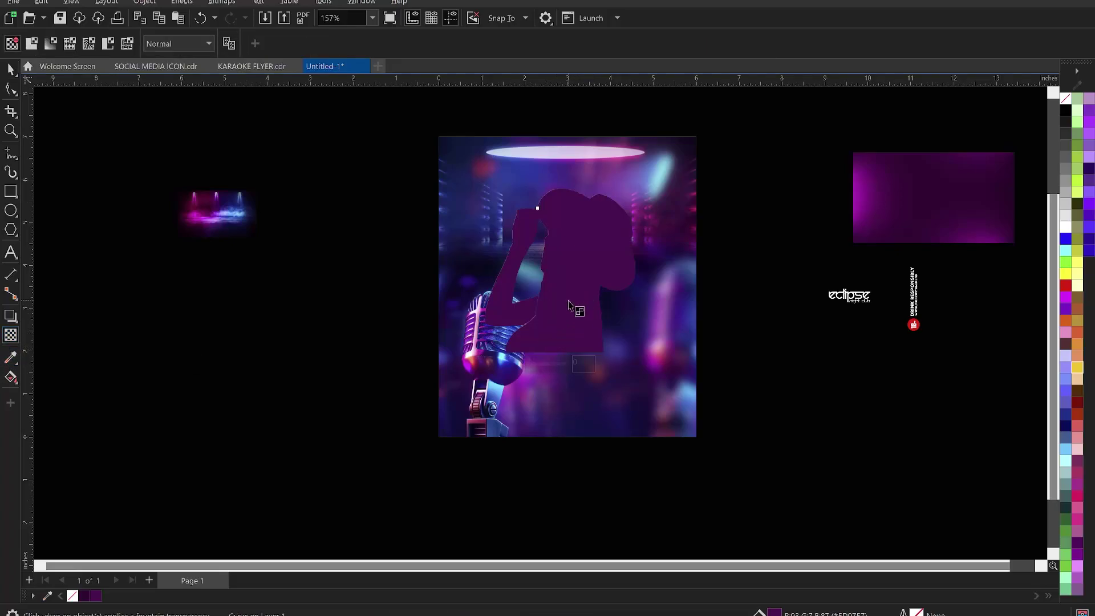
left_click_drag(561, 307, 561, 347)
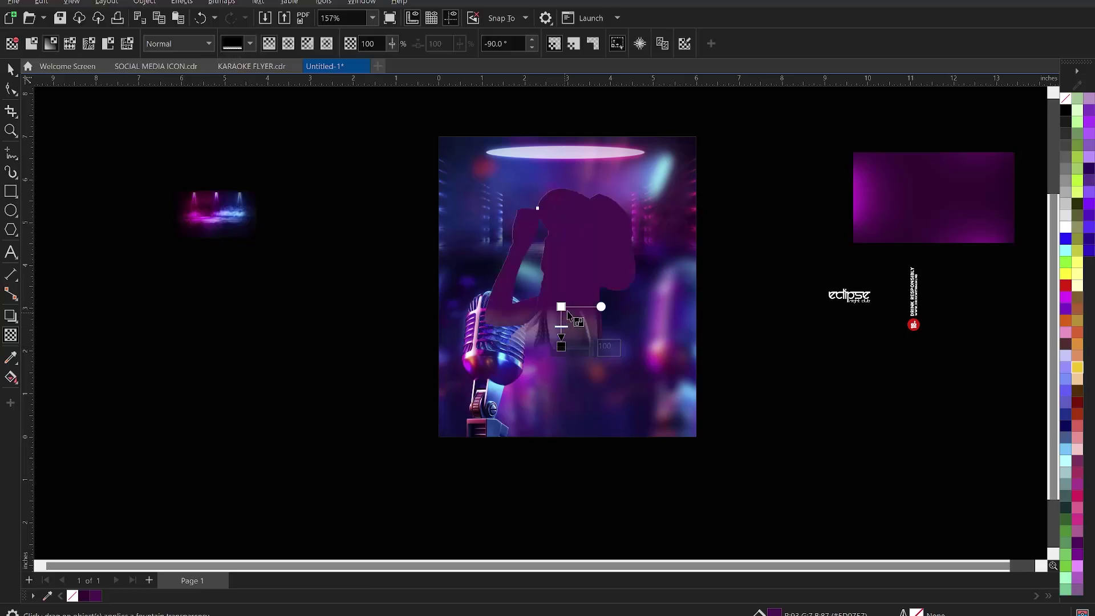
left_click(169, 46)
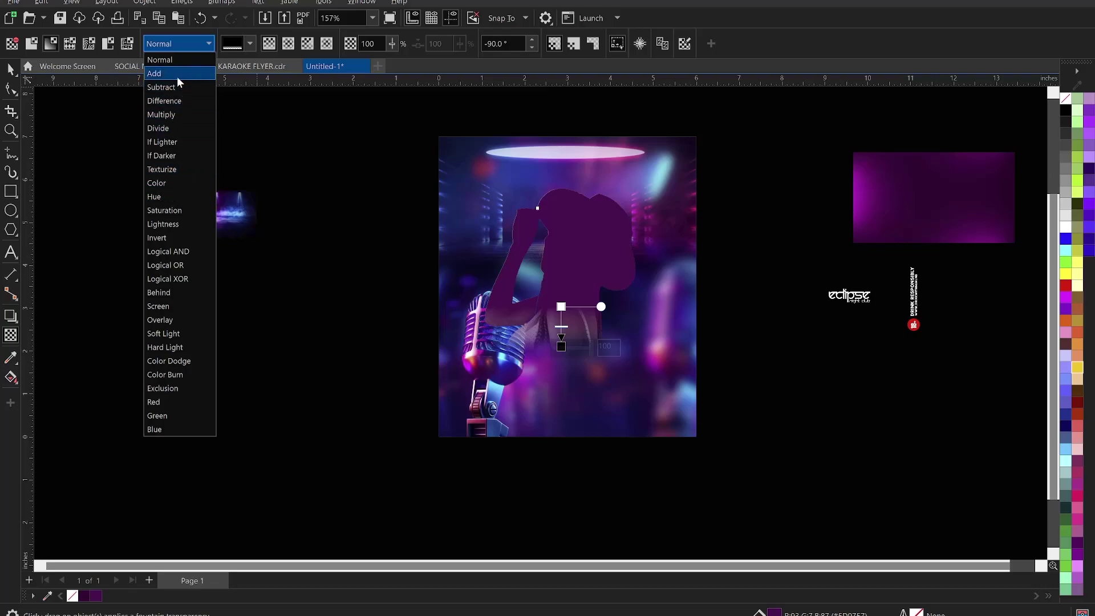
left_click(177, 74)
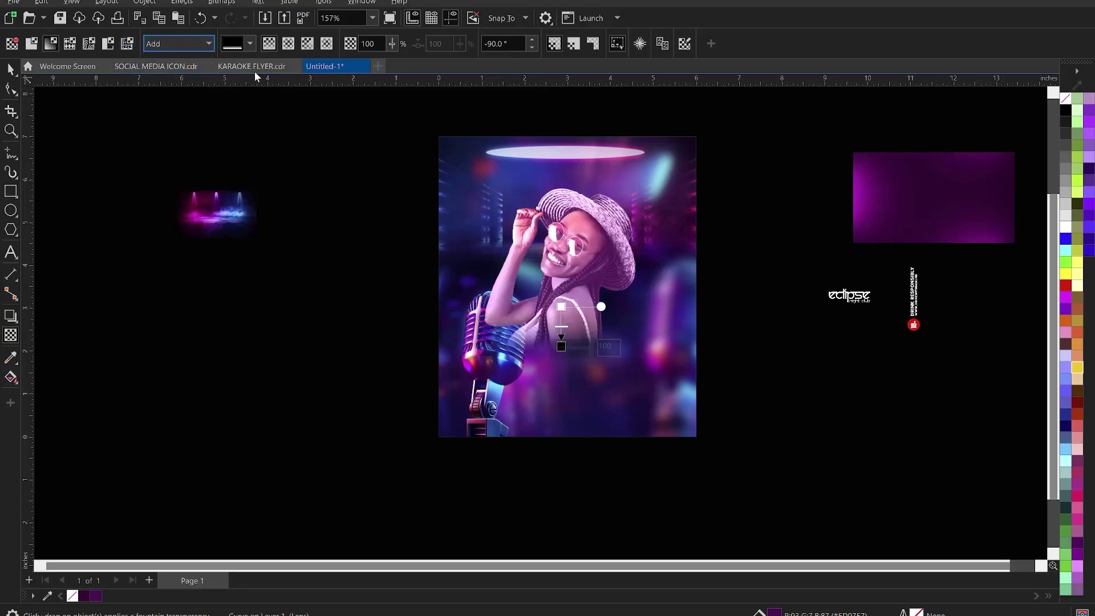
key("space")
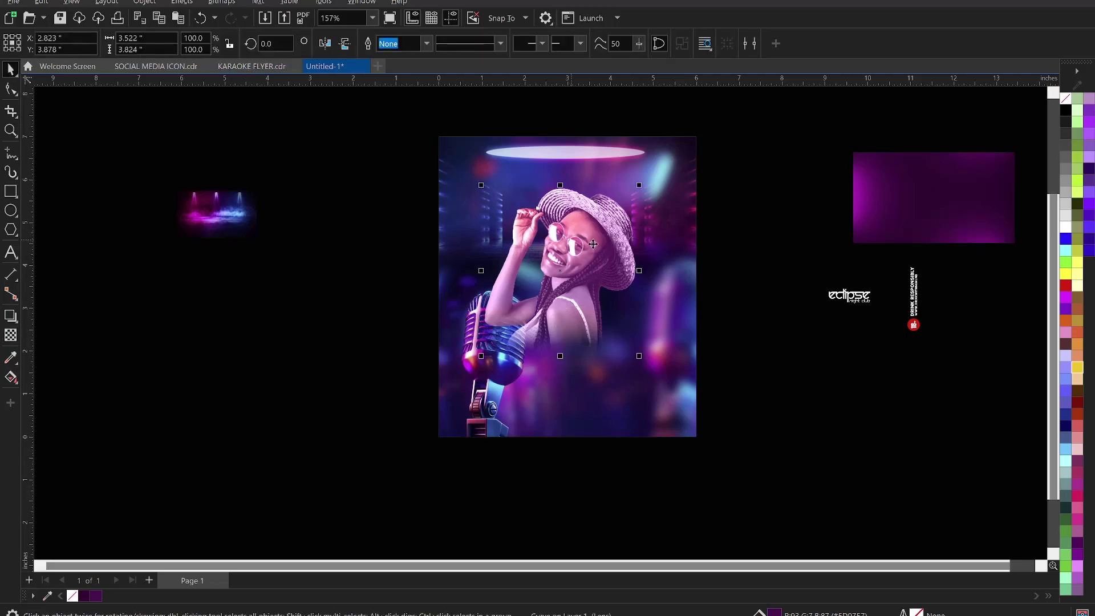
Delete the purple silhouette overlay from the portrait
key("Delete")
key("ctrl+z")
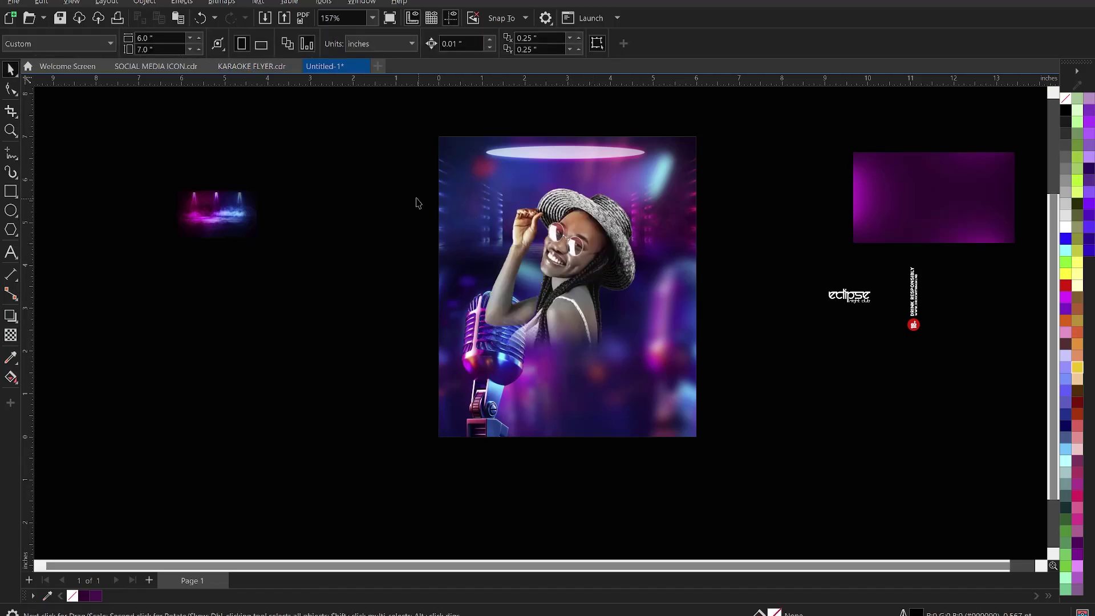
left_click(543, 242)
left_click(473, 239, "shift")
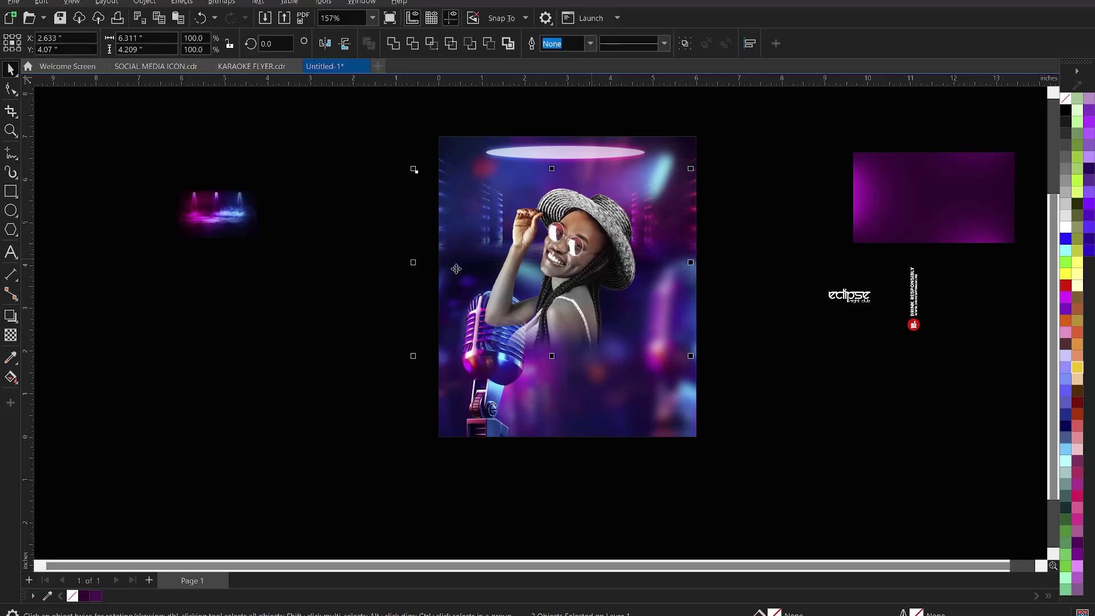
left_click_drag(521, 245, 354, 257)
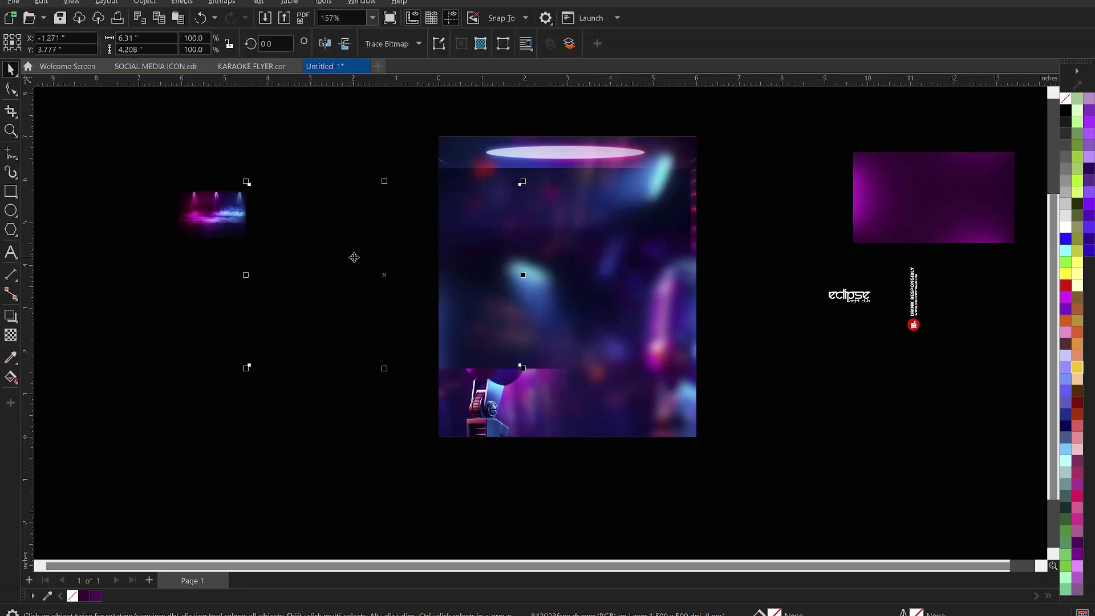
key("ctrl+z")
key("ctrl+z")
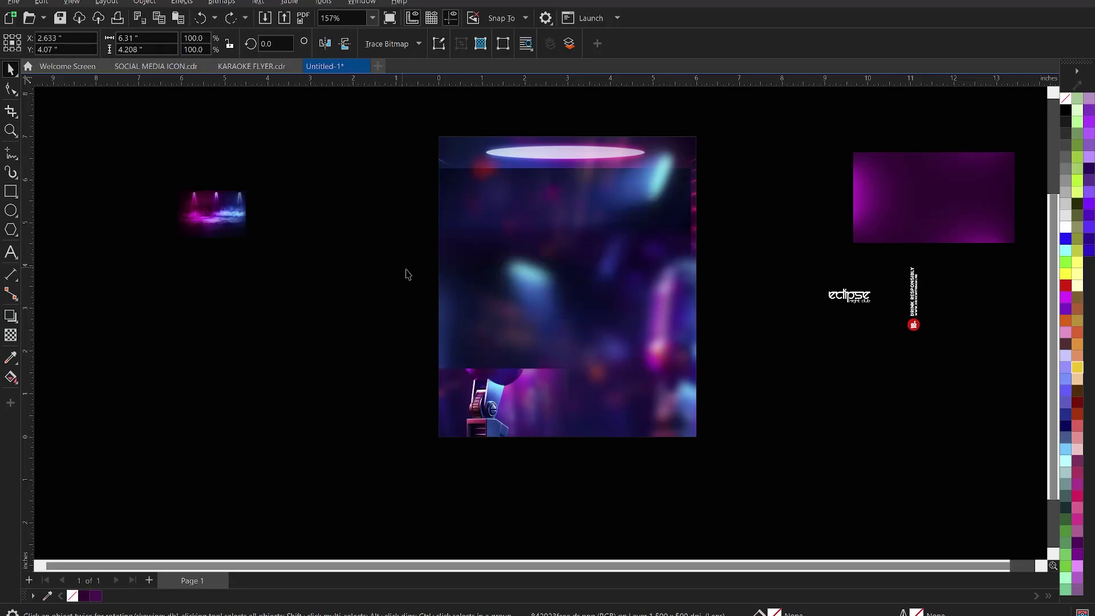
left_click(323, 294)
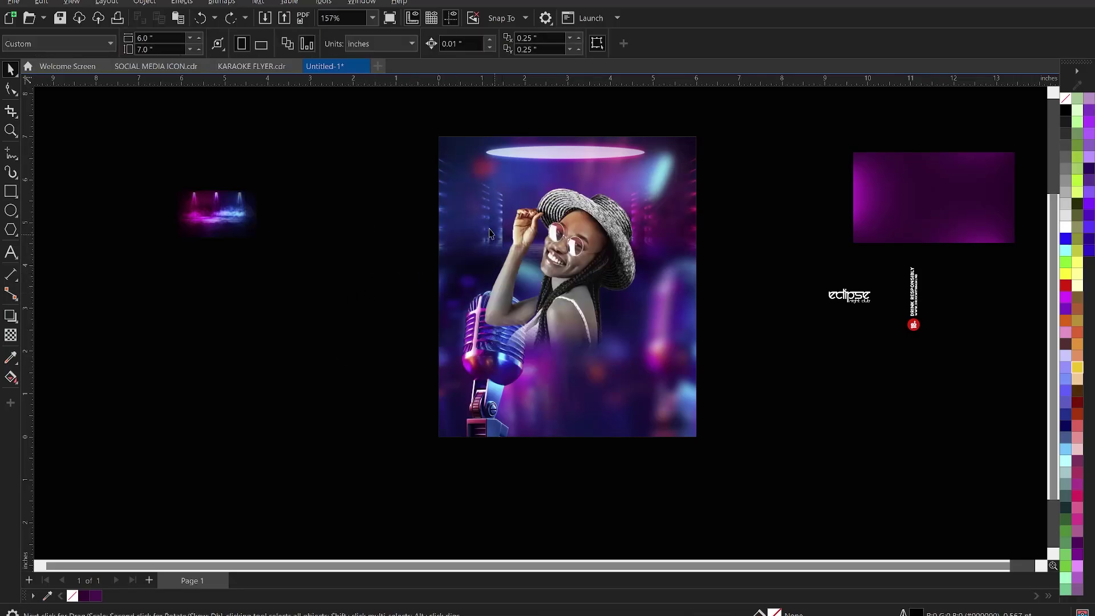
Select both stacked portraits in their original position on the page and convert them together into a single bitmap
left_click_drag(332, 154, 824, 378)
left_click_drag(561, 290, 383, 275)
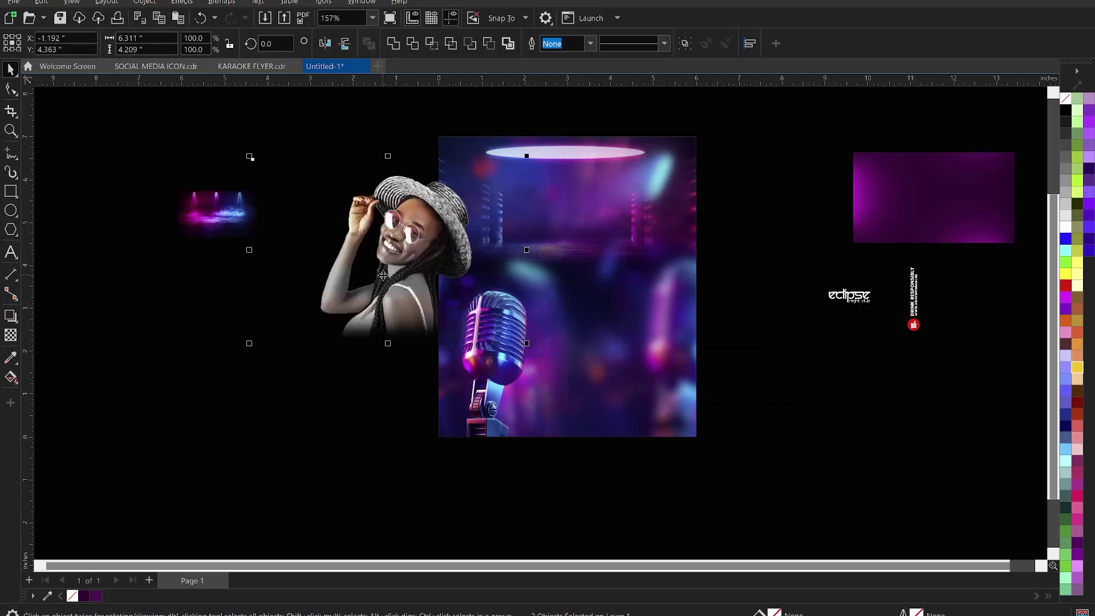
key("ctrl+z")
key("alt+b")
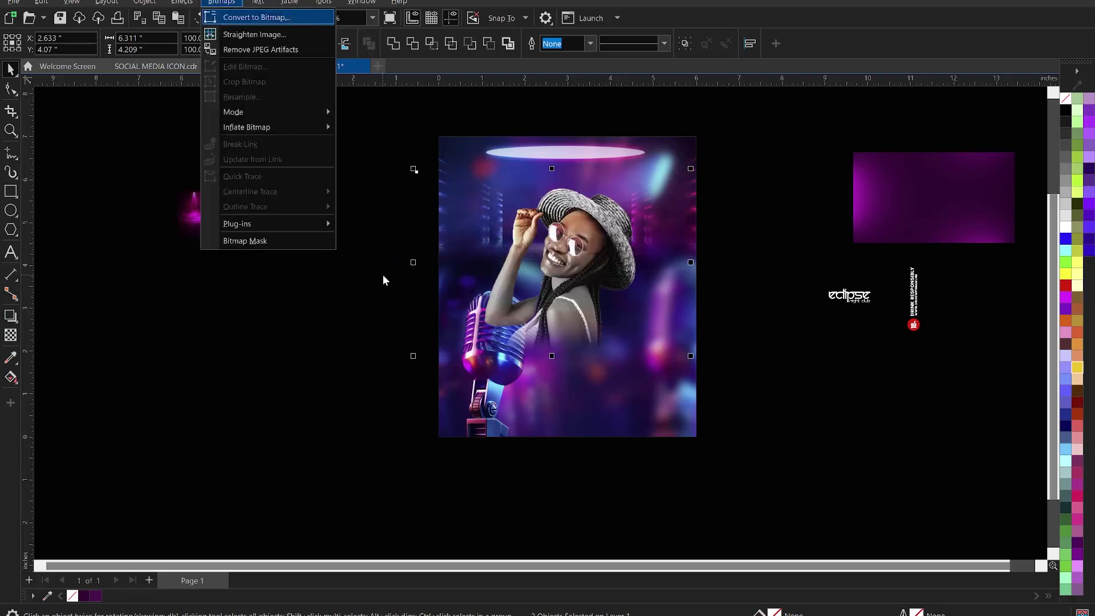
key("Return")
key("Return")
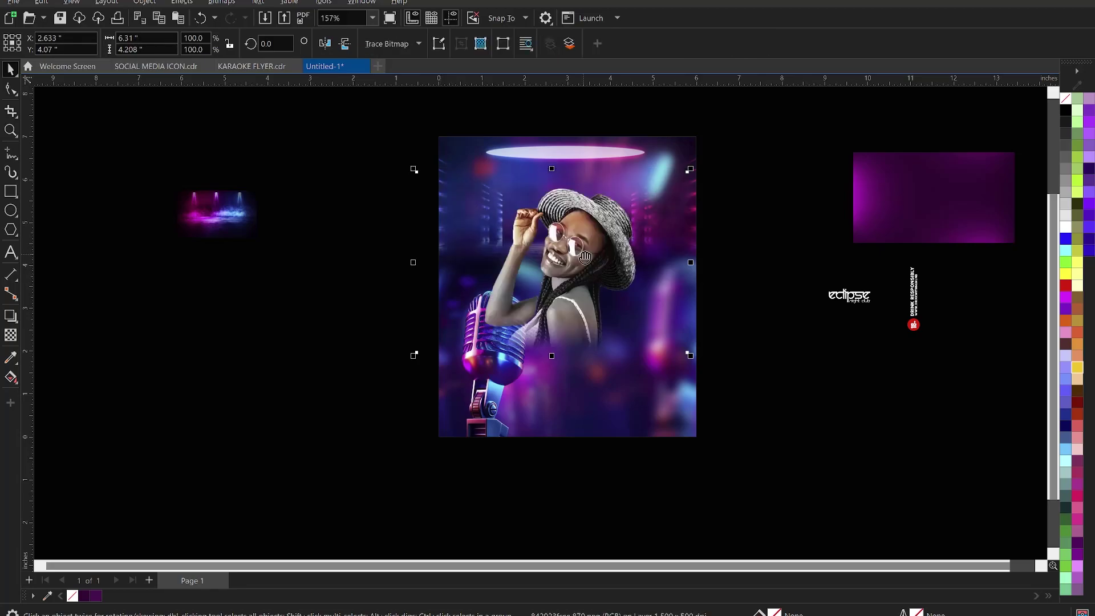
Set the combined portrait bitmap's brightness to -11 and contrast to 12
key("ctrl+b")
left_click_drag(593, 237, 893, 212)
left_click(837, 246)
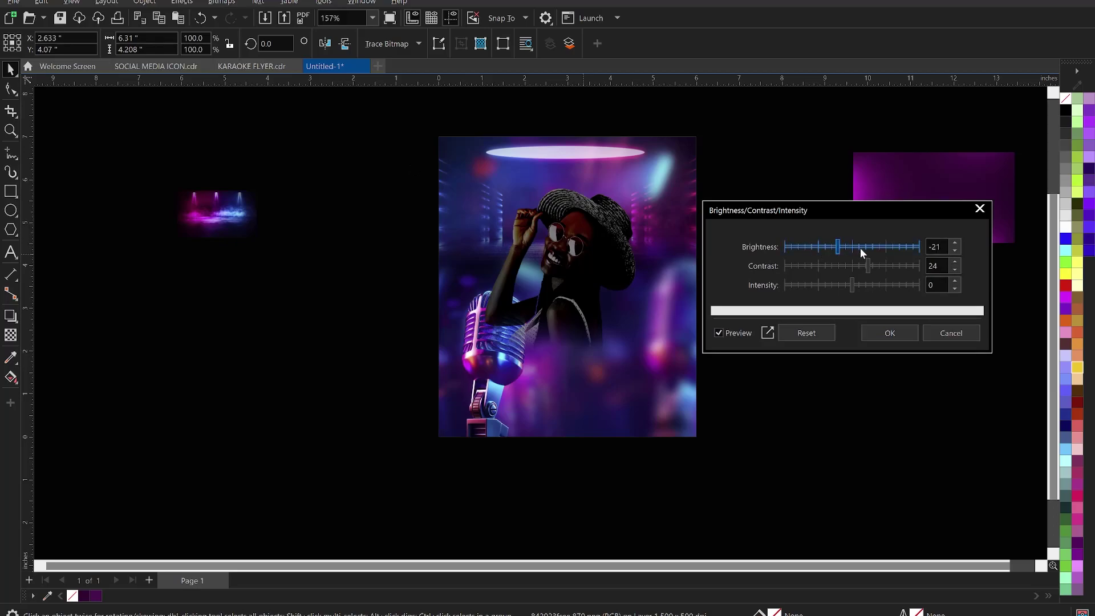
left_click(852, 264)
left_click(860, 264)
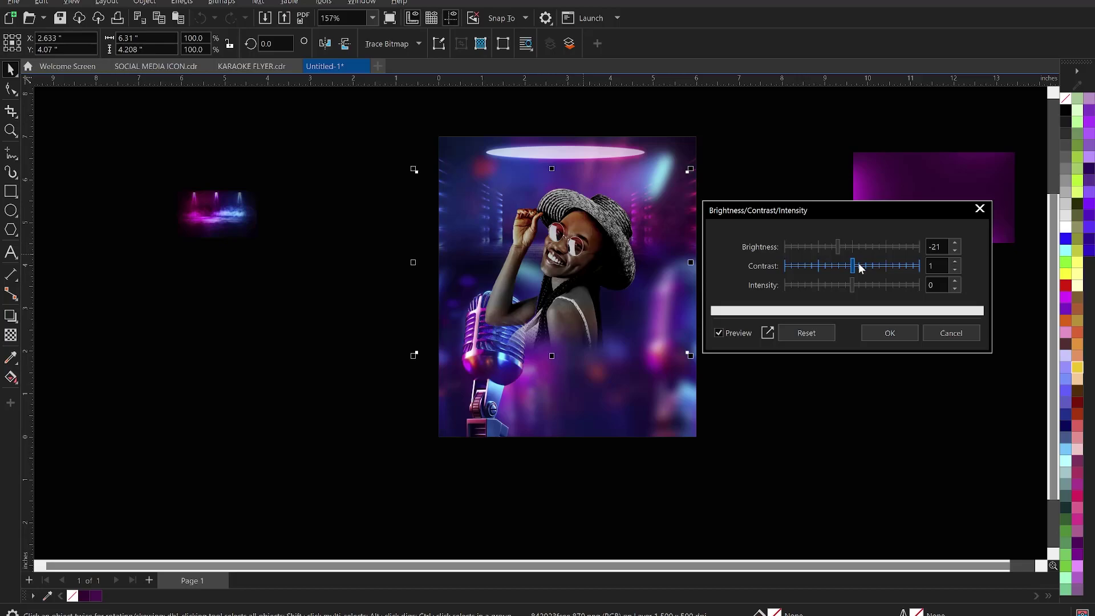
left_click(850, 246)
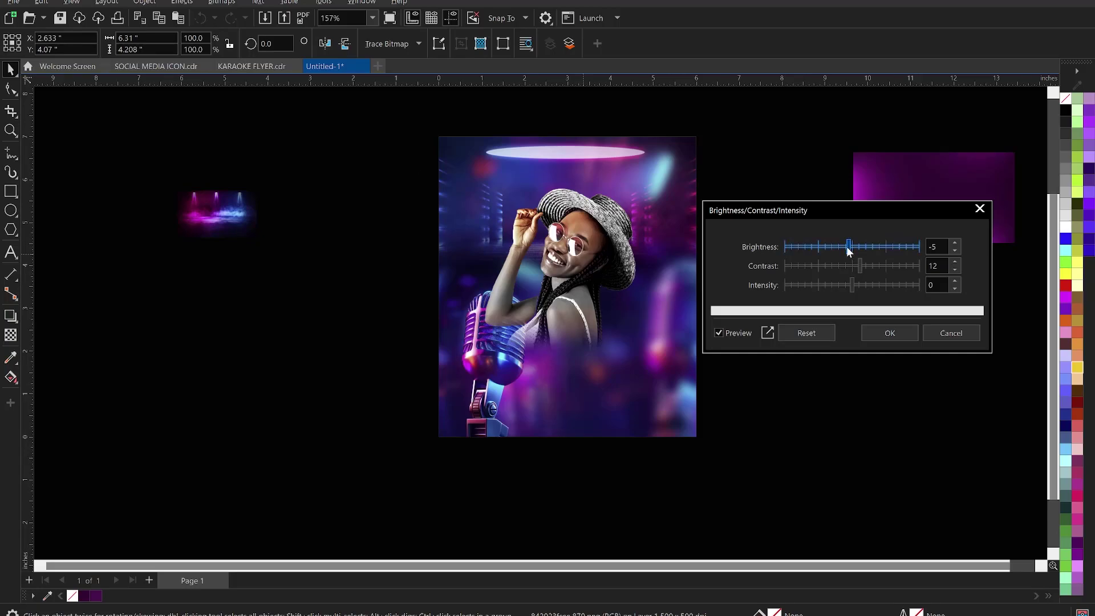
left_click(845, 246)
left_click(890, 333)
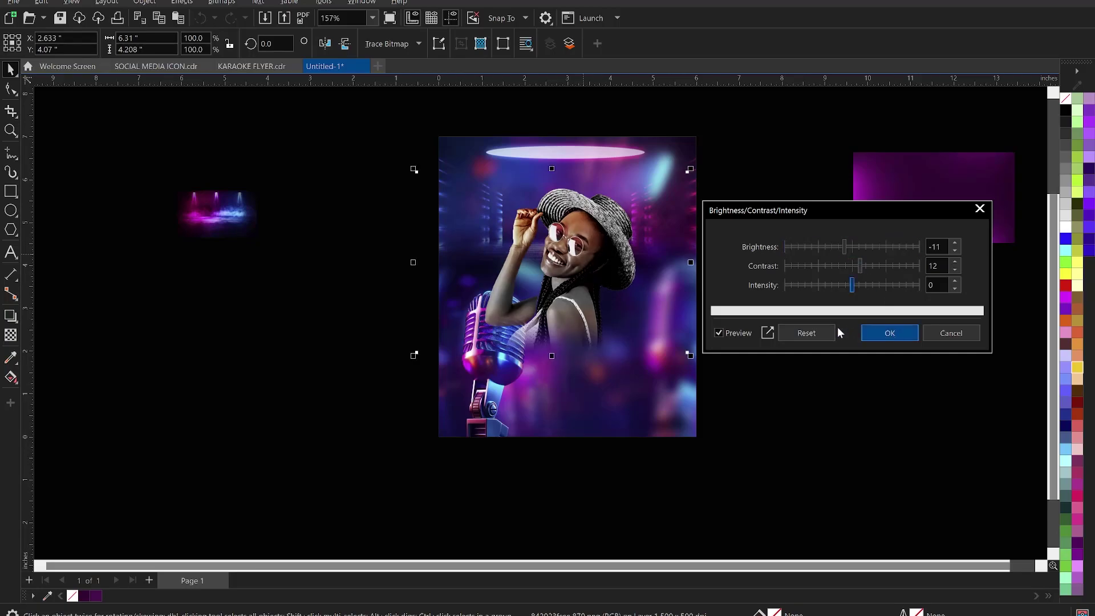
left_click(798, 362)
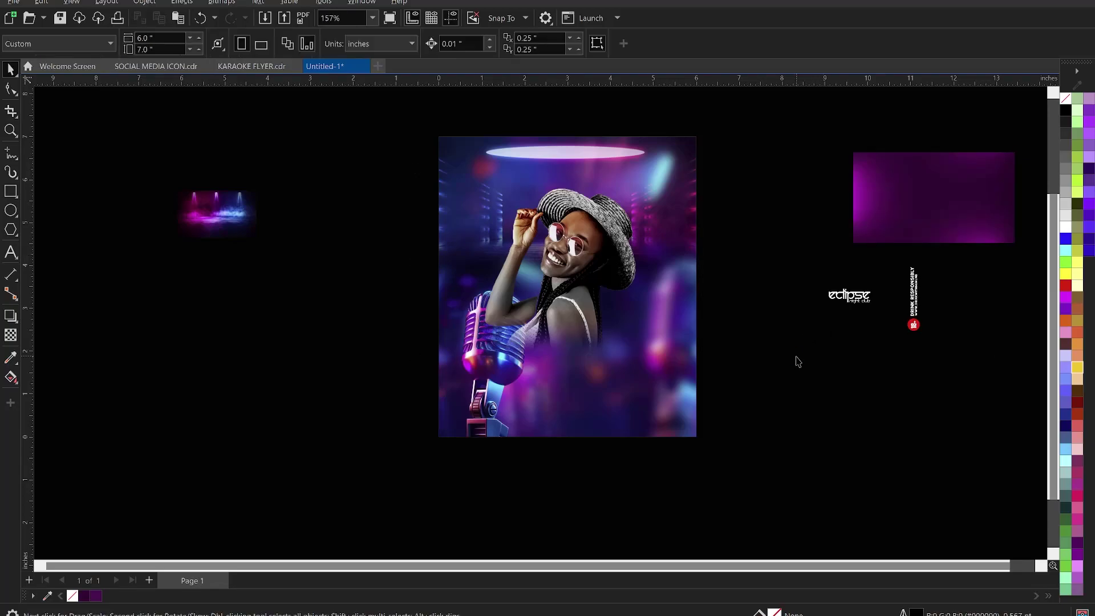
Undo back to the portrait with its purple silhouette overlay and set the portrait's brightness to -17 and contrast to 12
key("ctrl+z")
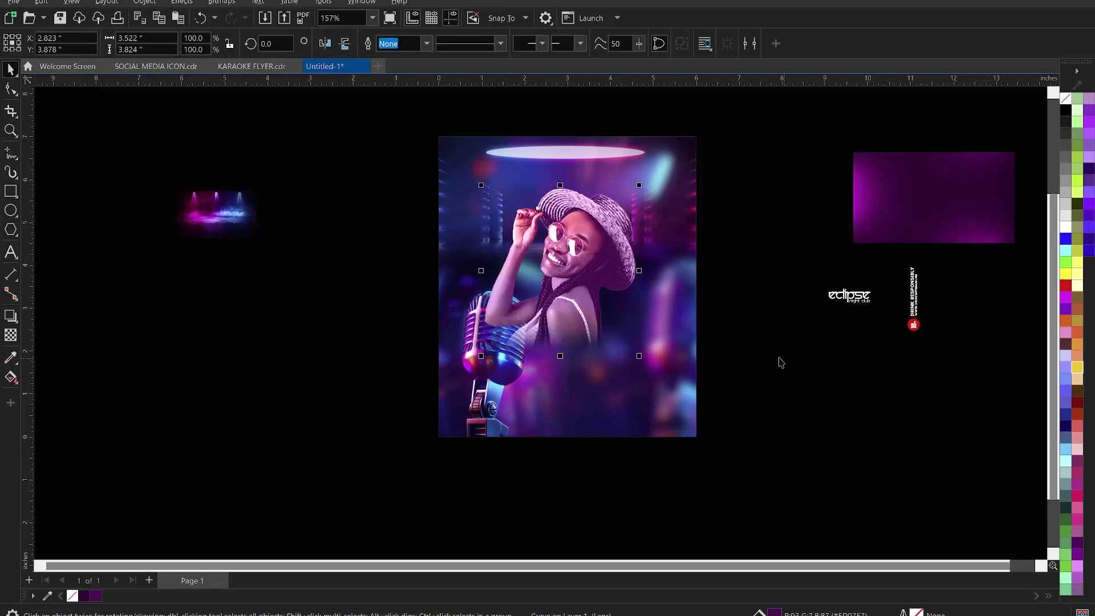
left_click(570, 249)
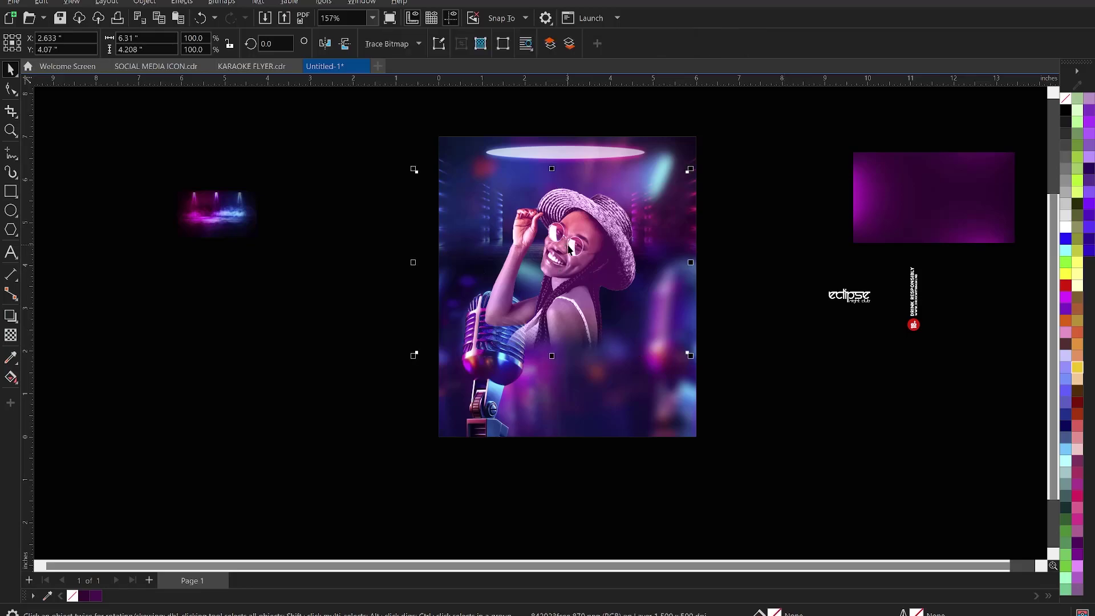
key("ctrl+b")
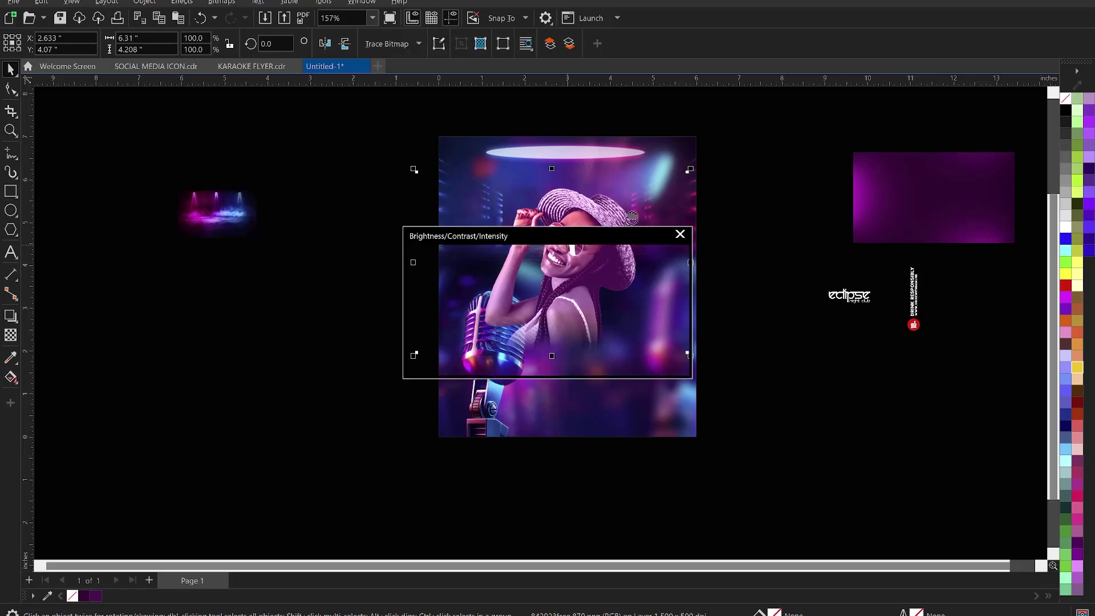
left_click_drag(487, 236, 719, 261)
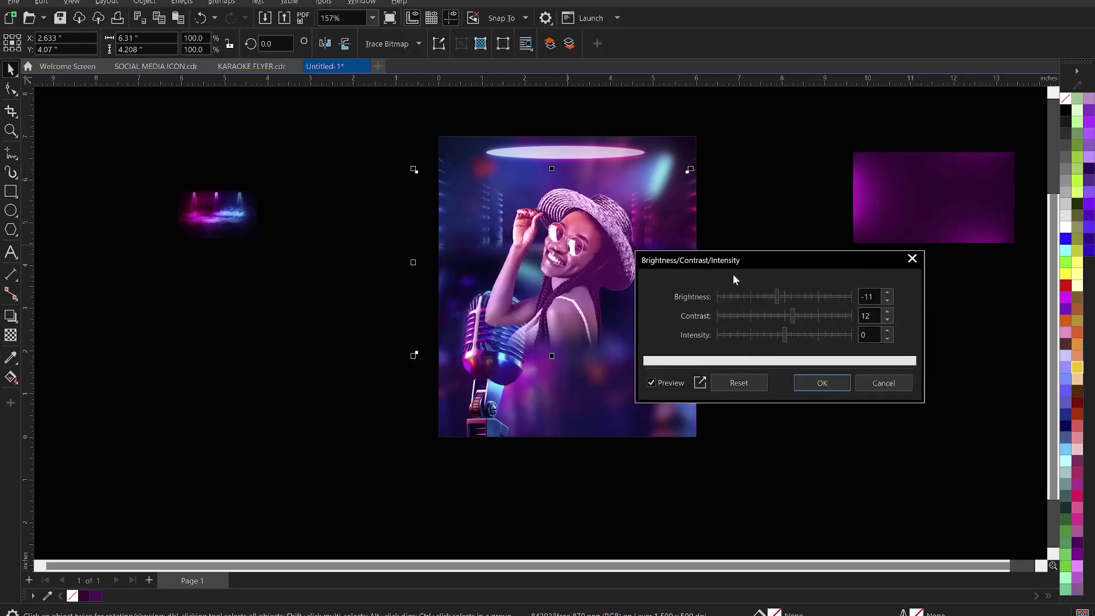
left_click(774, 297)
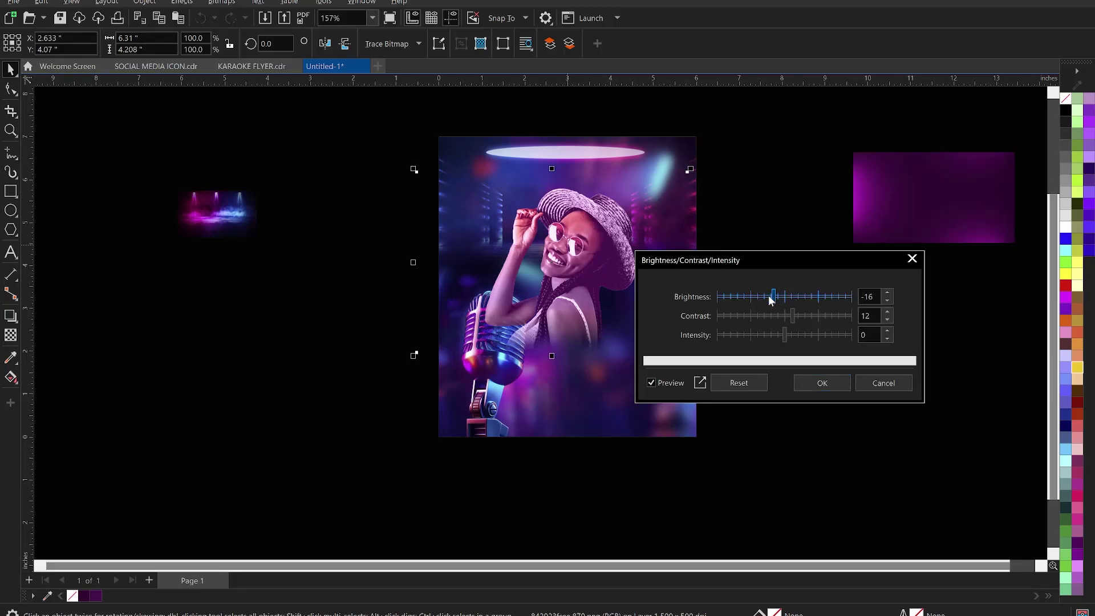
left_click(770, 296)
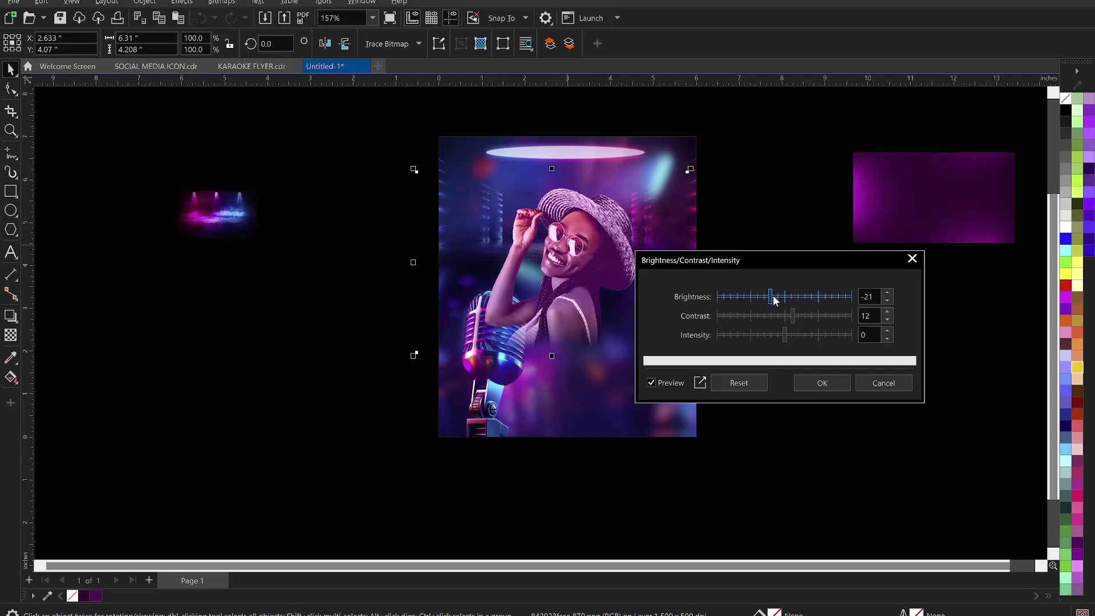
left_click(773, 297)
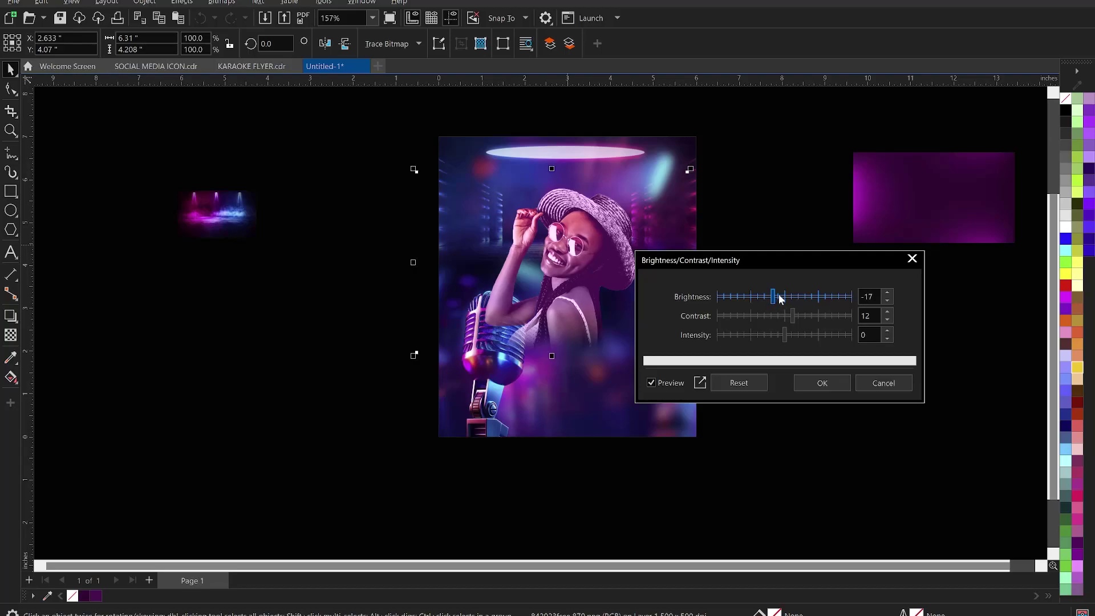
left_click(823, 387)
left_click(596, 277)
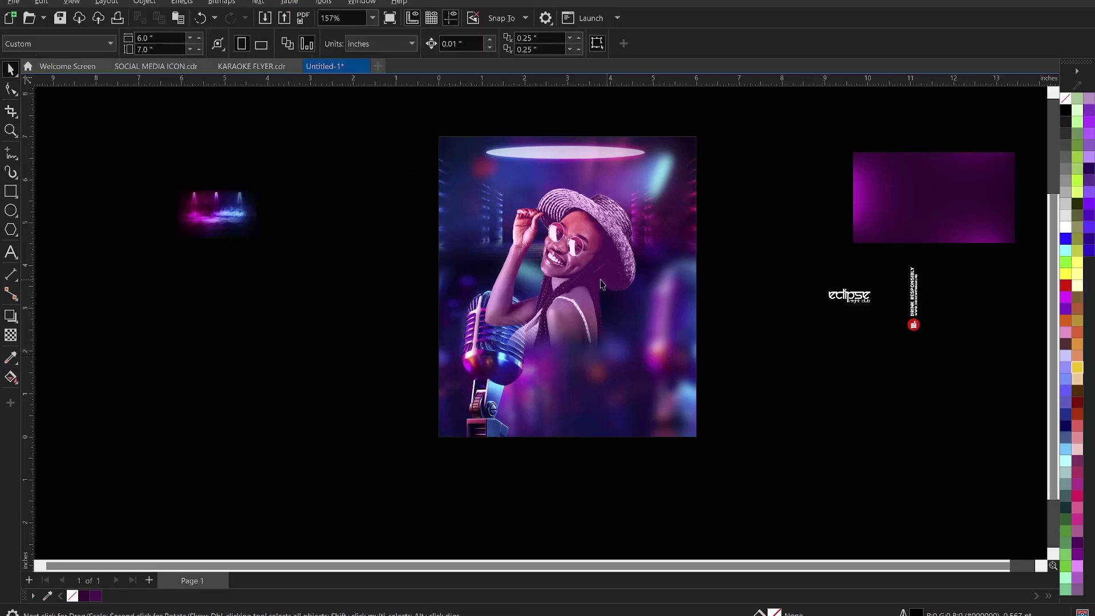
left_click(785, 178)
left_click(679, 224)
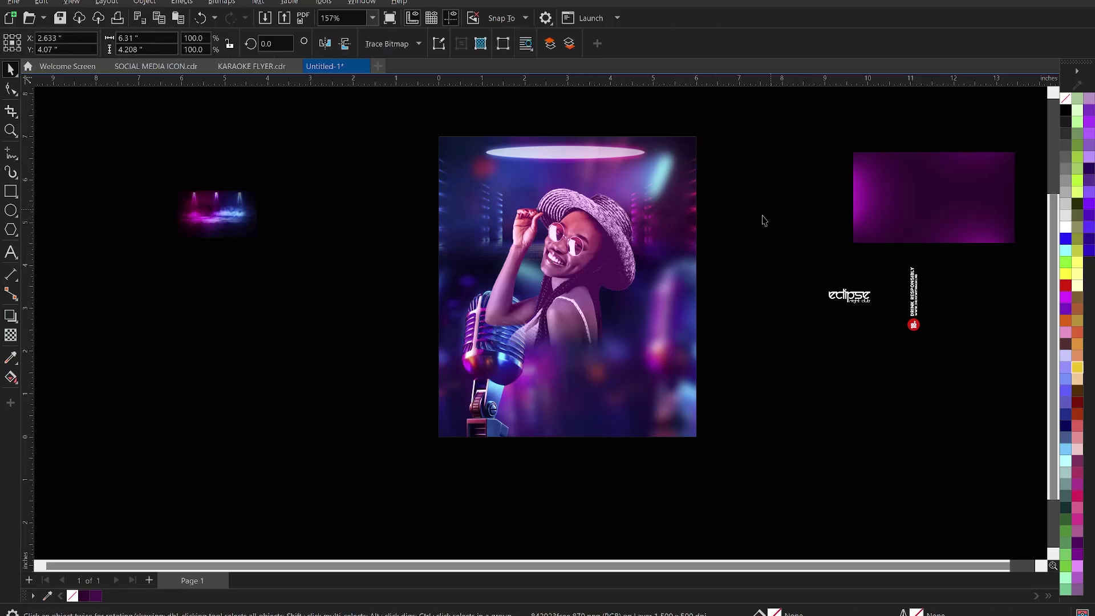
key("Escape")
left_click(661, 229)
left_click(787, 189)
Enlarge the stage lights image to 7.452 by 4.471 inches and align it to the flyer background's top edge and horizontal centre
left_click(216, 213)
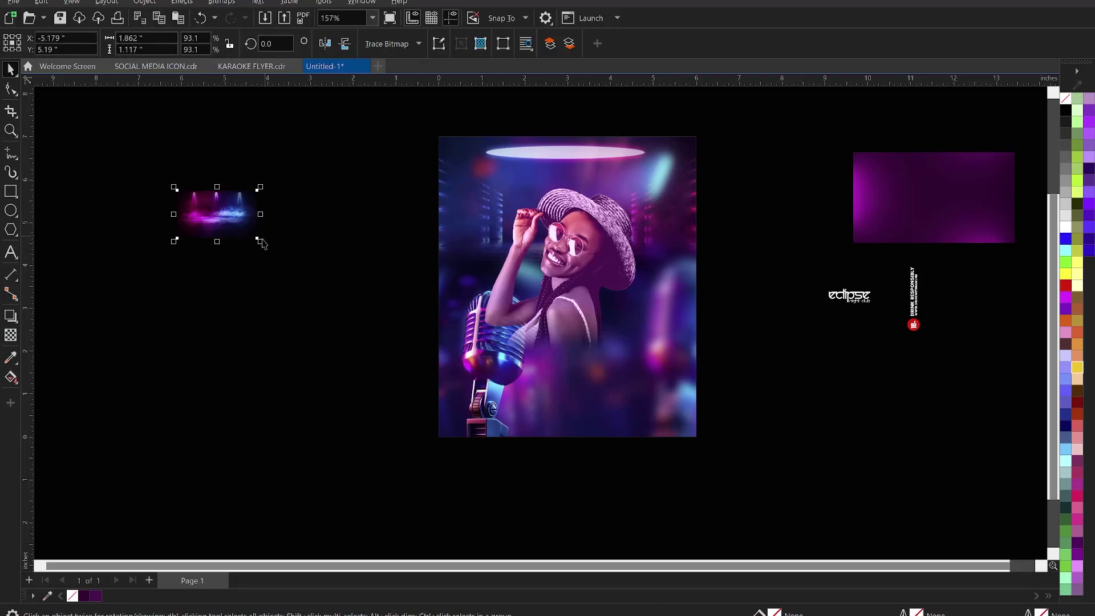
left_click_drag(265, 243, 381, 315)
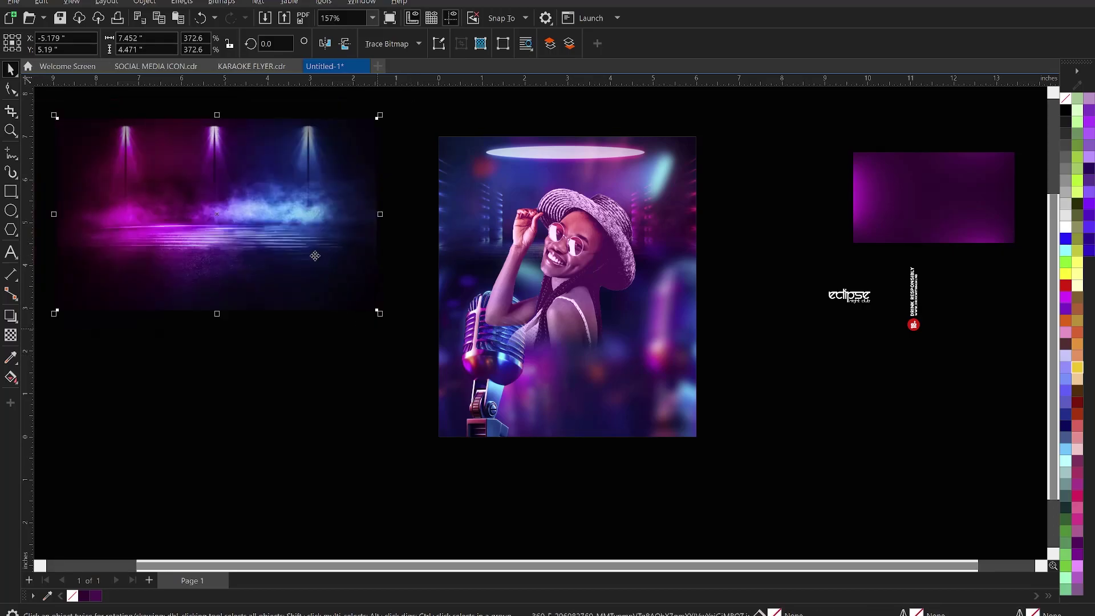
left_click(588, 155, "shift")
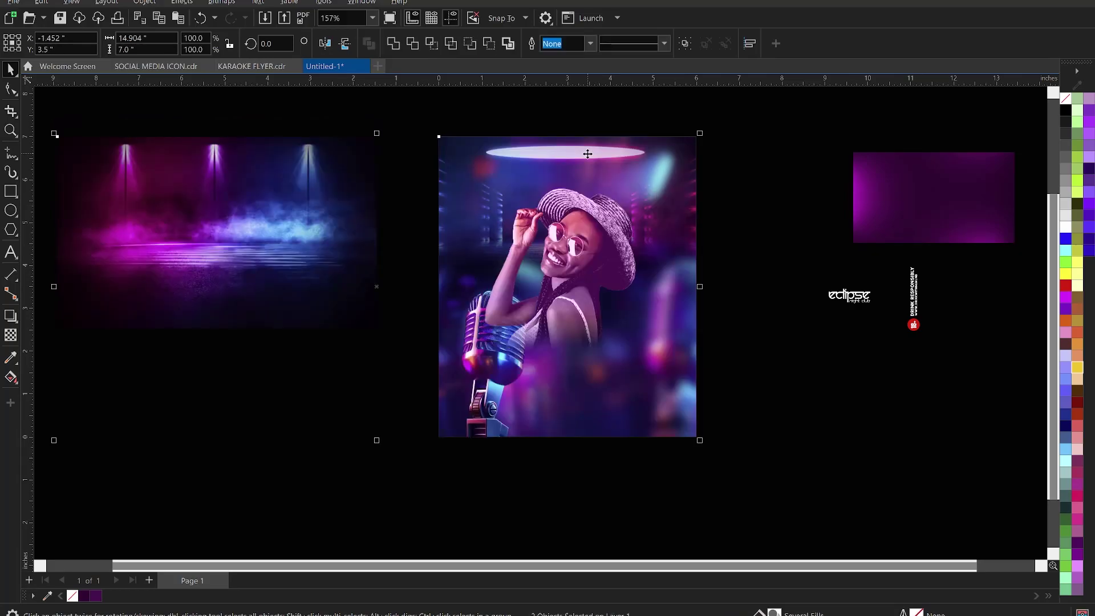
key("c")
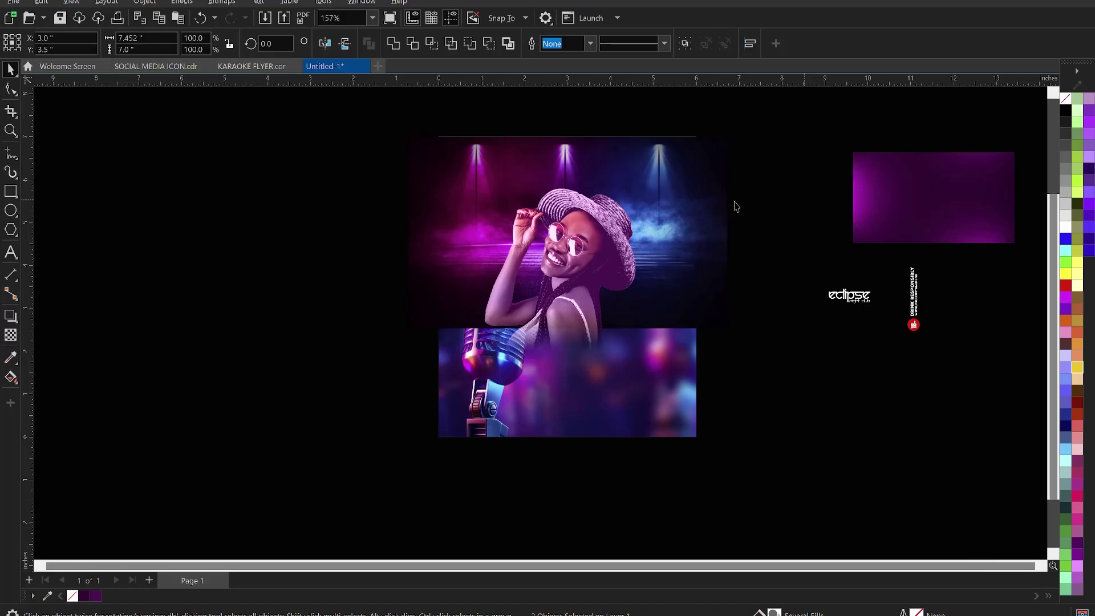
left_click(772, 198)
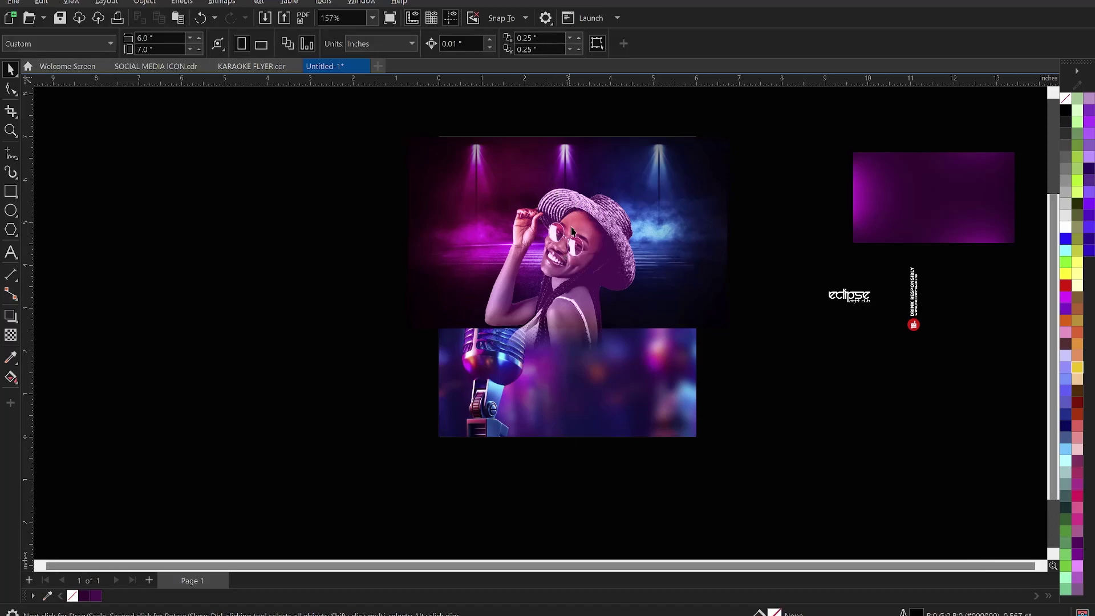
Bring the stage lights image to the front, above the portrait
left_click(412, 152)
key("Delete")
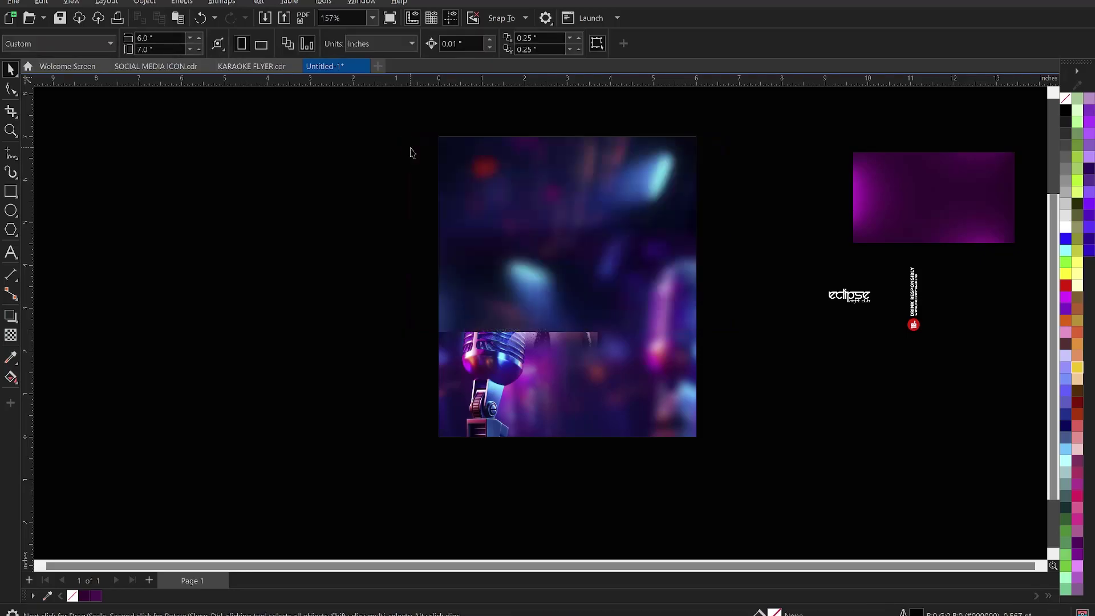
key("ctrl+z")
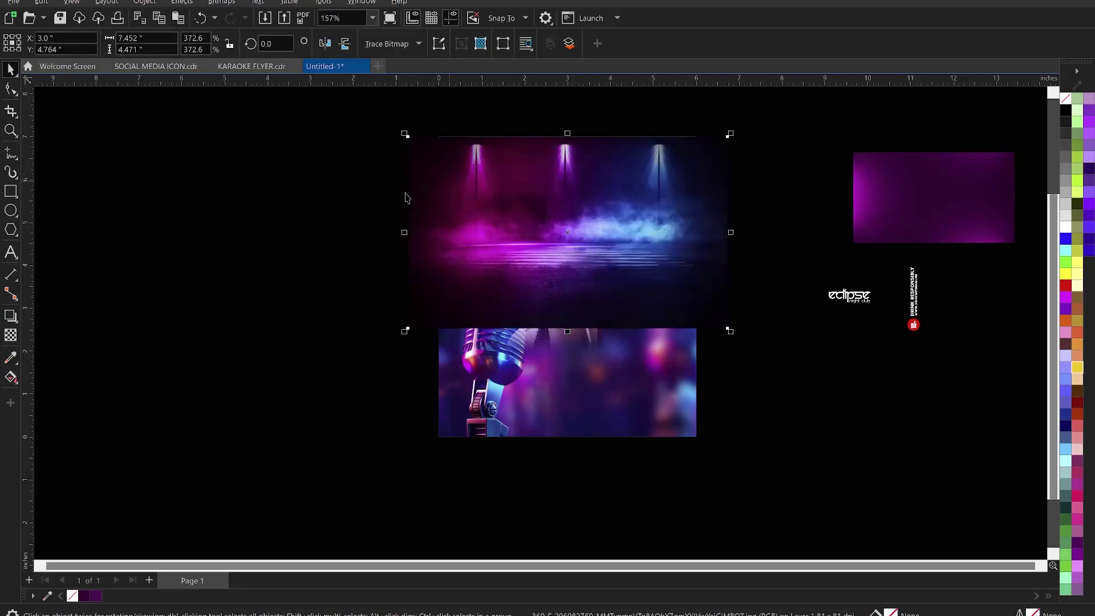
Fade out the stage lights image's left side with a 180° linear transparency and convert the result to a bitmap
left_click(17, 335)
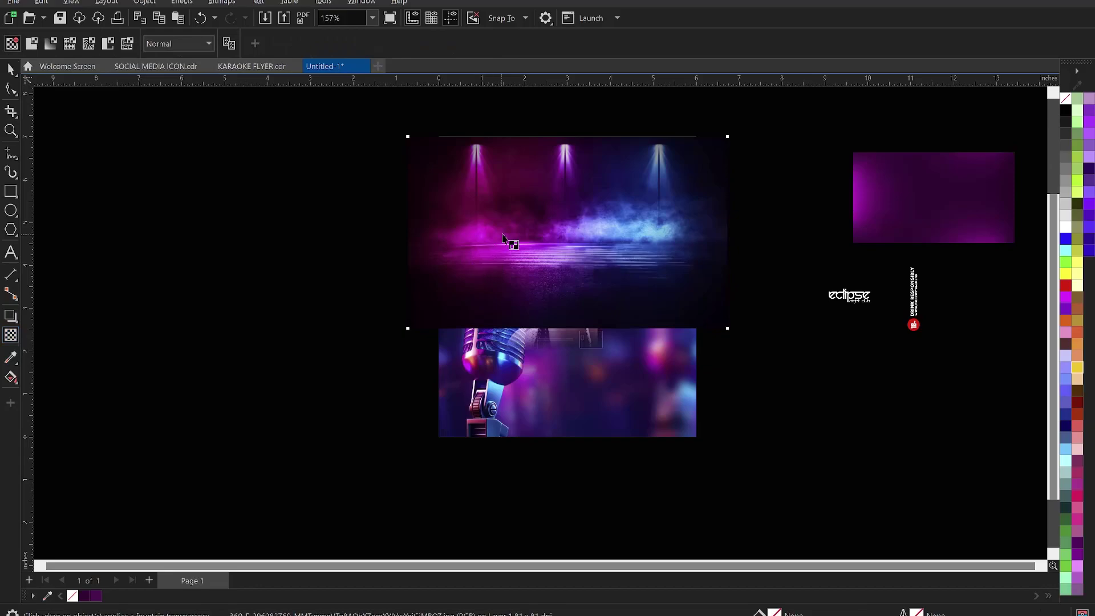
left_click_drag(540, 216, 540, 279)
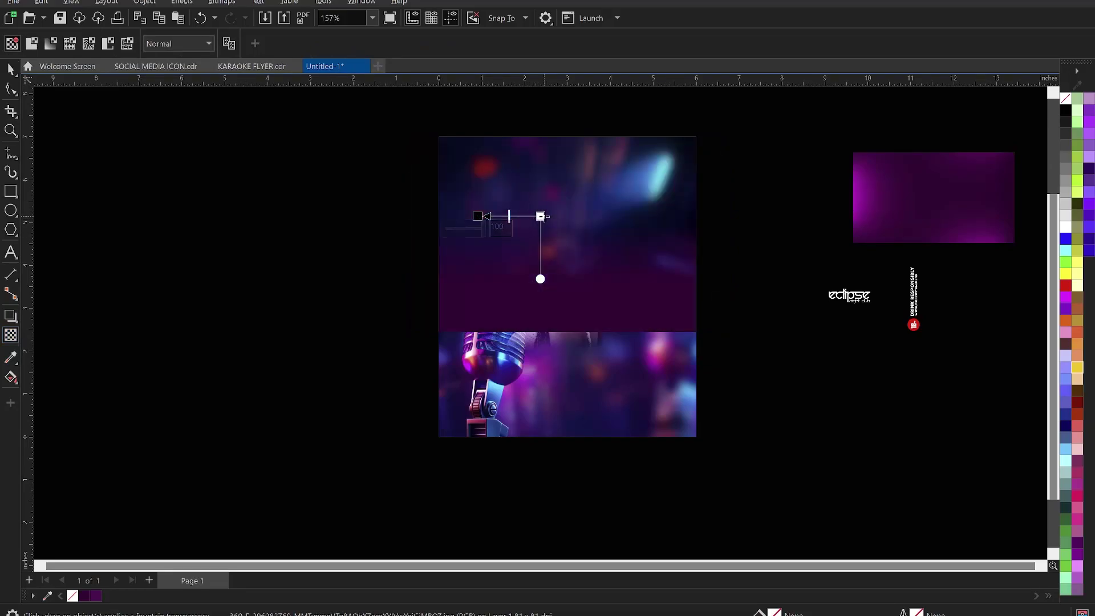
left_click_drag(554, 217, 564, 217)
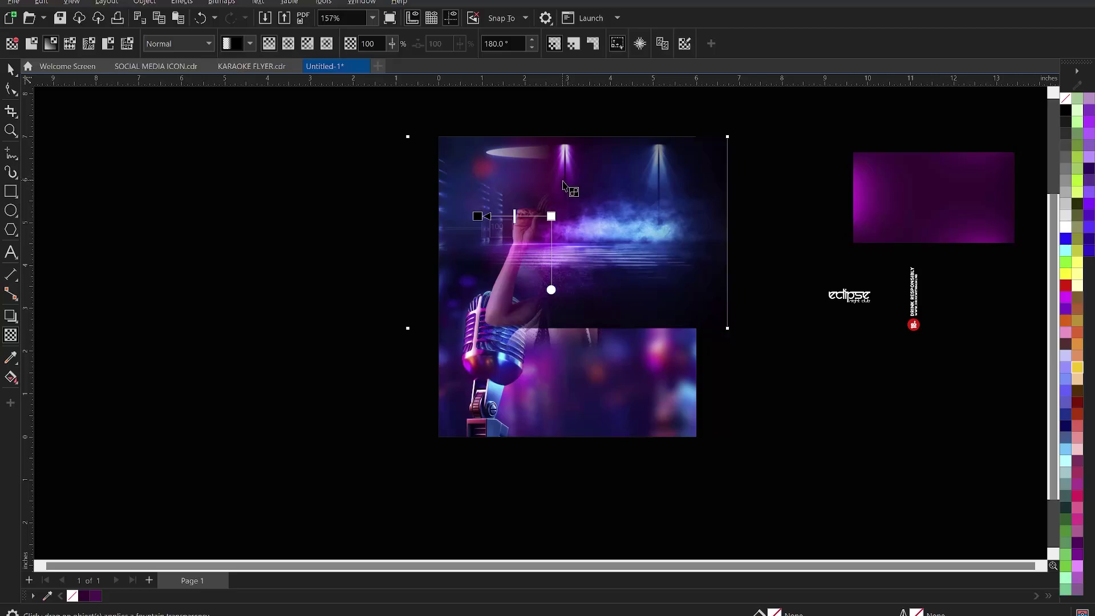
key("alt+b")
key("Escape")
key("Return")
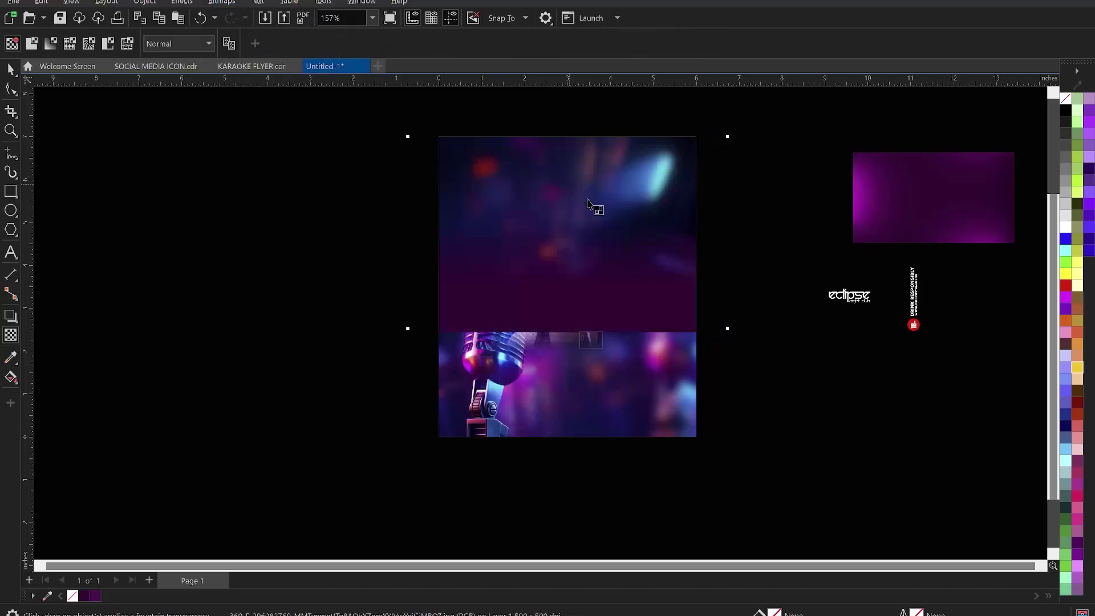
Fade out the stage lights image's right side with a linear transparency and convert the result to a bitmap
left_click_drag(591, 221, 661, 221)
key("alt+b")
key("Return")
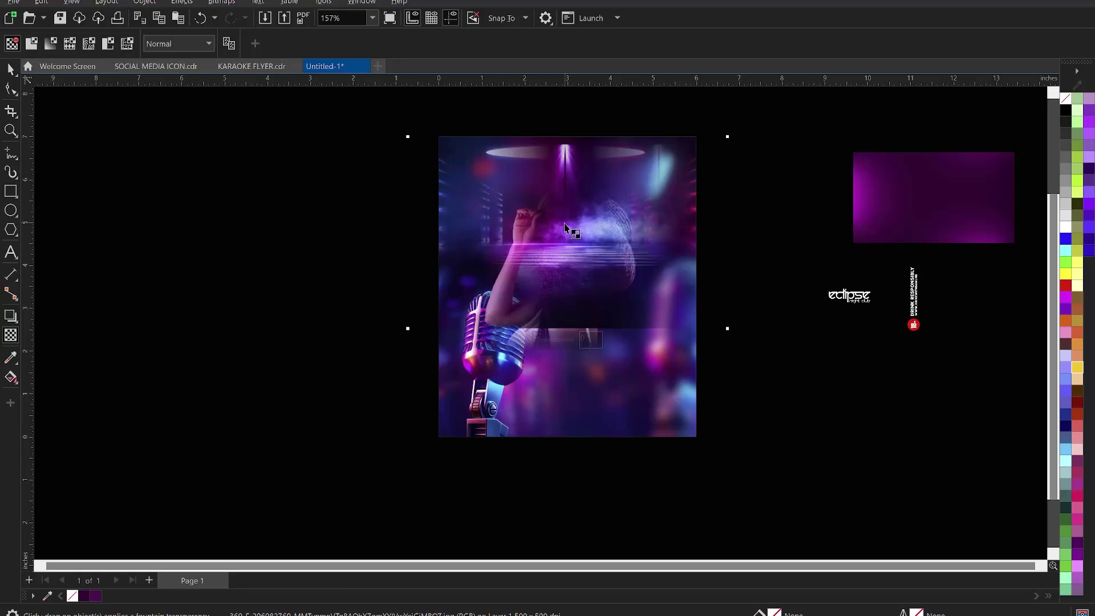
Fade out the stage lights image's lower part with a -90° linear transparency and convert the result to a bitmap
left_click_drag(564, 217, 564, 262)
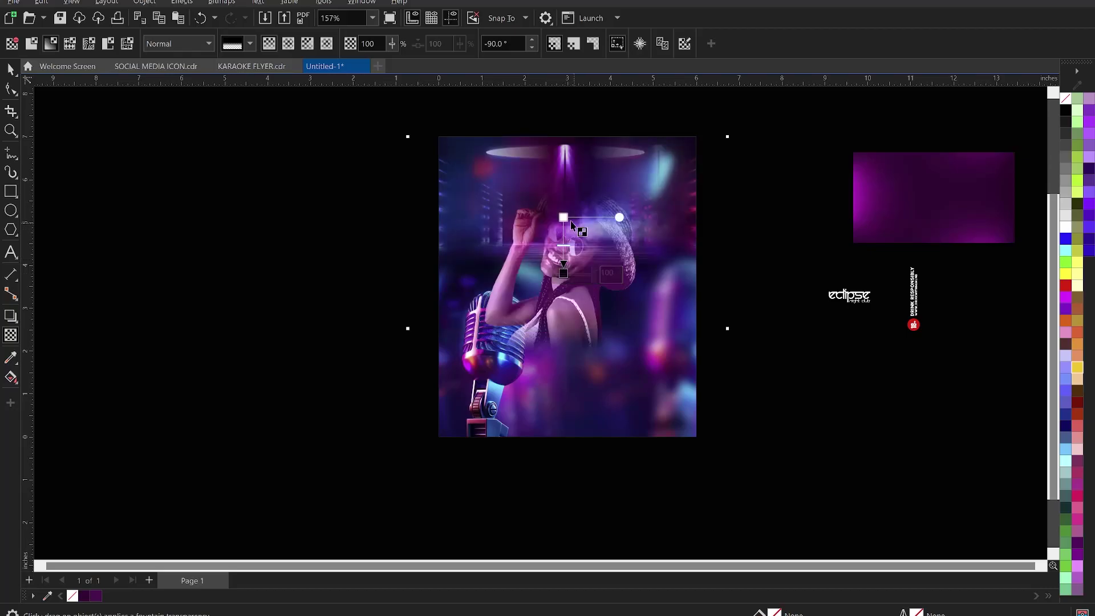
key("alt+b")
key("Down")
key("Return")
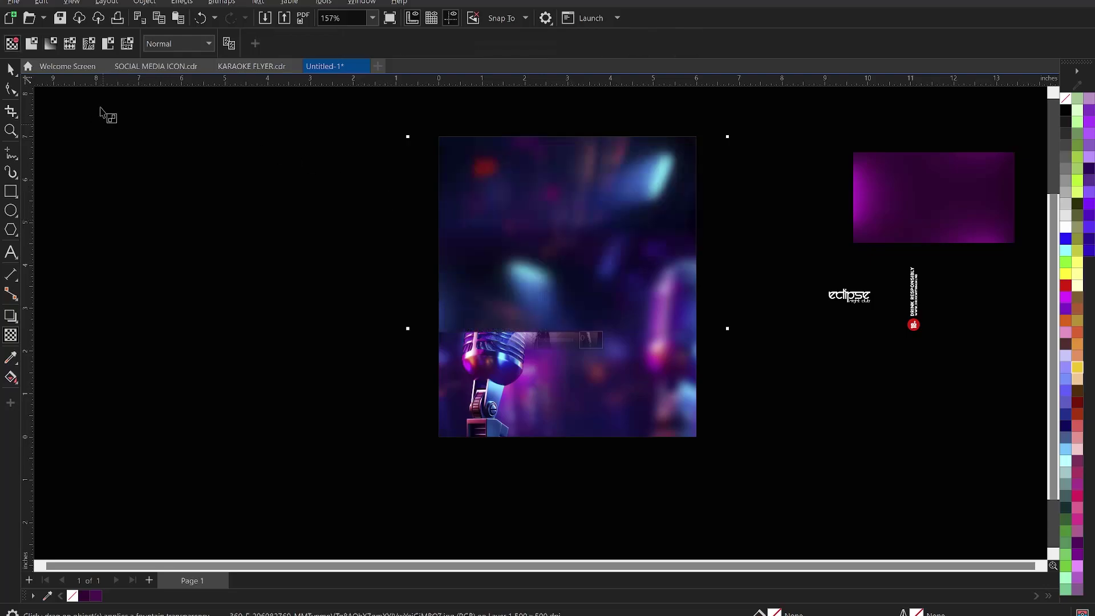
Set the faded stage lights image's merge mode to Soft Light and deselect it
left_click(183, 45)
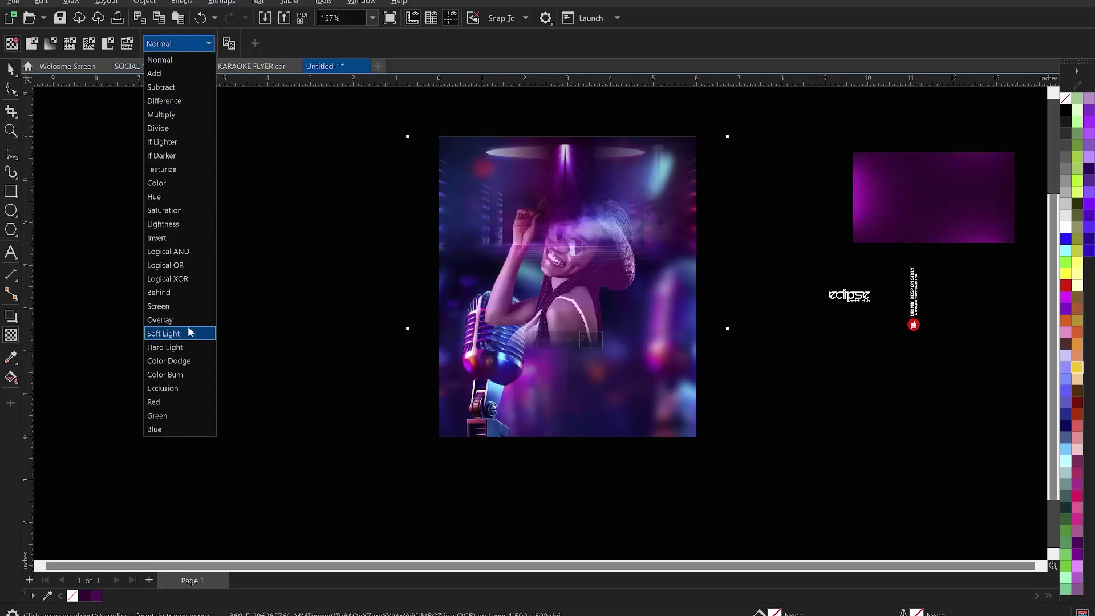
left_click(176, 337)
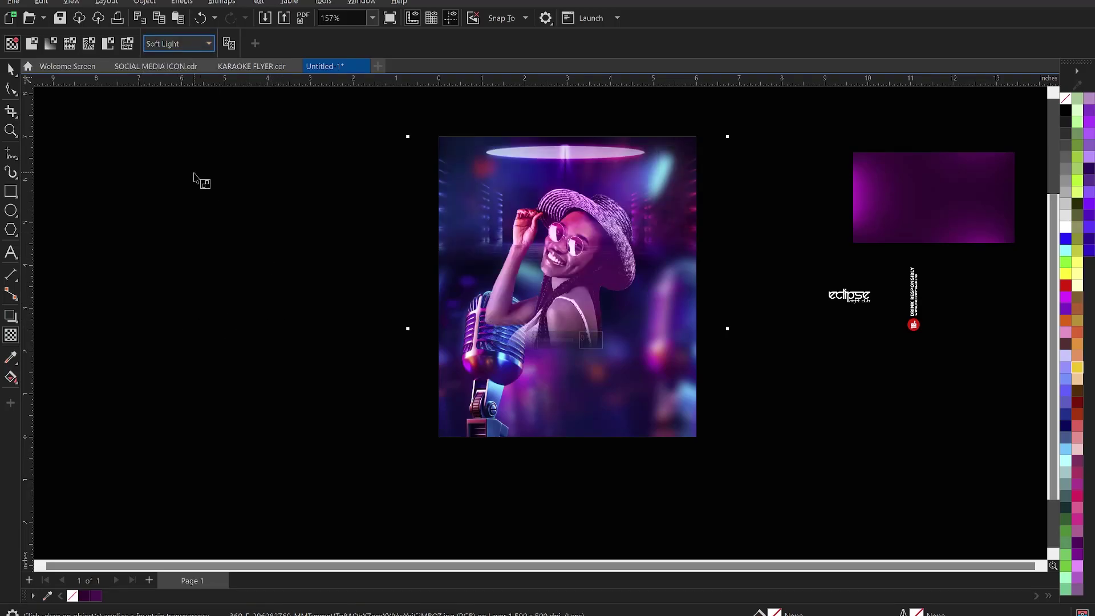
left_click(11, 70)
left_click(382, 169)
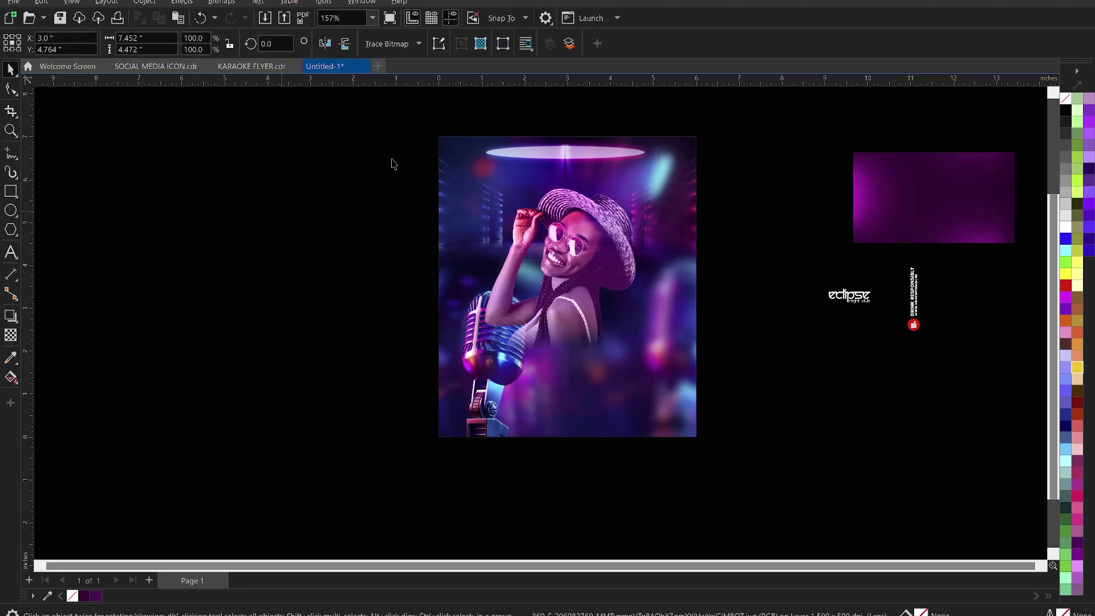
Move the stage lights image slightly down to X 2.961, Y 4.618 inches so its central spotlight sits on the glowing ellipse
scroll(556, 165, "up", 1)
scroll(579, 165, "up", 1)
left_click(564, 143)
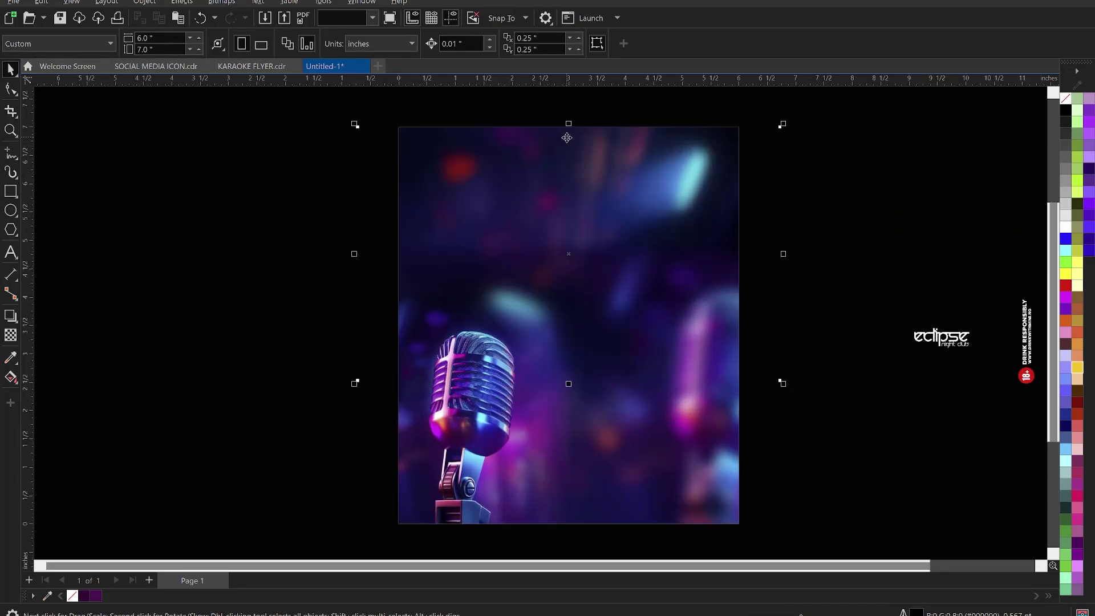
mouse_move(565, 144)
left_mouse_down()
mouse_move(562, 152)
mouse_move(565, 144)
left_mouse_up()
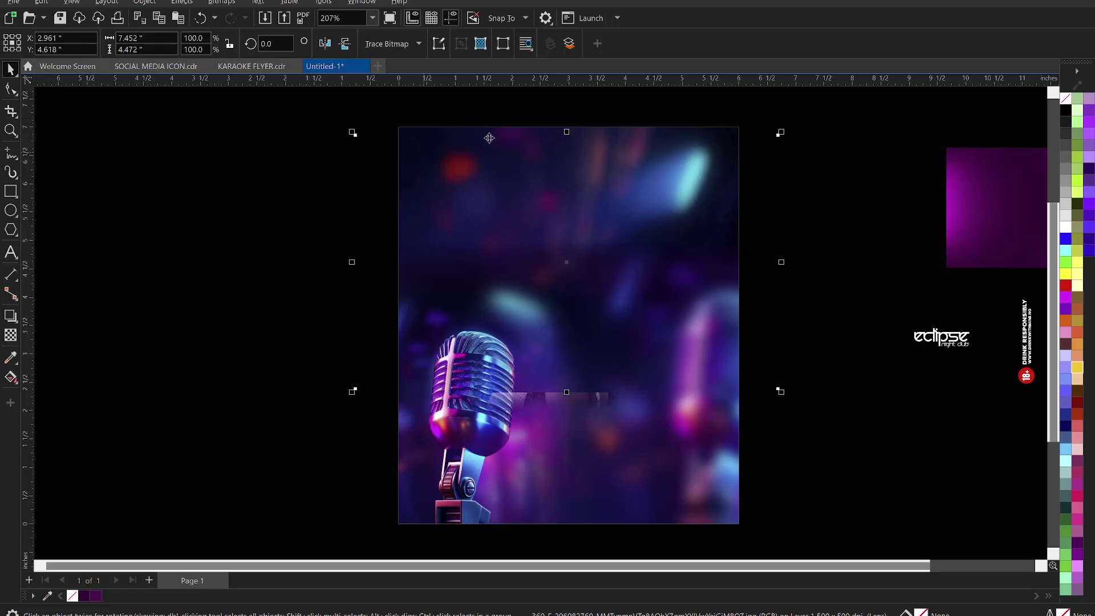
left_click(244, 240)
scroll(693, 223, "down", 1)
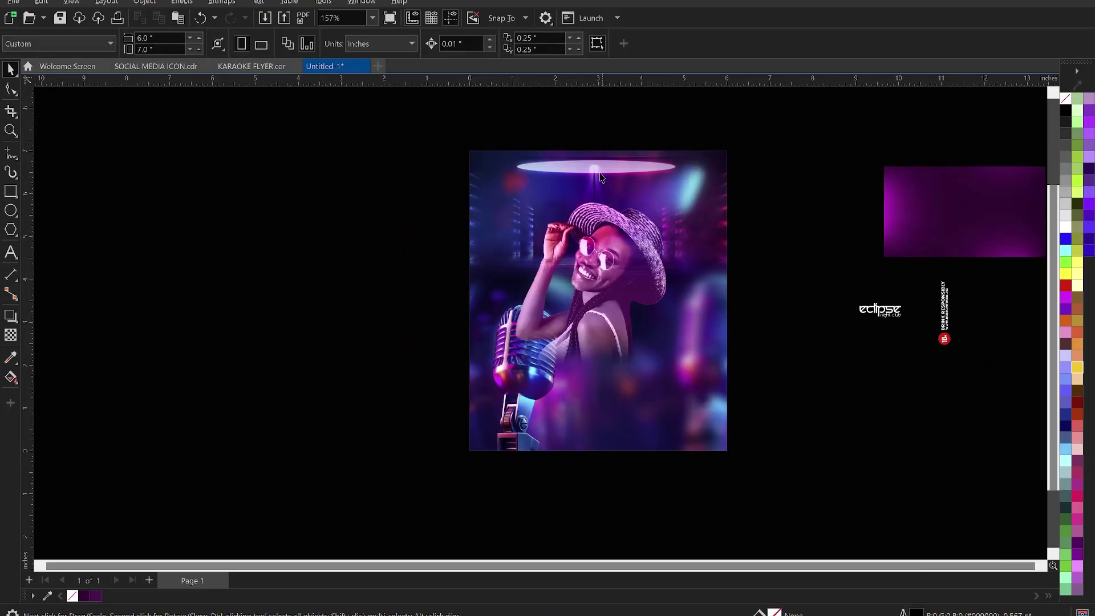
scroll(599, 177, "up", 1)
scroll(595, 171, "up", 1)
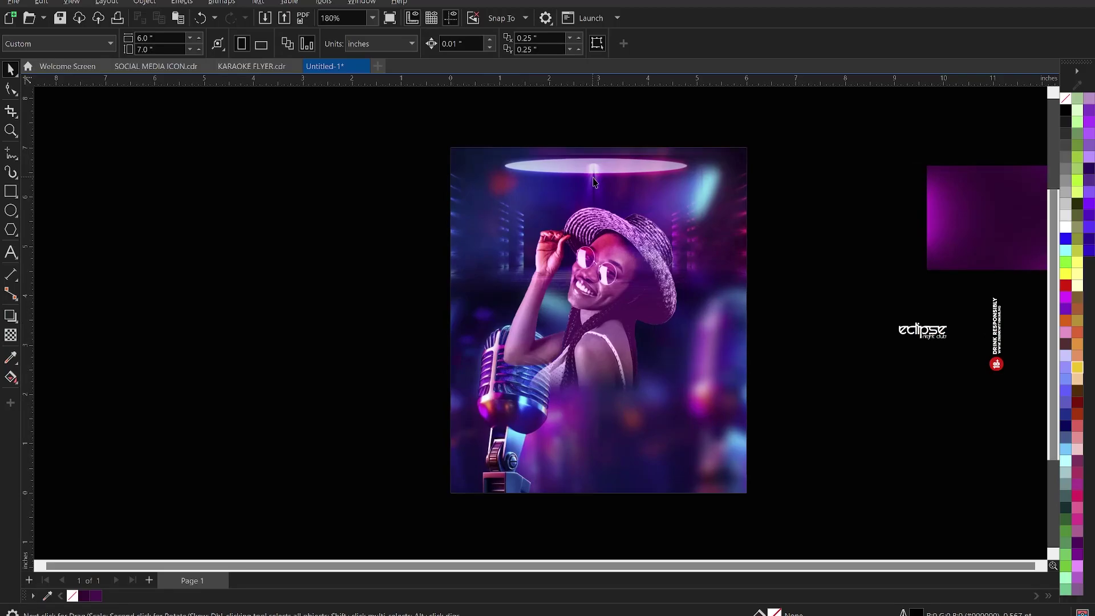
Nudge the stage lights image up to about Y 4.65 inches beneath the glowing ellipse and deselect it
left_click(594, 181)
left_click_drag(594, 178, 593, 178)
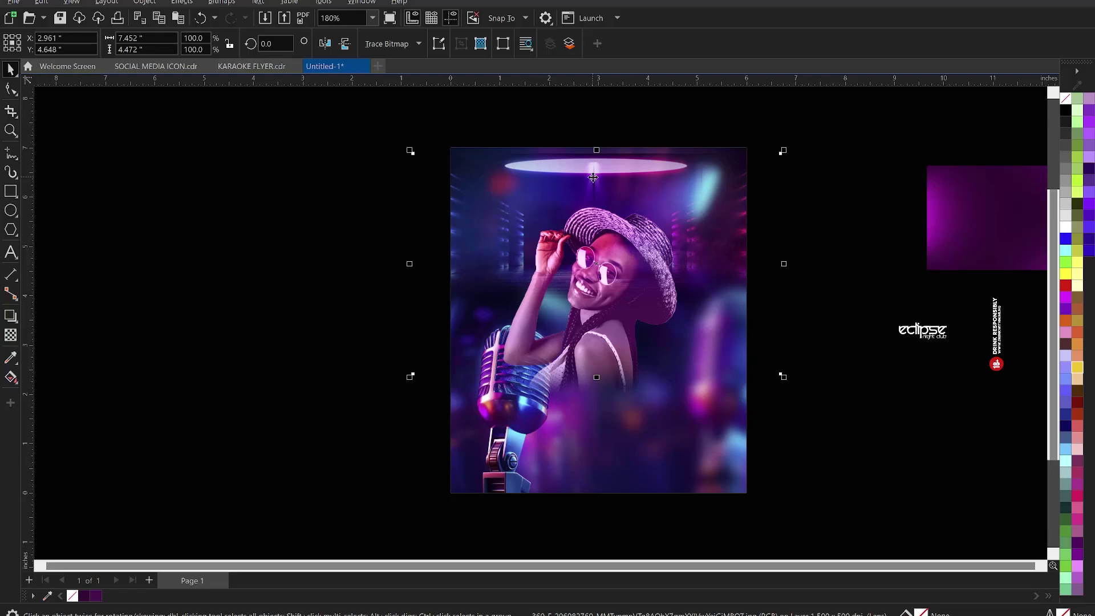
left_click_drag(593, 178, 593, 178)
left_click(345, 246)
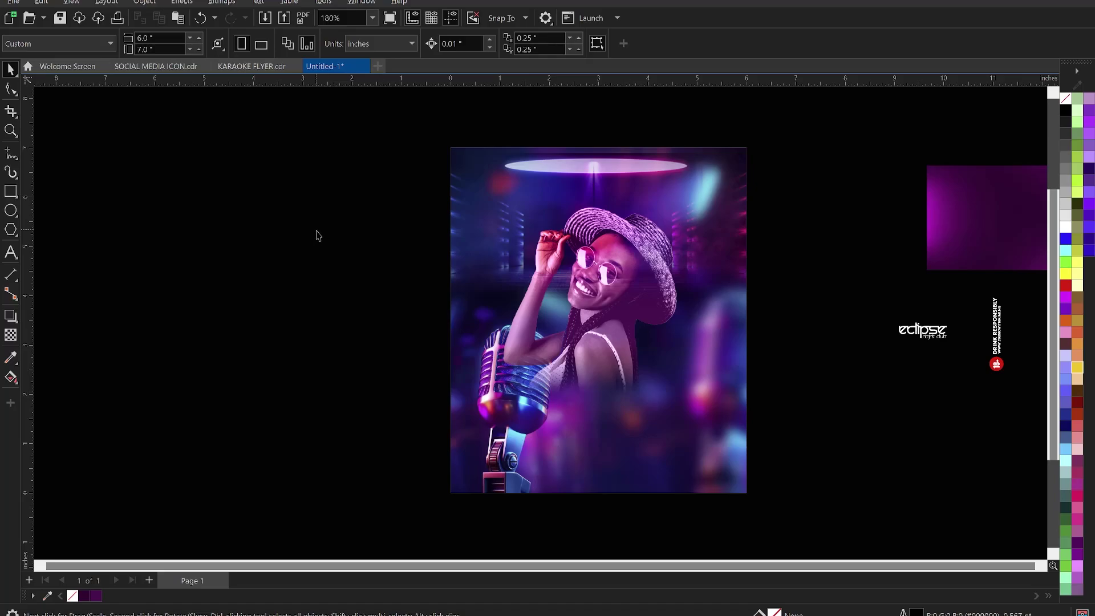
Import the purple glow image "images (2)" from the GOOD VIVES folder and place it beside the page about 3.08 by 2.47 inches
right_click(311, 168)
left_click(369, 240)
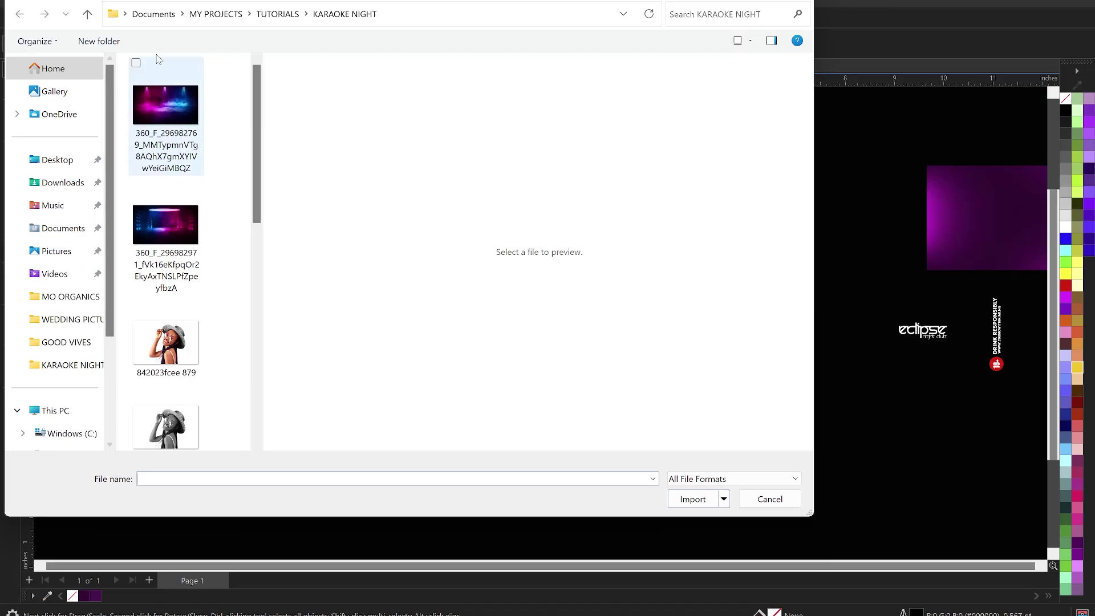
left_click(278, 13)
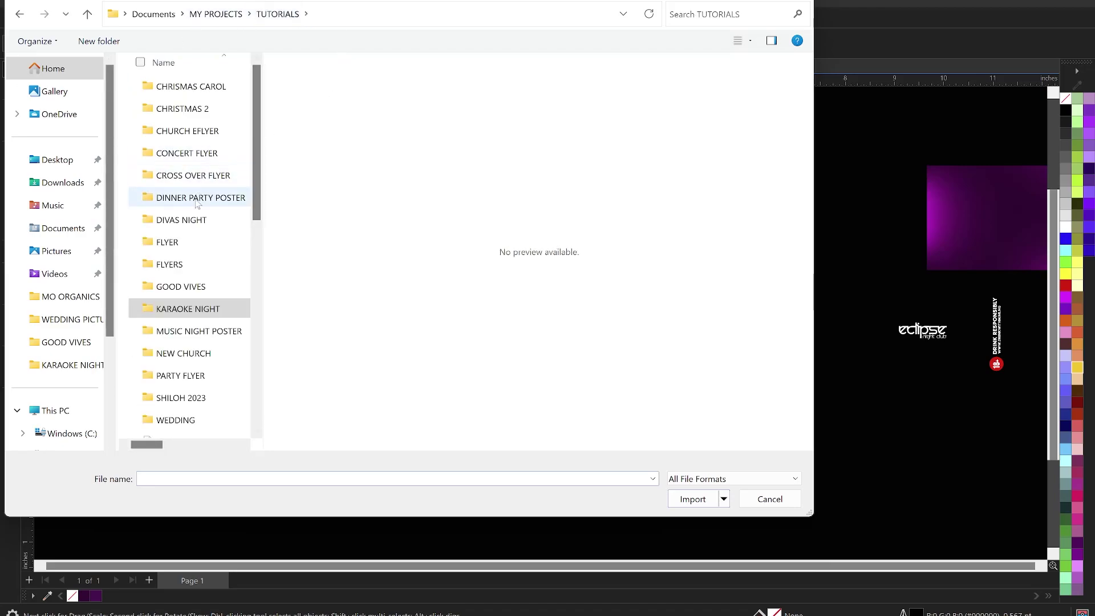
double_click(197, 287)
scroll(182, 188, "down", 3)
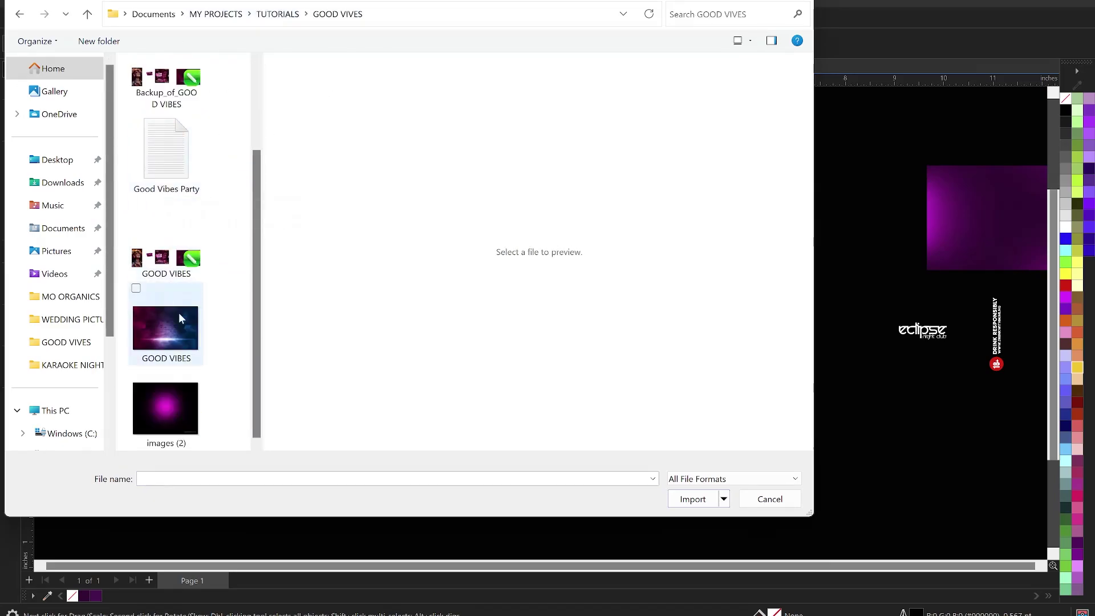
double_click(182, 419)
left_click_drag(254, 271, 409, 395)
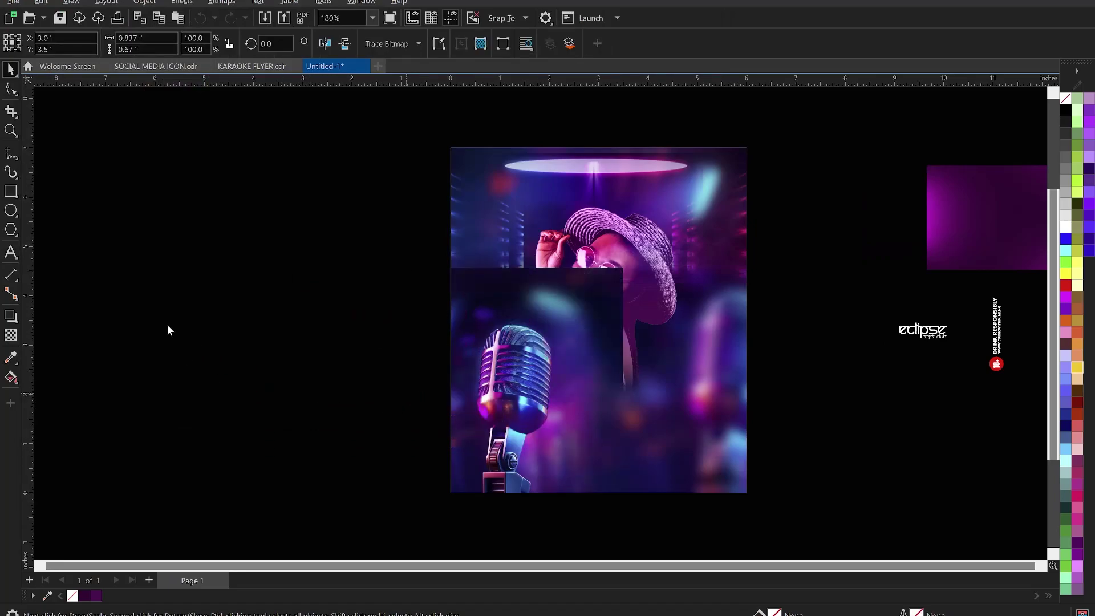
left_click(138, 313)
Fade out the purple glow image's right edge with a linear transparency and convert the result to a bitmap
left_click(317, 346)
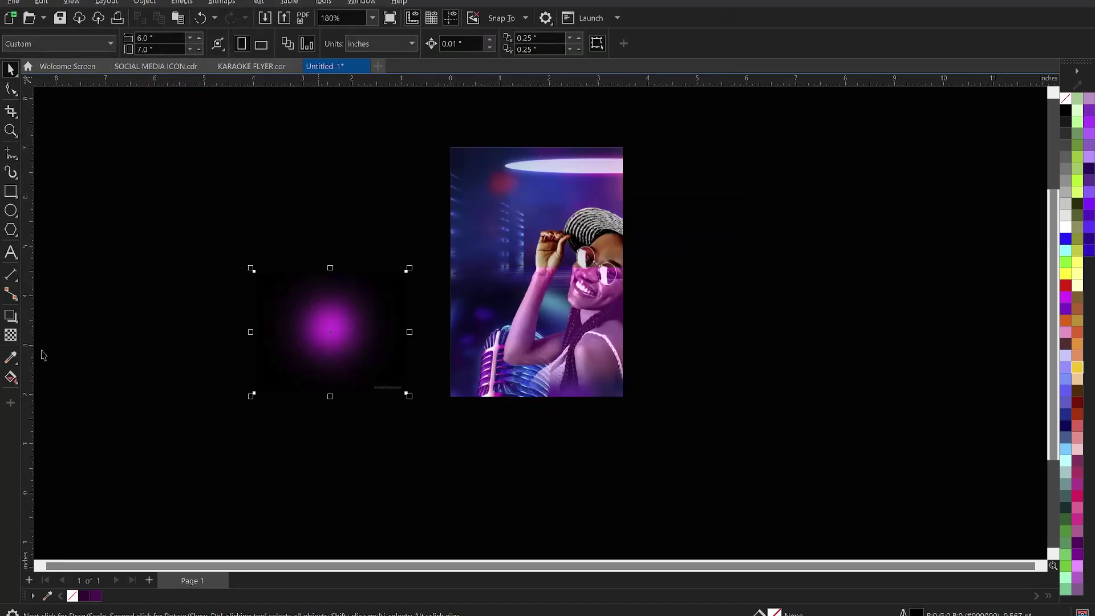
left_click(7, 340)
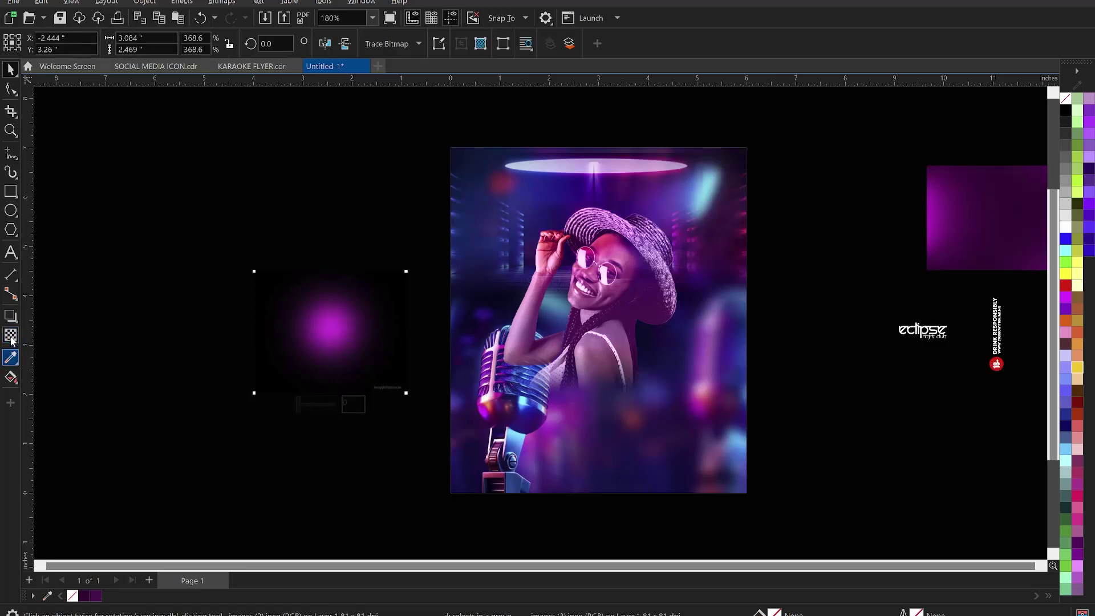
left_click_drag(363, 327, 405, 326)
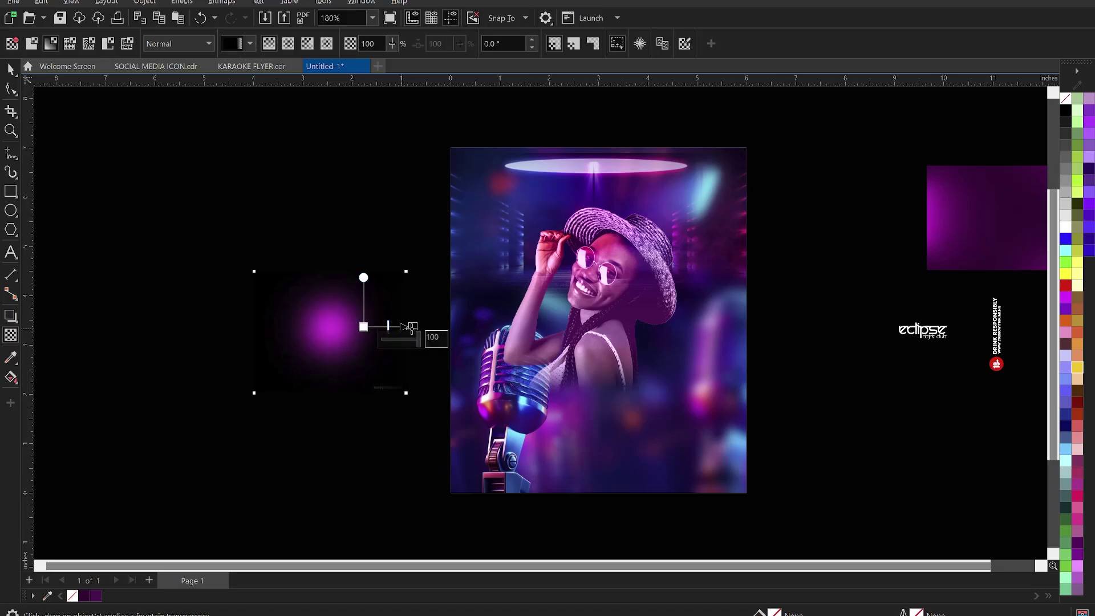
left_click_drag(411, 326, 399, 326)
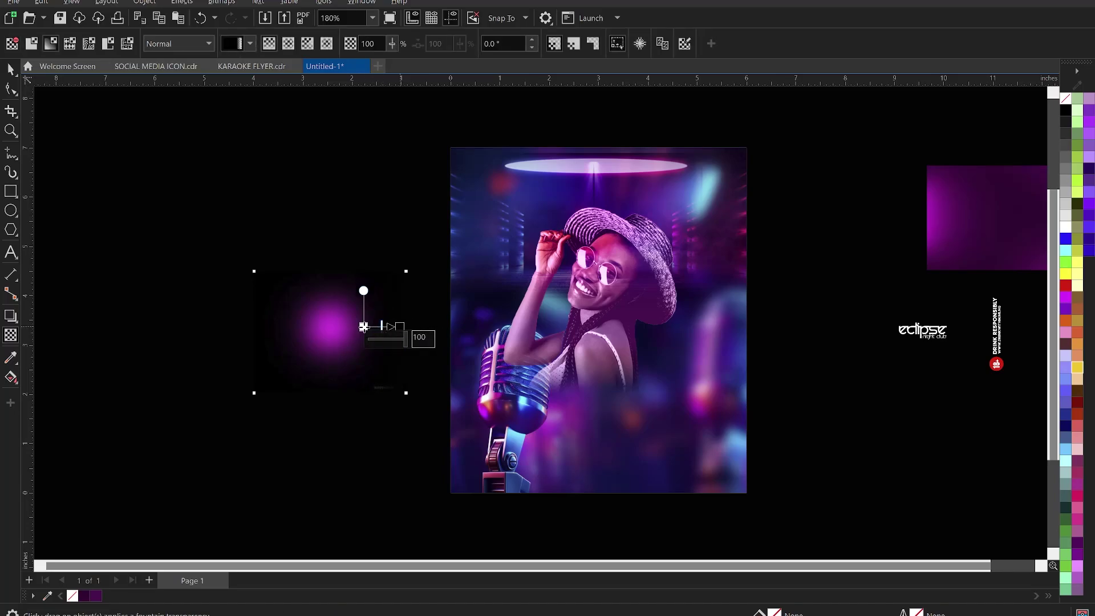
key("space")
key("alt+b")
key("Return")
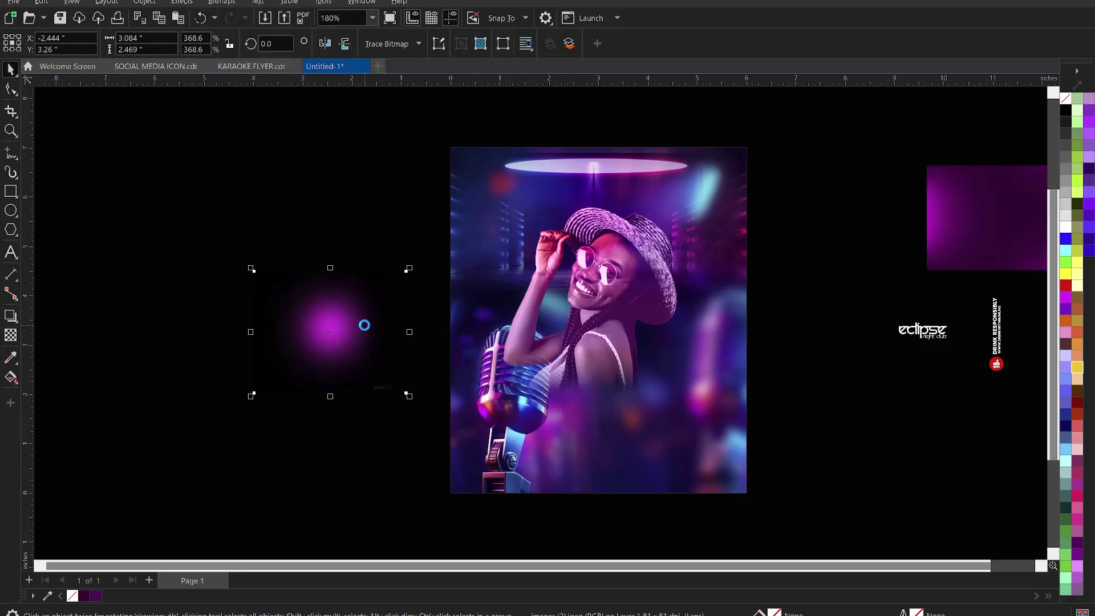
Fade out the purple glow image's lower edge with a linear transparency and convert the result to a bitmap
key("space")
left_click_drag(330, 365, 330, 393)
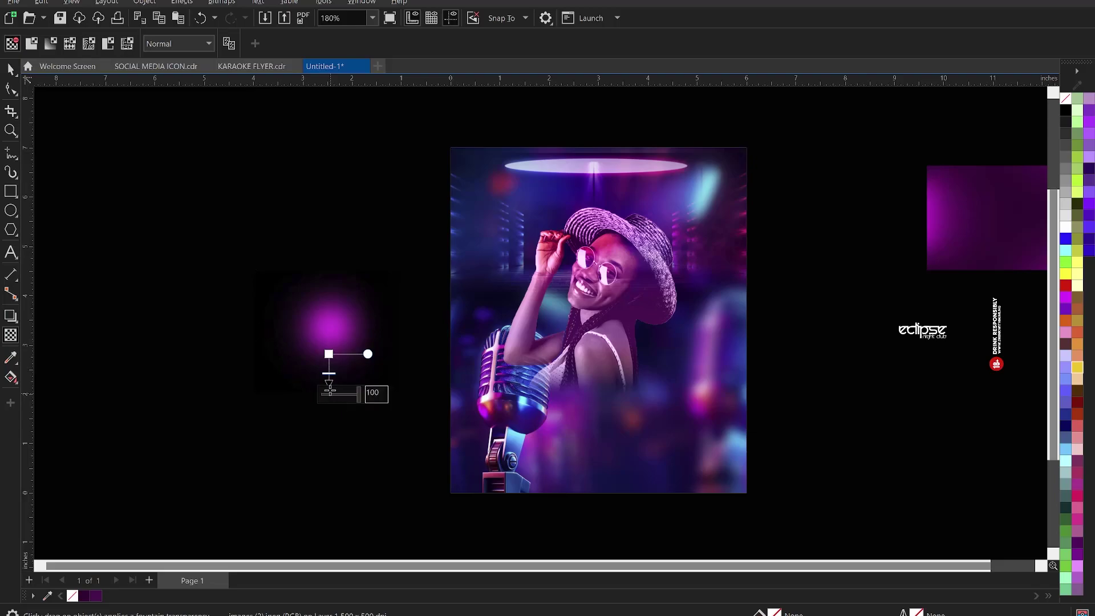
key("space")
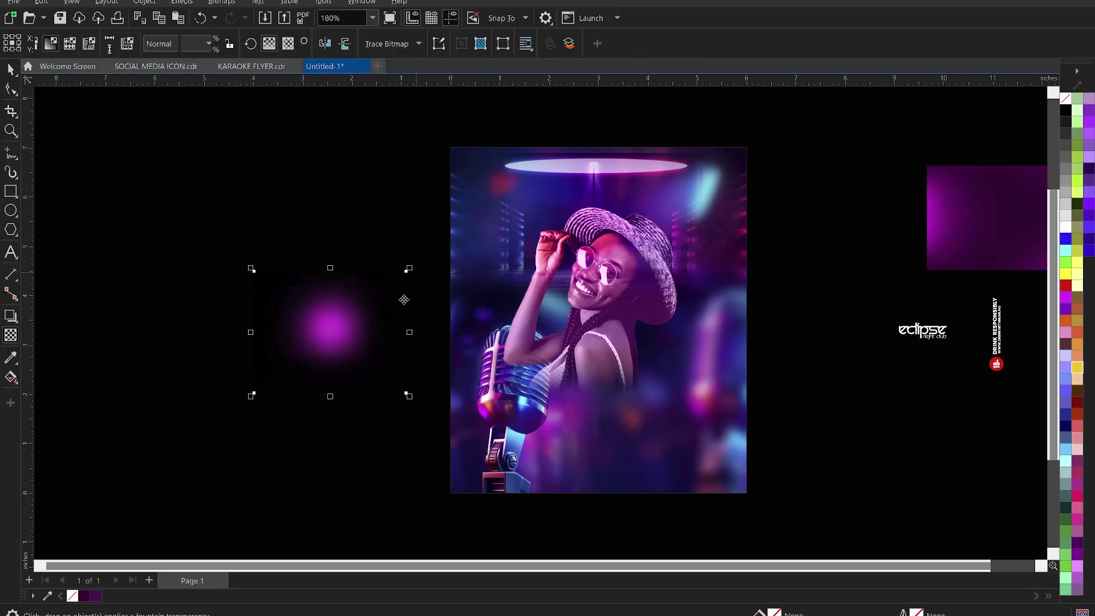
key("alt+b")
key("Escape")
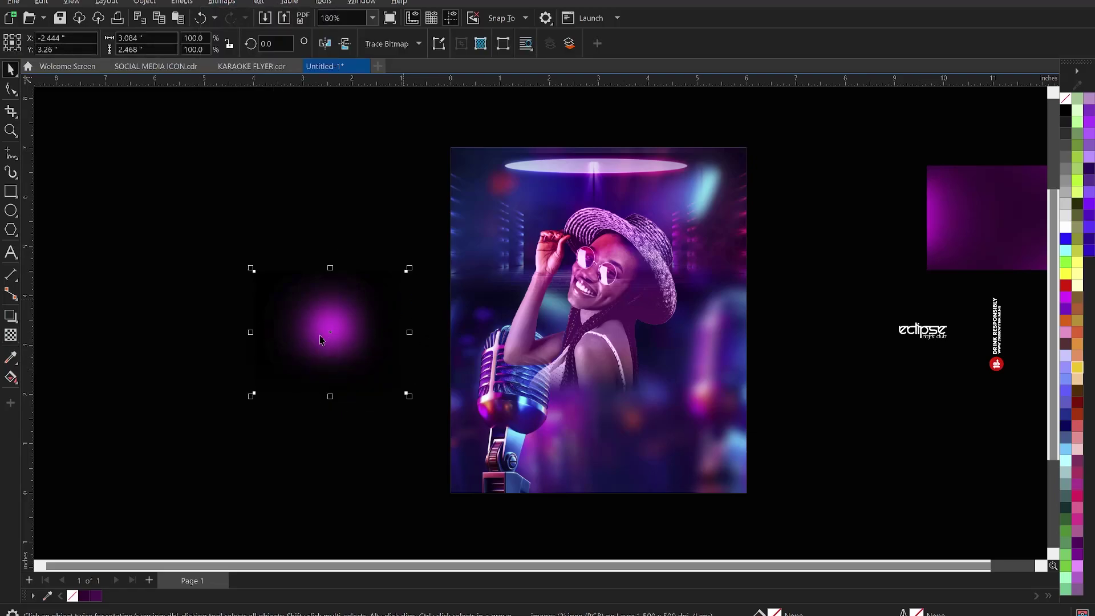
Fade out the purple glow image's left edge with a linear transparency and convert the result to a bitmap
key("space")
left_click_drag(283, 327, 264, 327)
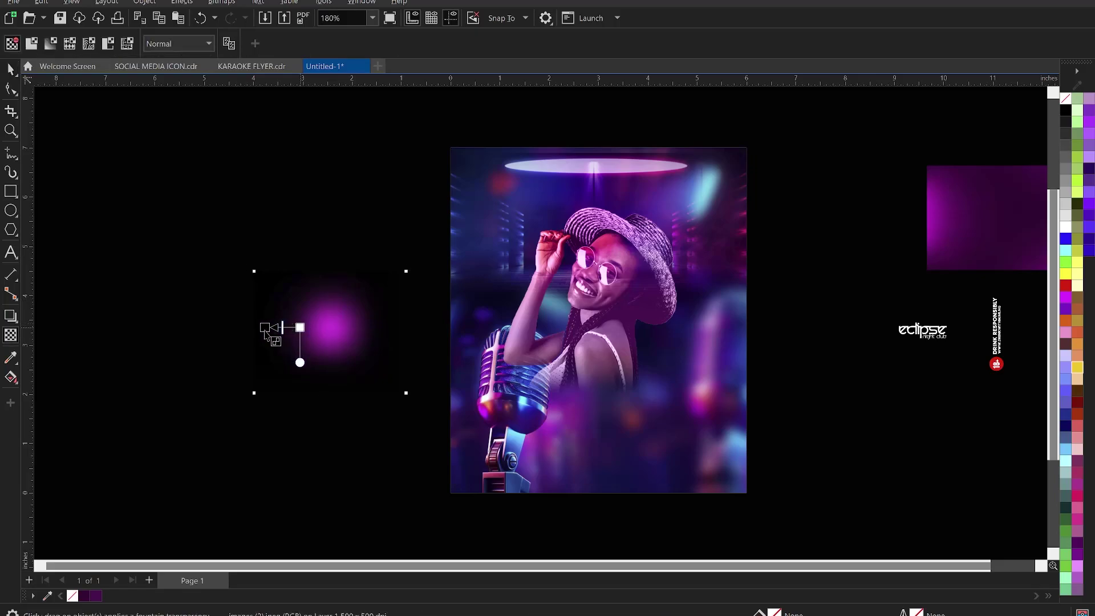
key("alt+b")
key("Escape")
key("ctrl+z")
key("space")
key("space")
Fade out the purple glow image's upper edge with a linear transparency and convert the result to a bitmap
left_click_drag(327, 294, 327, 273)
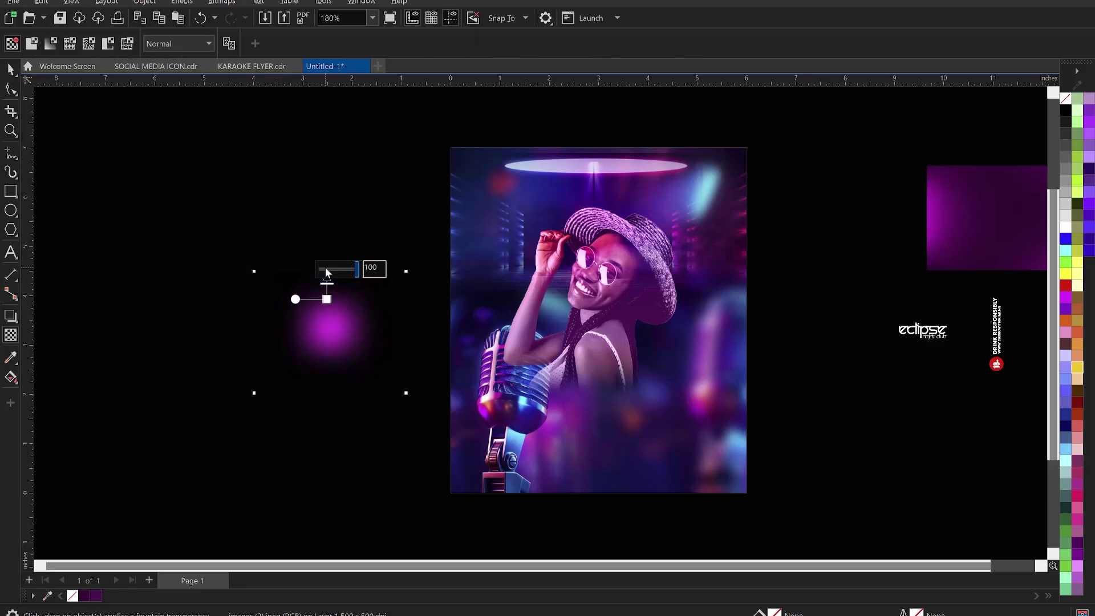
key("space")
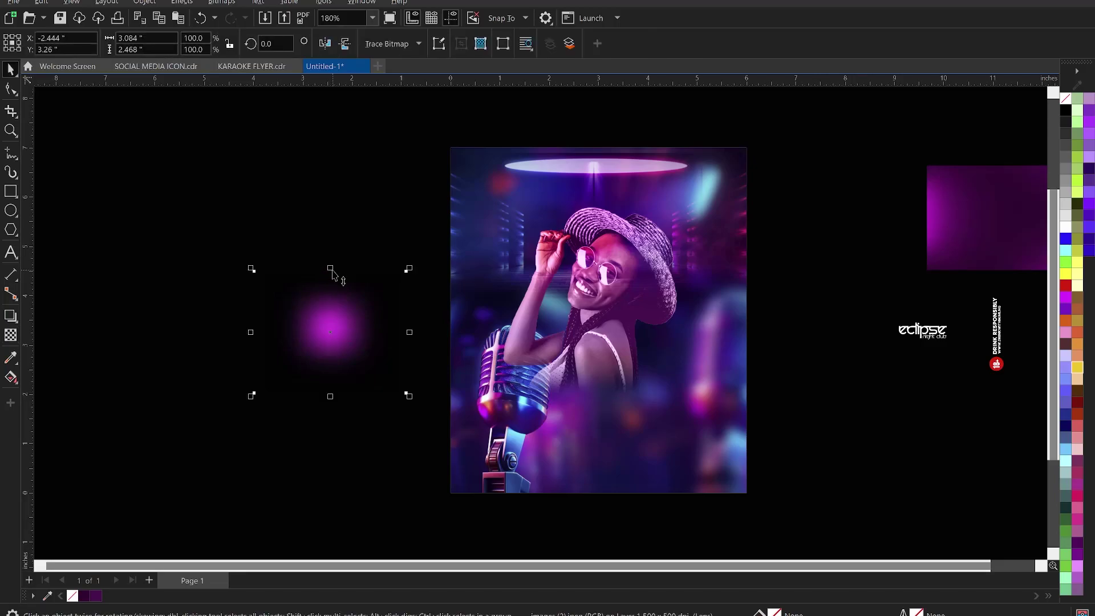
key("space")
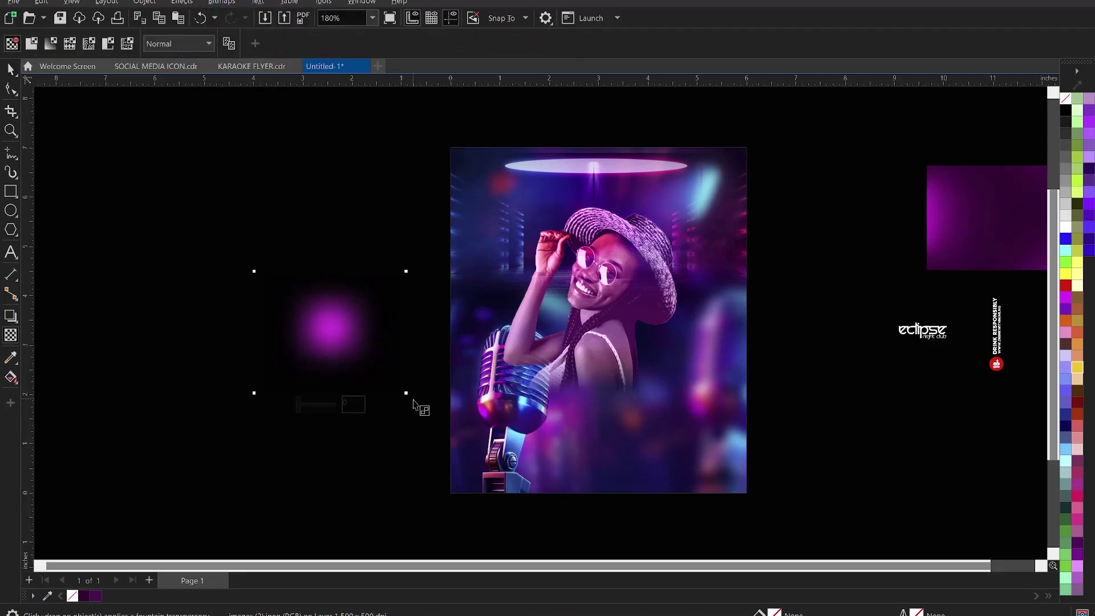
key("space")
Scale the purple glow to about 1.6 by 1.28 inches and place it over the woman's forehead at X 3.131, Y 5.001 inches
left_click_drag(408, 396, 369, 386)
left_click_drag(333, 325, 605, 245)
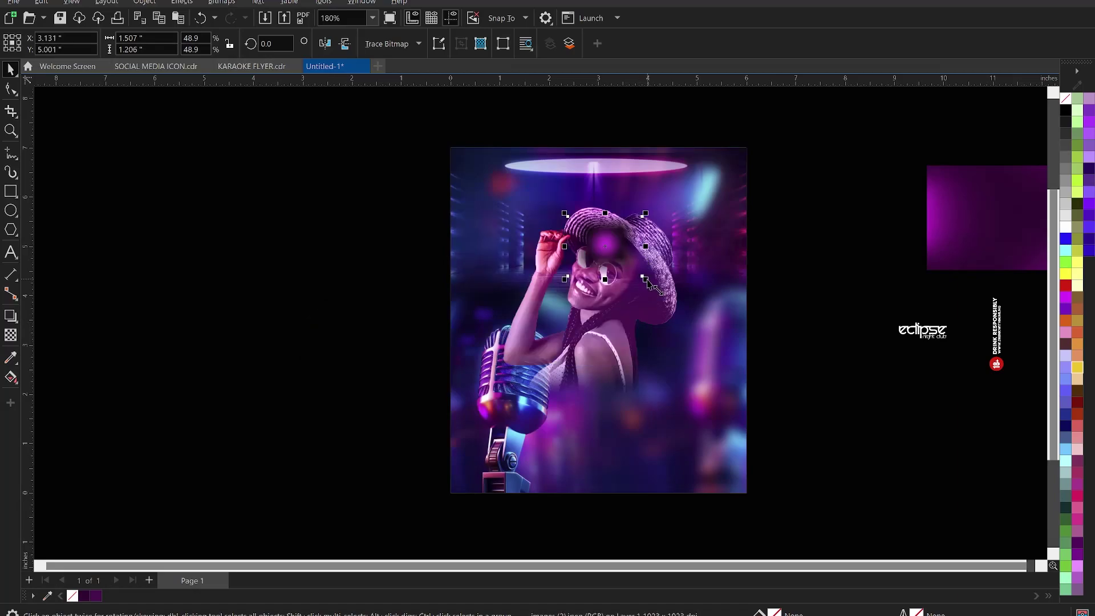
left_click_drag(647, 280, 656, 284)
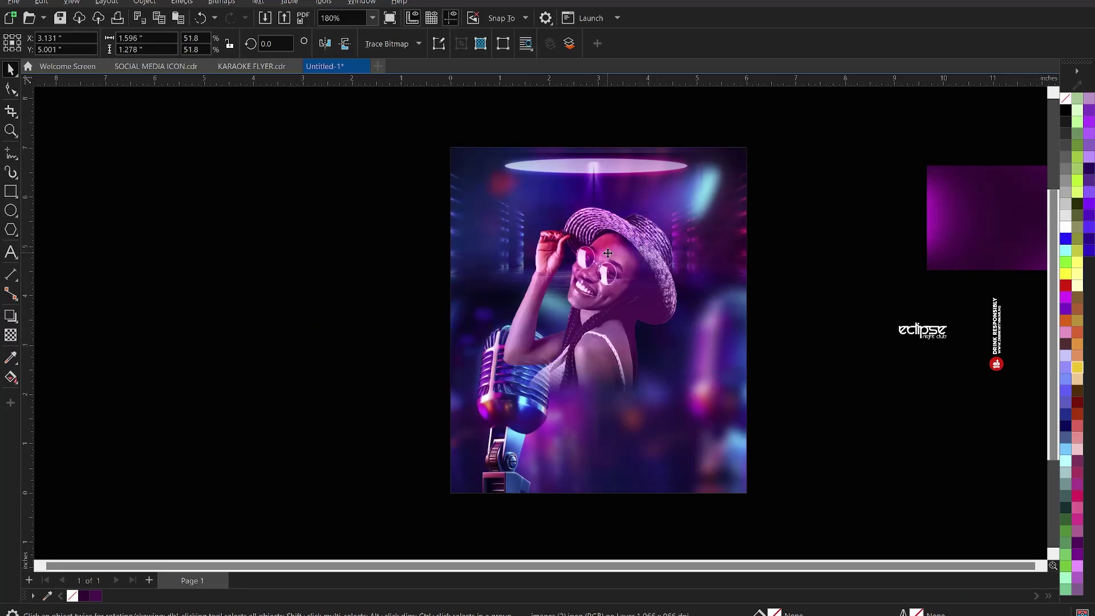
Set the purple glow's merge mode to Screen and deselect it
left_click(10, 335)
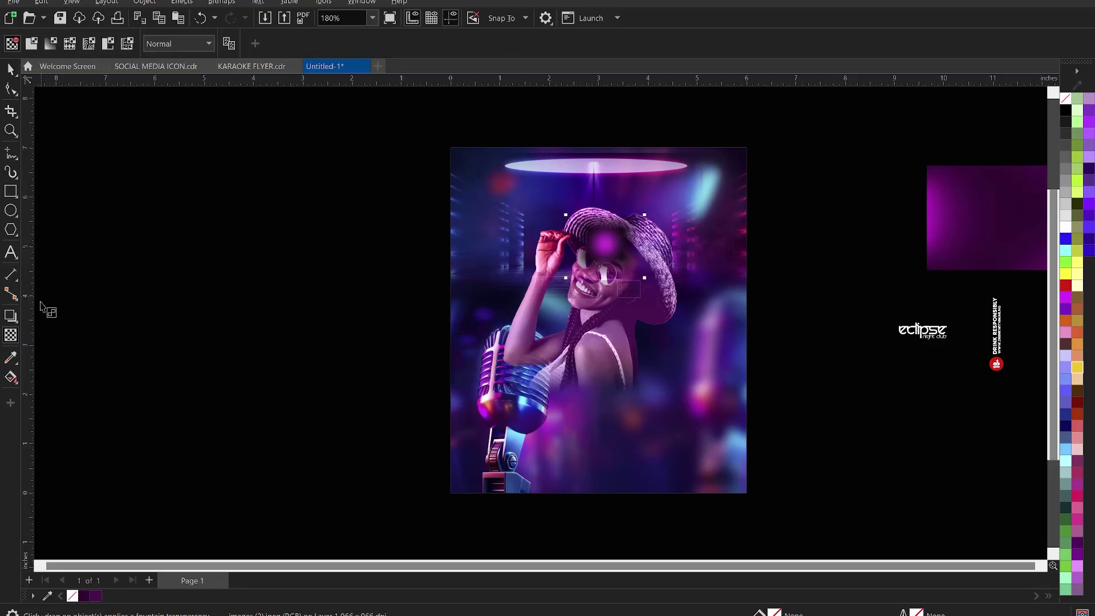
left_click(205, 45)
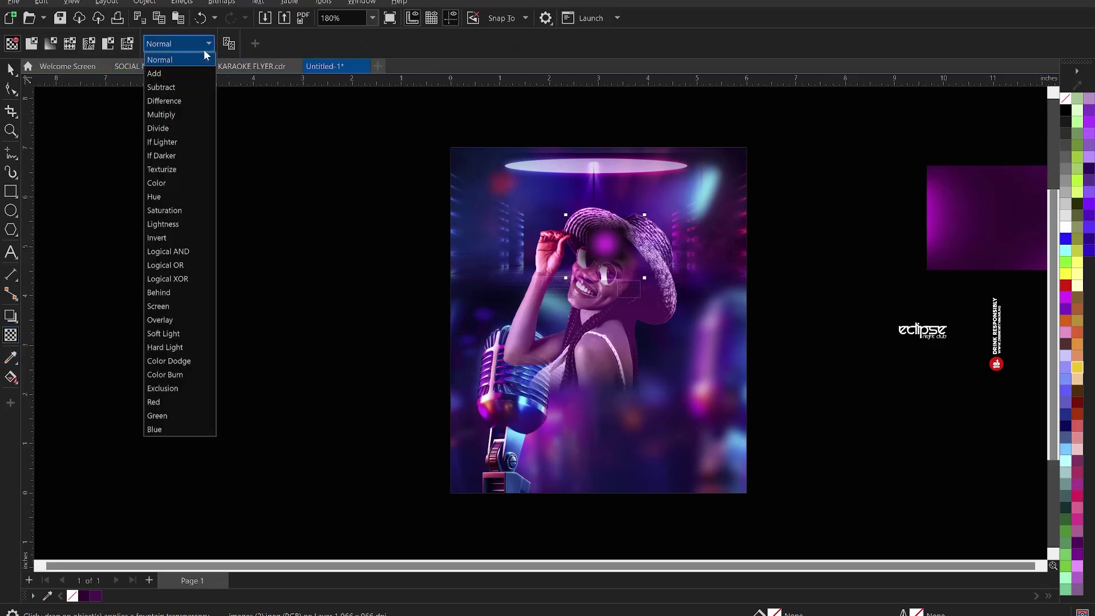
left_click(166, 74)
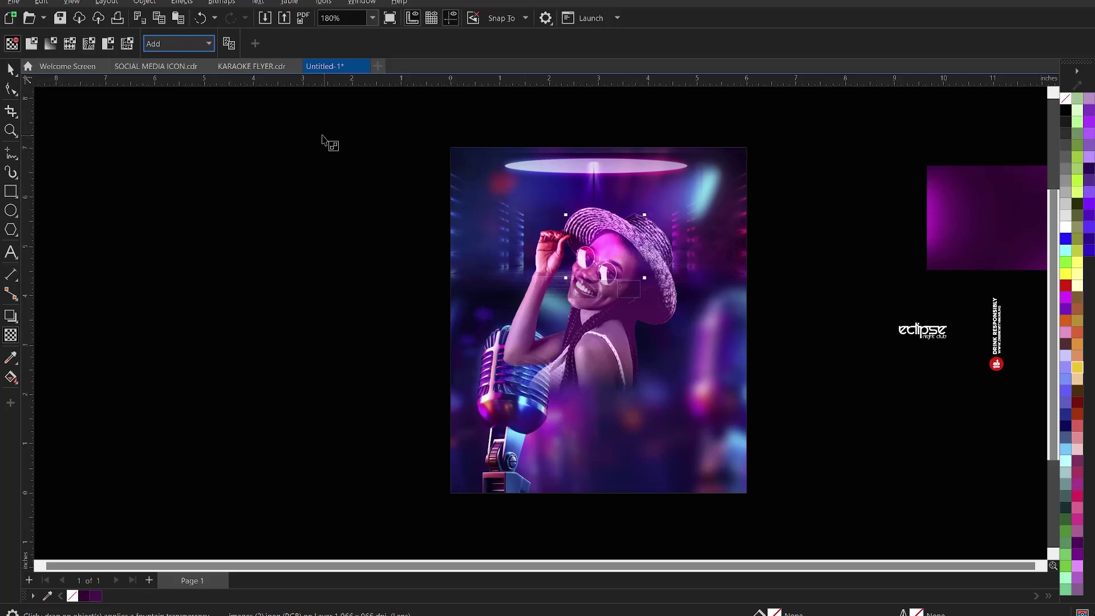
left_click(184, 47)
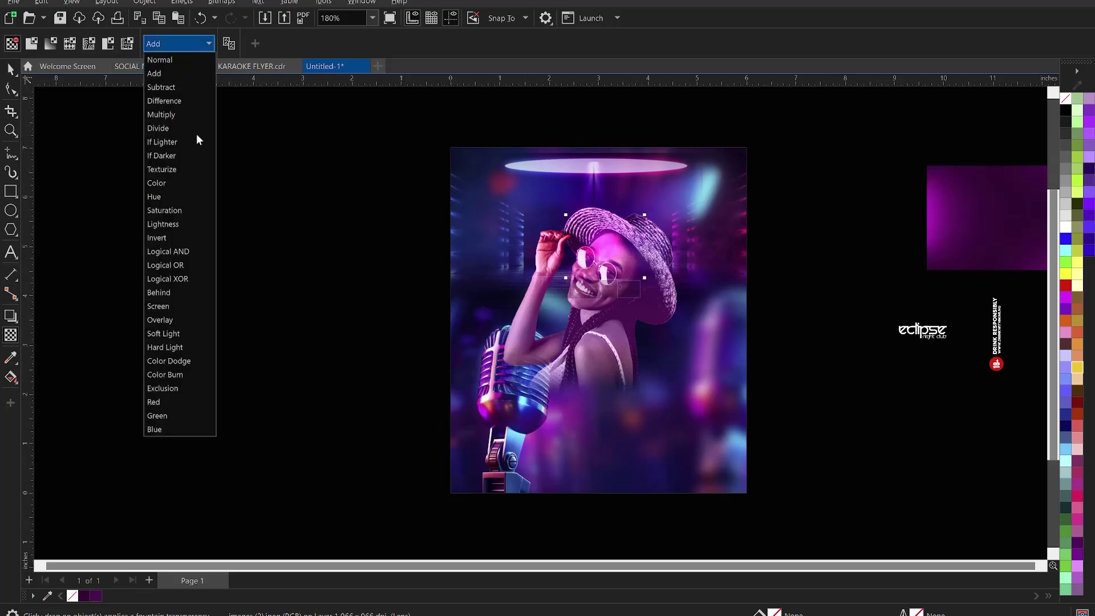
left_click(173, 307)
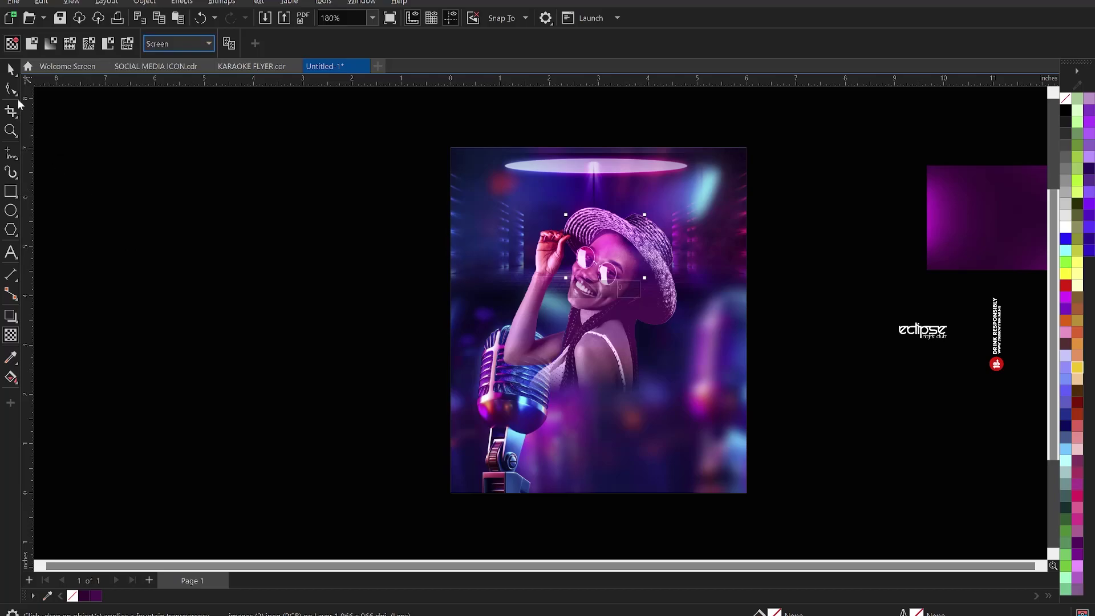
left_click(10, 70)
left_click(210, 241)
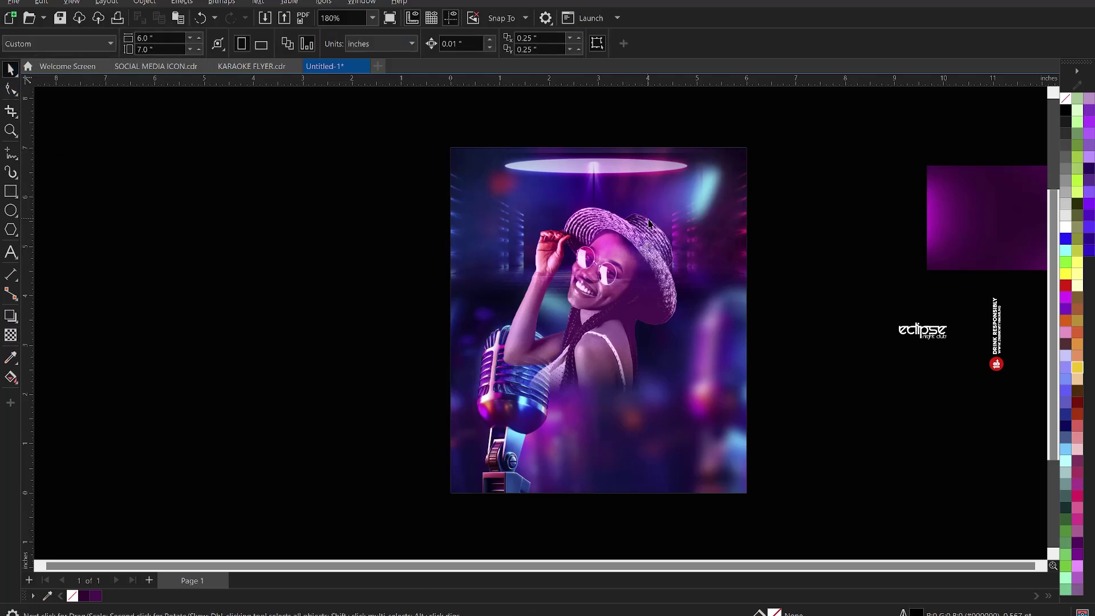
Move the purple glow slightly to X 3.033, Y 4.943 inches on the woman's face and deselect it
left_click_drag(608, 241, 602, 245)
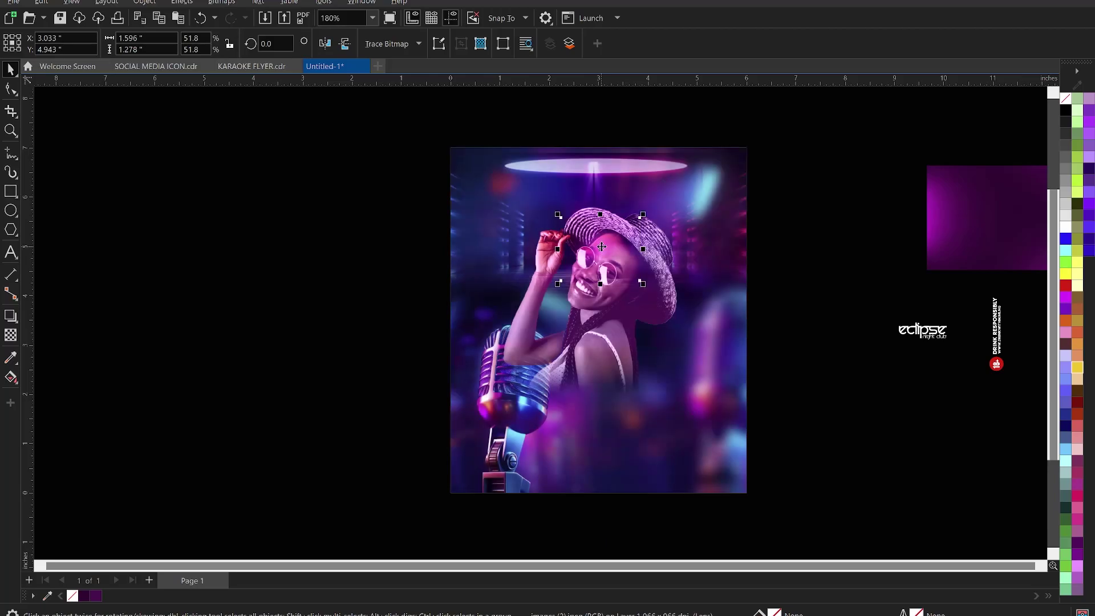
left_click(369, 308)
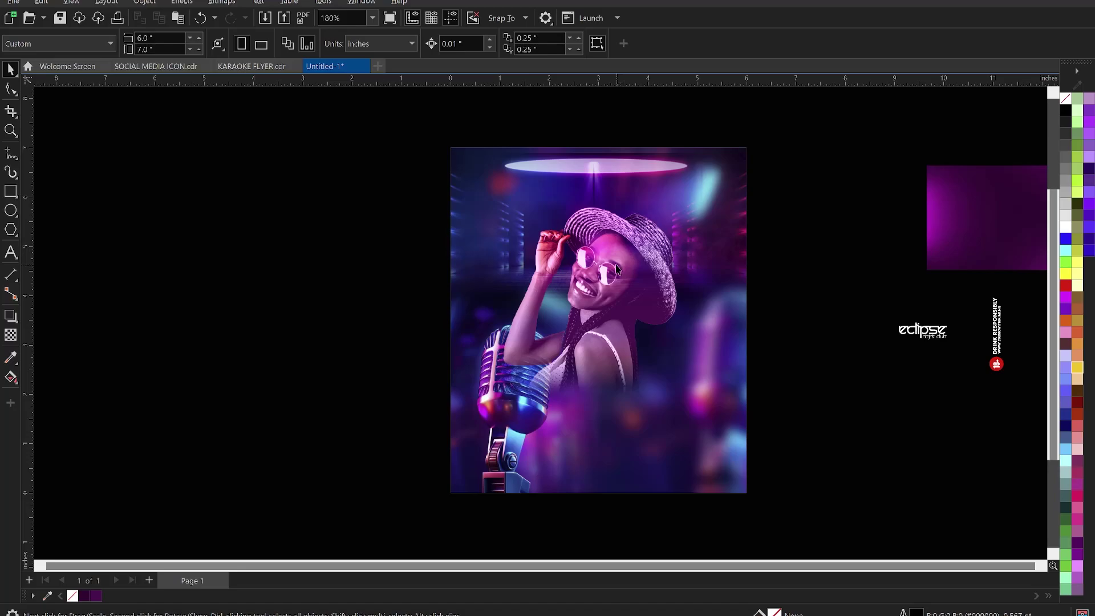
left_click(500, 386)
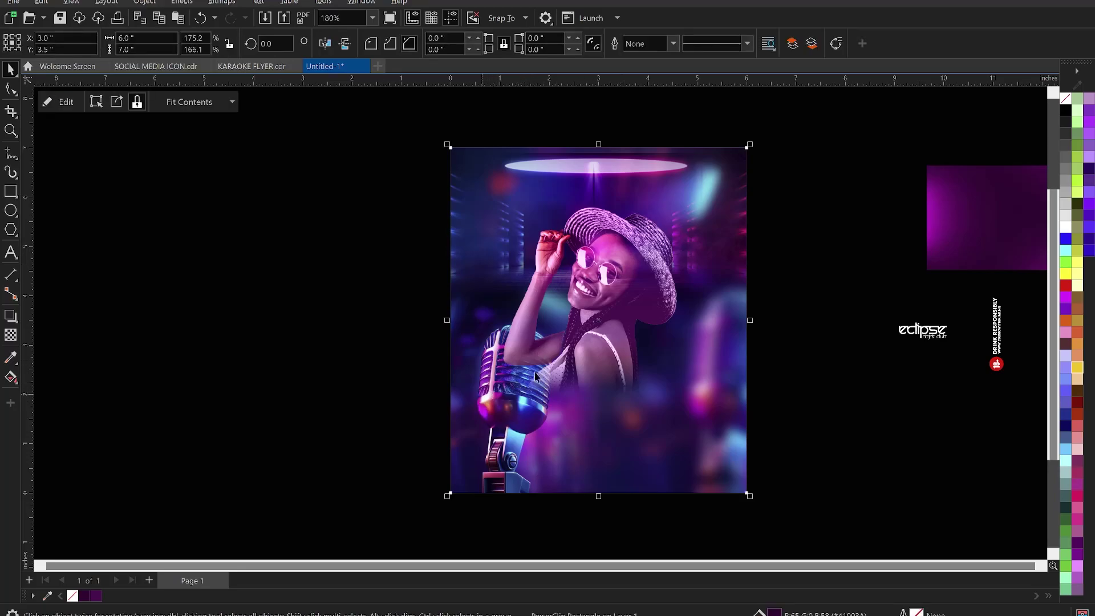
left_click(336, 196)
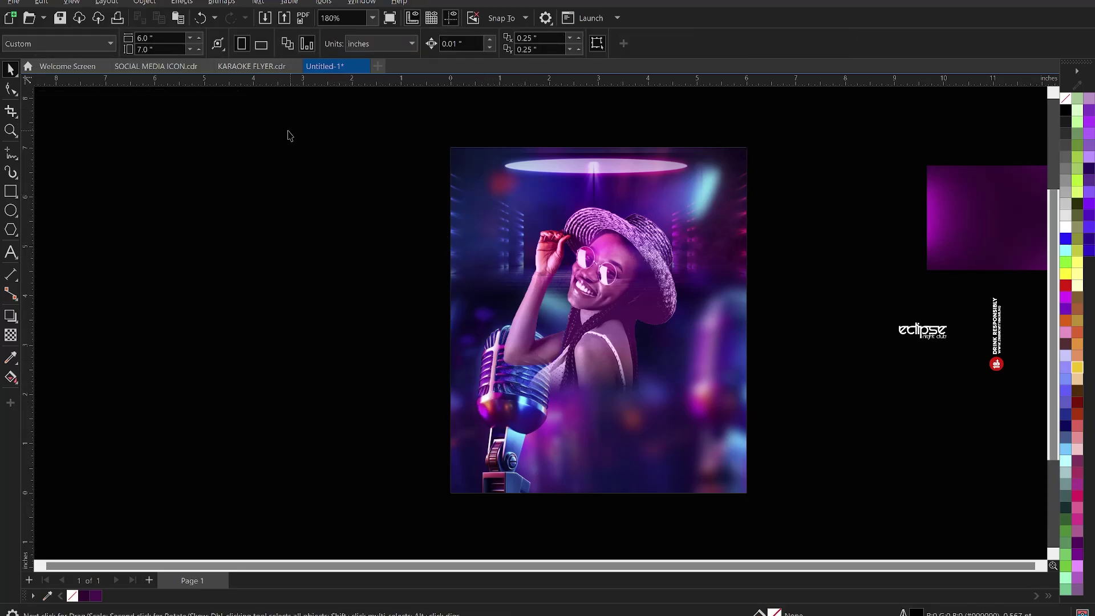
Group the four loose objects over the page, including the stage lights image and purple glow, and PowerClip them inside the 6 by 7 inch background rectangle
left_click_drag(258, 124, 887, 468)
left_click_drag(667, 333, 426, 310)
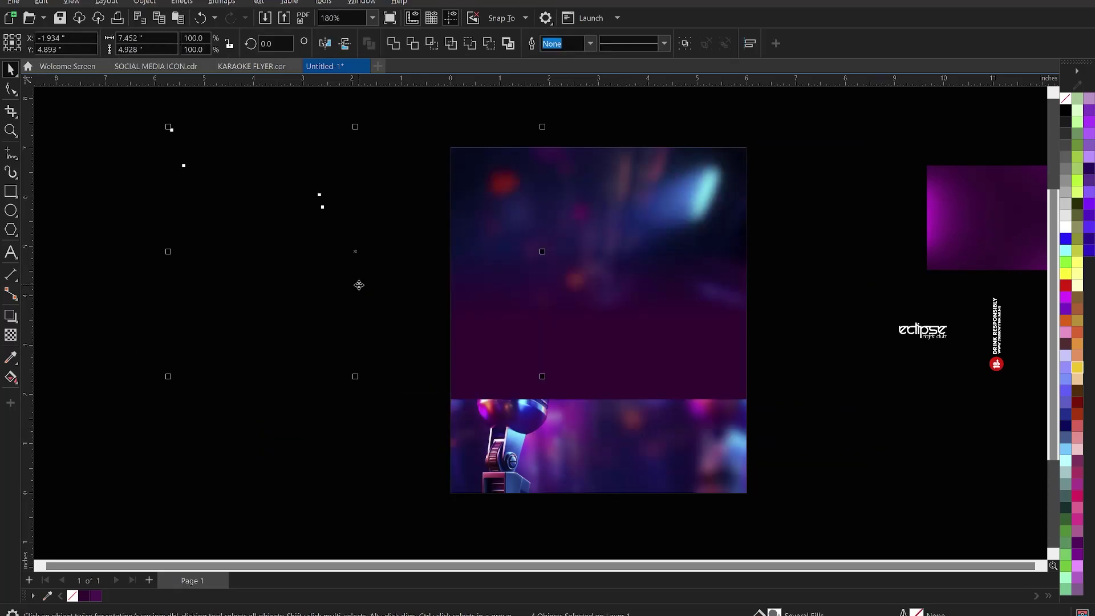
left_click_drag(359, 285, 551, 309)
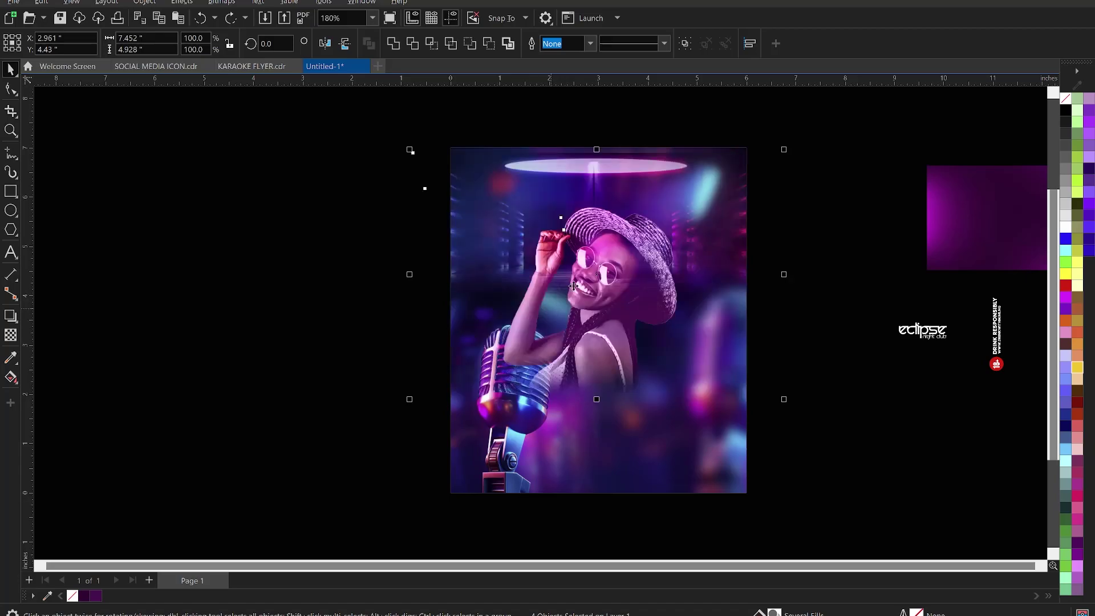
key("ctrl+g")
right_click(596, 258)
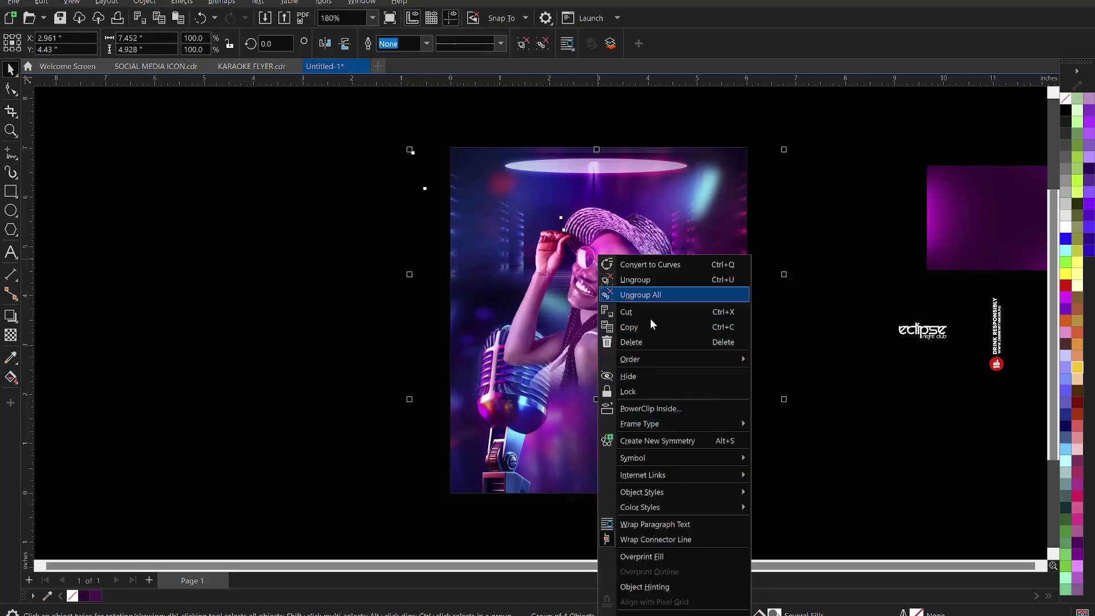
left_click(650, 408)
left_click(643, 445)
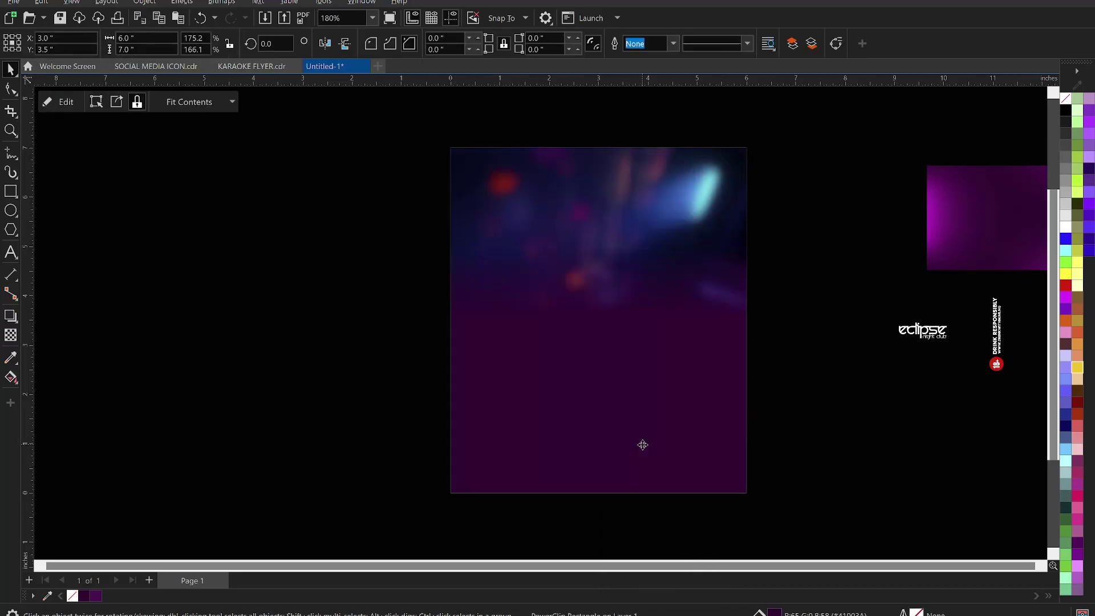
Edit the PowerClip contents of the background rectangle, bring the foreground microphone image in front of the woman, and finish editing
double_click(584, 390)
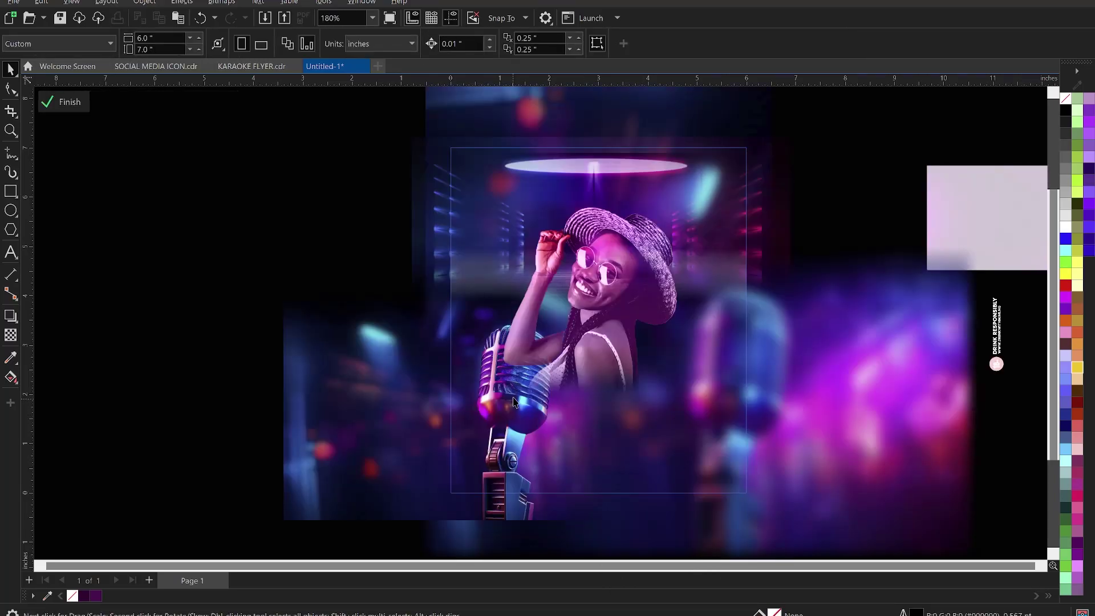
left_click(499, 416)
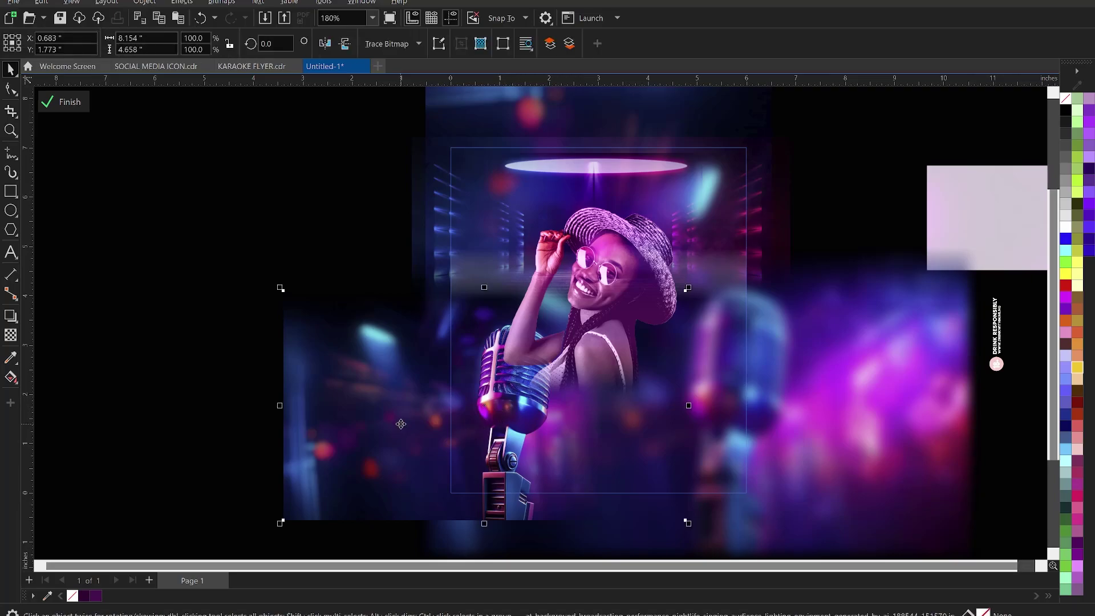
key("Delete")
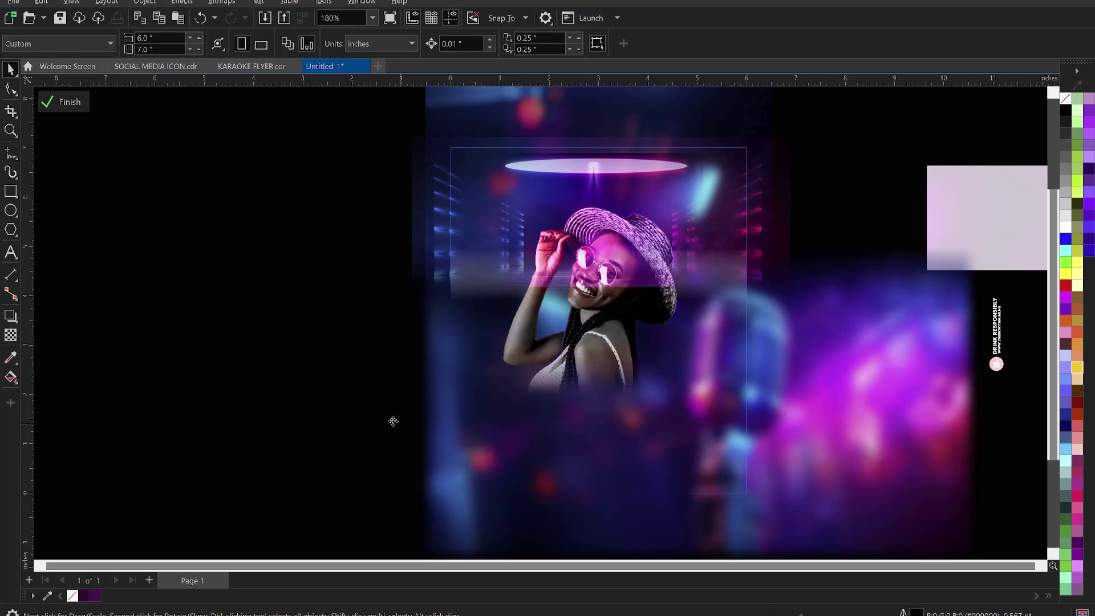
key("ctrl+z")
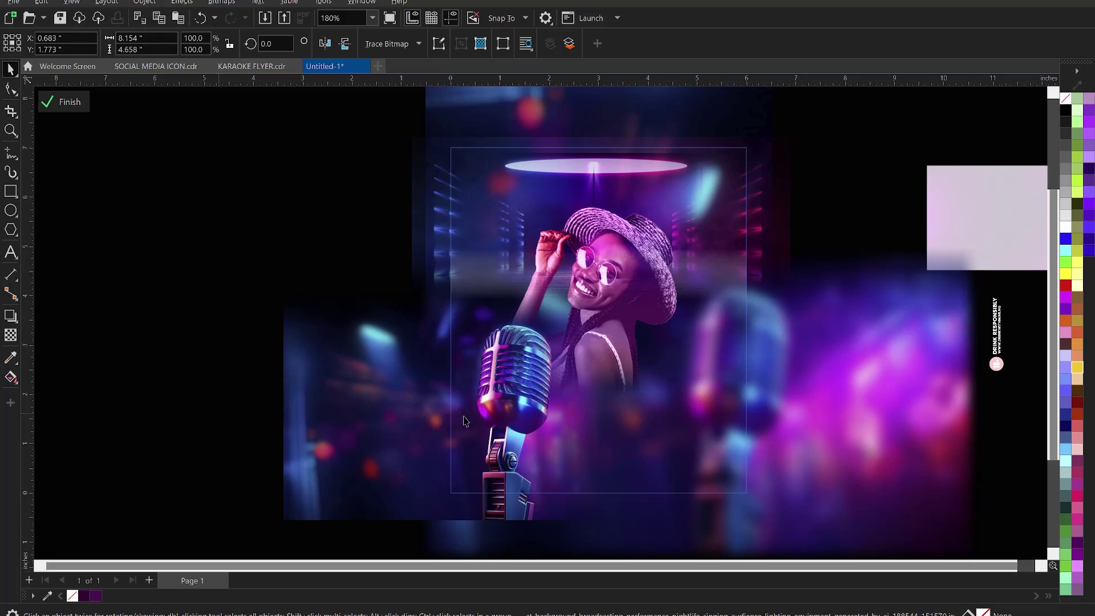
key("Delete")
key("Delete")
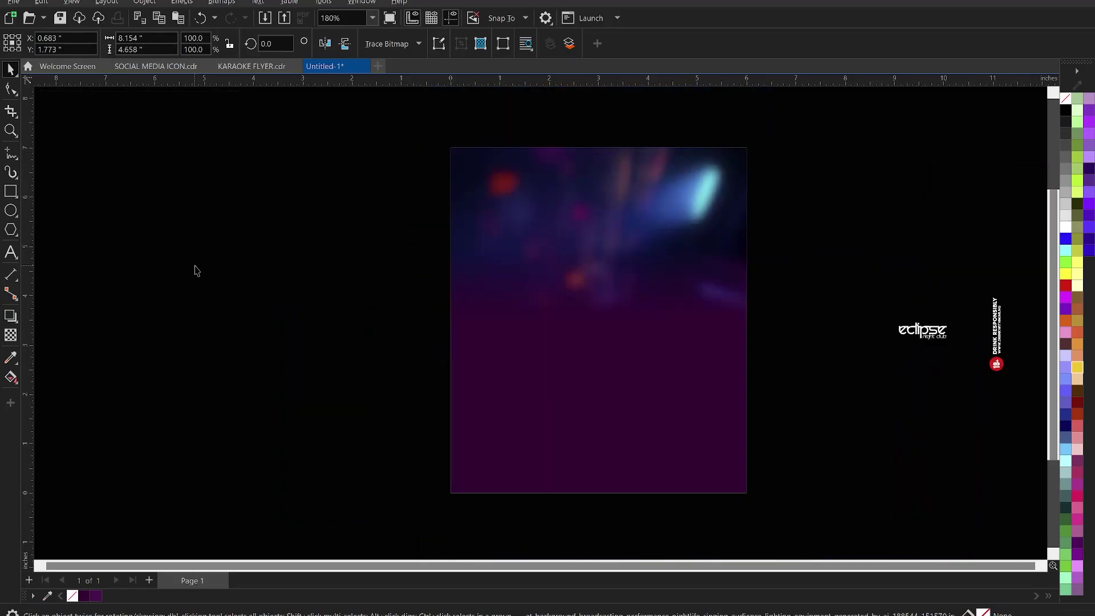
Zoom in on the flyer page and examine the combined woman, microphone and stage artwork in a full-screen preview
key("ctrl+z")
key("z")
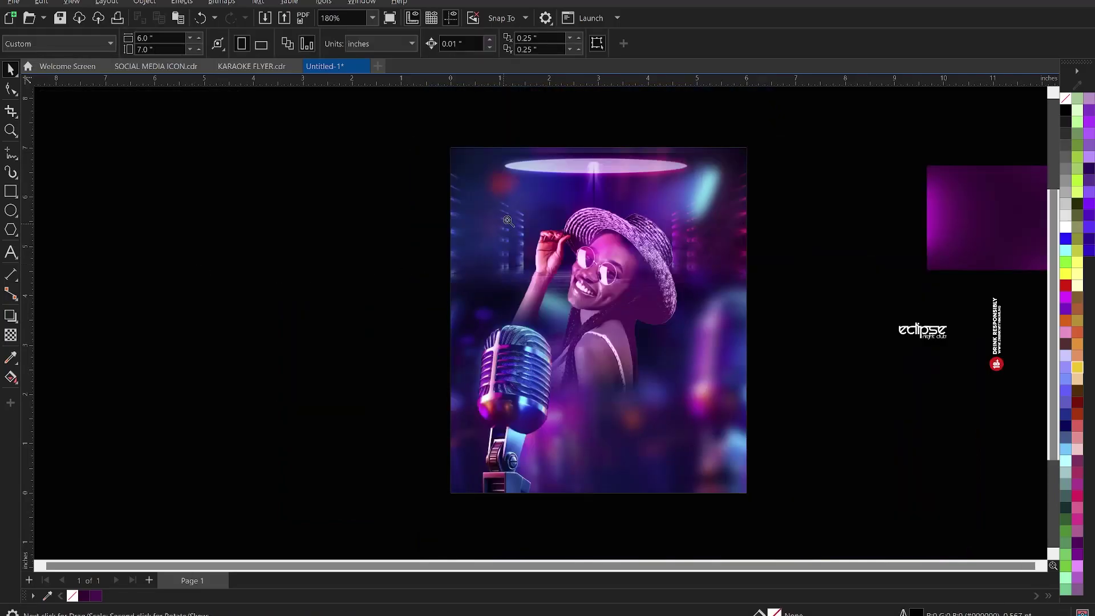
right_click(472, 188)
left_click_drag(443, 142, 735, 473)
key("space")
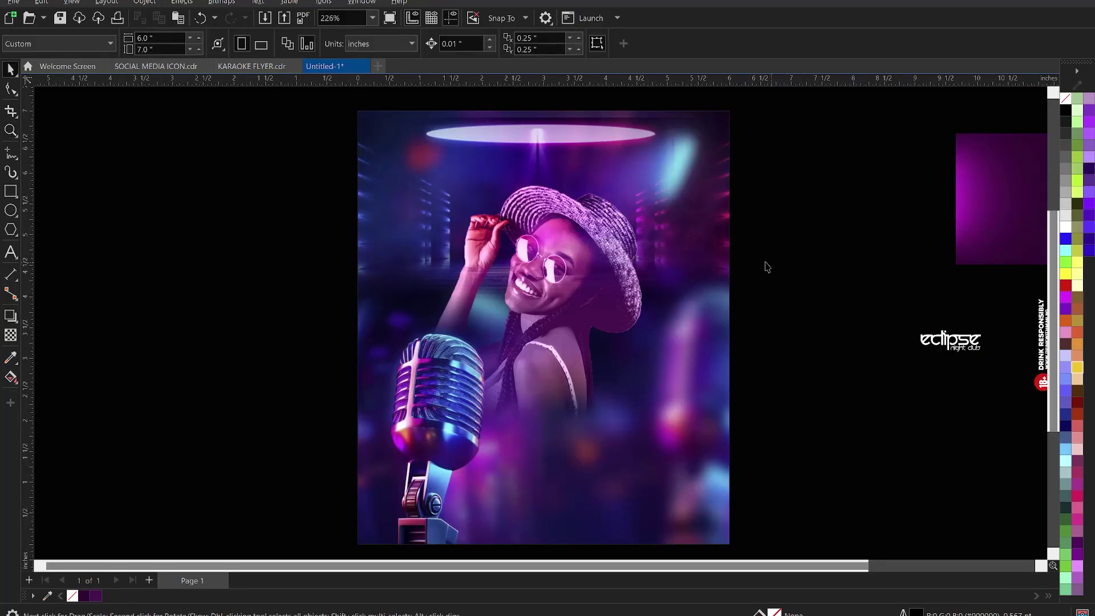
right_click(762, 209)
left_click(795, 217)
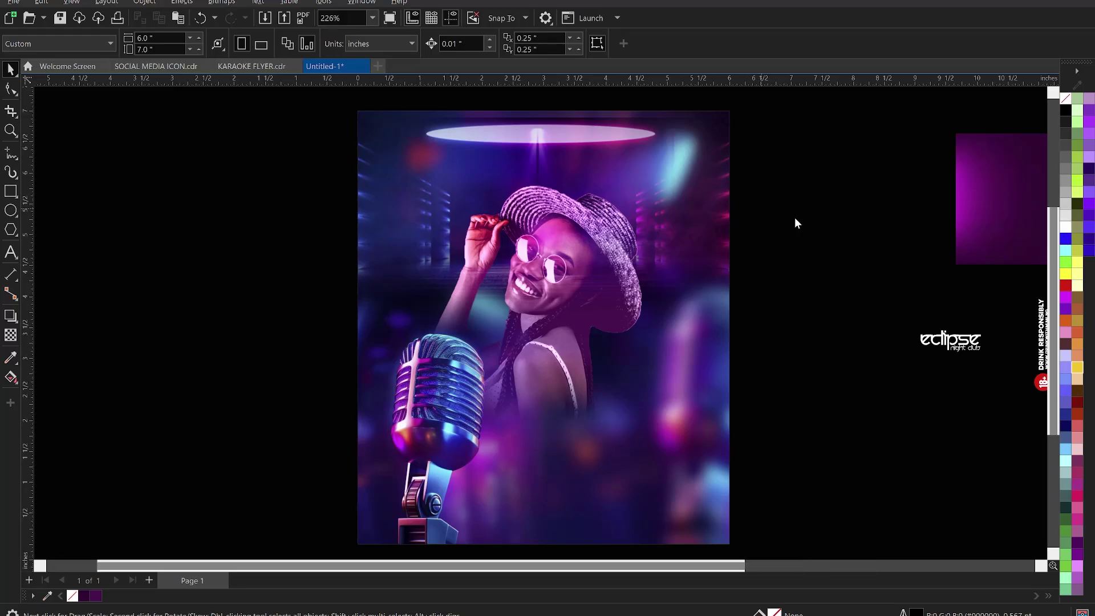
key("F9")
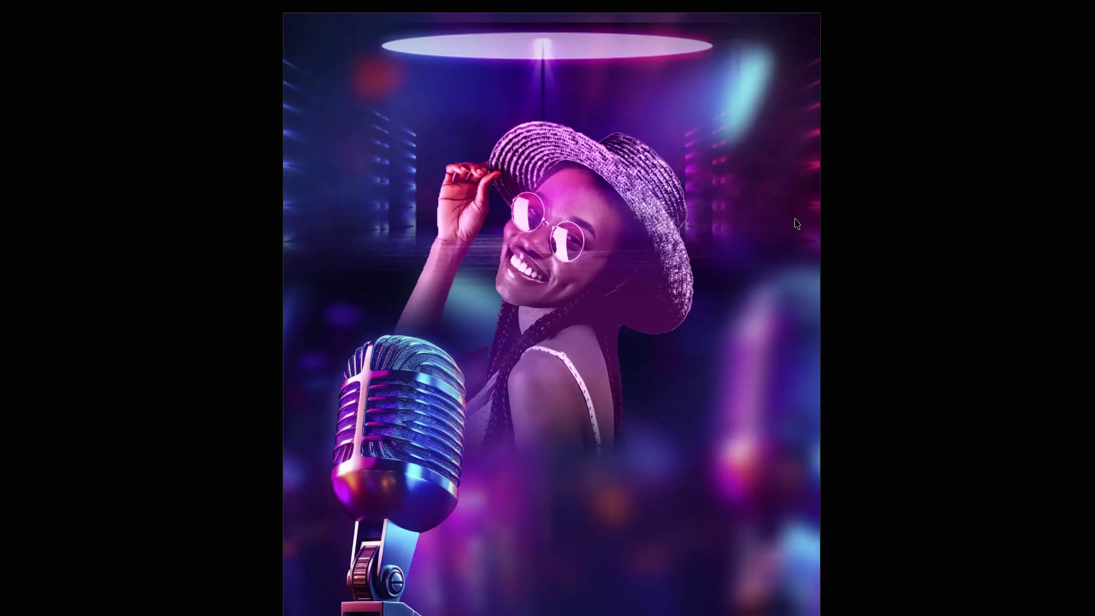
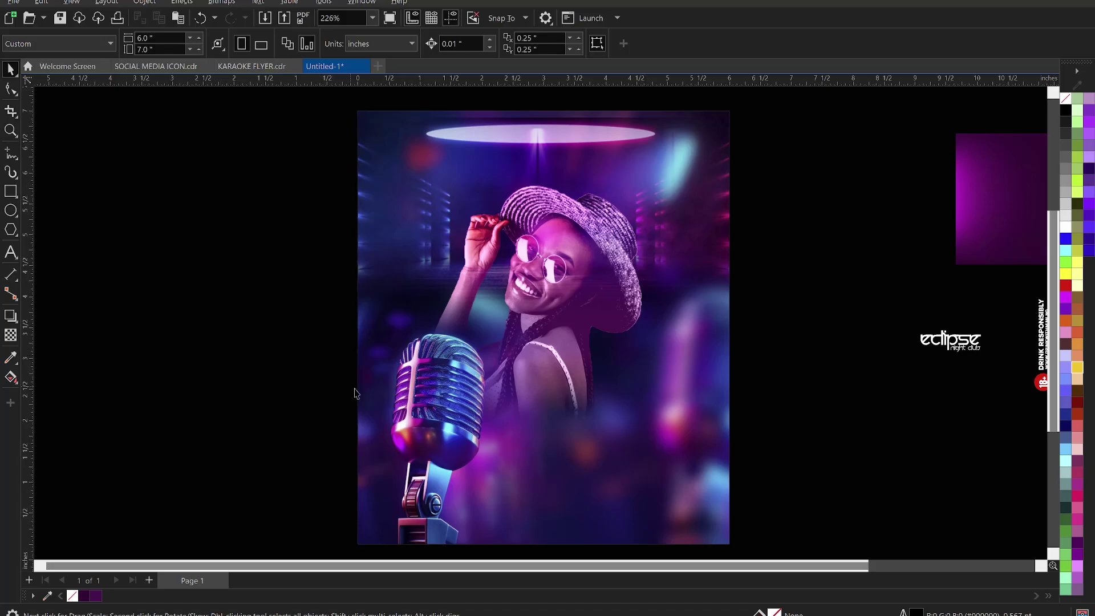
Move the microphone image about 0.14 inch to the left on the flyer
left_click(420, 408)
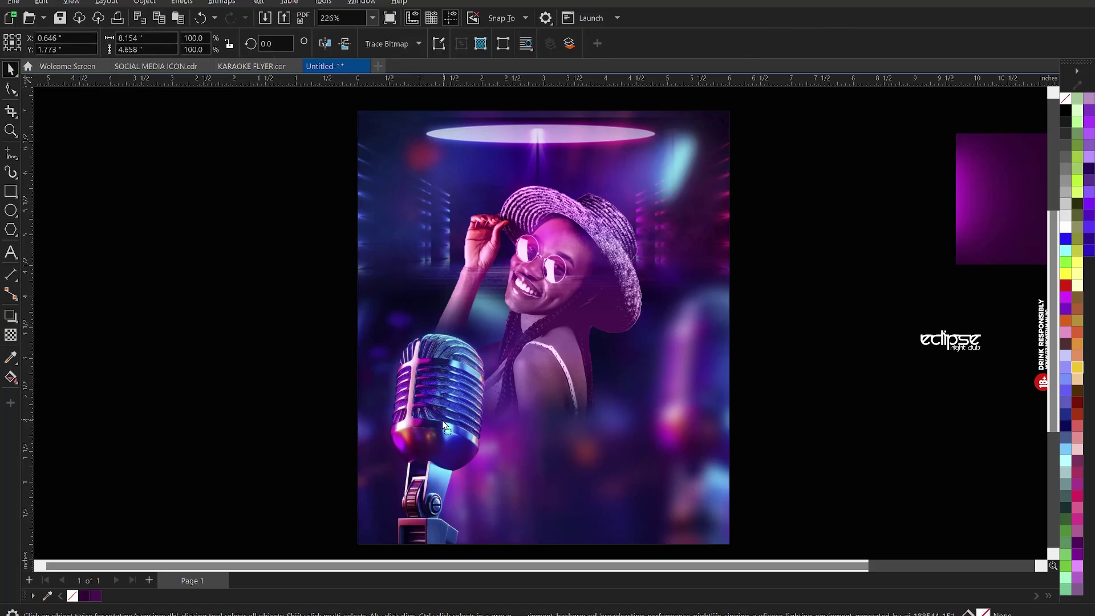
left_click_drag(445, 420, 434, 421)
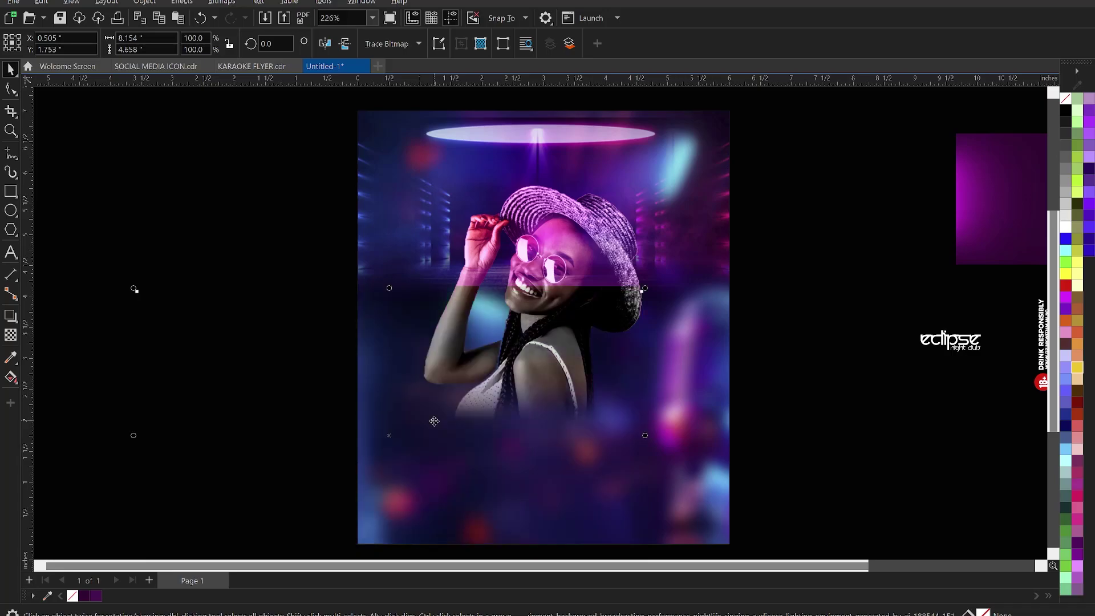
scroll(365, 240, "down", 2)
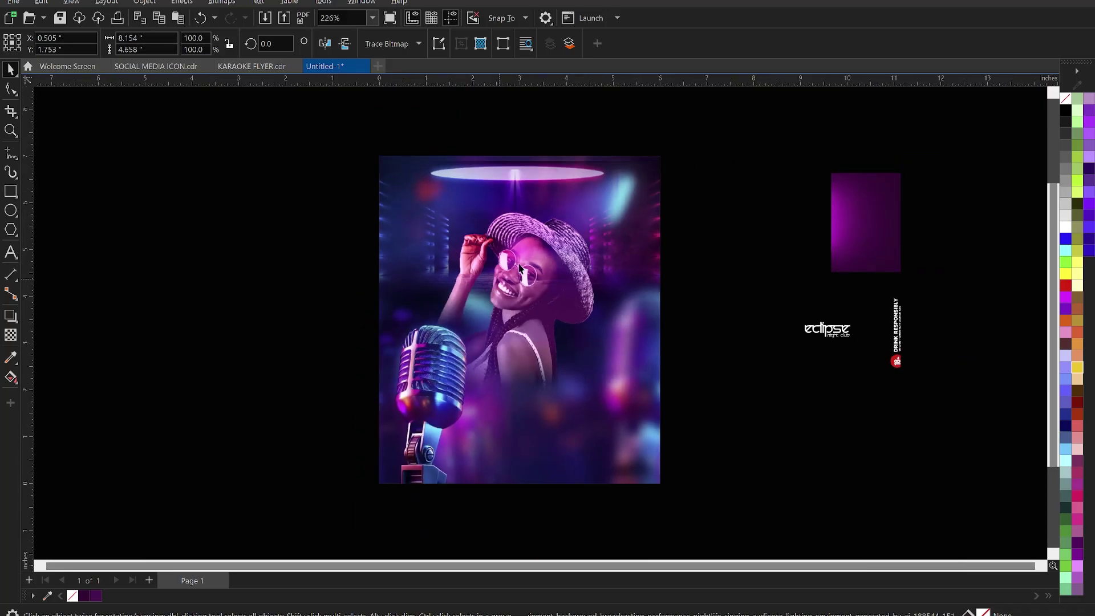
Draw a small rectangle near the flyer's upper-left area and set its size to 0.5 by 0.5 inch
left_click(11, 192)
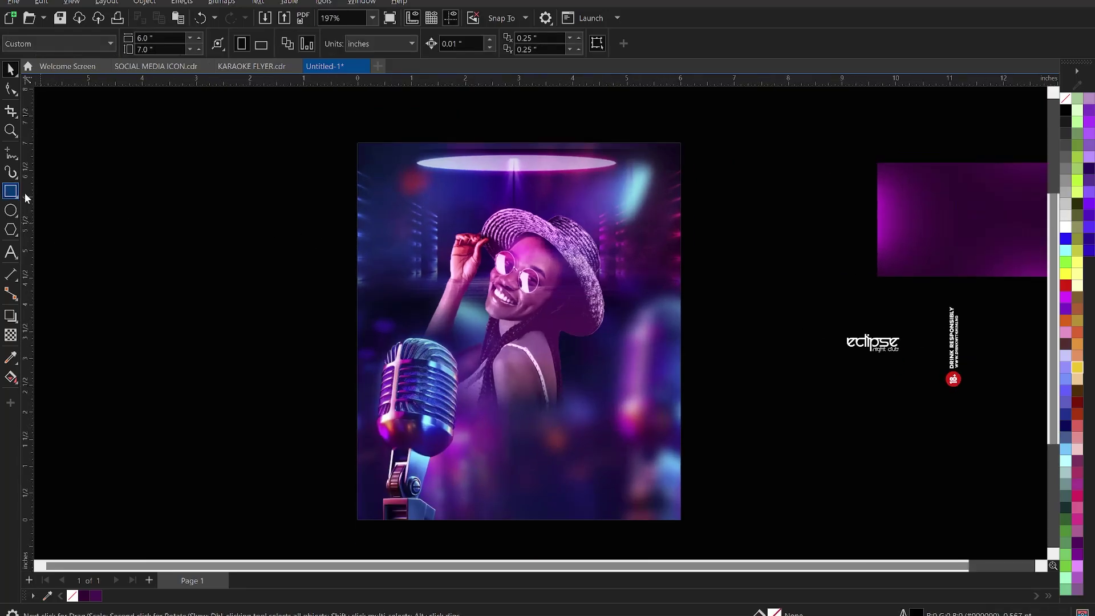
left_click_drag(392, 215, 394, 216)
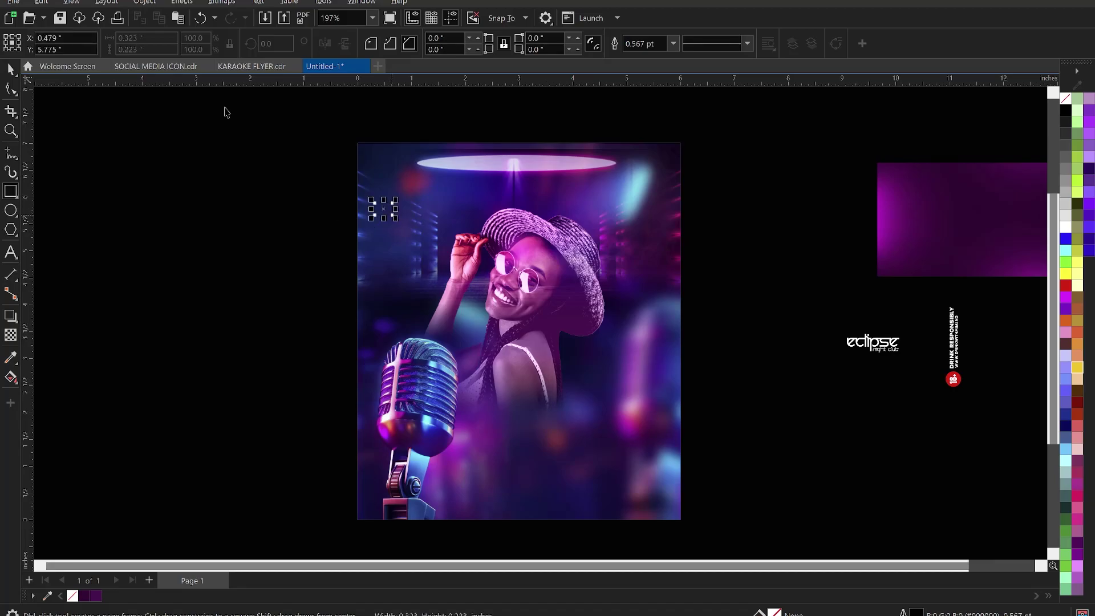
key("space")
left_click(132, 37)
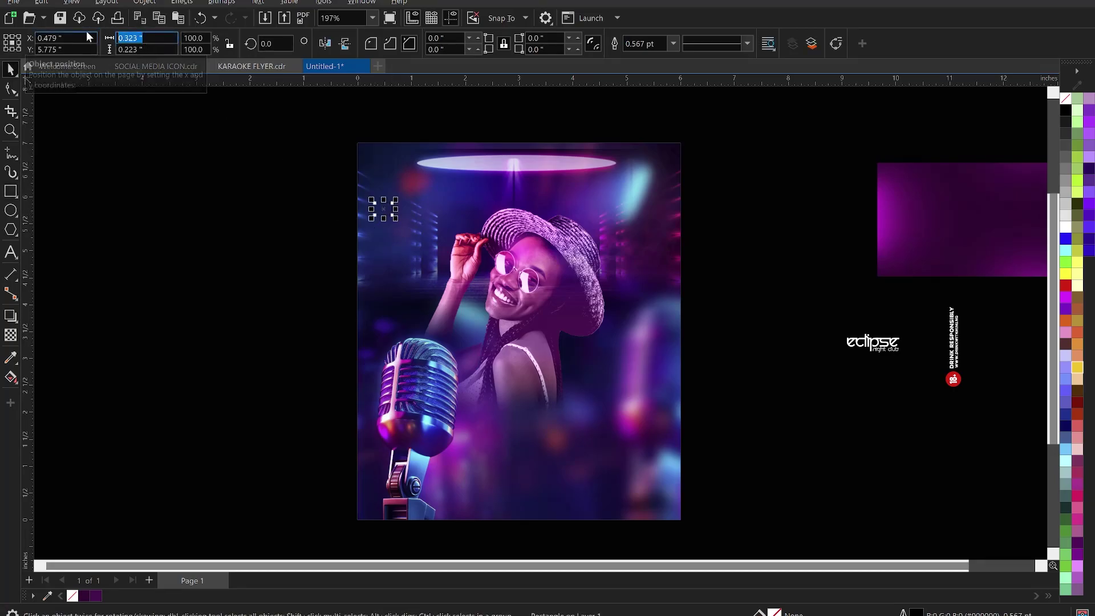
type("0.5")
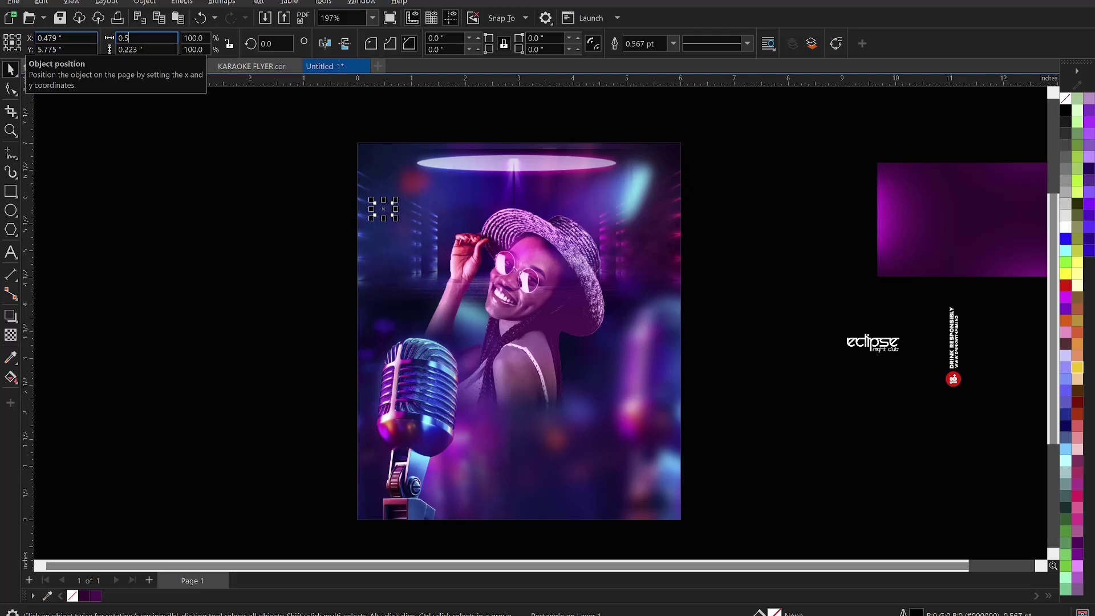
key("Tab")
type("0")
key("Return")
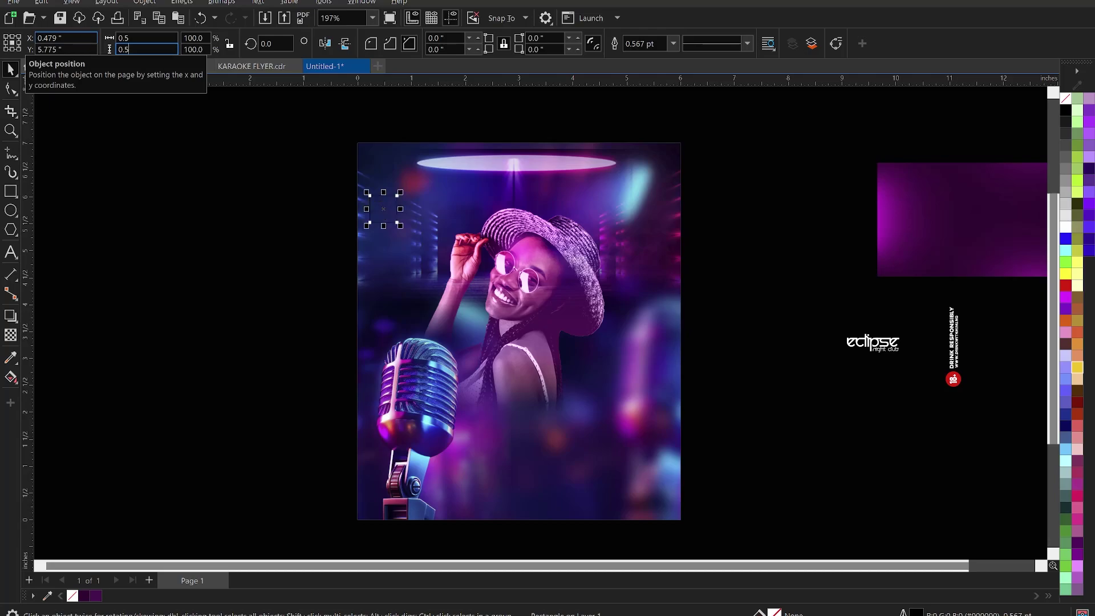
Align the 0.5-inch square to the background's top-left corner and place guidelines along its right and lower edges
left_click(423, 226)
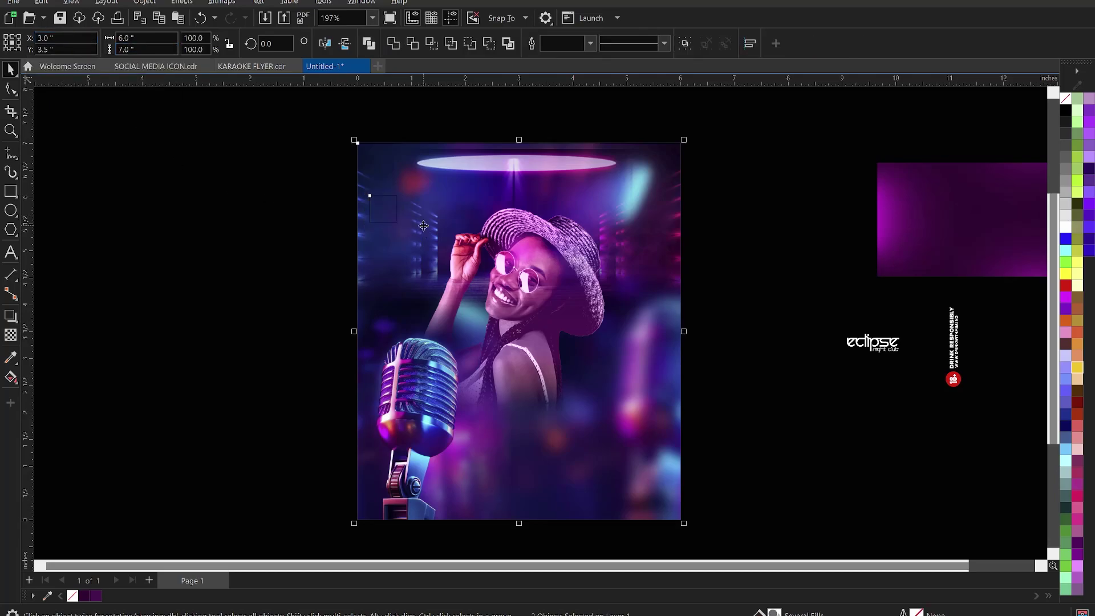
key("l")
left_click(256, 206)
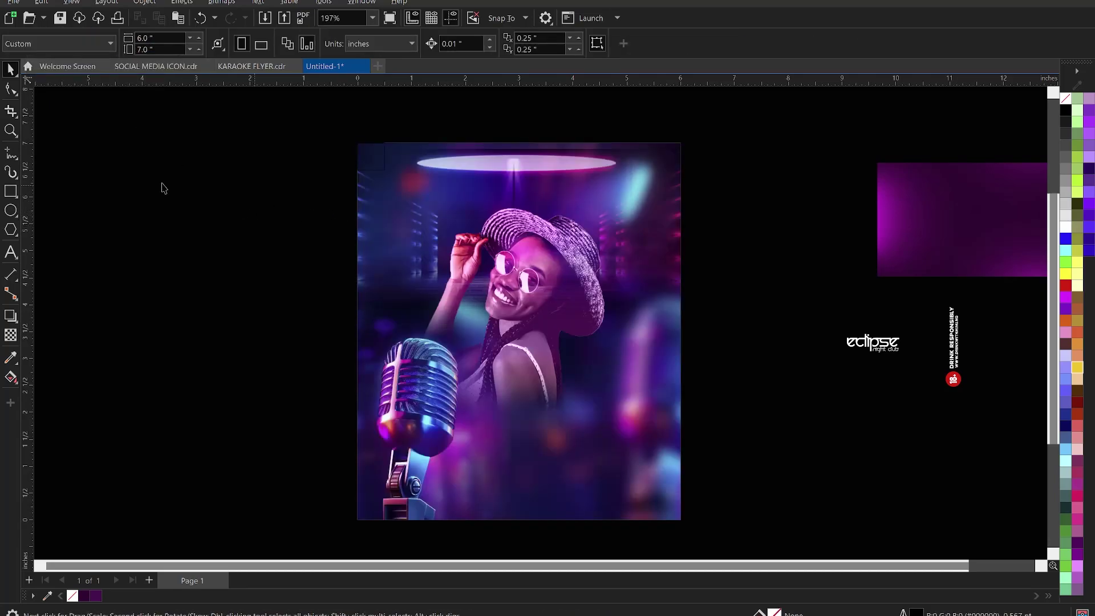
scroll(404, 160, "up", 3)
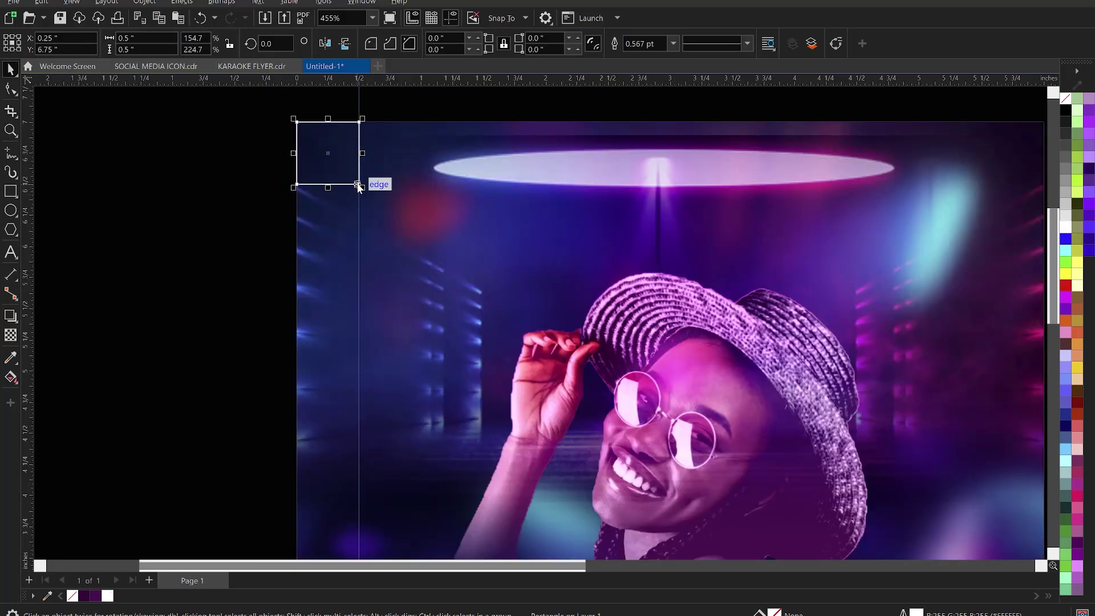
left_click(426, 101)
left_click_drag(419, 84, 408, 184)
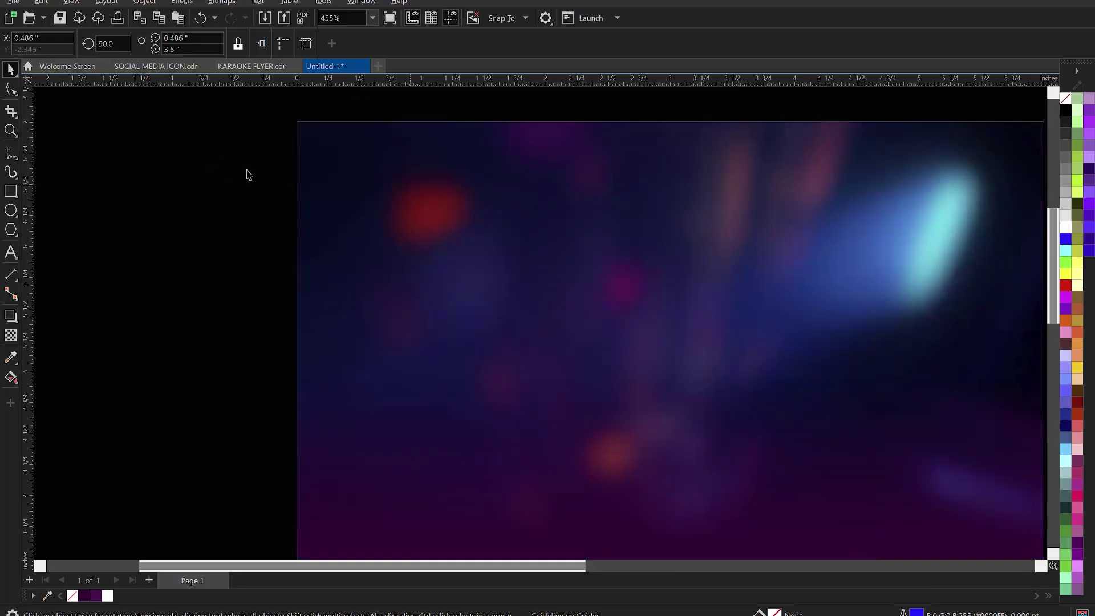
Align the square to the background's right edge and place a vertical guideline along the square's left side at 5.5 inches
scroll(288, 194, "down", 1)
scroll(409, 227, "down", 1)
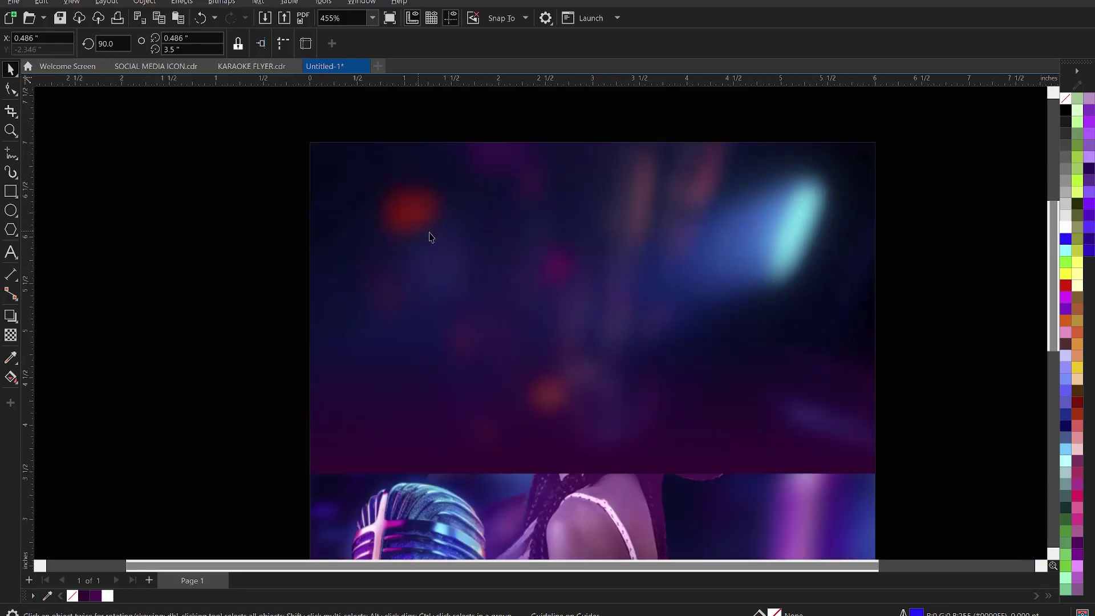
left_click(440, 240)
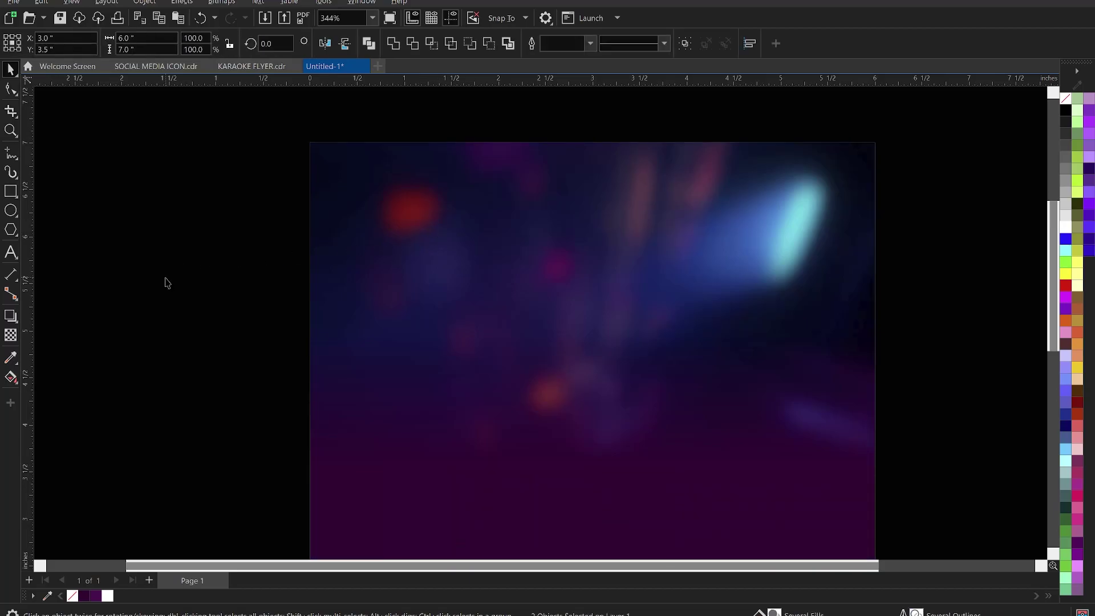
key("Delete")
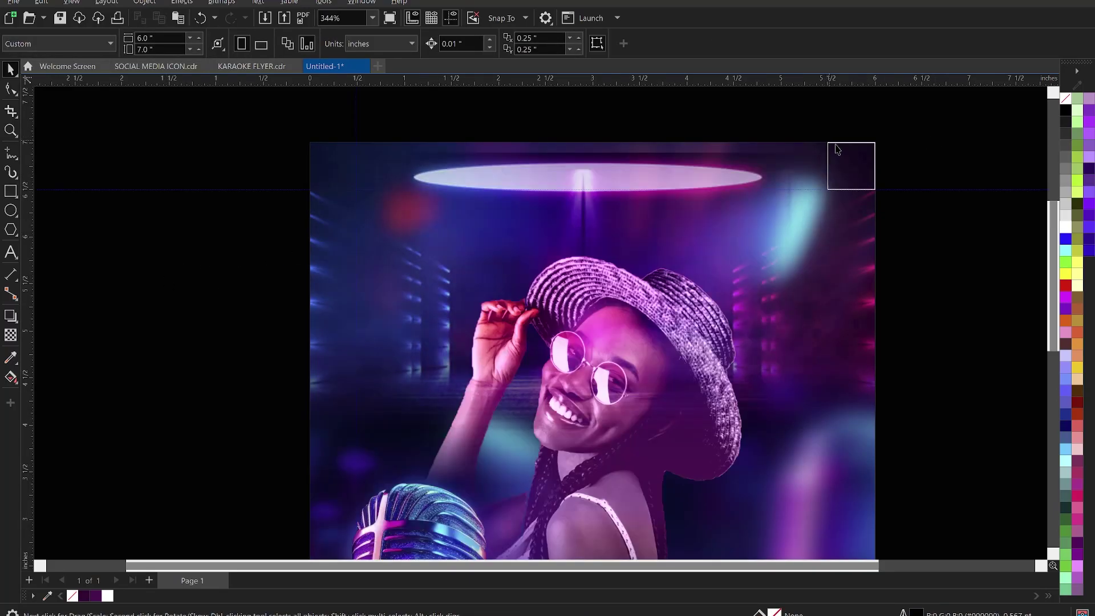
left_click(832, 148)
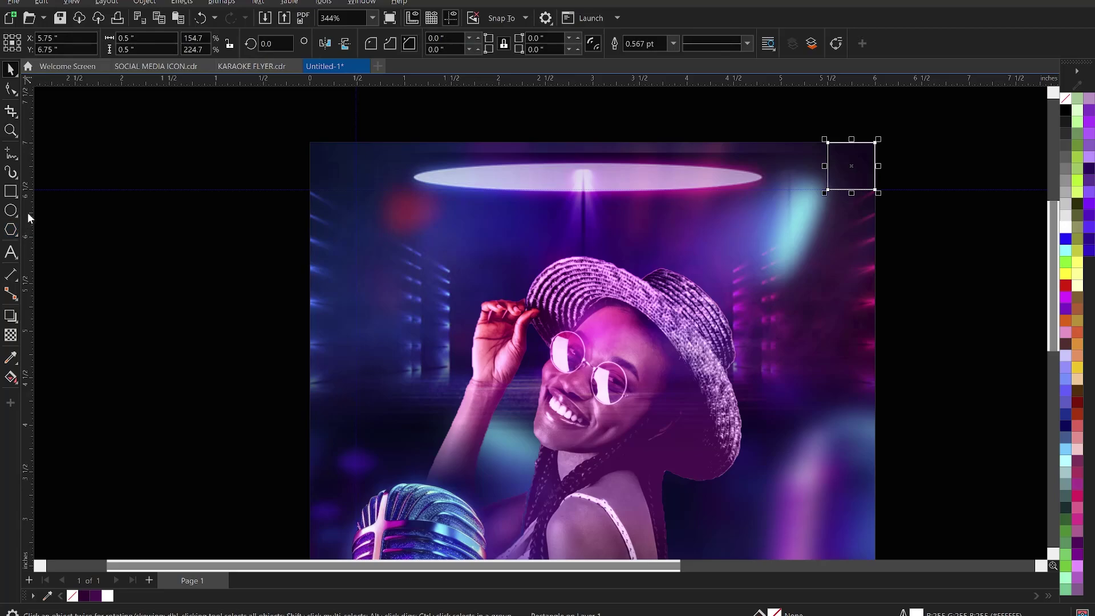
left_click_drag(28, 212, 833, 163)
Align the small square to the bottom edge of the flyer background, in its bottom-right corner
scroll(635, 196, "down", 2)
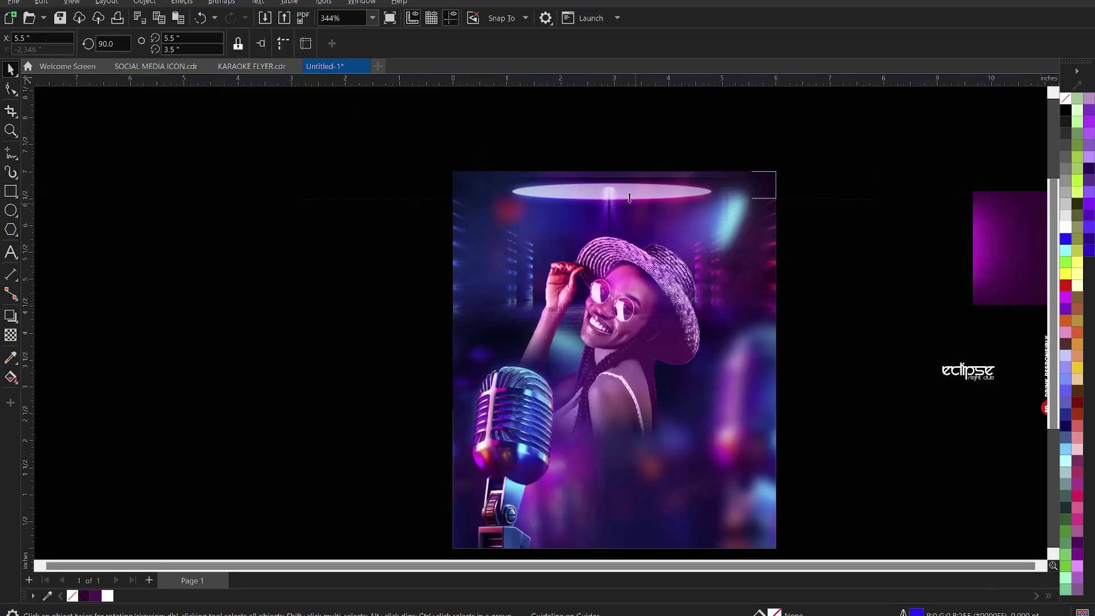
left_click(631, 497)
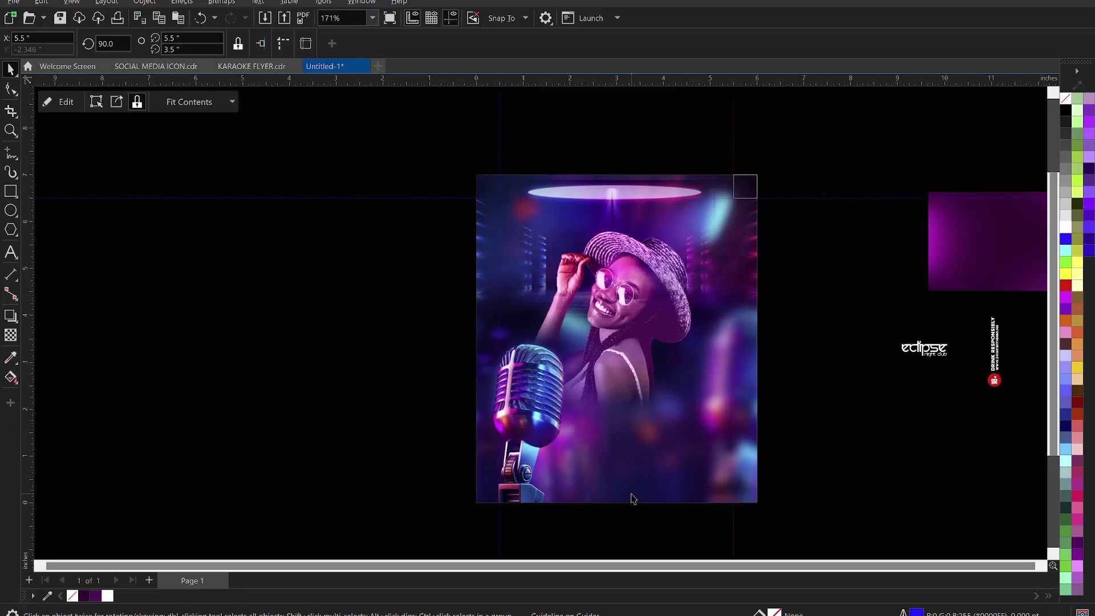
left_click(829, 478)
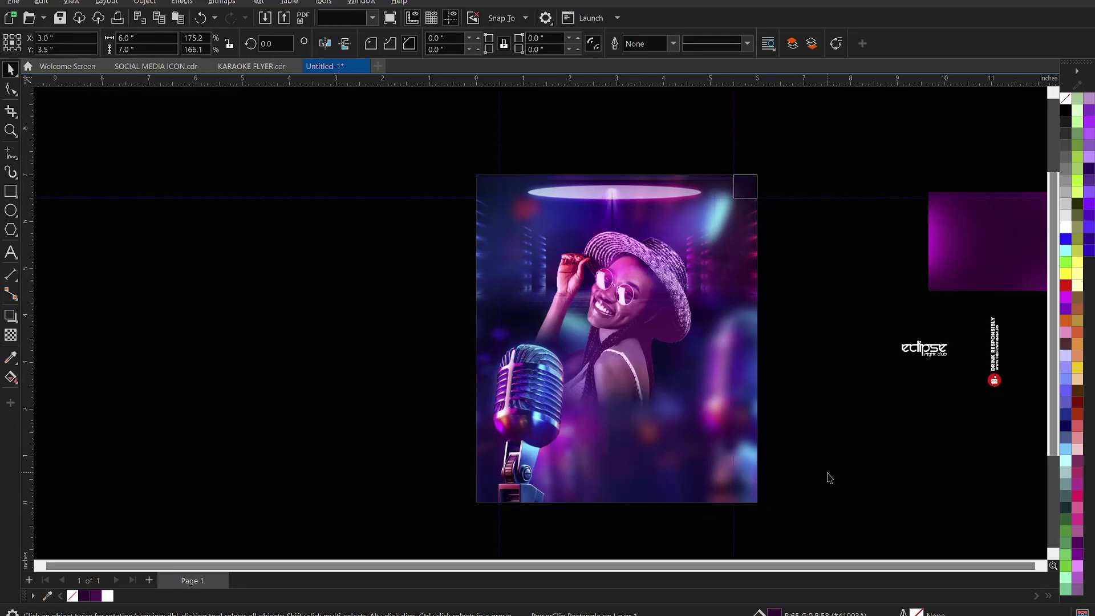
left_click(746, 184)
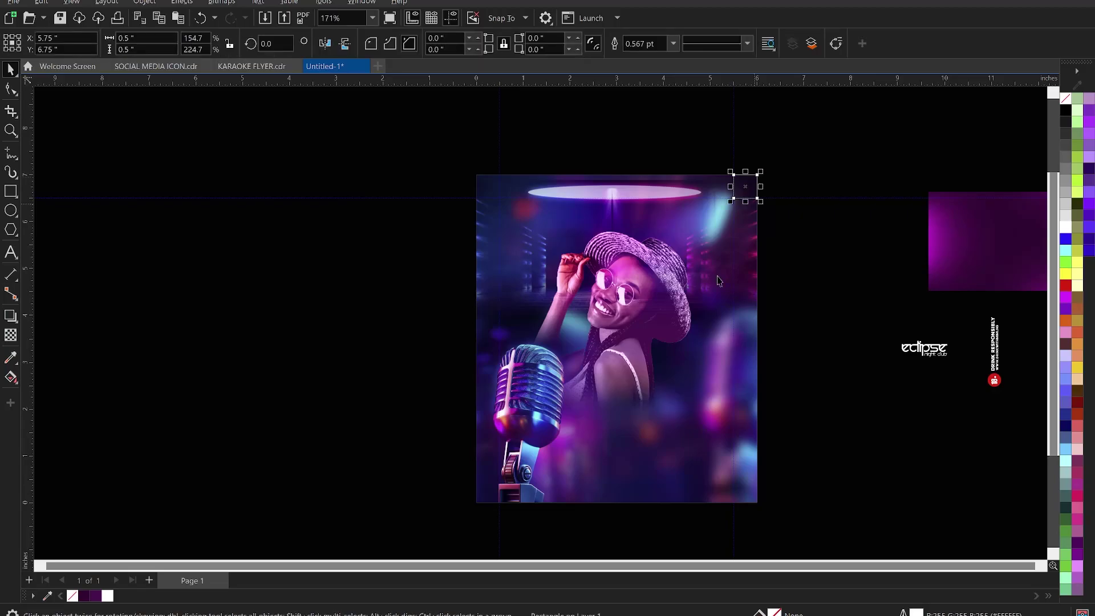
left_click(661, 466, "shift")
key("Delete")
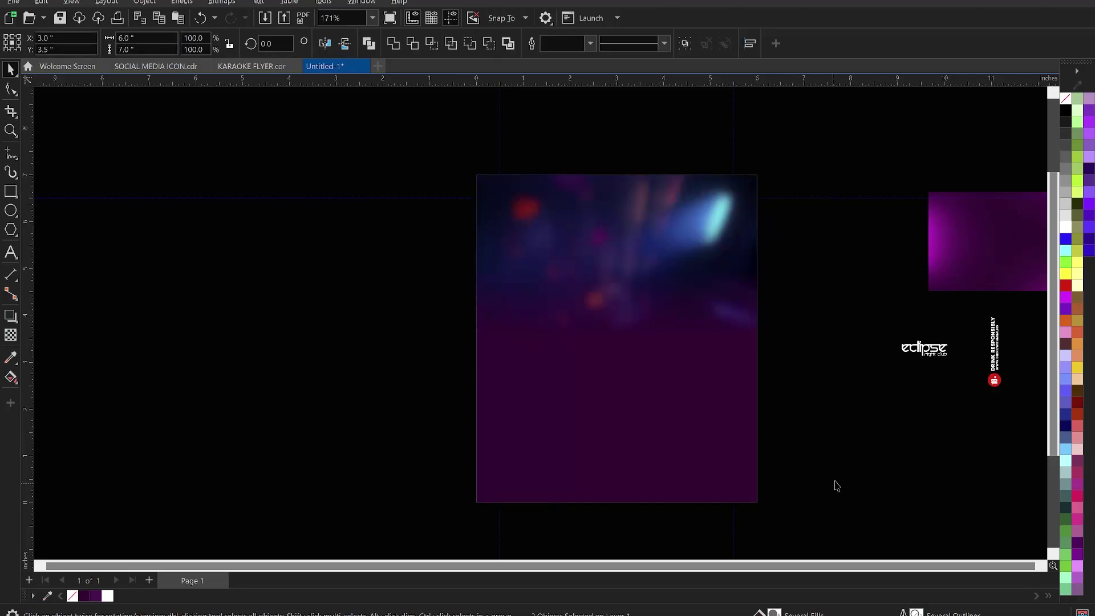
key("ctrl+z")
Place a horizontal guideline along the top edge of the square in the flyer's bottom-right corner
key("z")
left_click_drag(822, 444, 671, 516)
key("space")
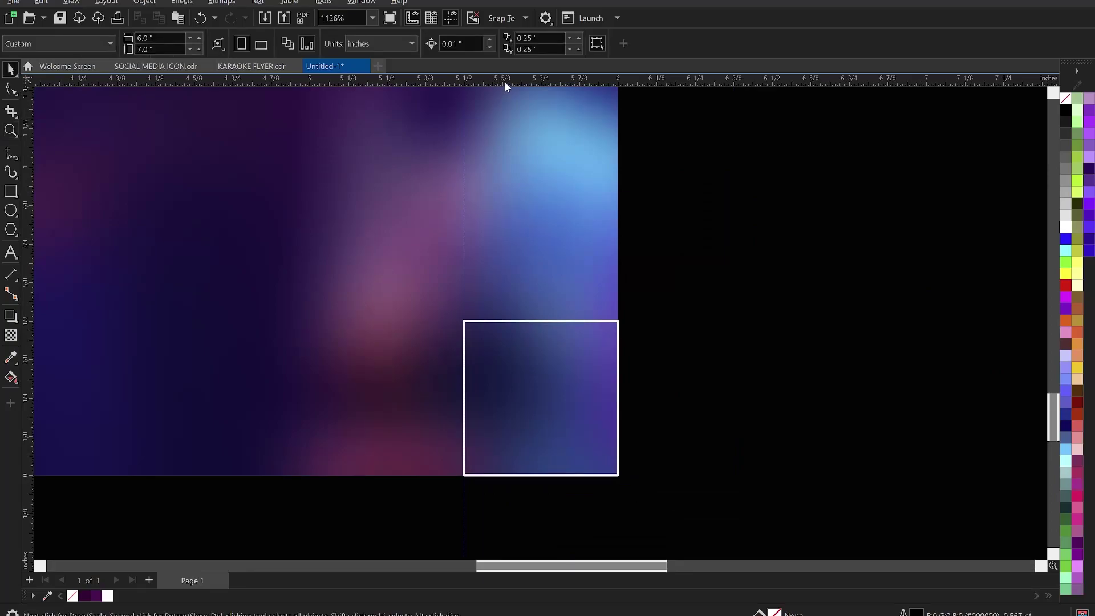
left_click_drag(504, 84, 528, 322)
left_click(544, 354)
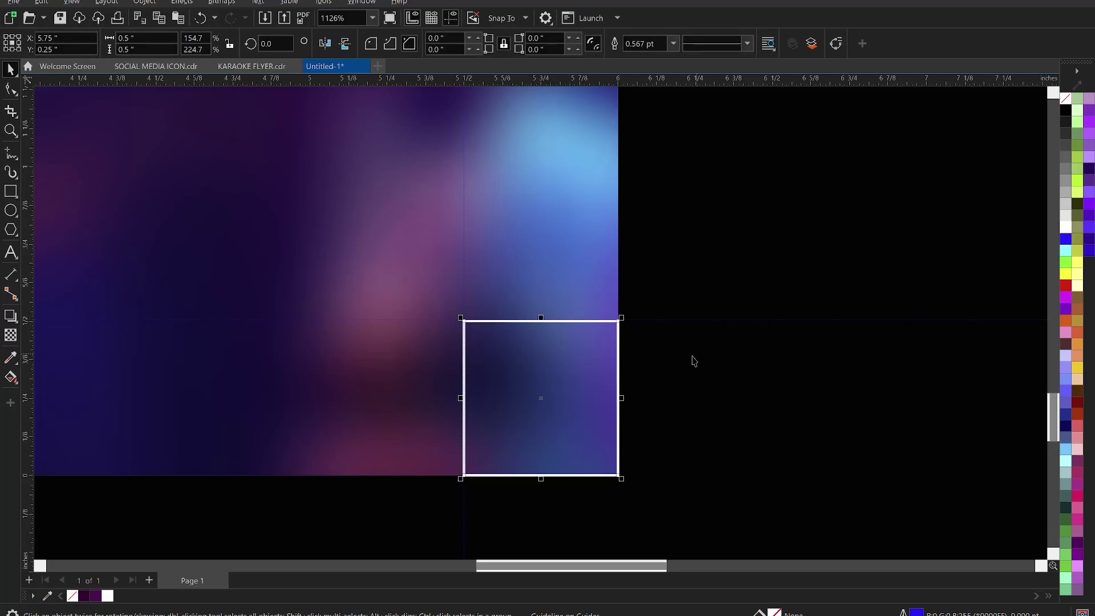
Delete the small square used for measuring the margins, keeping the guidelines
scroll(694, 361, "down", 3)
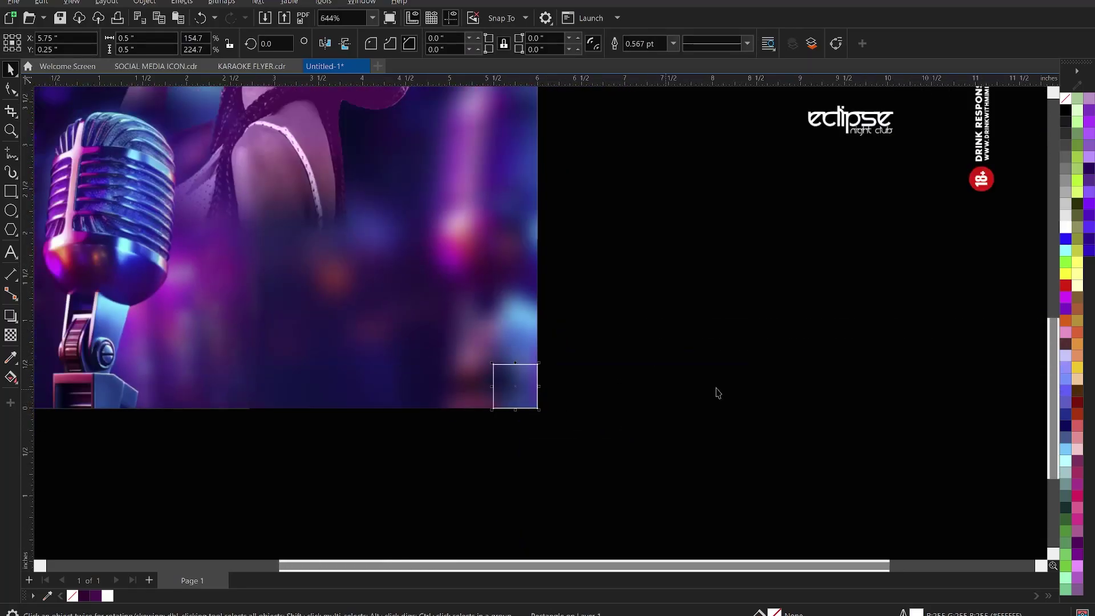
scroll(717, 392, "down", 2)
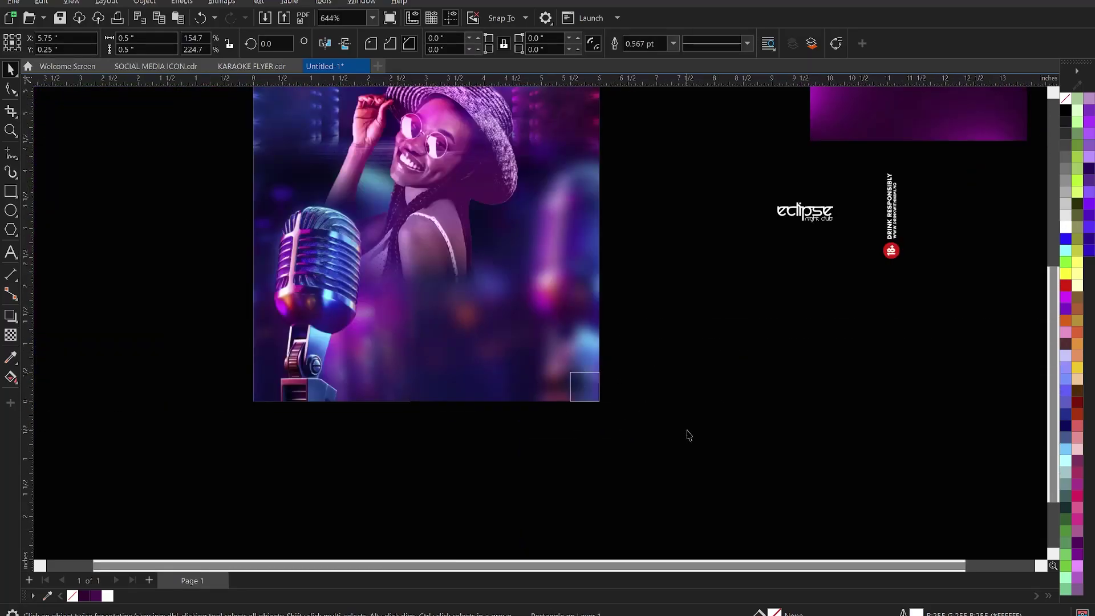
scroll(689, 435, "down", 1)
Bring the Eclipse night club logo to the front and move it inside the flyer's top-left margins, at about X 1.06, Y 6.22 inches
key("z")
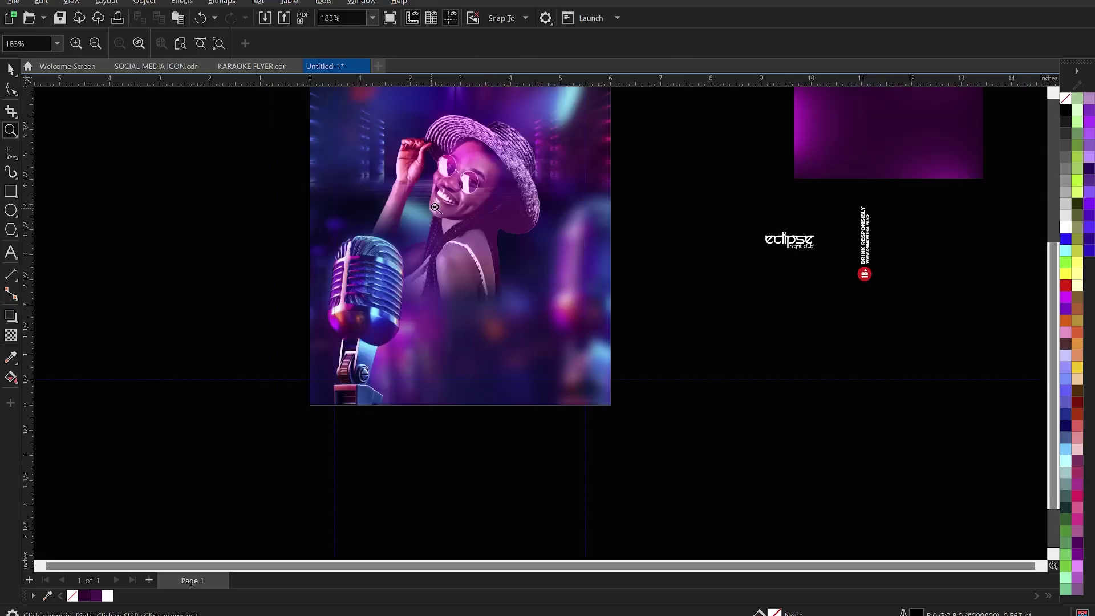
scroll(645, 325, "down", 1)
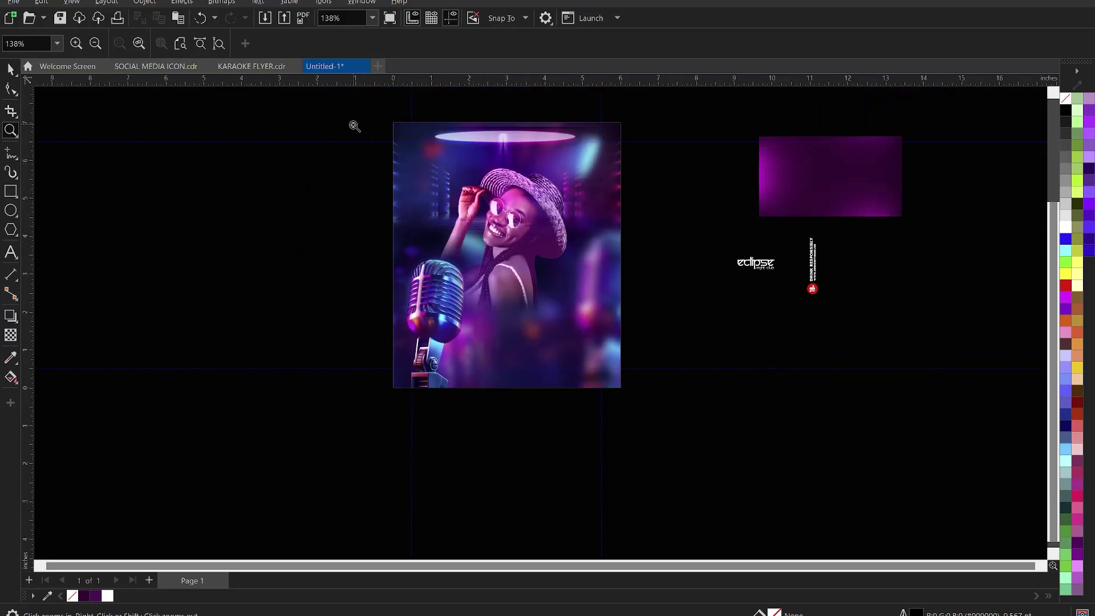
left_click_drag(354, 125, 785, 412)
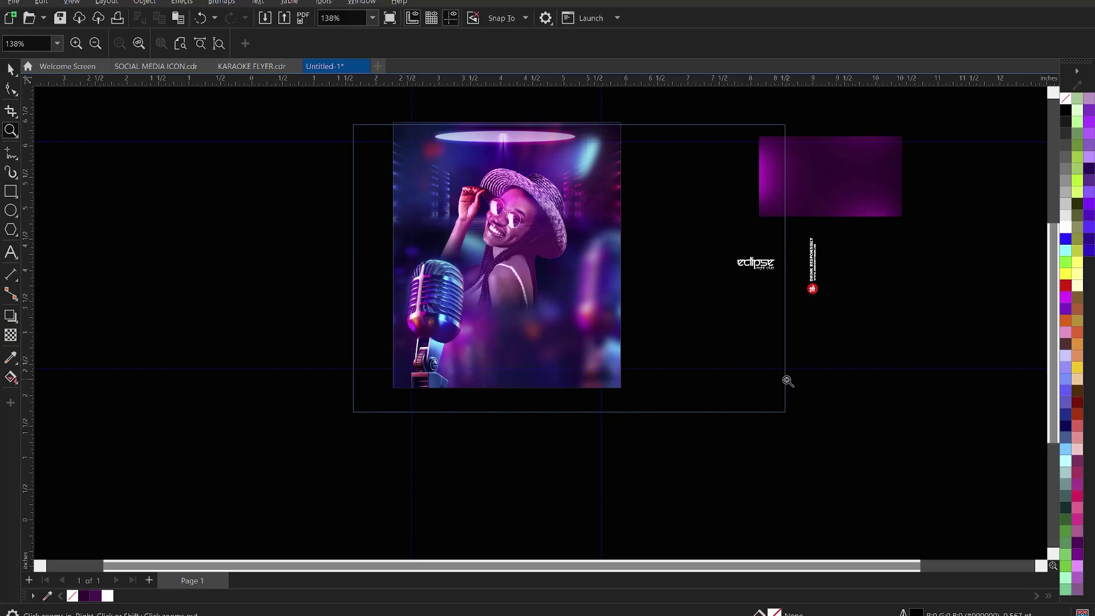
key("space")
left_click(860, 317)
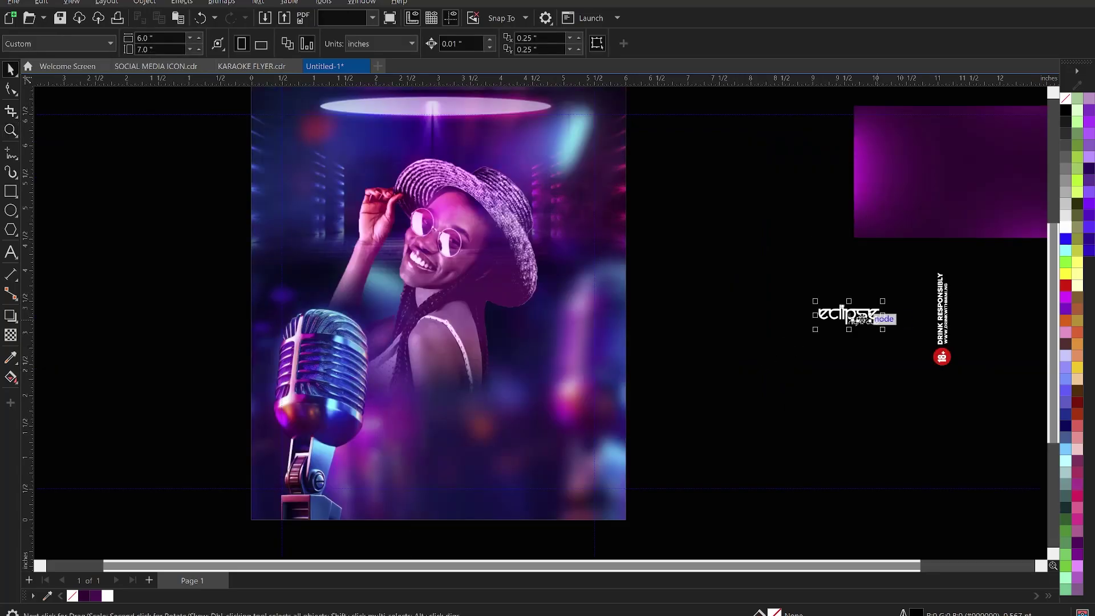
key("ctrl+x")
key("ctrl+v")
left_click_drag(864, 317, 334, 135)
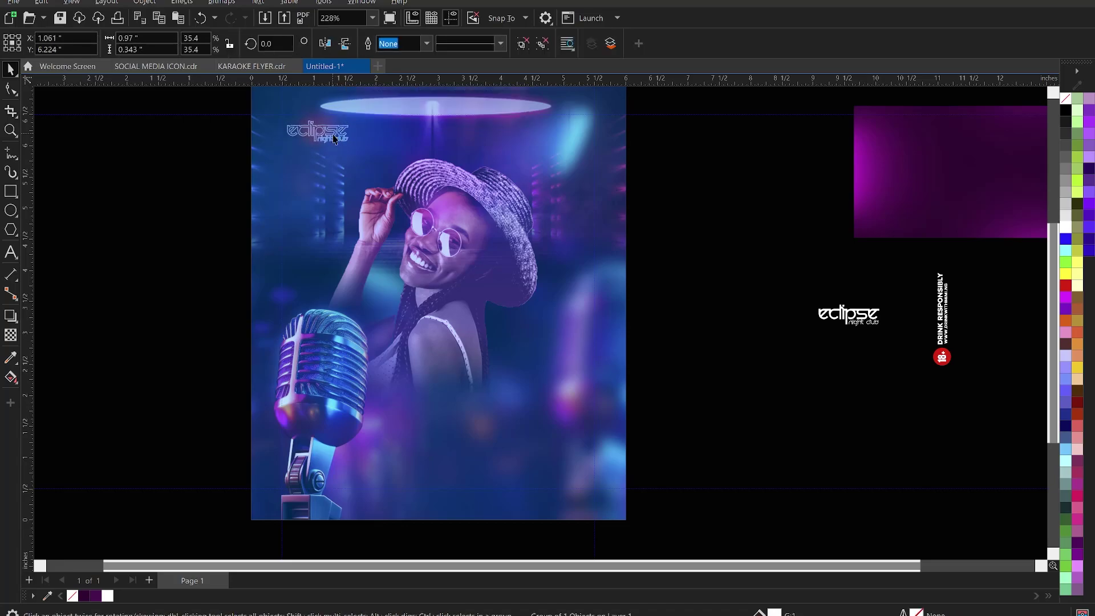
left_click(740, 295)
Switch to the notes document and copy the "Karaoke Night" title together with the host line below it
scroll(747, 325, "down", 1)
scroll(609, 287, "down", 1)
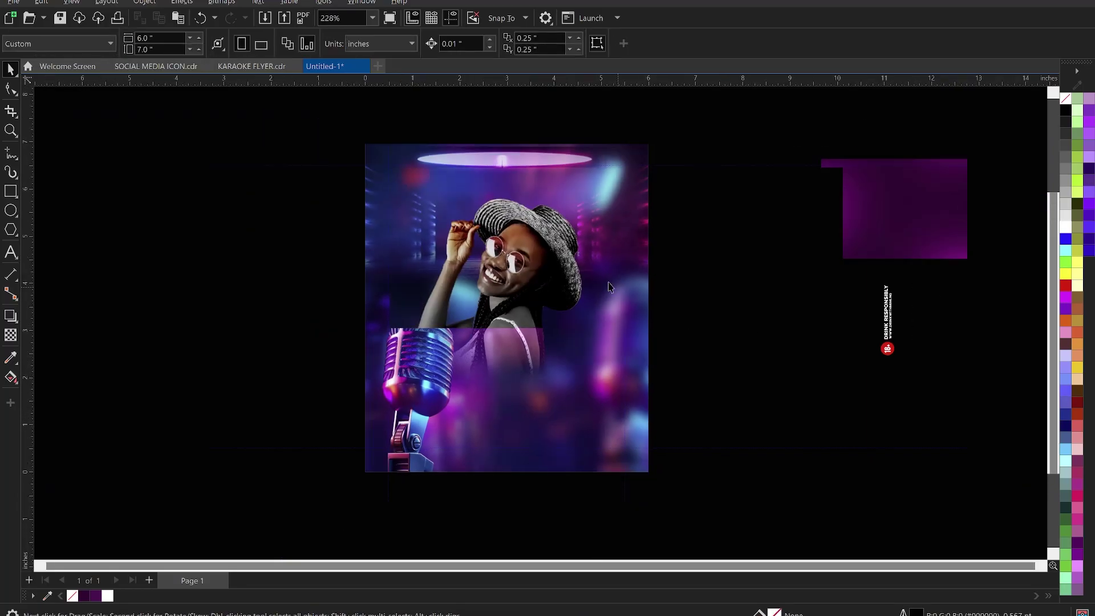
key("z")
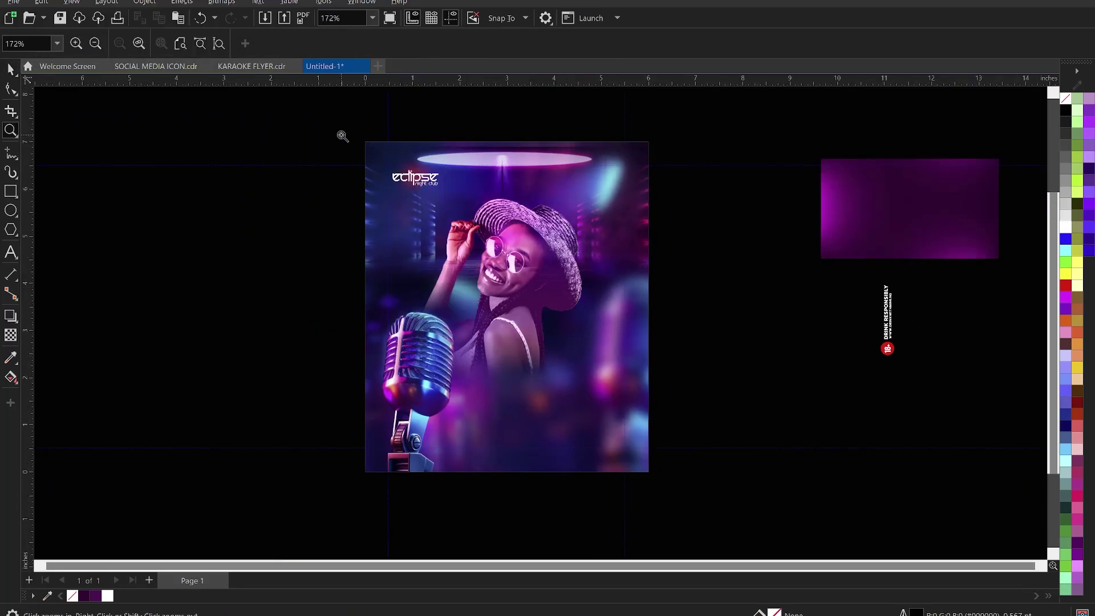
left_click_drag(343, 132, 665, 487)
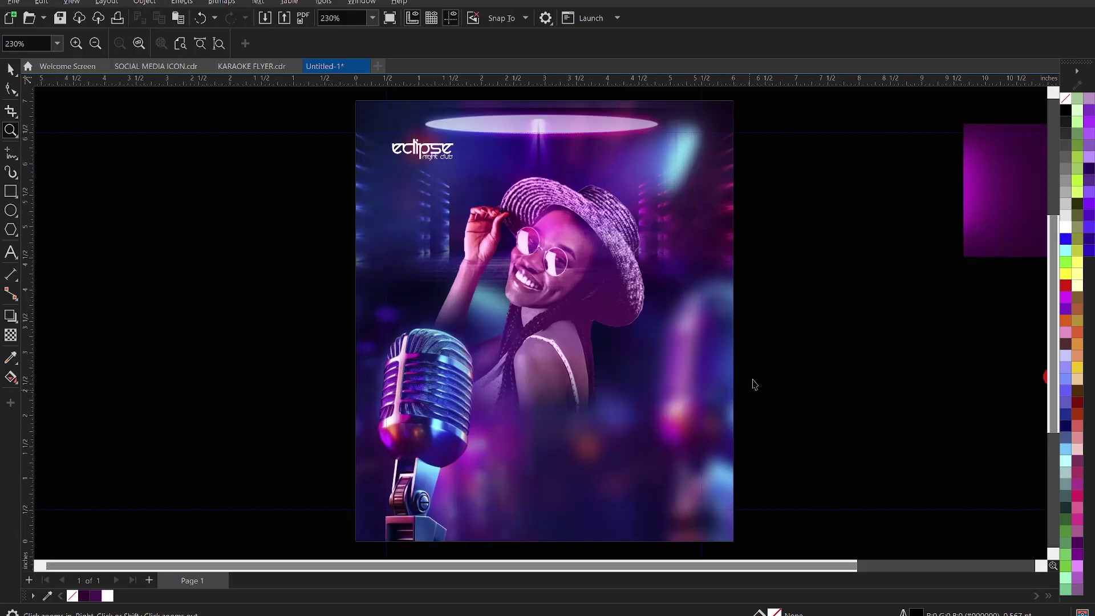
key("space")
key("alt+Tab")
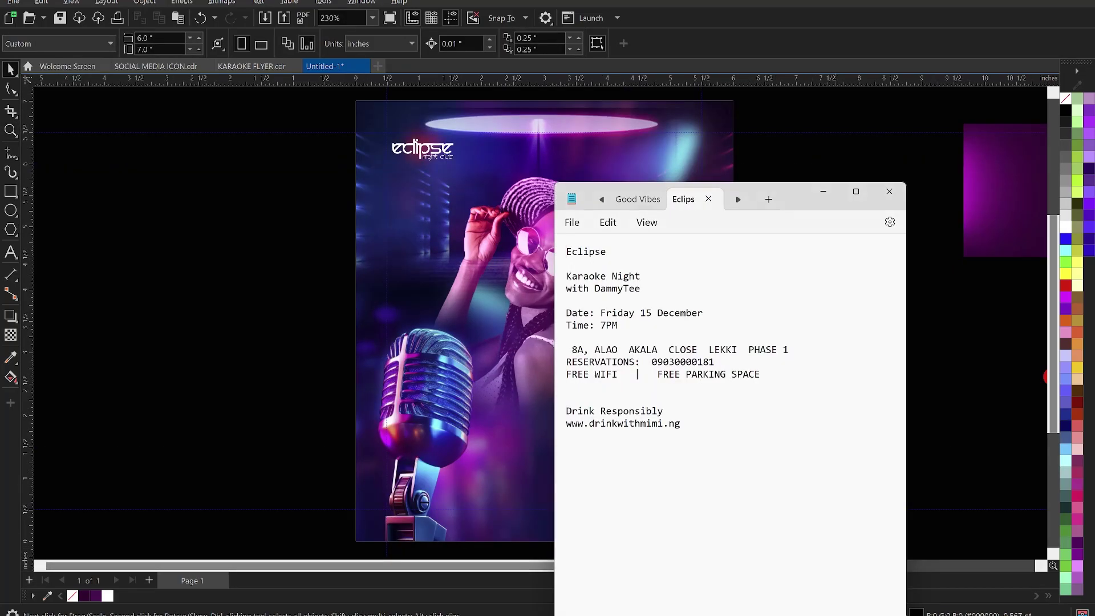
left_click_drag(667, 276, 565, 277)
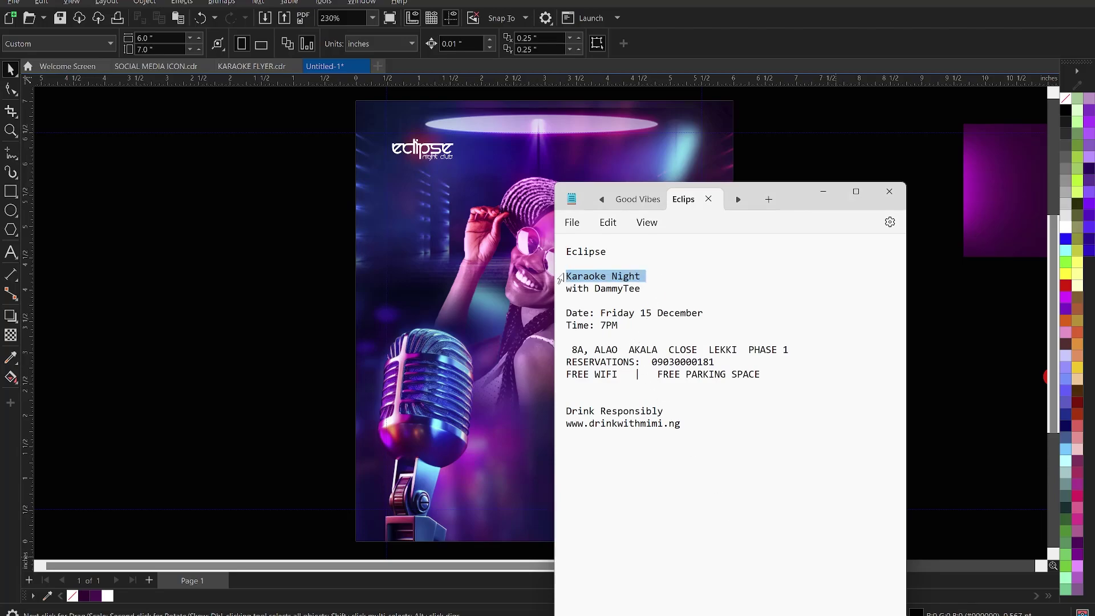
left_click(644, 287)
left_click_drag(653, 295, 558, 280)
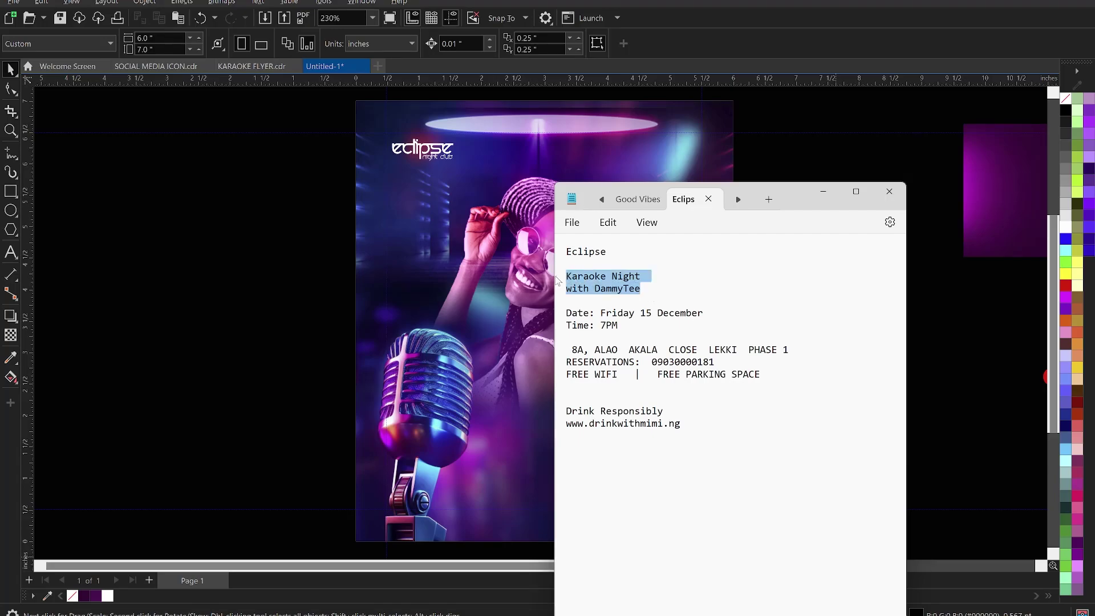
Paste the copied title and host line as artistic text beside the microphone on the flyer's lower half
left_click(493, 308)
key("z")
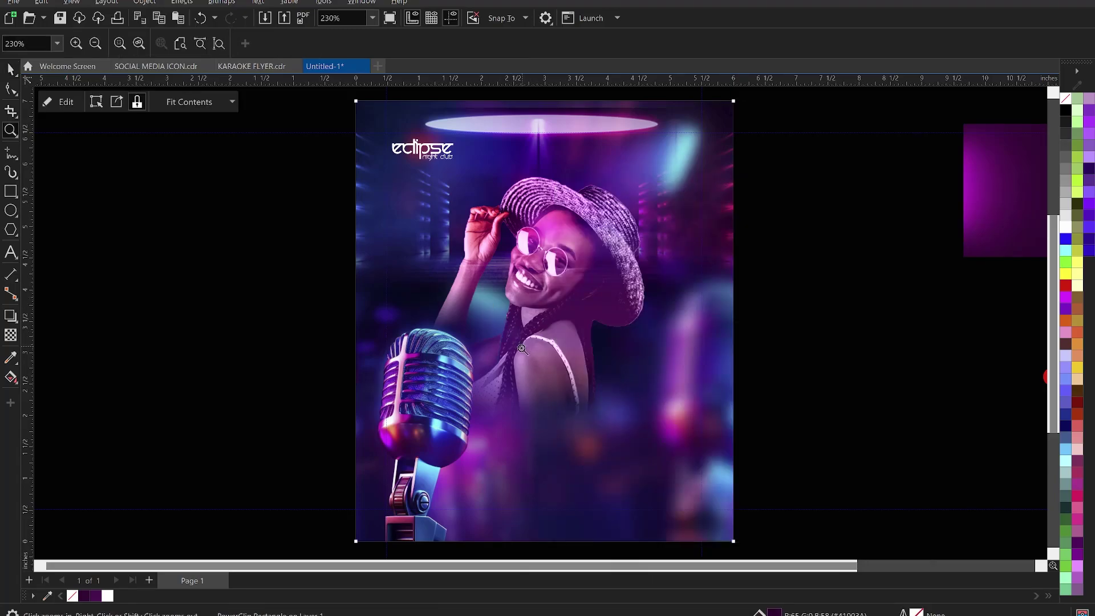
left_click(10, 252)
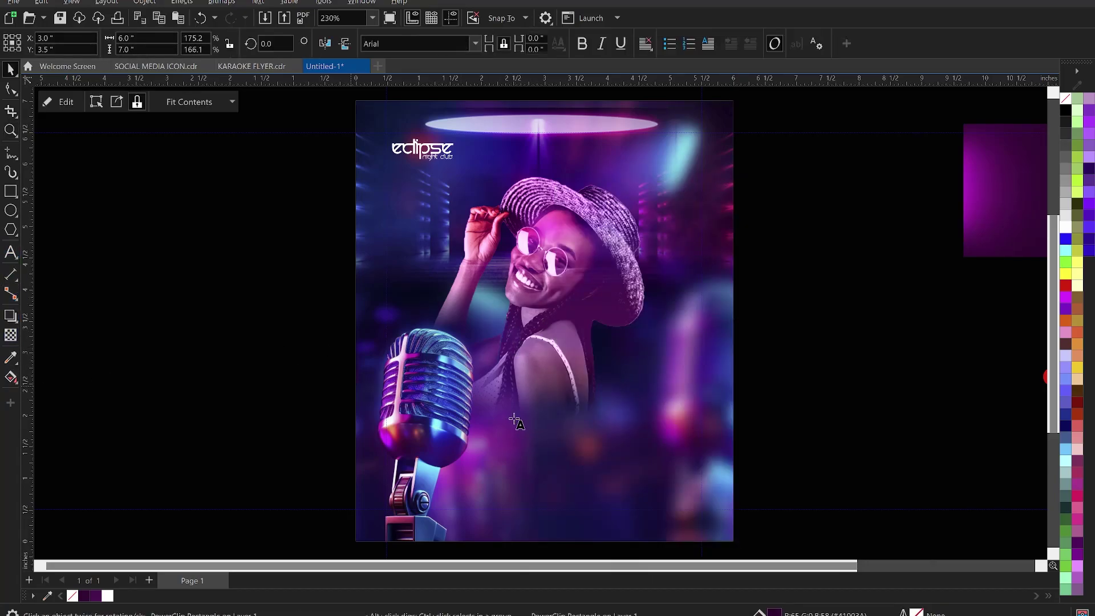
left_click(510, 391)
key("ctrl+v")
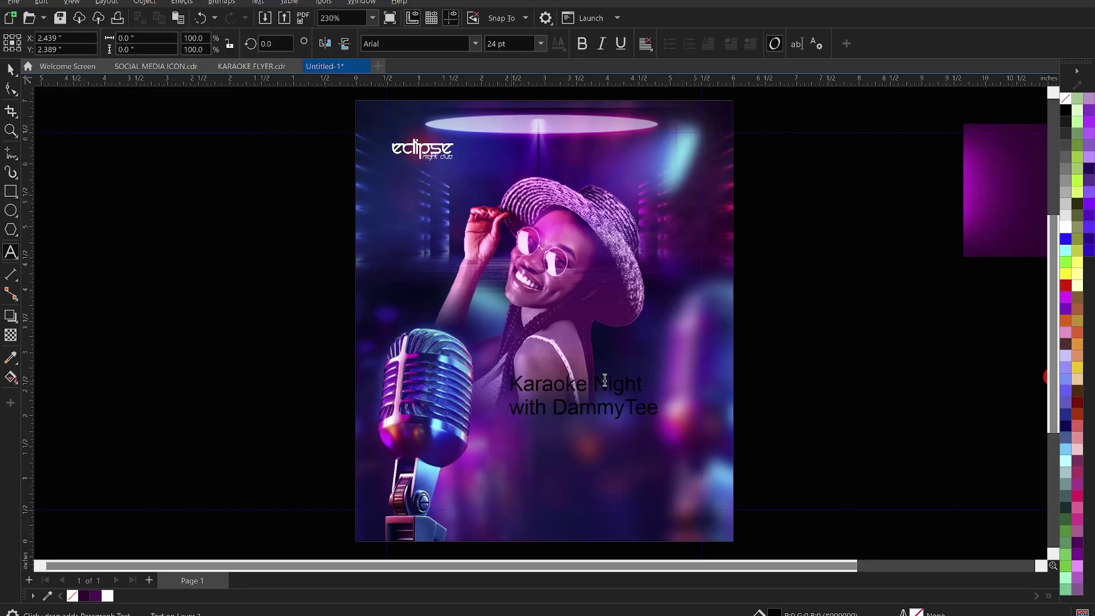
key("ctrl+space")
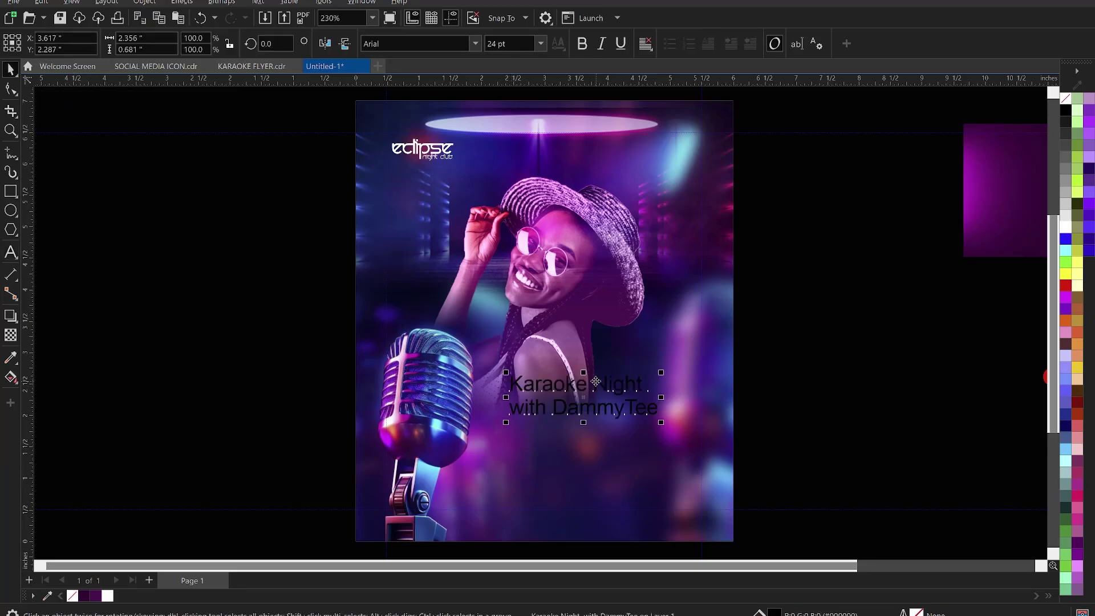
Split the pasted text into separate white lines and move the host line up to about X 4.74, Y 3.49 inches
left_click(596, 381)
left_click(597, 383)
key("ctrl+k")
left_click(109, 598)
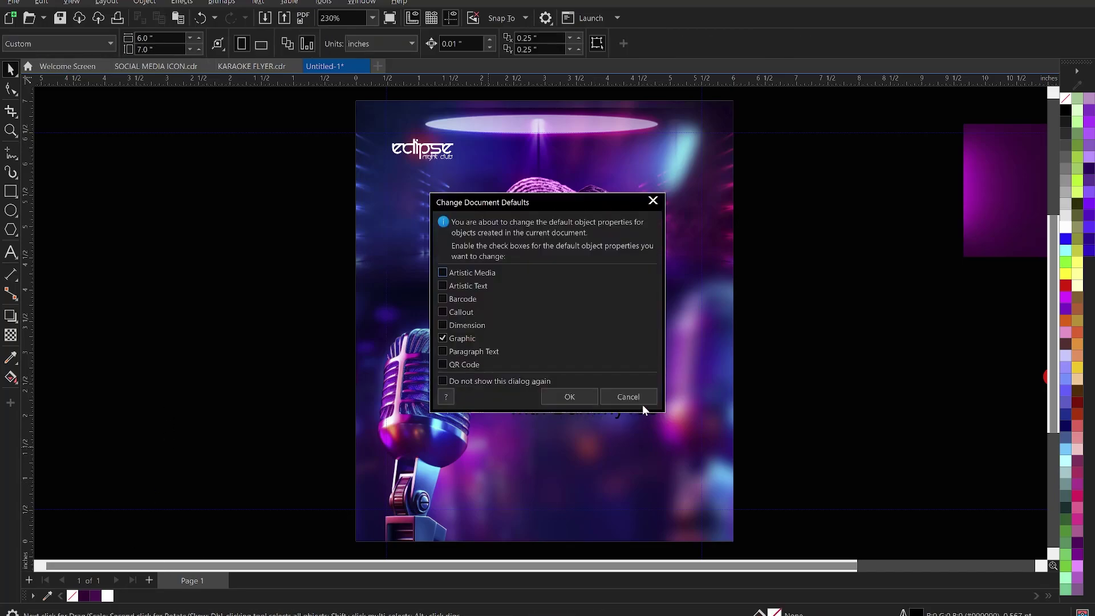
left_click(630, 397)
left_click(609, 421)
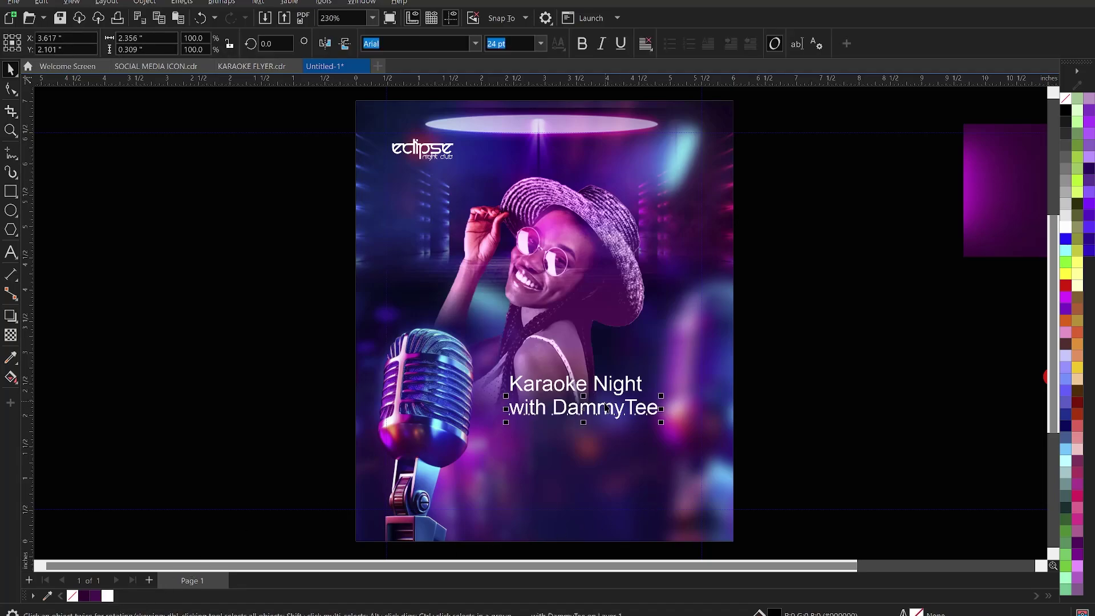
left_click_drag(605, 411, 675, 323)
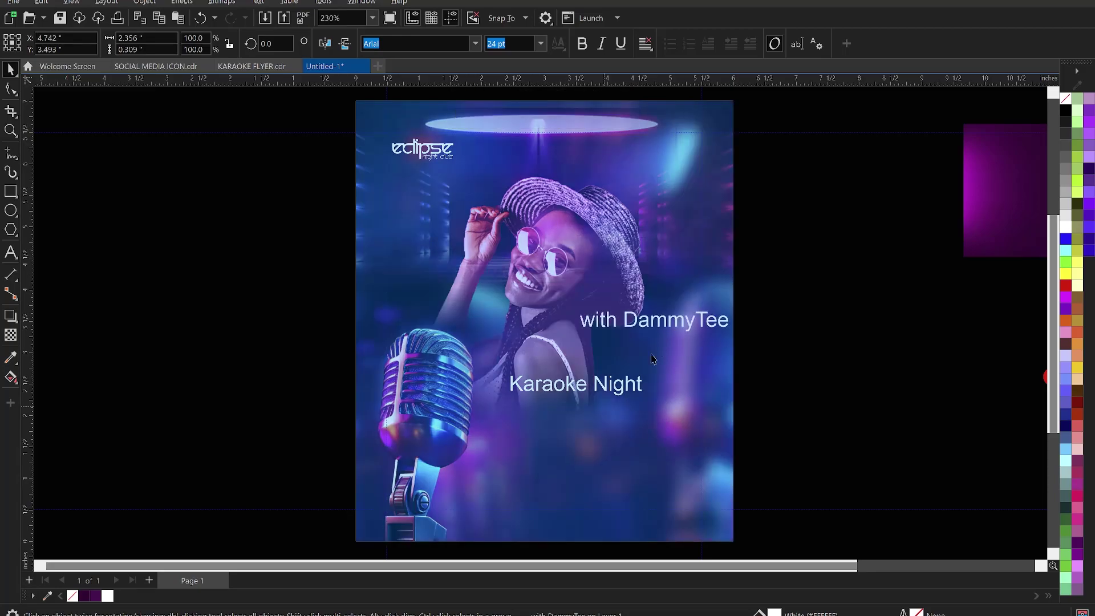
Break the "Karaoke Night" title into two lines, with "Night" placed under "Karaoke"
left_click(599, 389)
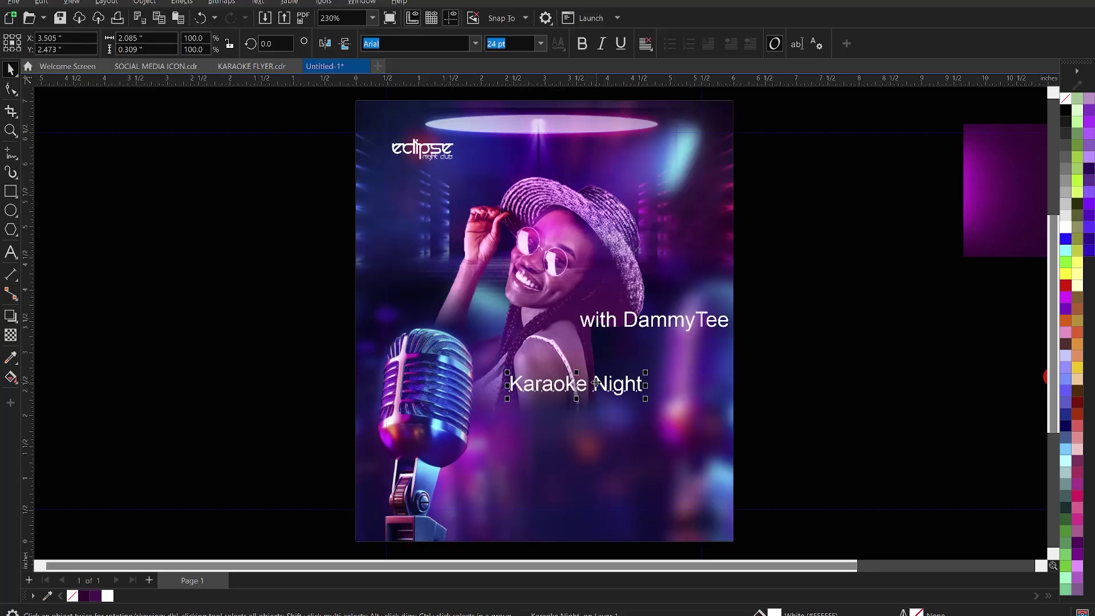
double_click(595, 383)
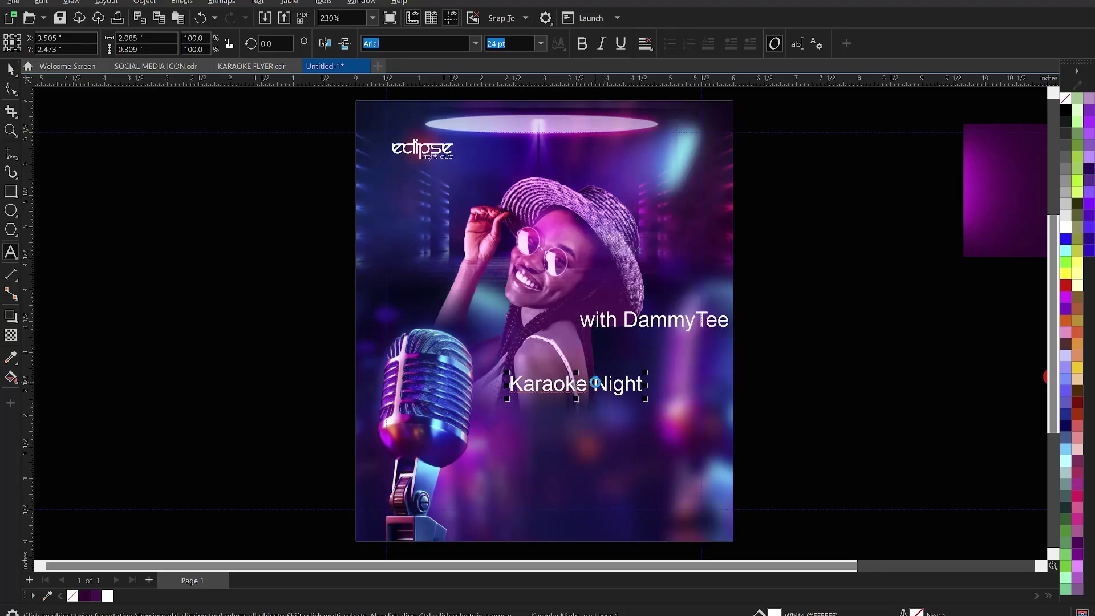
key("BackSpace")
key("Return")
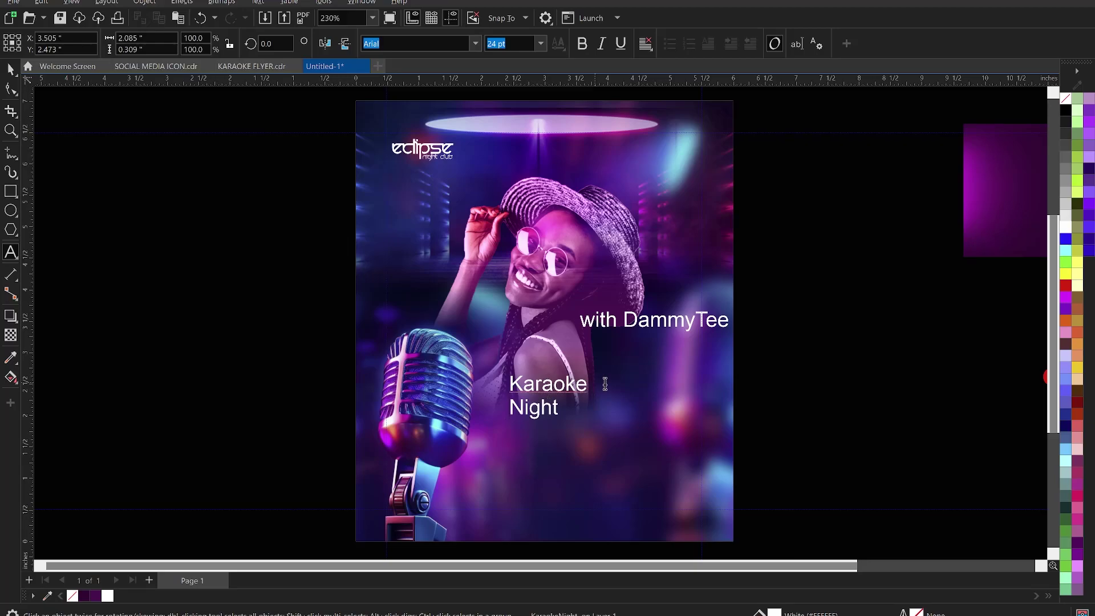
key("ctrl+space")
key("ctrl+k")
left_click(238, 104)
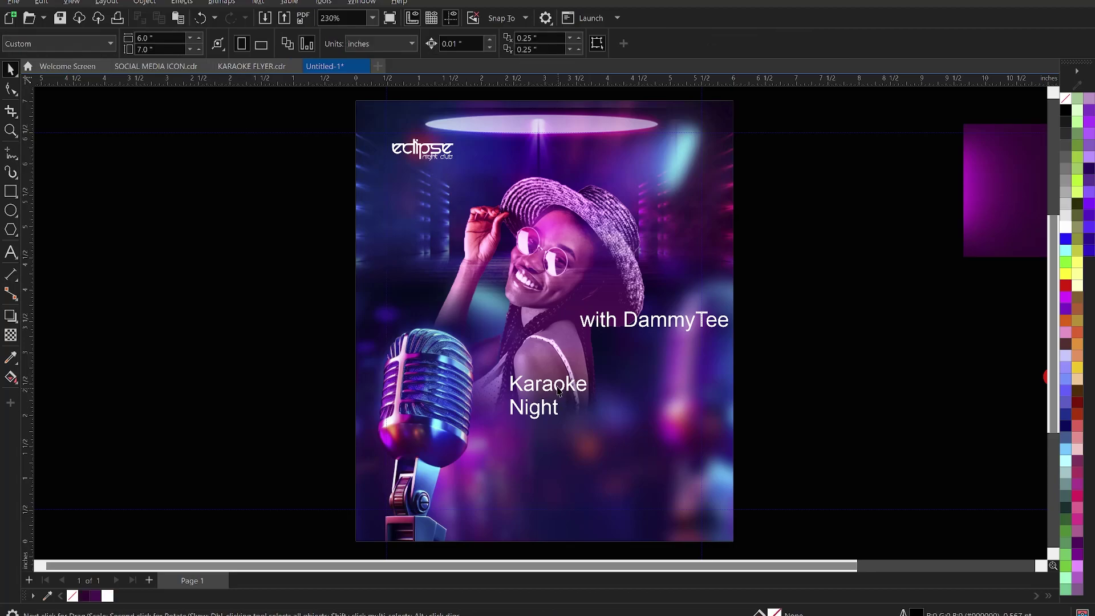
Change the case of the two-line "Karaoke Night" title to uppercase
left_click(534, 387)
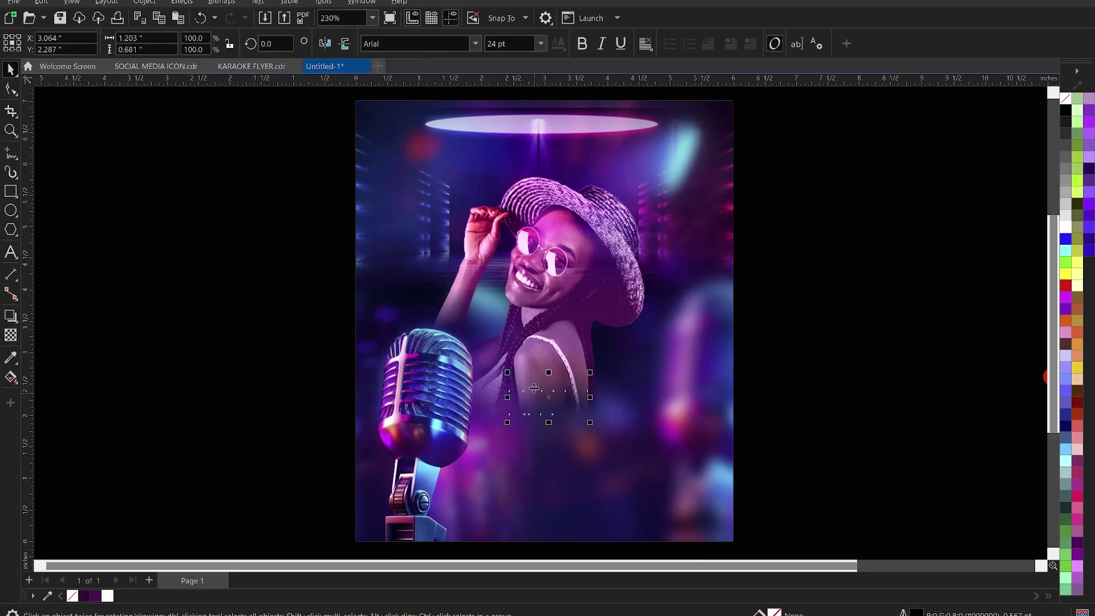
left_click(533, 387)
left_click(534, 387)
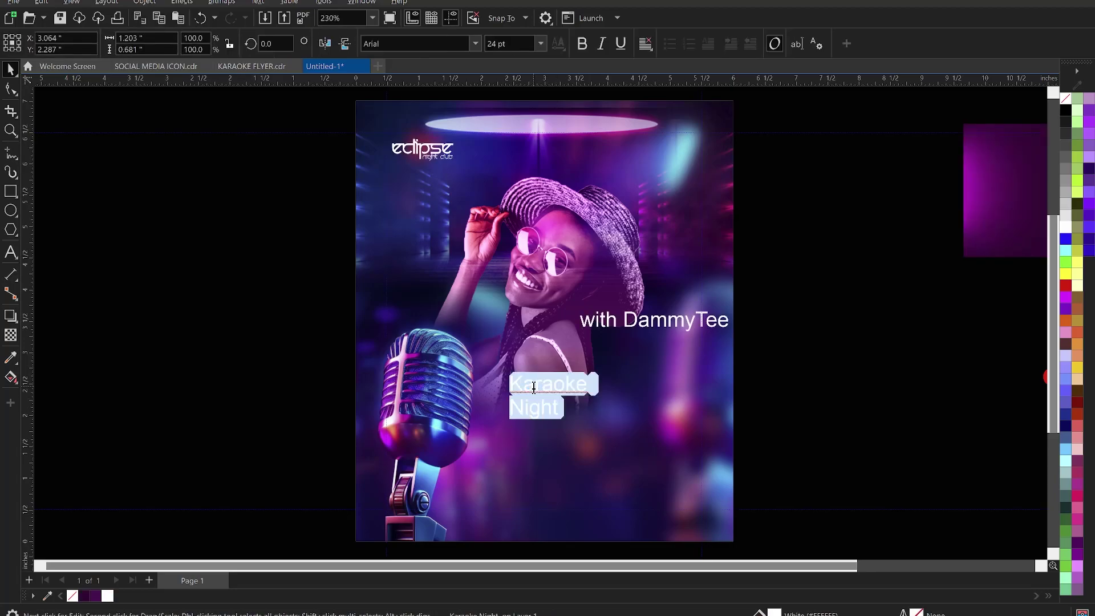
right_click(534, 388)
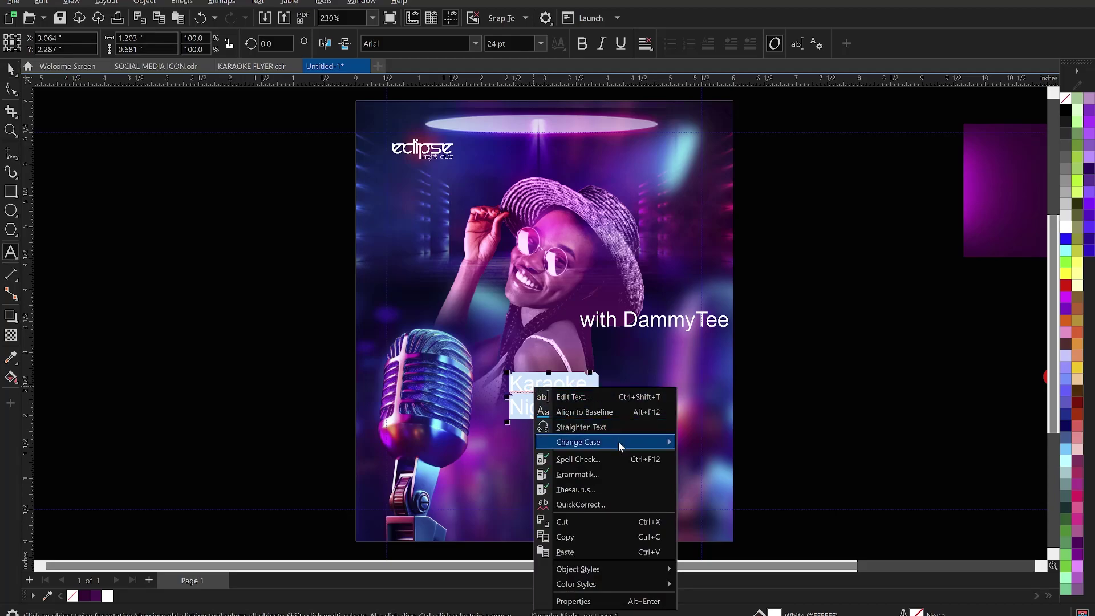
mouse_move(618, 442)
left_click(742, 474)
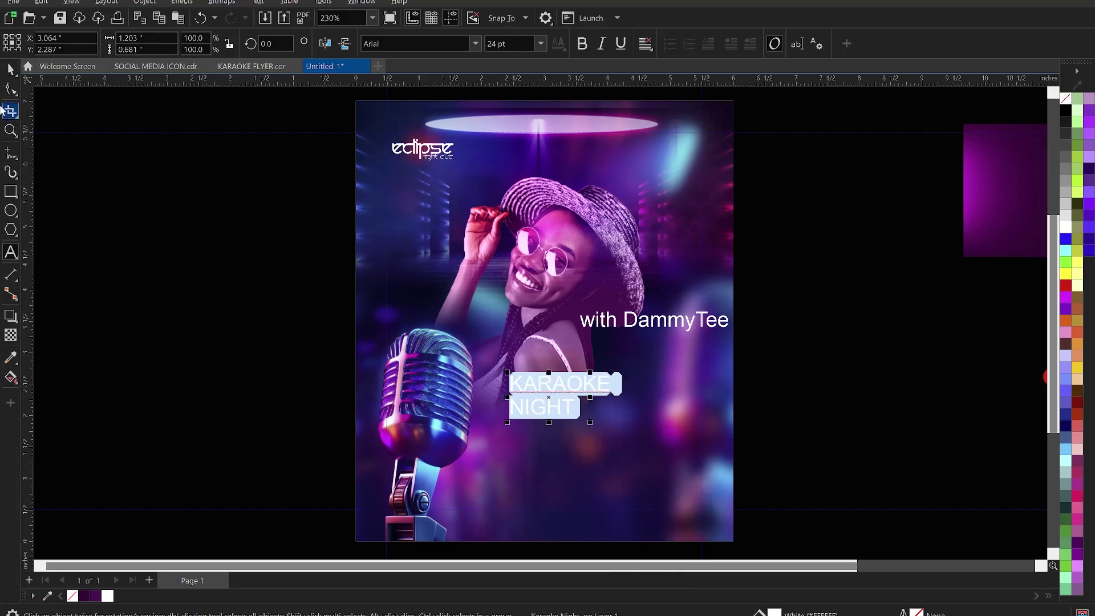
left_click(10, 71)
left_click(570, 398)
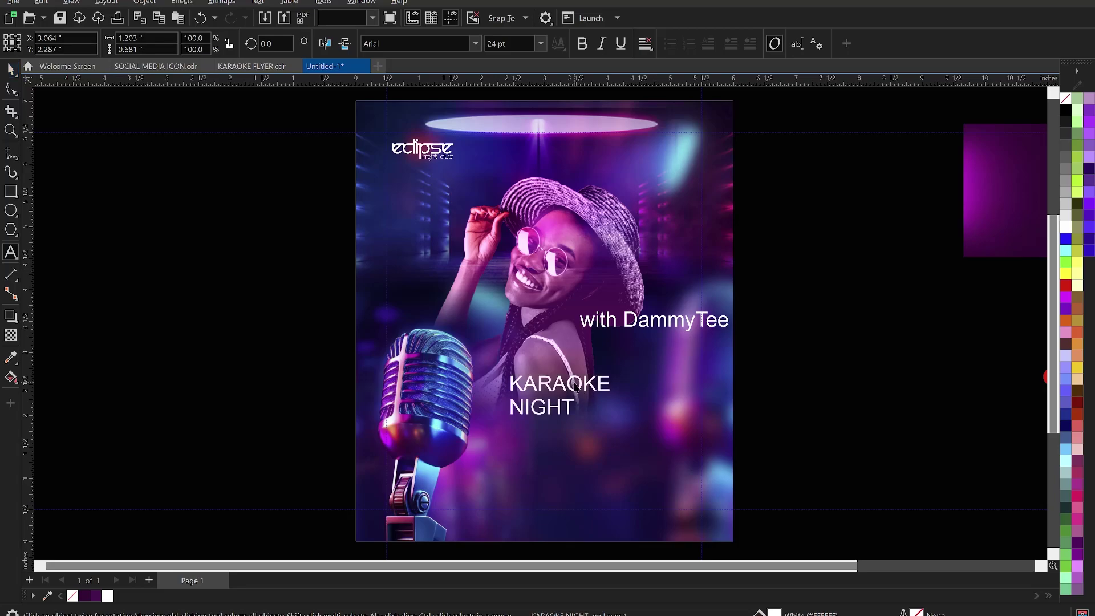
Set the KARAOKE NIGHT title in the Balibold font and enlarge it to about 68 pt, roughly 3.36 inches wide
left_click(567, 388)
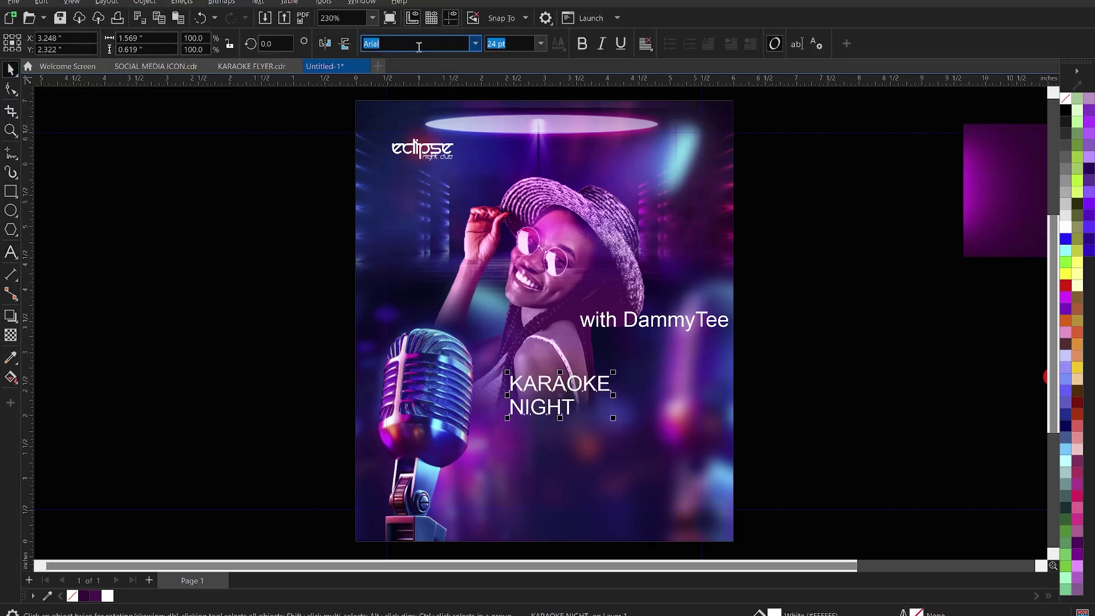
type("Balibold")
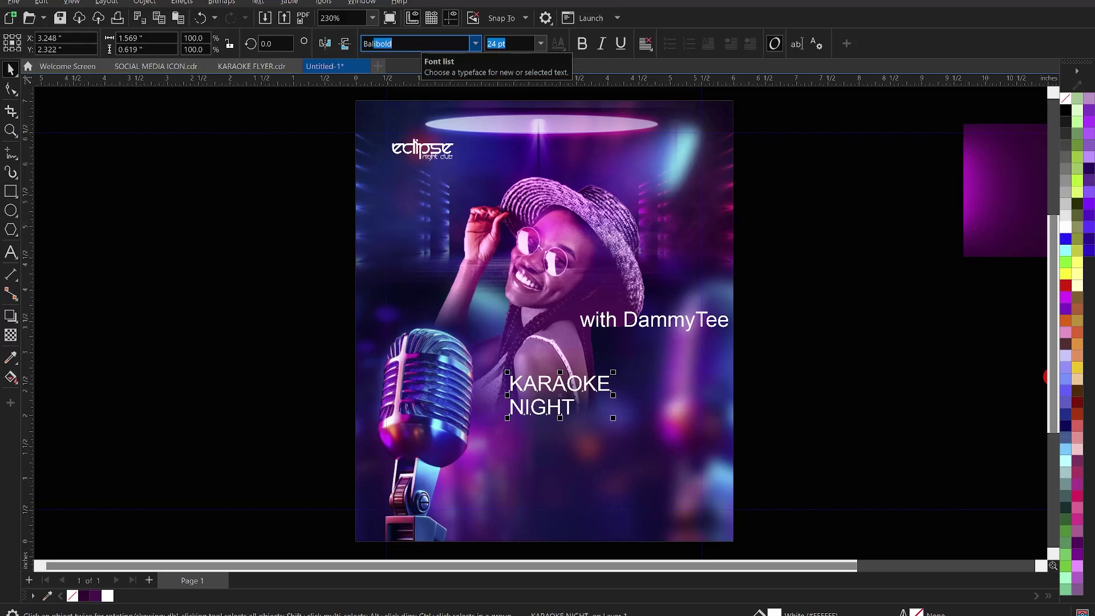
key("Return")
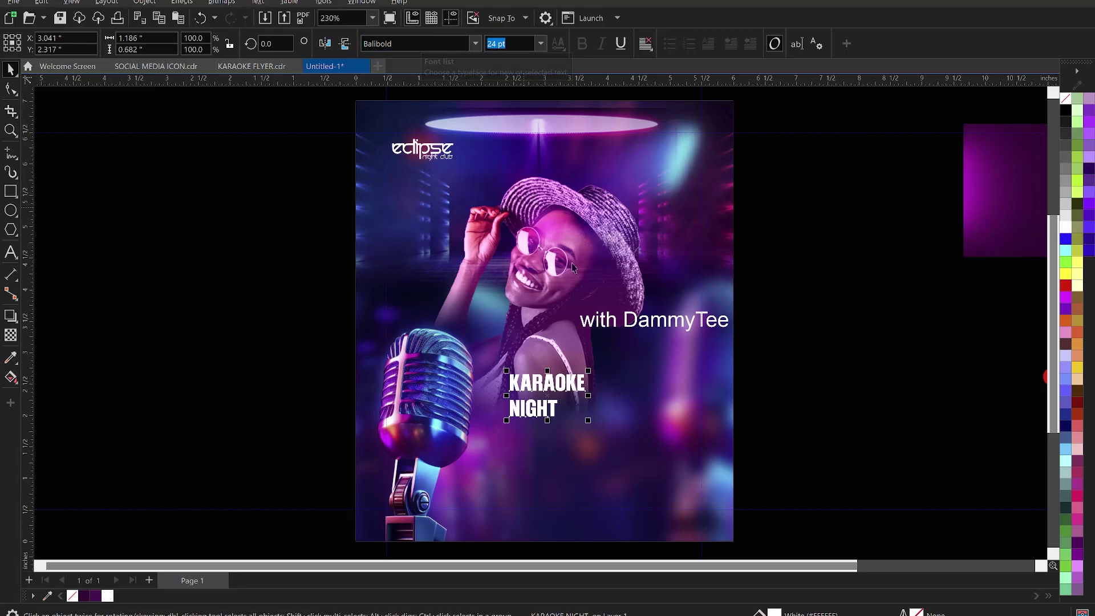
left_click_drag(588, 420, 731, 509)
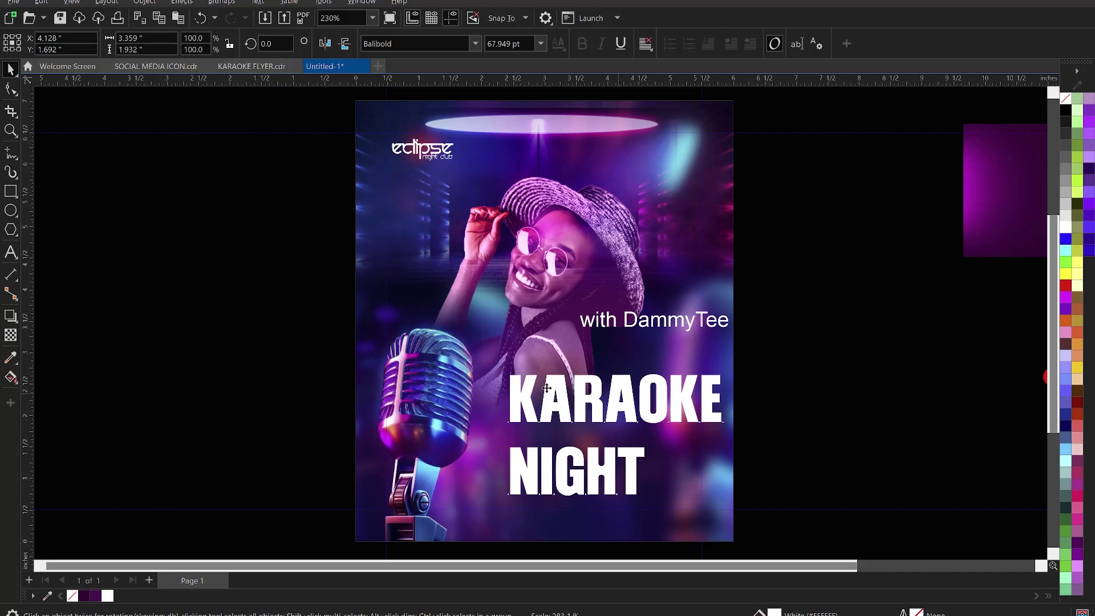
Move the title to overlap the microphone's edge as two separate words, with NIGHT left-aligned close under KARAOKE
mouse_move(542, 386)
left_mouse_down()
mouse_move(451, 376)
mouse_move(560, 380)
left_mouse_up()
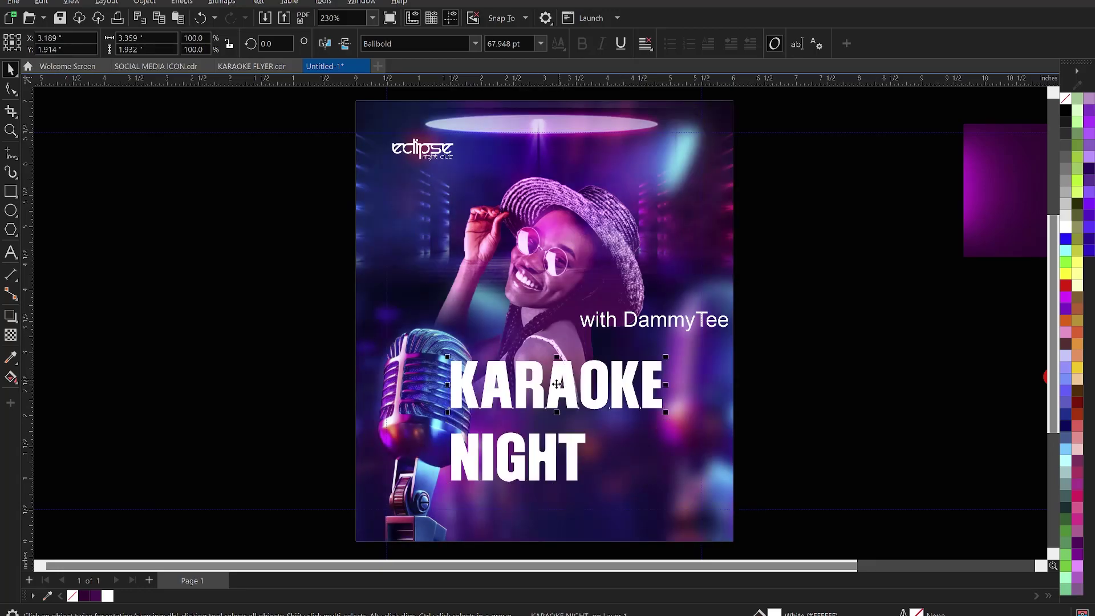
left_click(552, 461)
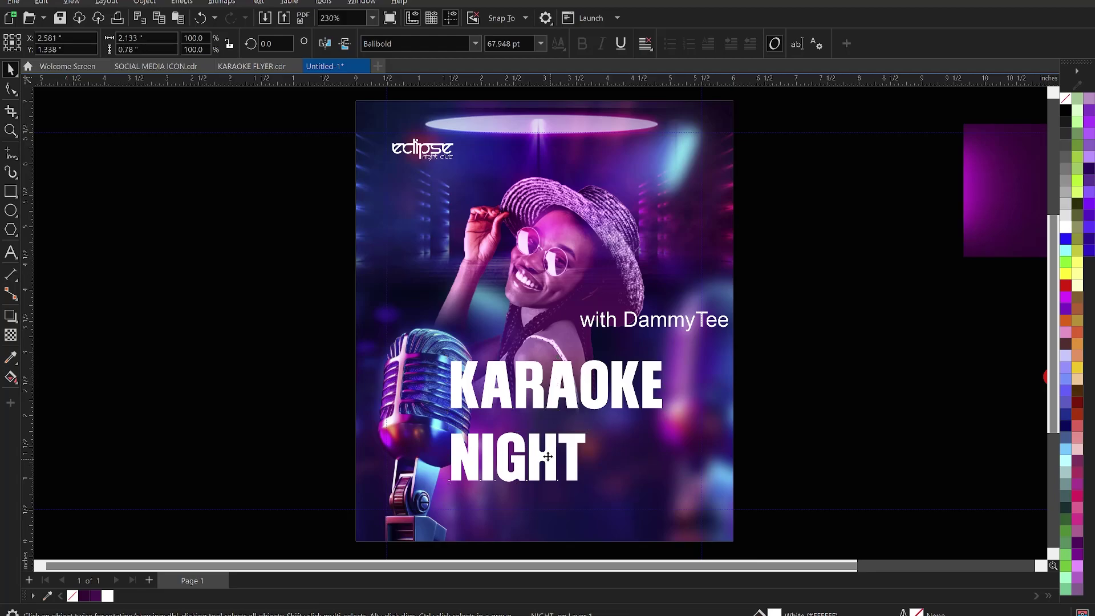
left_click_drag(547, 450, 553, 437)
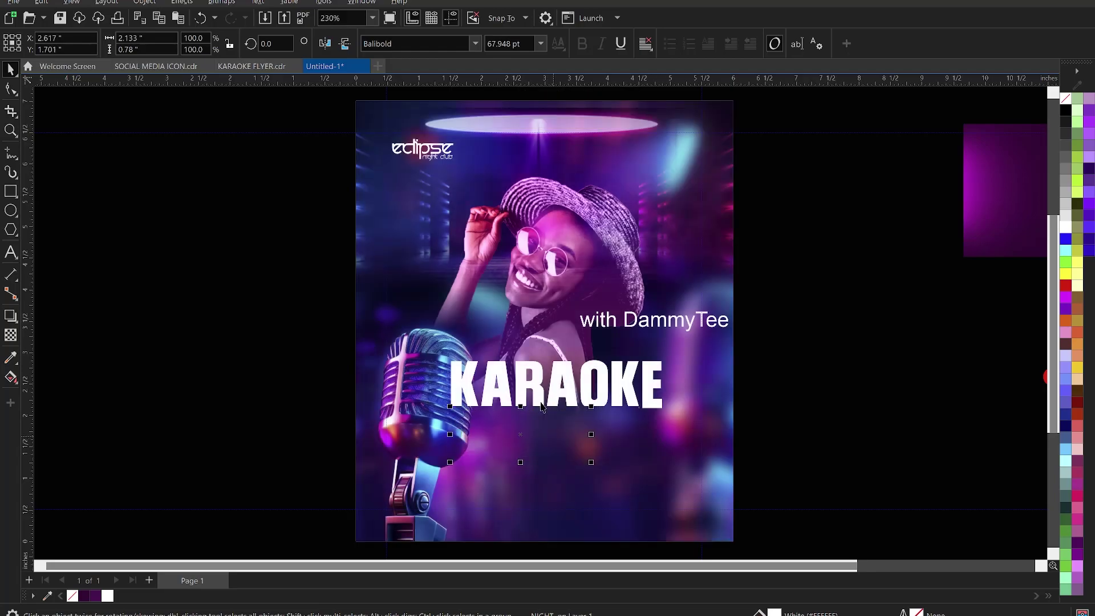
key("ctrl+z")
key("l")
left_click(242, 366)
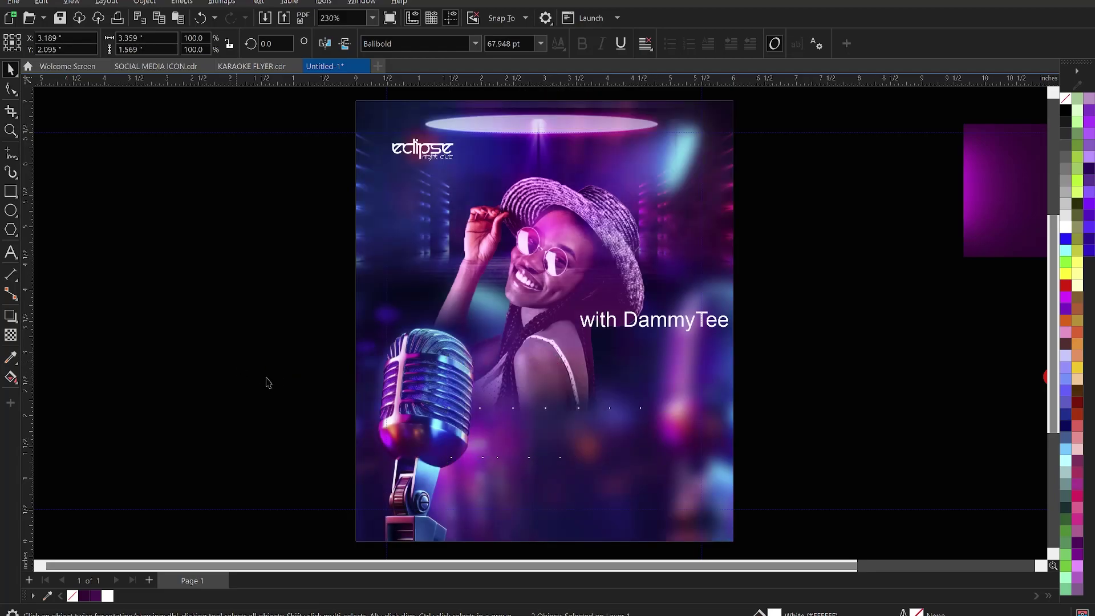
Enlarge NIGHT to about 107 pt to match KARAOKE's width, and scale both words down together to about 3 inches wide
left_click(498, 427)
left_click_drag(589, 462, 665, 514)
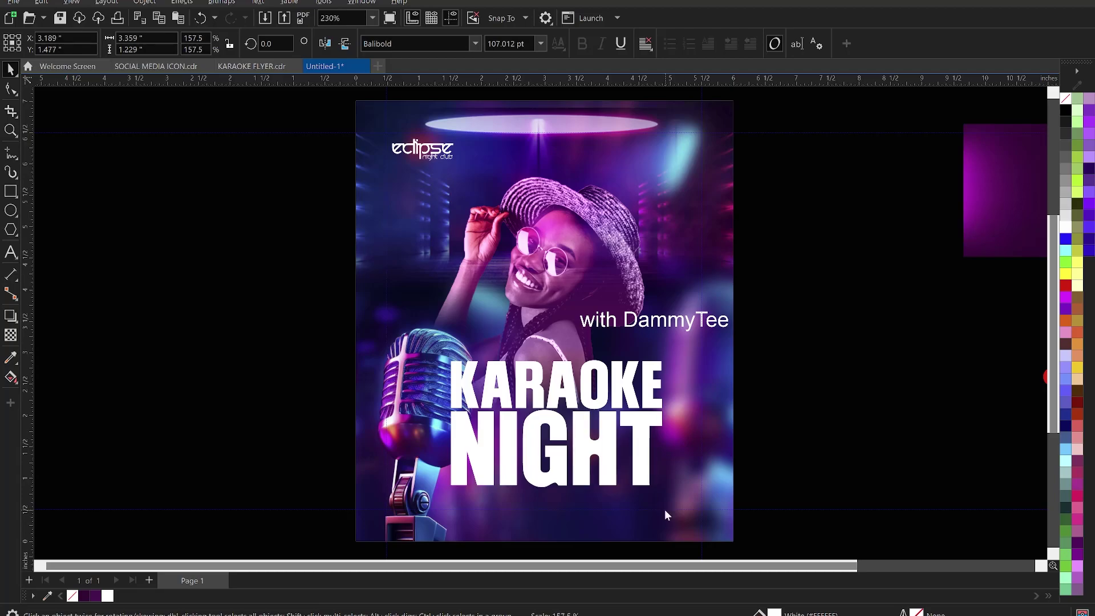
left_click(632, 381, "shift")
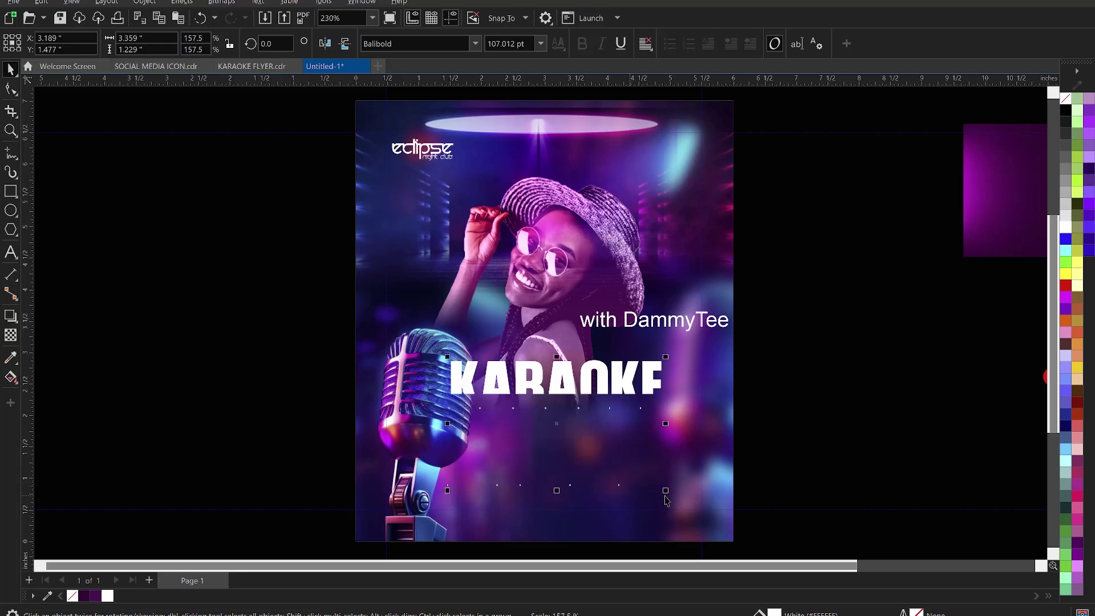
left_click_drag(673, 498, 621, 433)
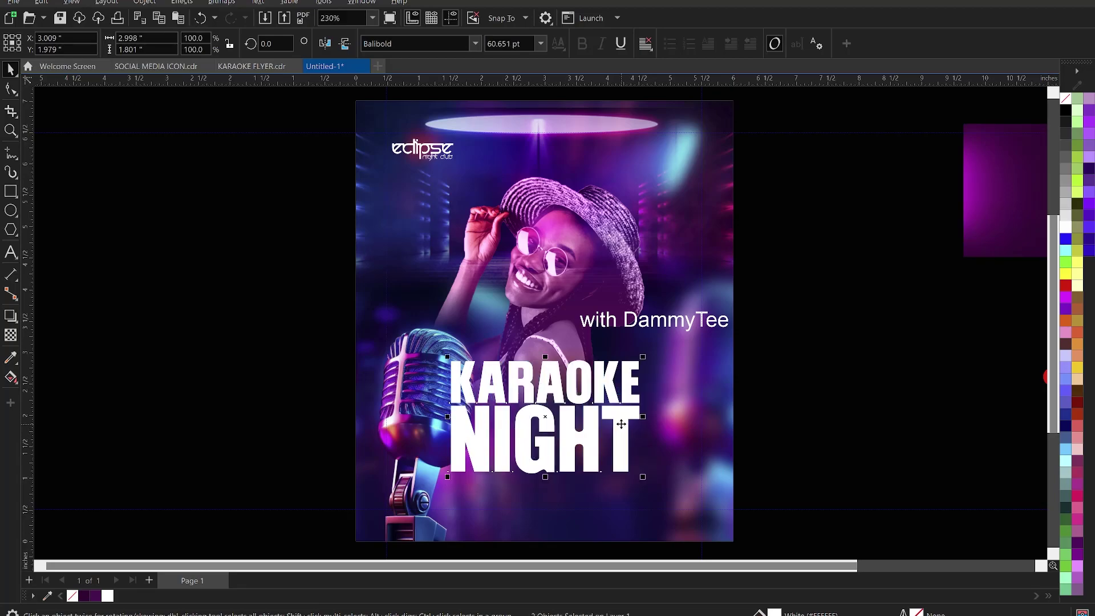
Rotate the KARAOKE NIGHT title counterclockwise by about 5.3 degrees
left_click(620, 423)
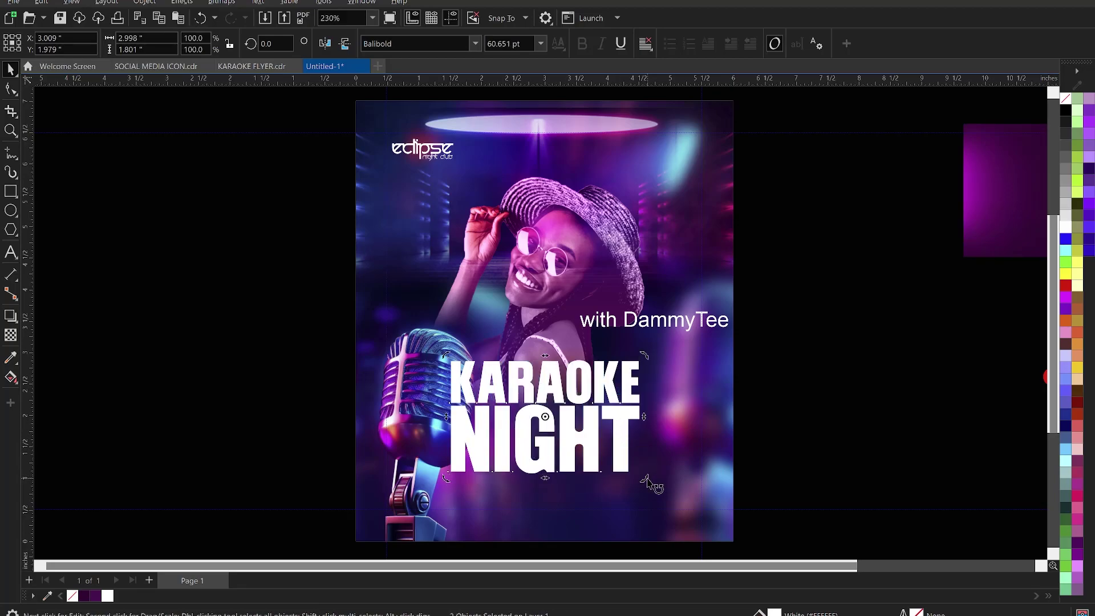
left_click_drag(650, 482, 653, 472)
scroll(646, 447, "up", 1)
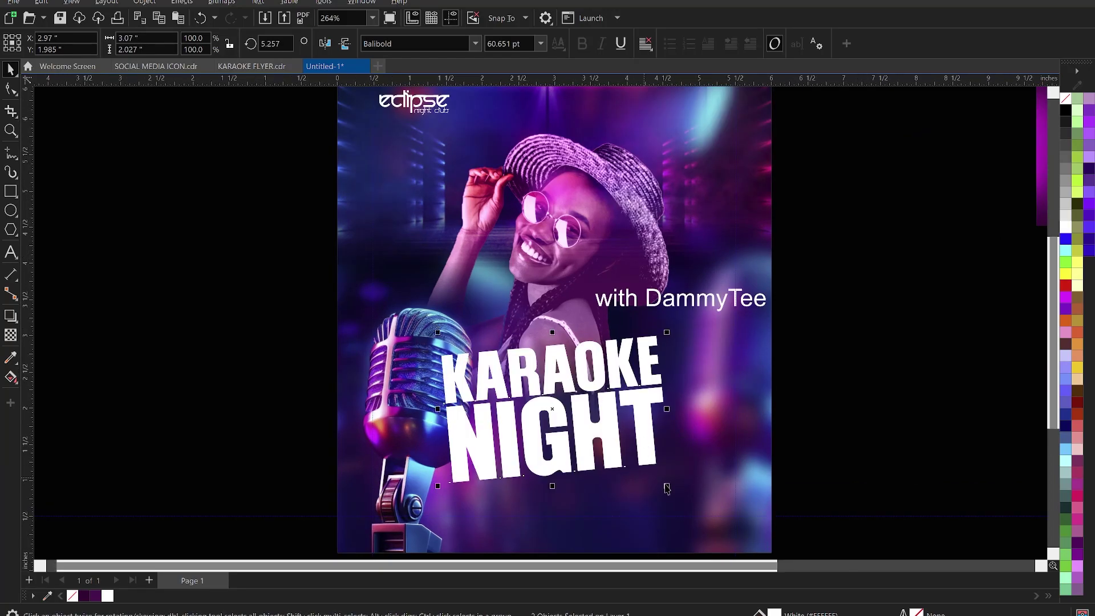
Scale KARAOKE and NIGHT down together to about 2.86 inches wide and nudge them up by 0.01 inch
left_click_drag(666, 487, 598, 376)
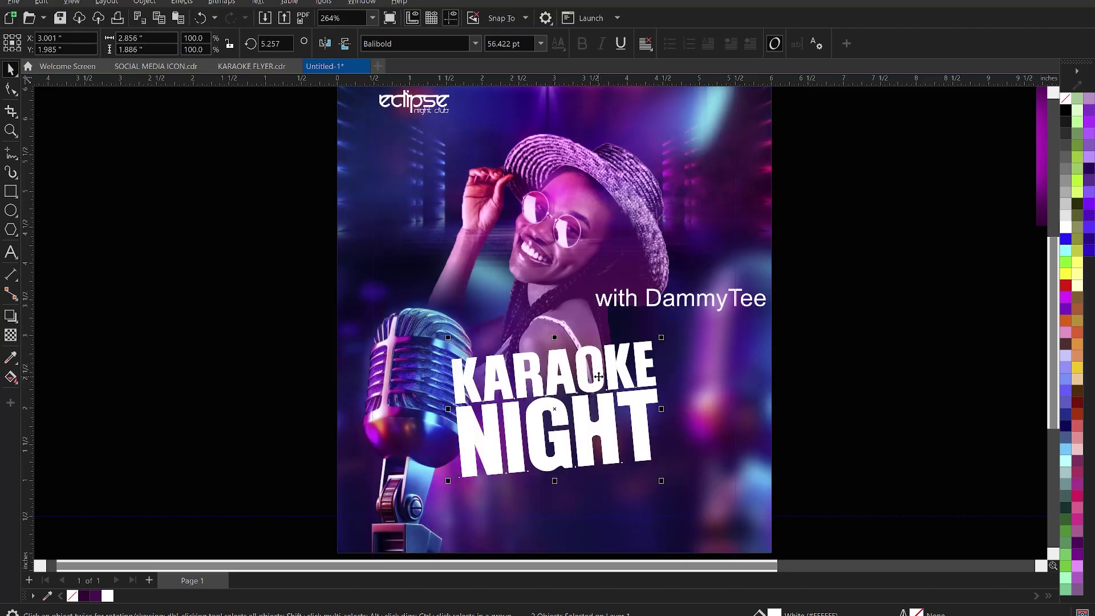
scroll(576, 388, "down", 1)
scroll(577, 419, "up", 2)
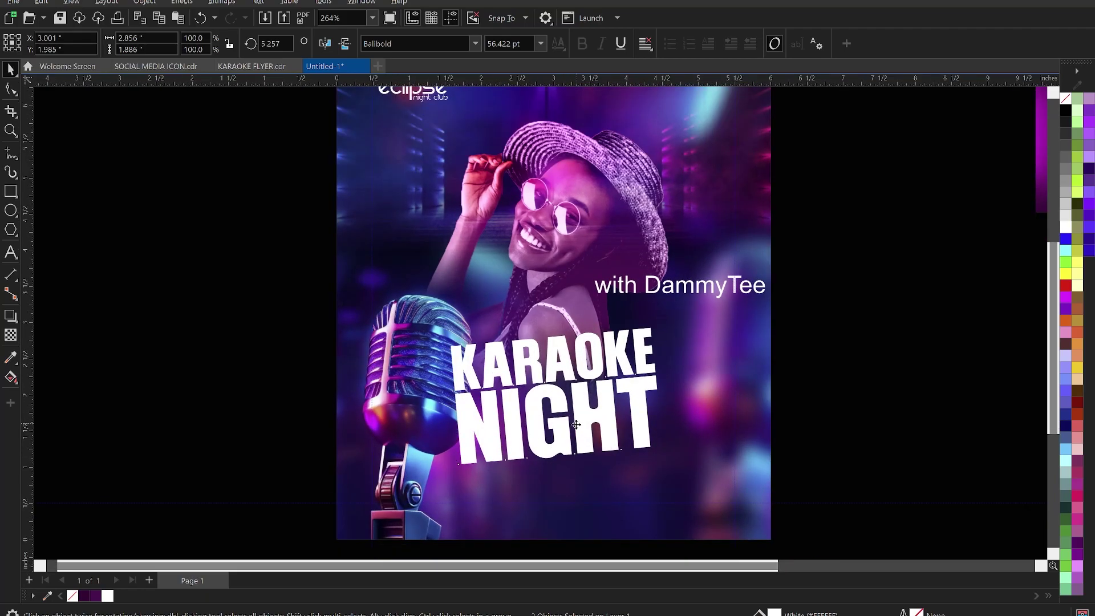
scroll(633, 358, "down", 4)
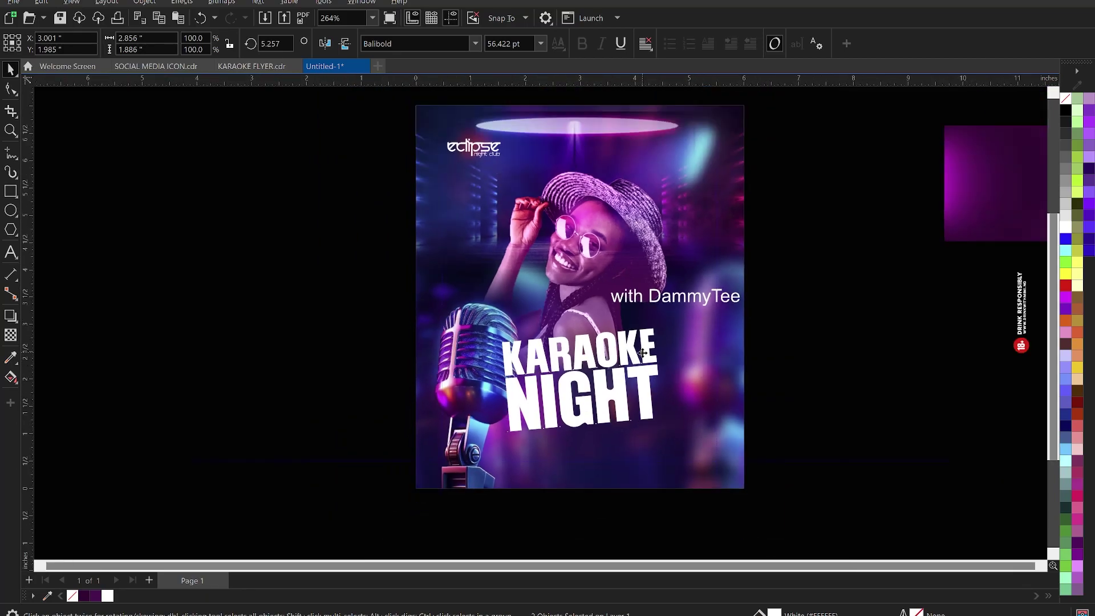
scroll(576, 361, "up", 1)
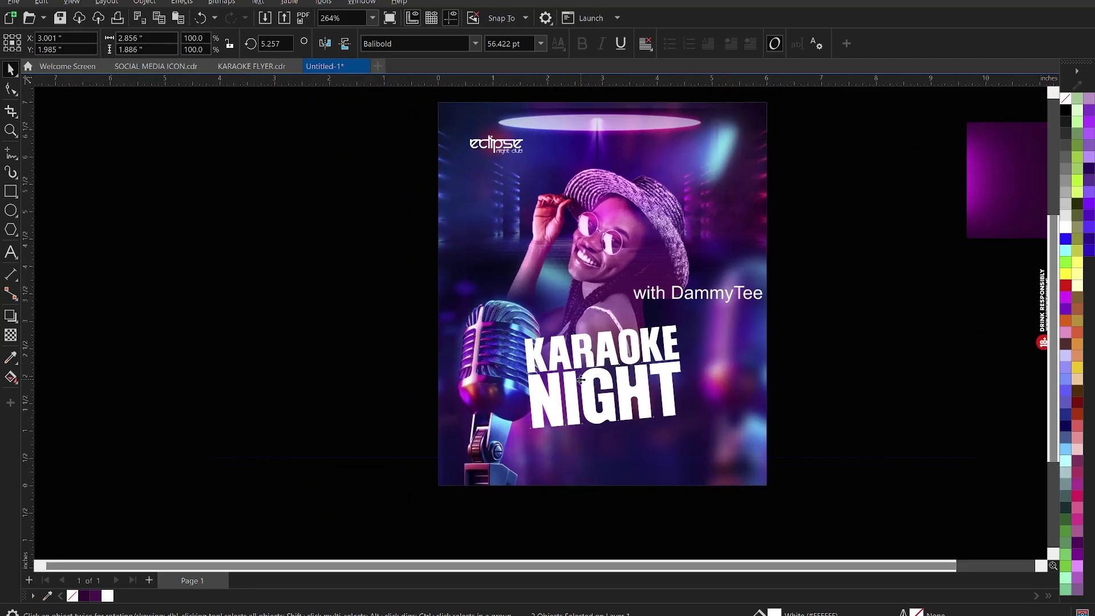
key("Up")
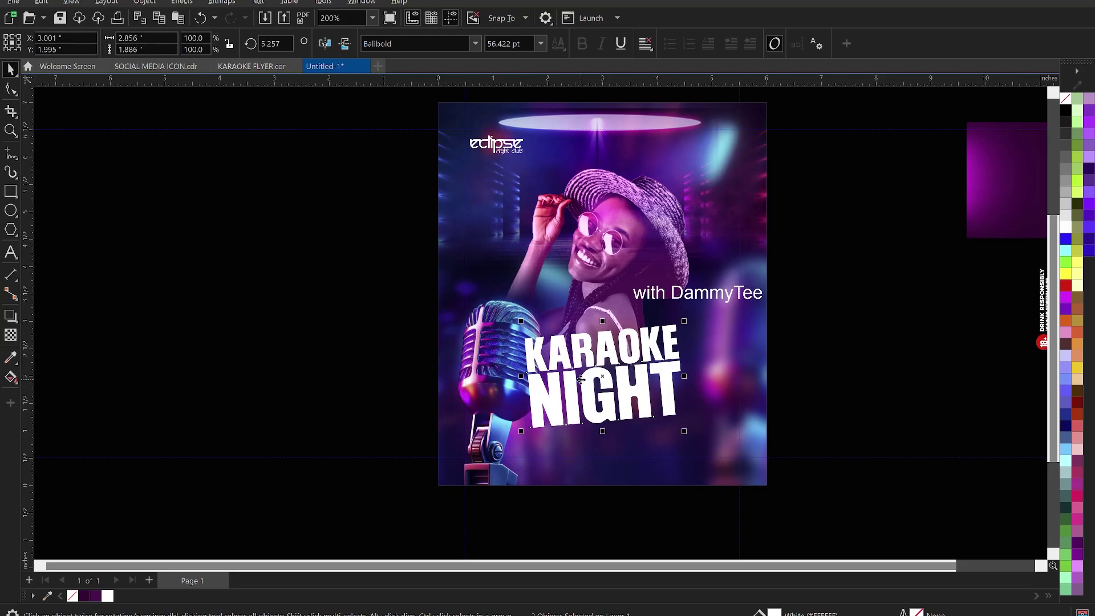
scroll(580, 379, "up", 2)
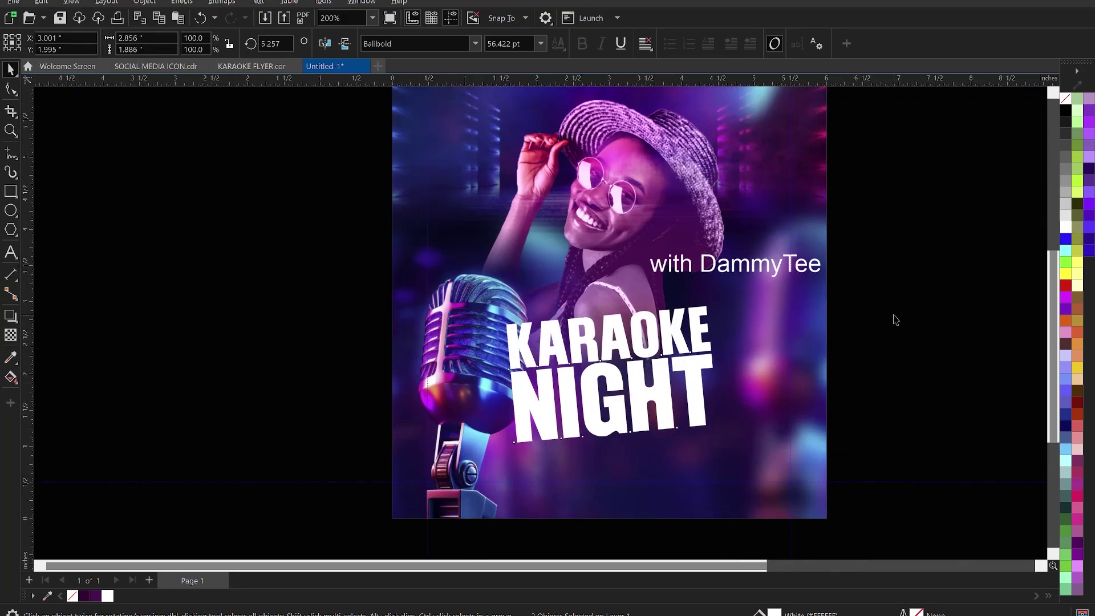
left_click(892, 317)
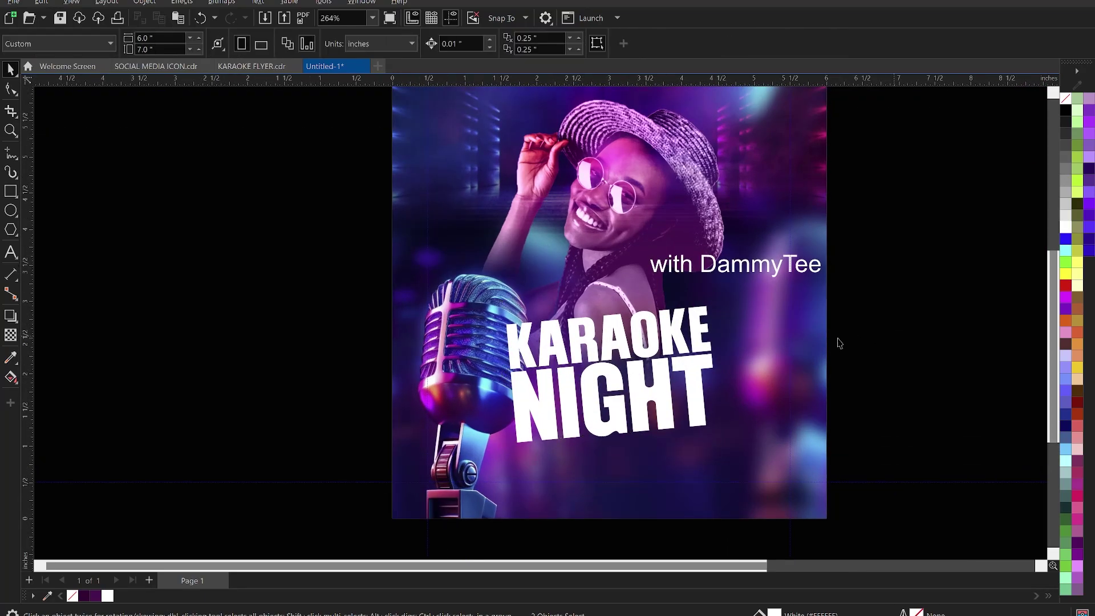
Duplicate KARAOKE and NIGHT in place, fill the copies with dark purple R65 G0 B58, and group them
left_click(670, 331)
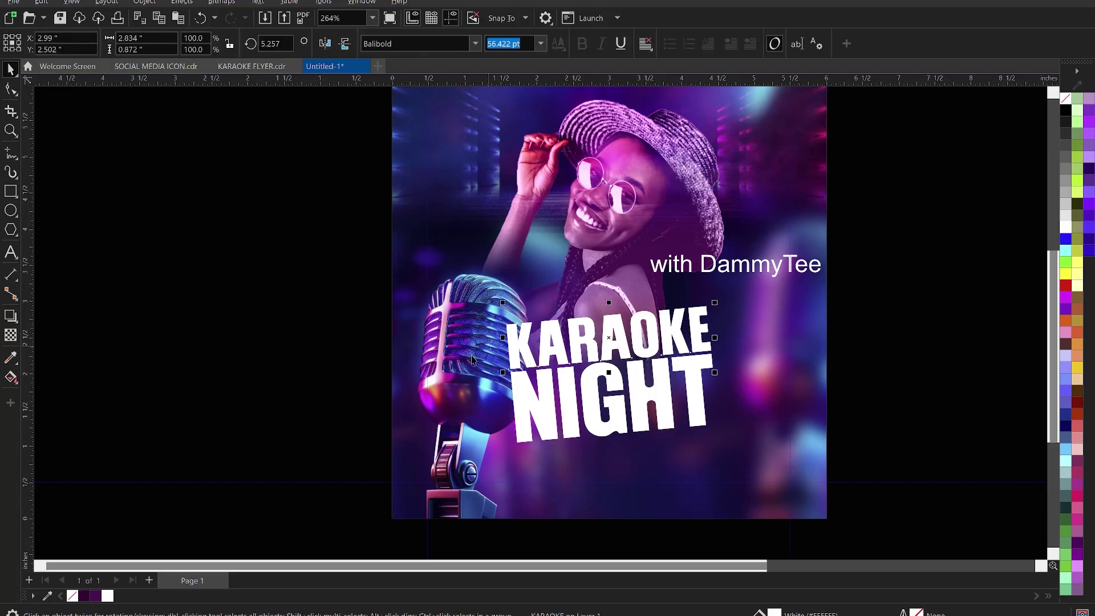
left_click(570, 394, "shift")
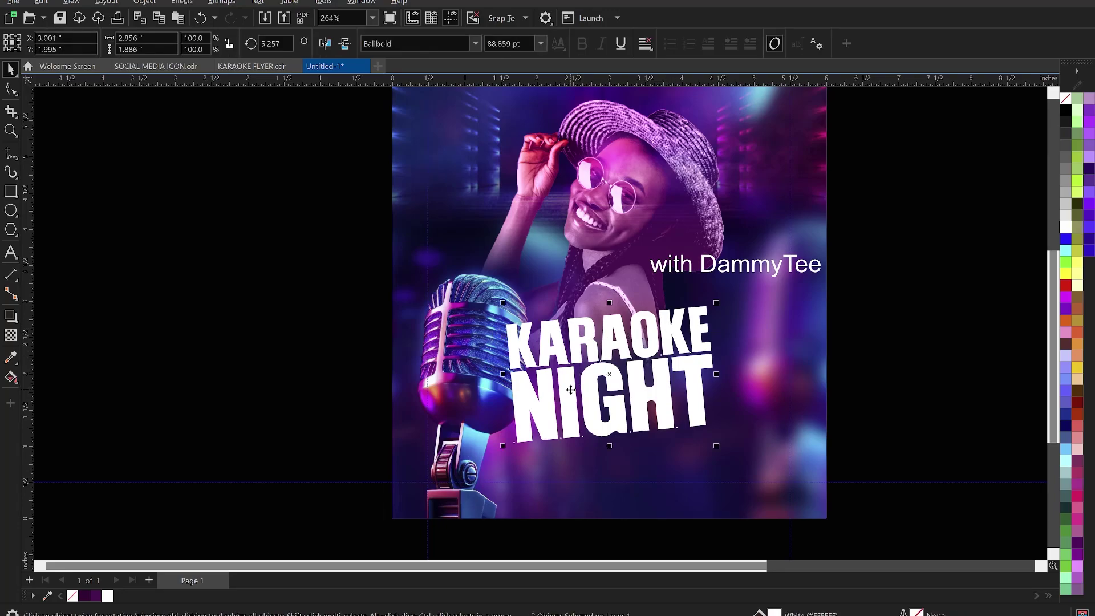
key("ctrl+v")
left_click(95, 596)
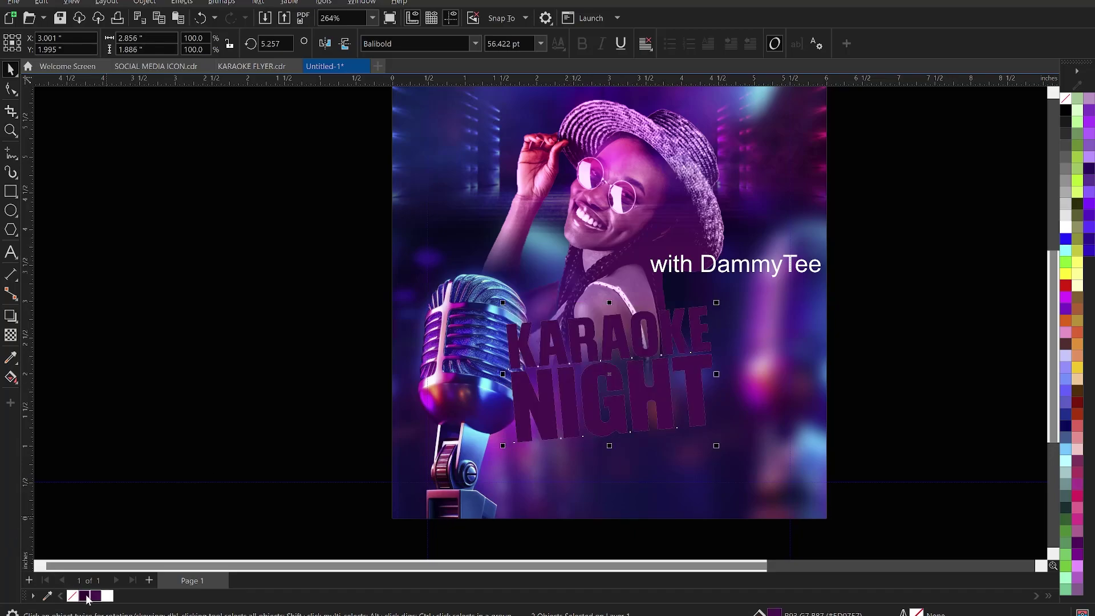
left_click(87, 596)
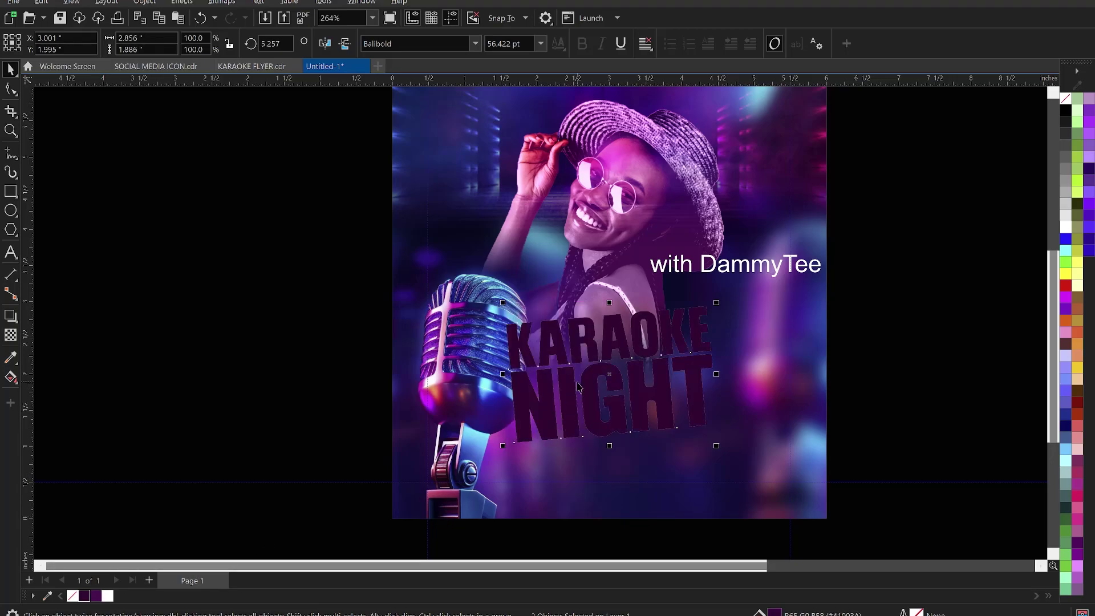
key("ctrl+g")
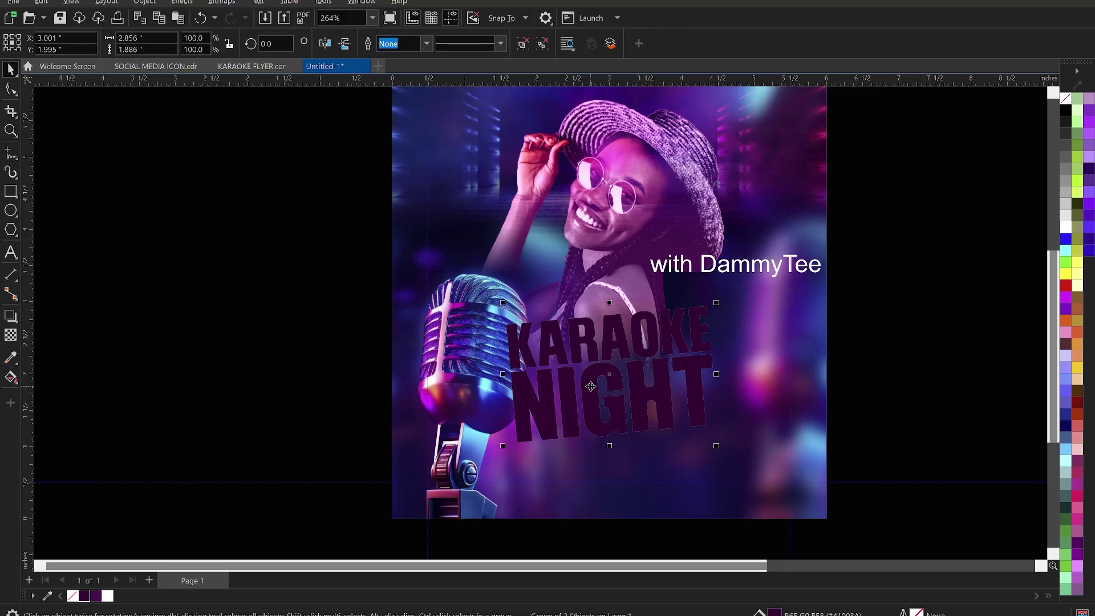
Send the dark purple title copy backward so it sits behind the white KARAOKE NIGHT title
right_click(591, 385)
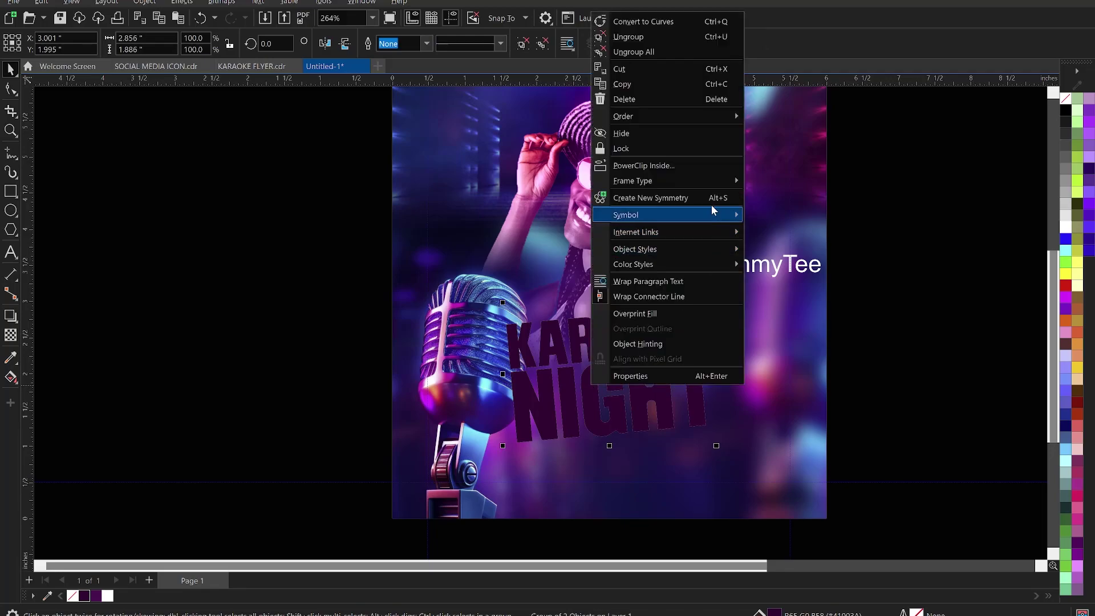
mouse_move(655, 114)
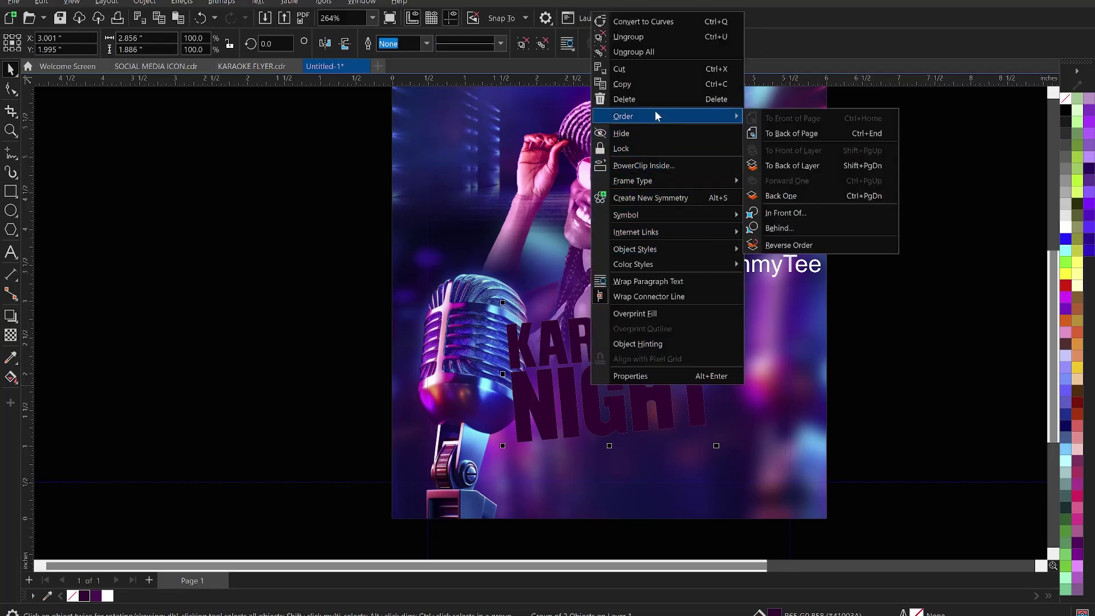
left_click(814, 195)
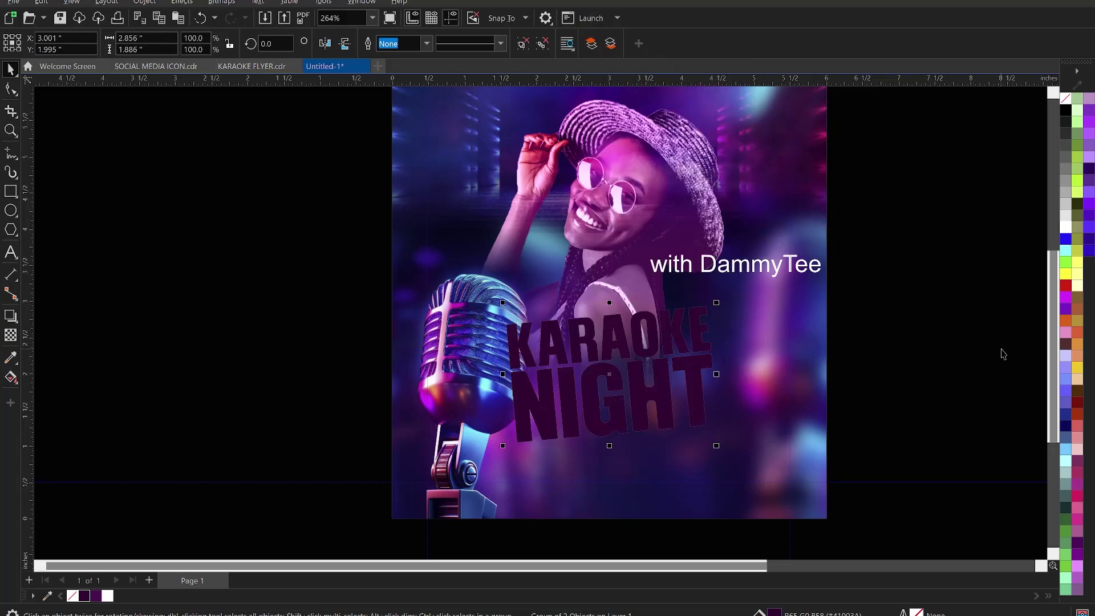
key("ctrl+Page_Down")
key("ctrl+Page_Down")
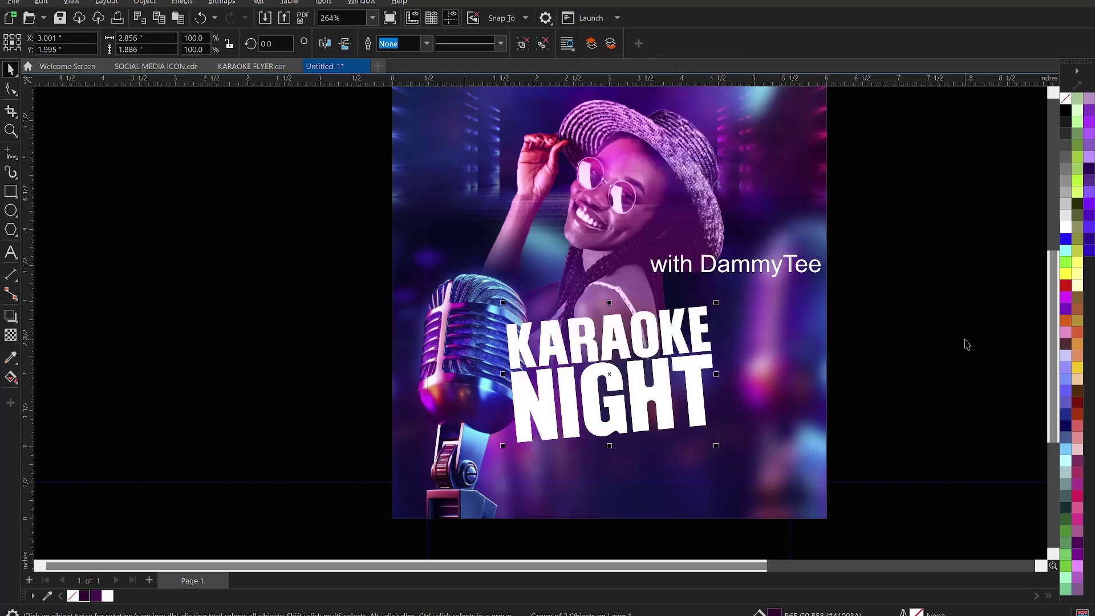
key("ctrl+Page_Down")
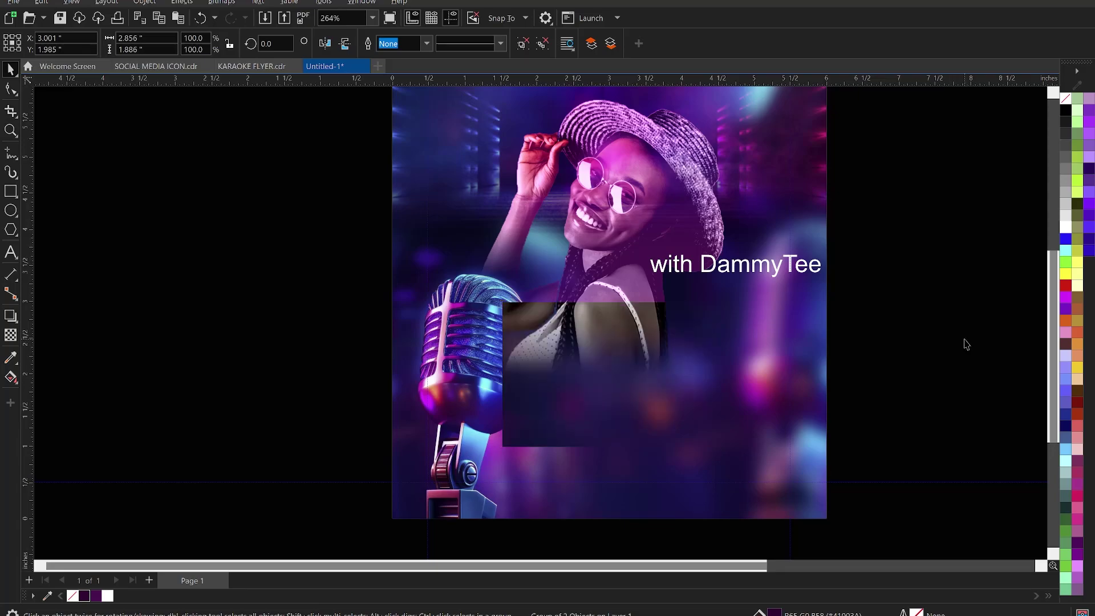
Offset the purple title copy about 0.1 inch down and 0.05 inch left behind the white title as a hard shadow
key("Down")
key("ctrl+Page_Down")
key("ctrl+Page_Up")
key("Down")
key("Down")
key("Down")
key("Down")
key("Down")
key("Down")
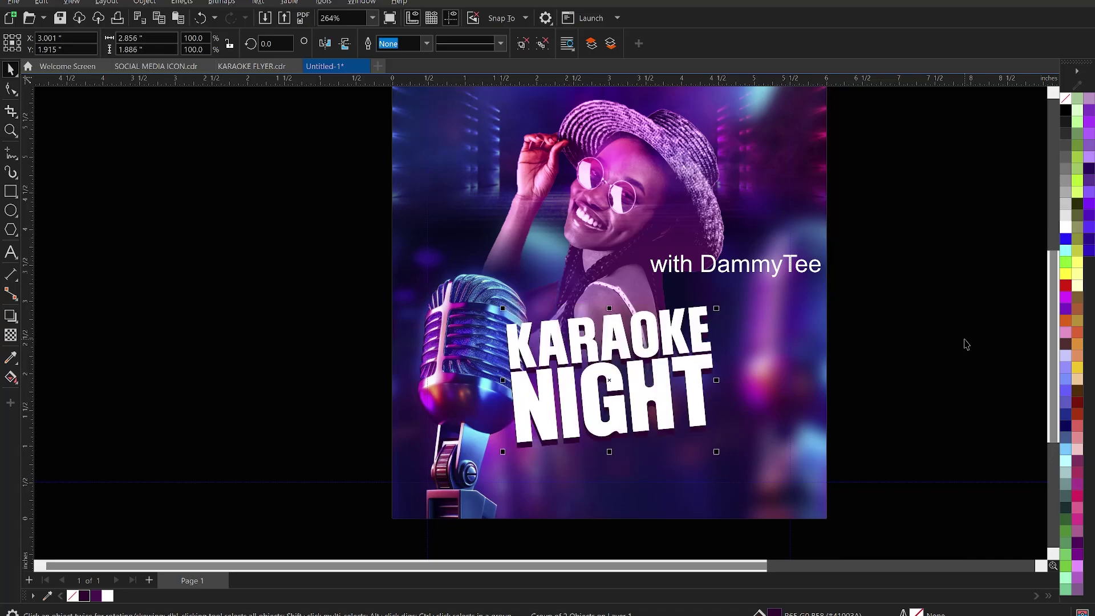
key("ctrl+Page_Down")
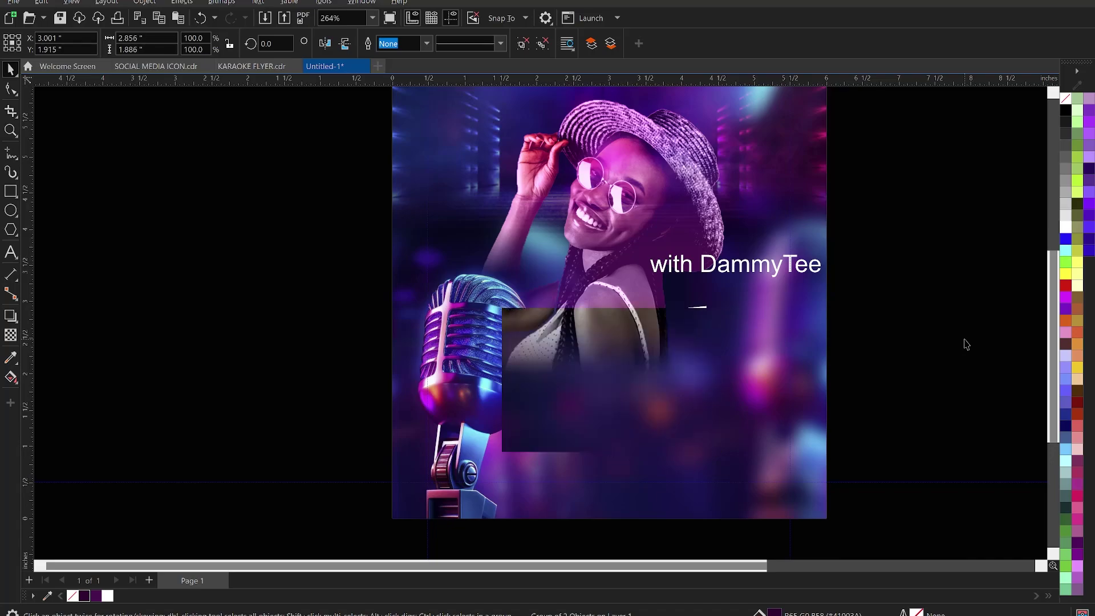
key("ctrl+Page_Up")
key("Left")
key("Left")
key("ctrl+Page_Down")
key("ctrl+Page_Up")
key("Left")
key("Left")
key("Left")
key("Down")
key("ctrl+Page_Down")
key("ctrl+Page_Up")
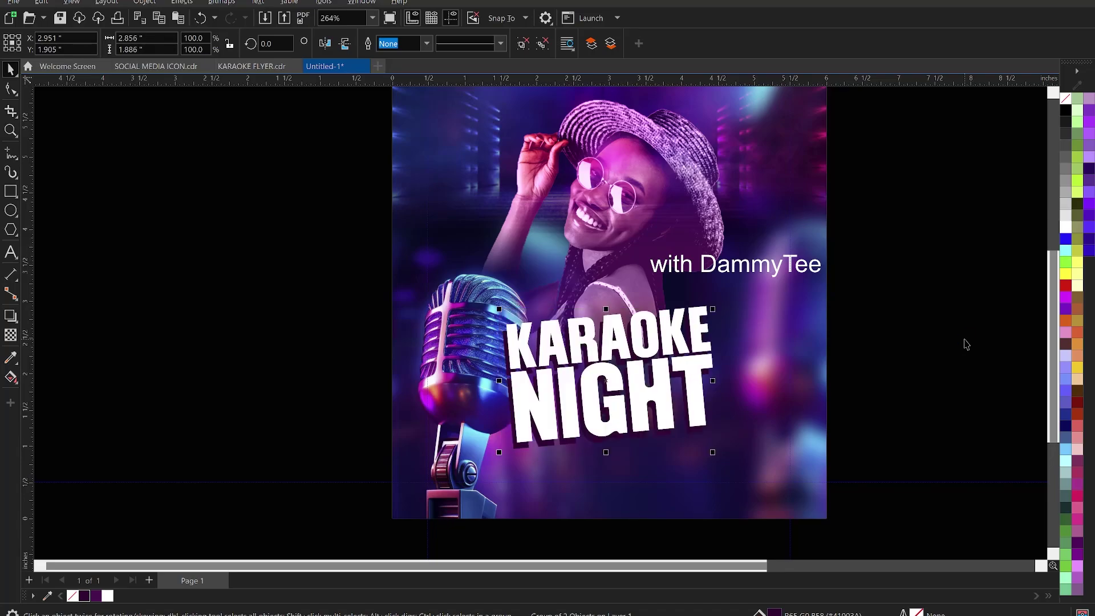
key("Down")
key("ctrl+Page_Down")
key("ctrl+Page_Up")
Change the offset title copy's uniform fill to the brighter purple #75006D
key("shift+F11")
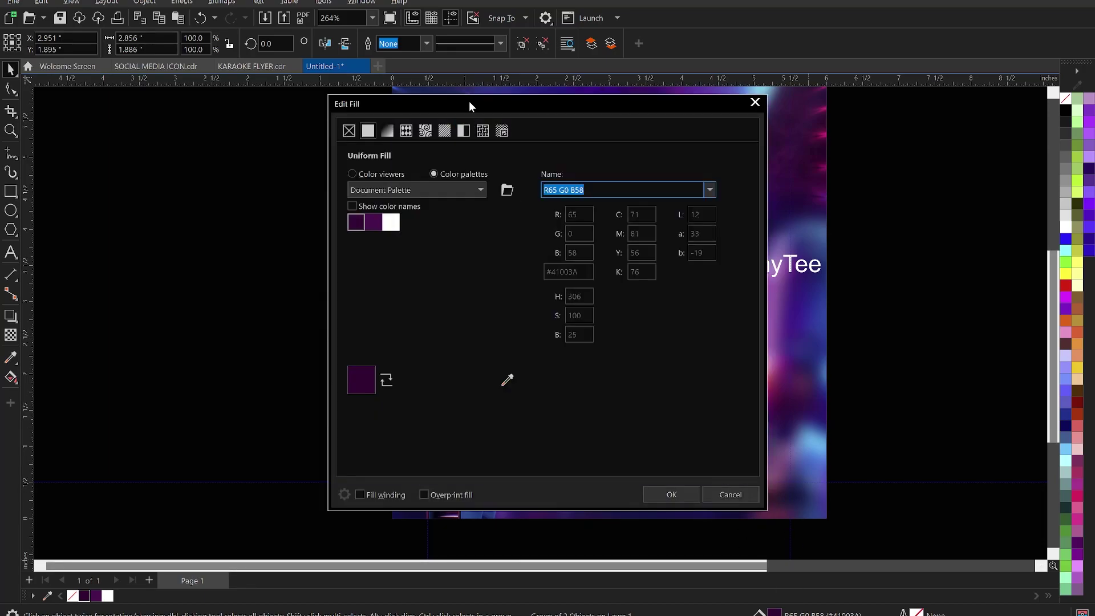
left_click_drag(468, 101, 902, 77)
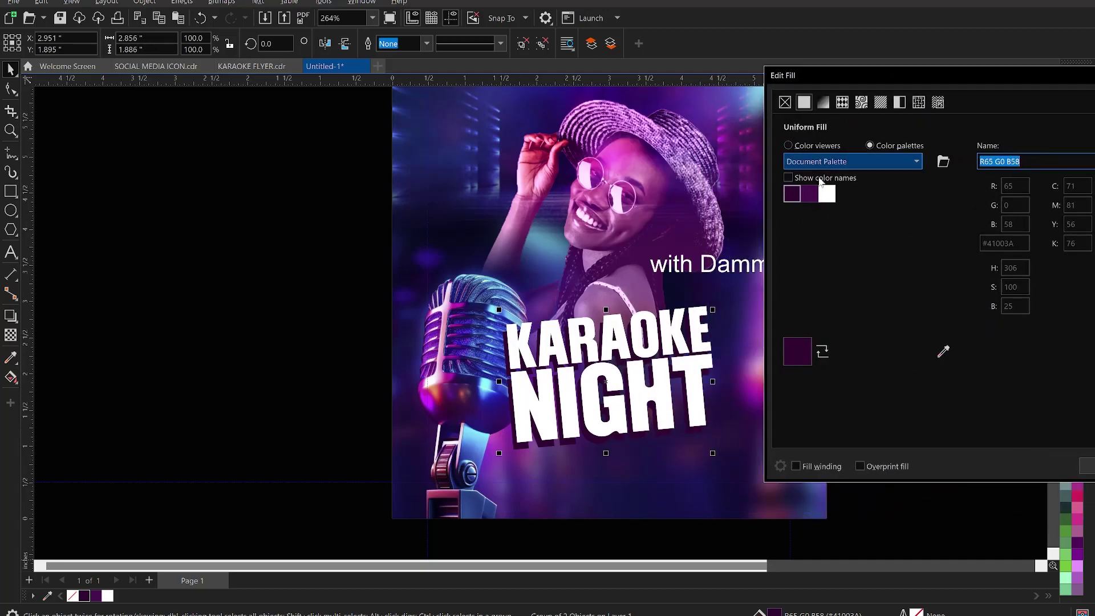
left_click(810, 197)
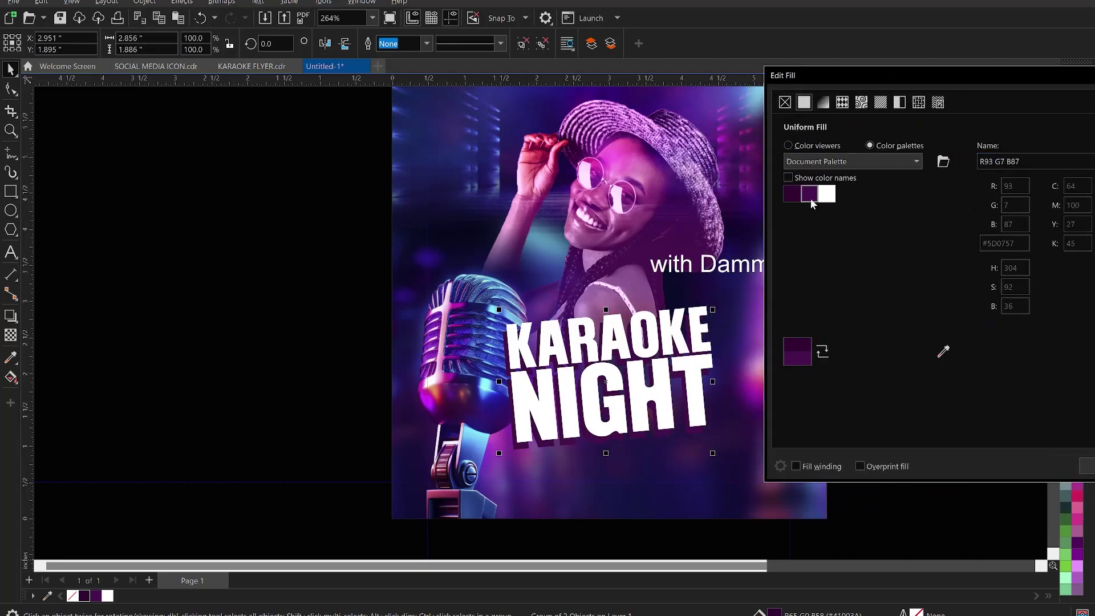
left_click(803, 143)
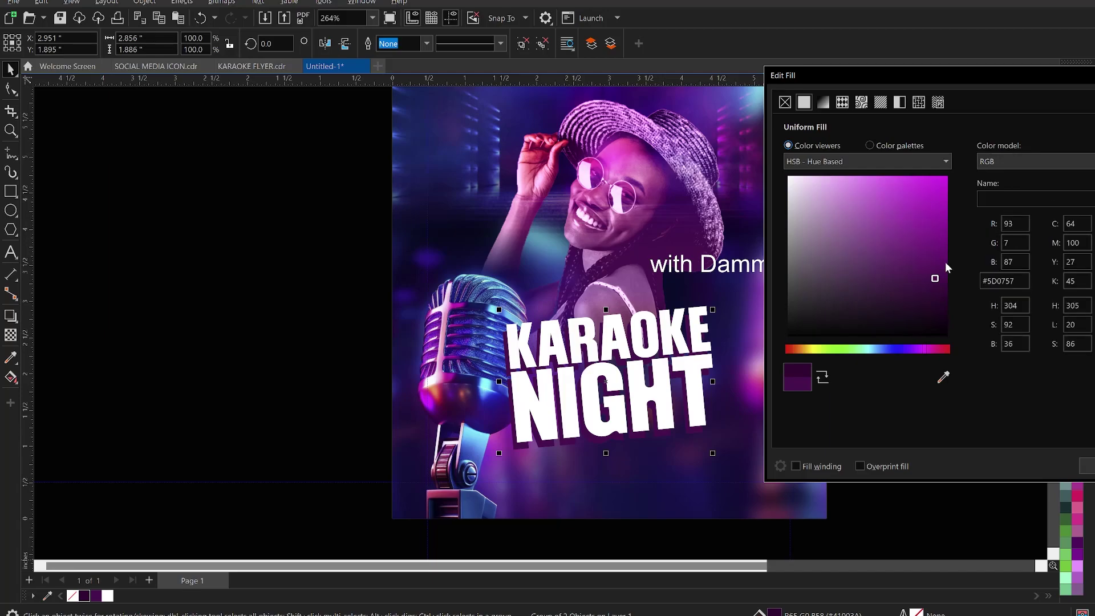
left_click_drag(934, 279, 954, 272)
left_click_drag(949, 271, 952, 263)
left_click_drag(948, 263, 949, 264)
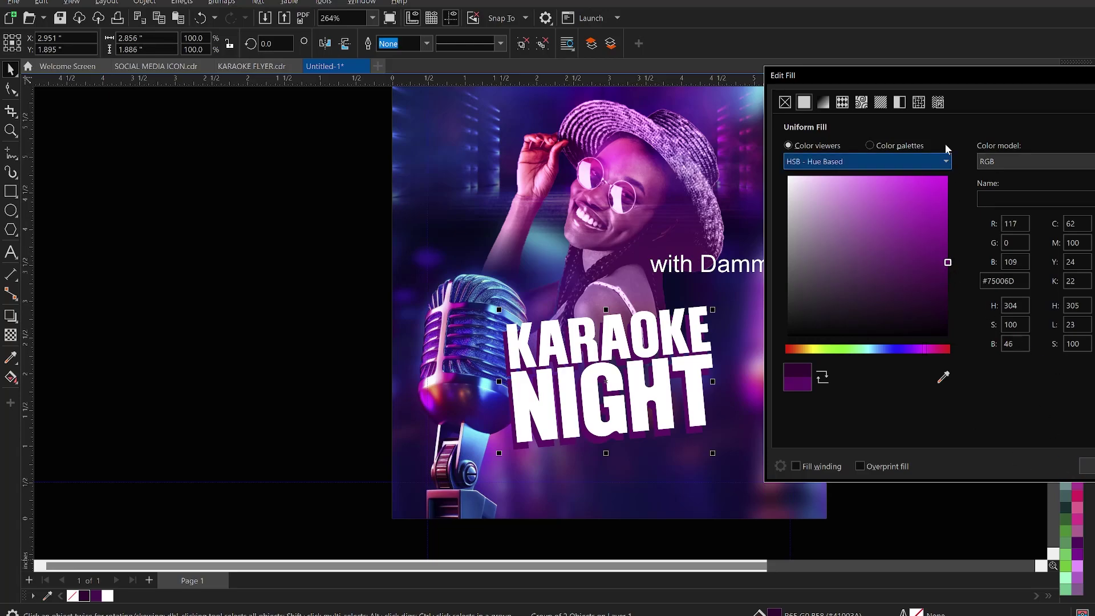
left_click_drag(933, 76, 708, 71)
left_click(879, 456)
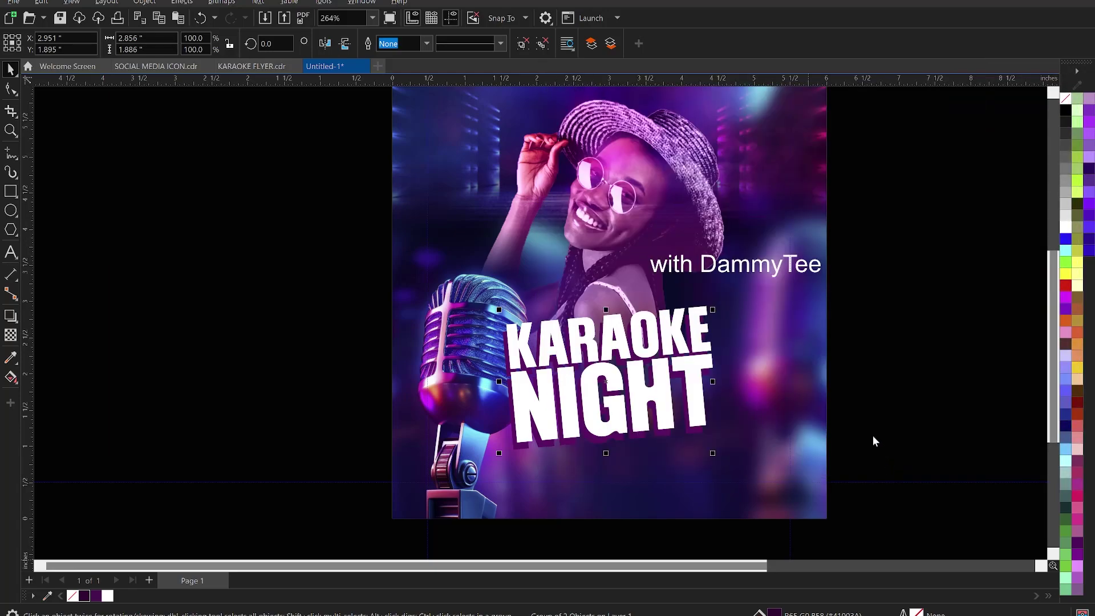
key("Escape")
Add a black Multiply drop shadow to the white KARAOKE text with opacity 93 and feathering 38
left_click(616, 345)
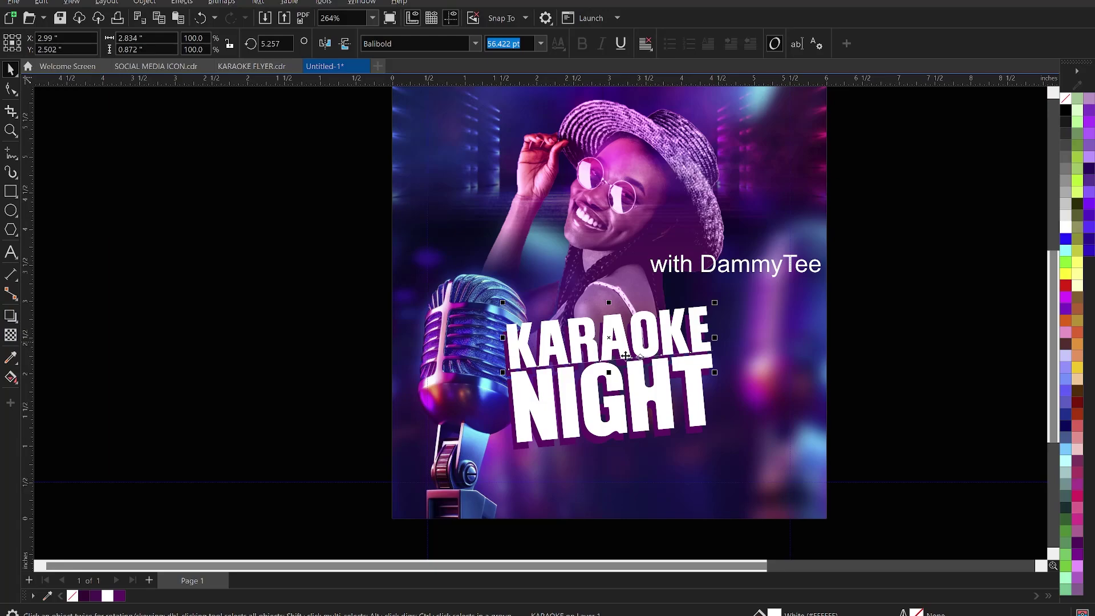
left_click(10, 315)
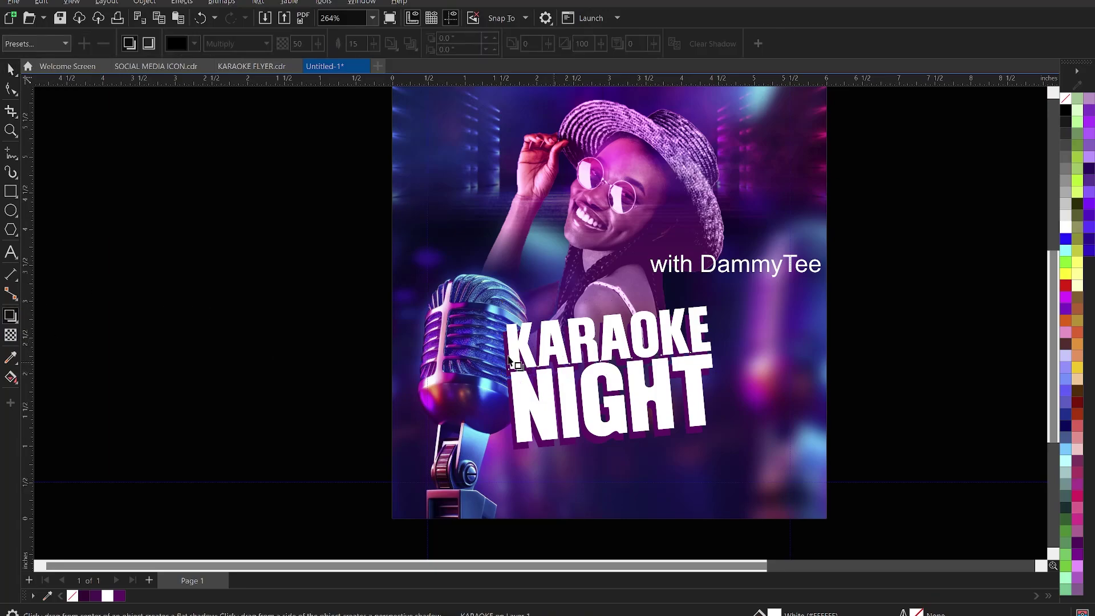
left_click_drag(509, 348, 710, 337)
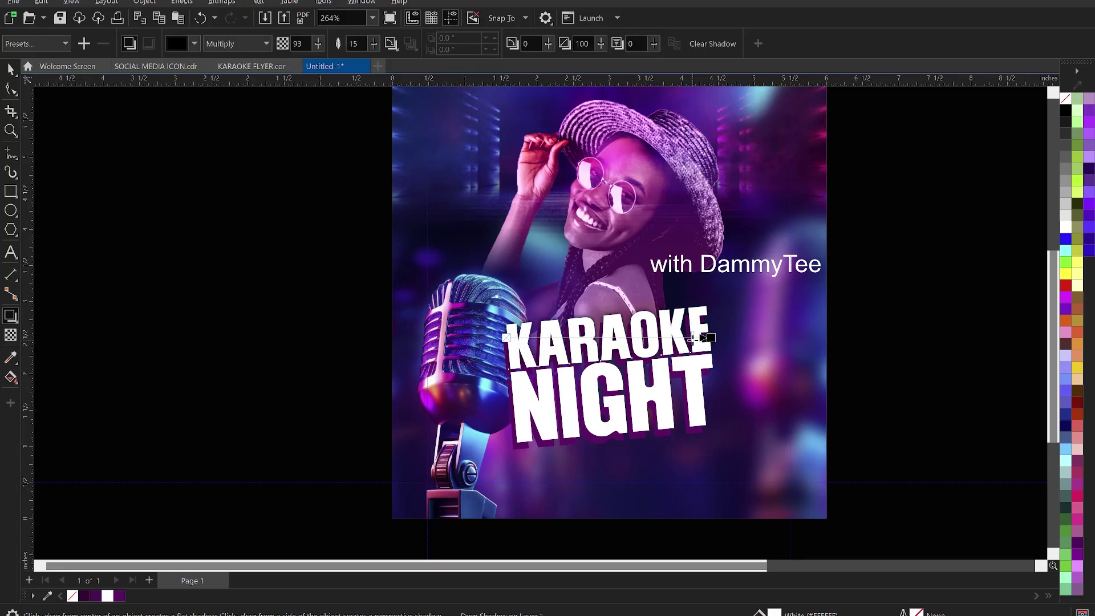
left_click(374, 44)
left_click_drag(385, 47, 386, 47)
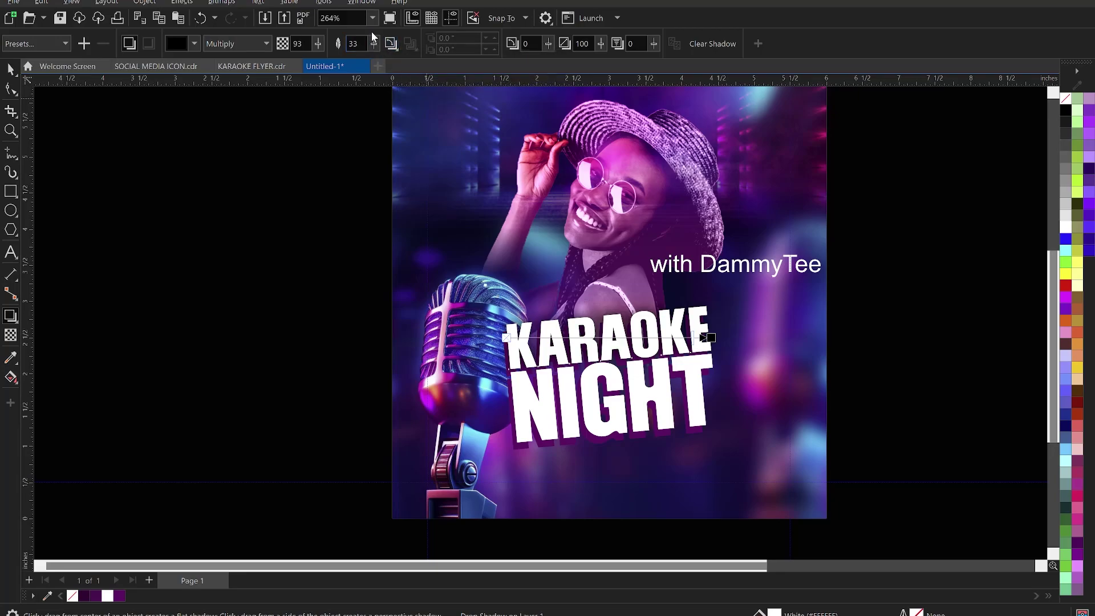
left_click_drag(378, 44, 377, 44)
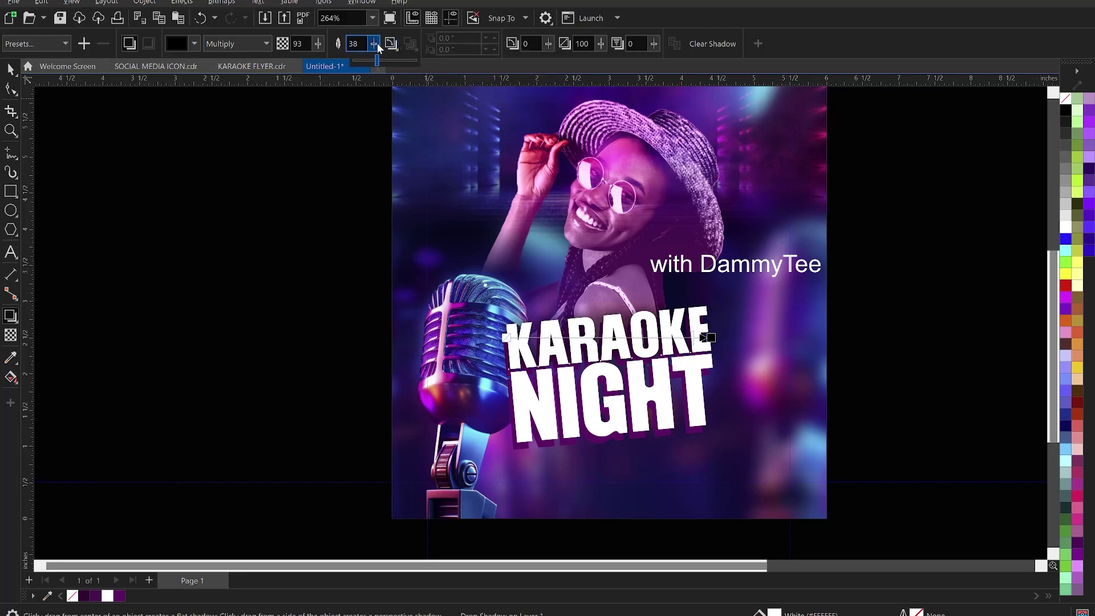
left_click(6, 73)
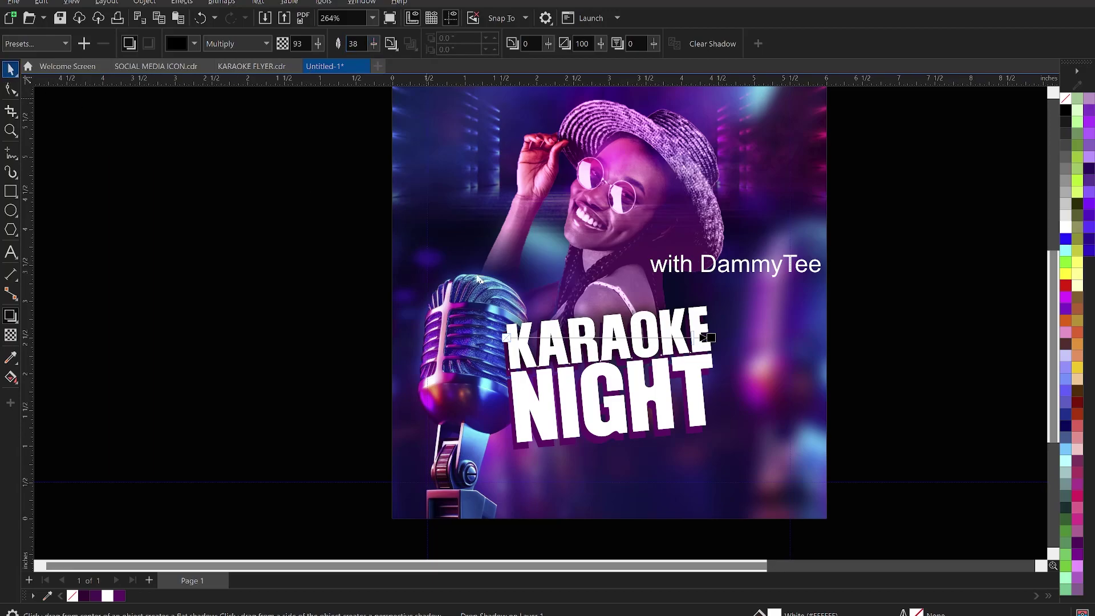
Add a black Multiply drop shadow to the white NIGHT text with opacity 92 and feathering 29
left_click(513, 408)
left_click_drag(512, 405, 712, 399)
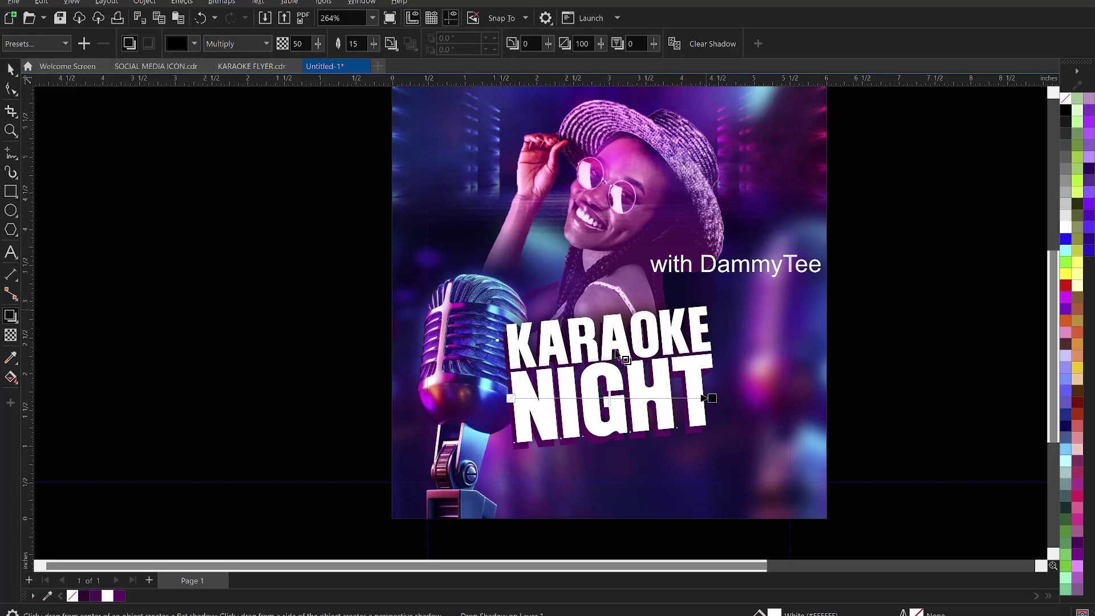
left_click_drag(610, 398, 696, 406)
left_click_drag(373, 40, 385, 39)
key("space")
scroll(325, 357, "down", 1)
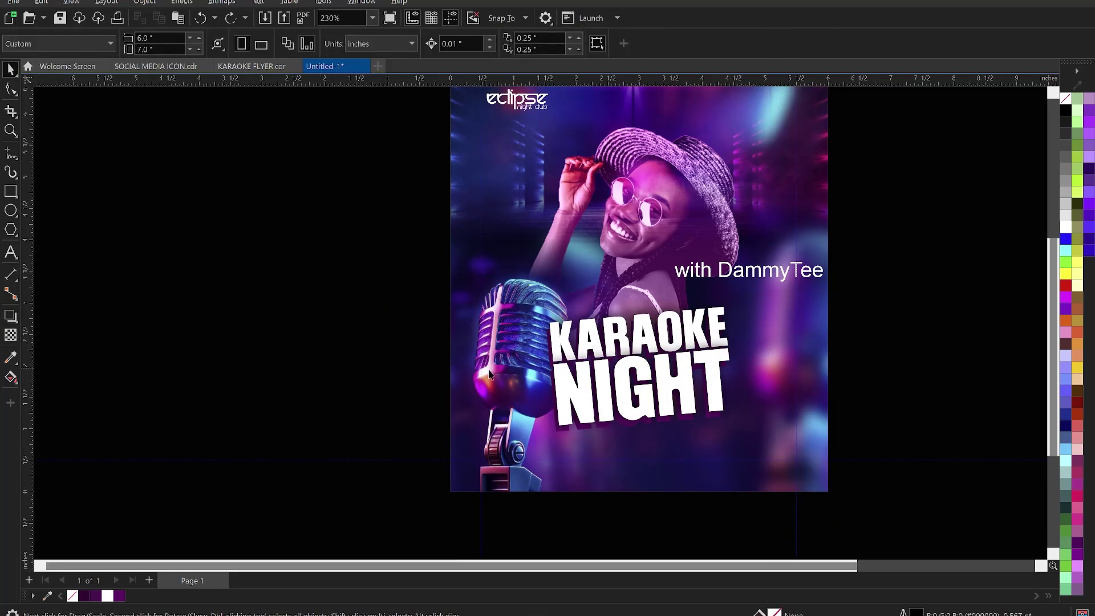
left_click(645, 331)
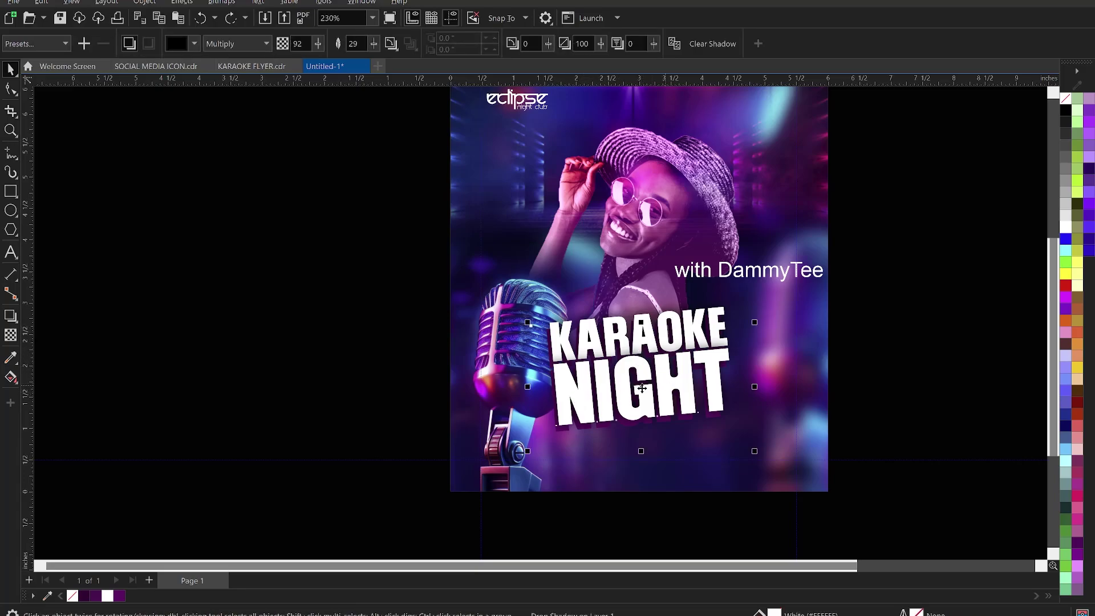
Nudge the white NIGHT text slightly up toward the KARAOKE line
left_click(607, 409)
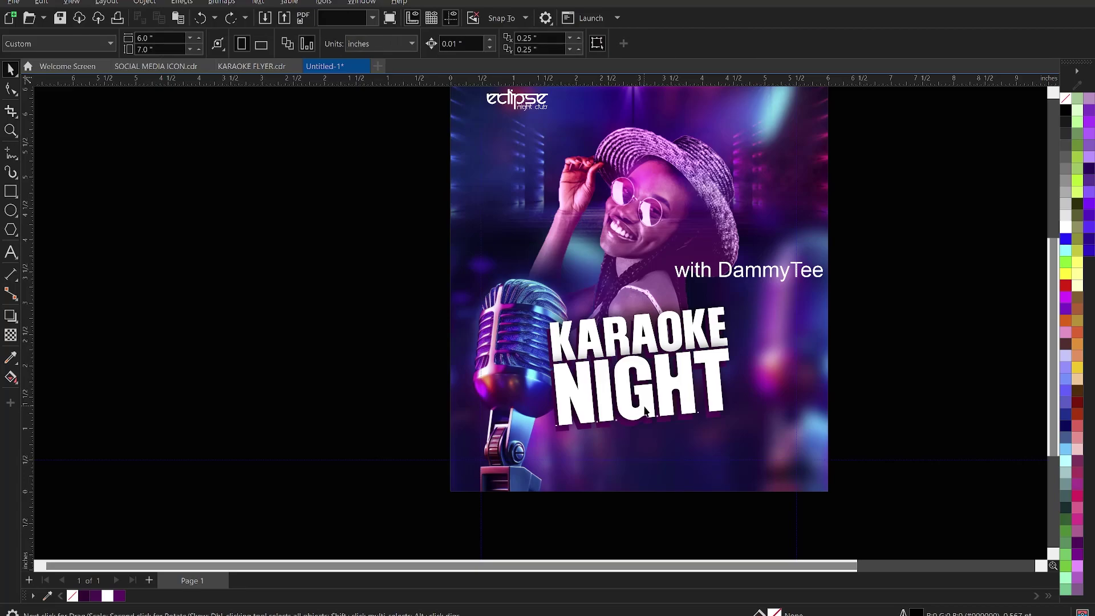
key("Up")
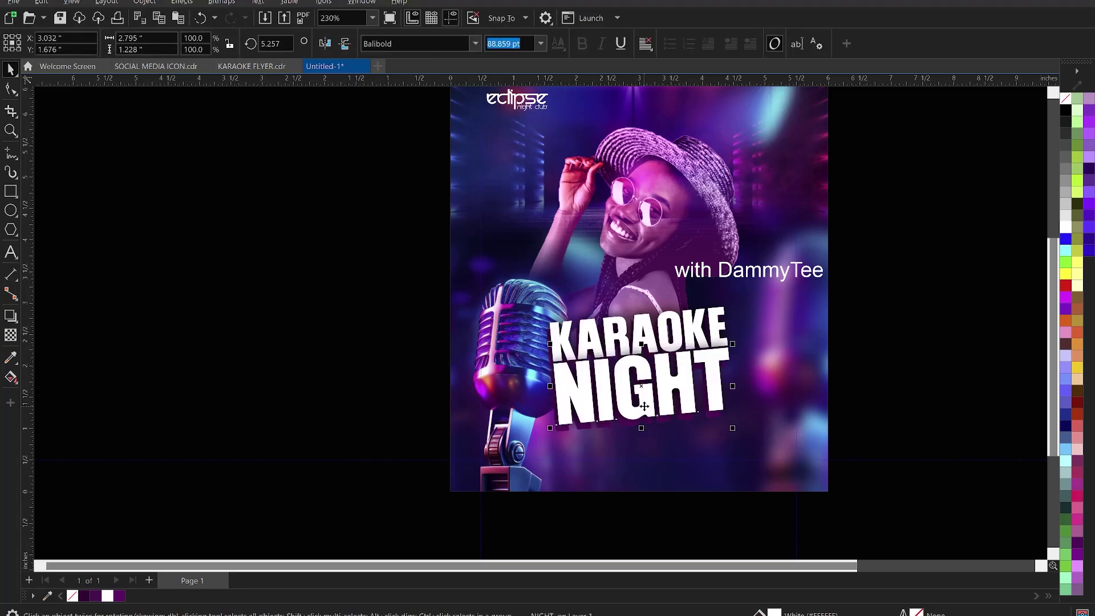
key("Up")
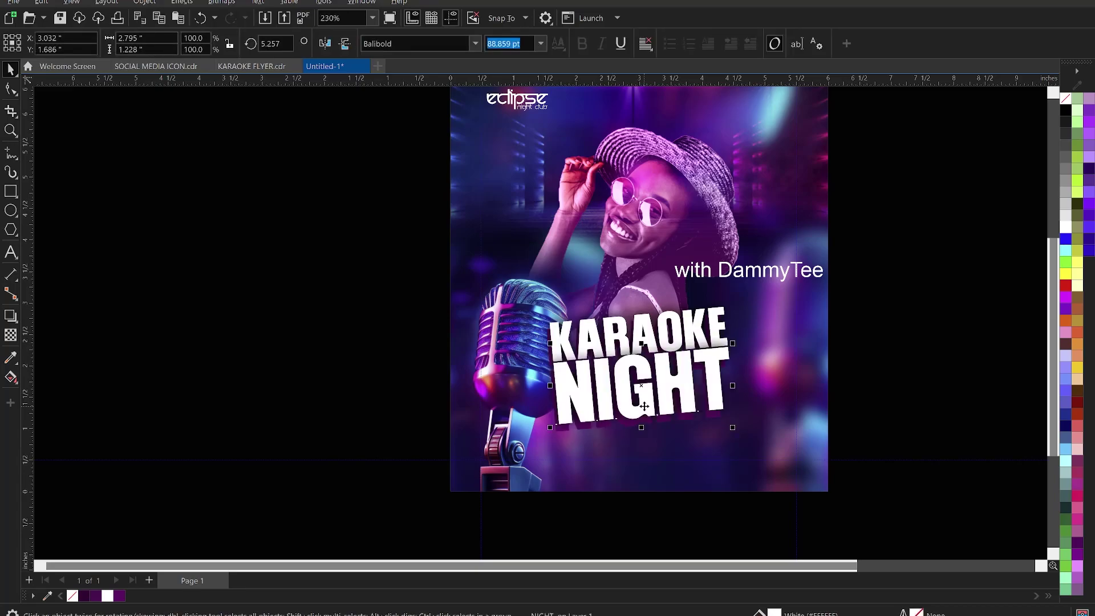
left_click(393, 394)
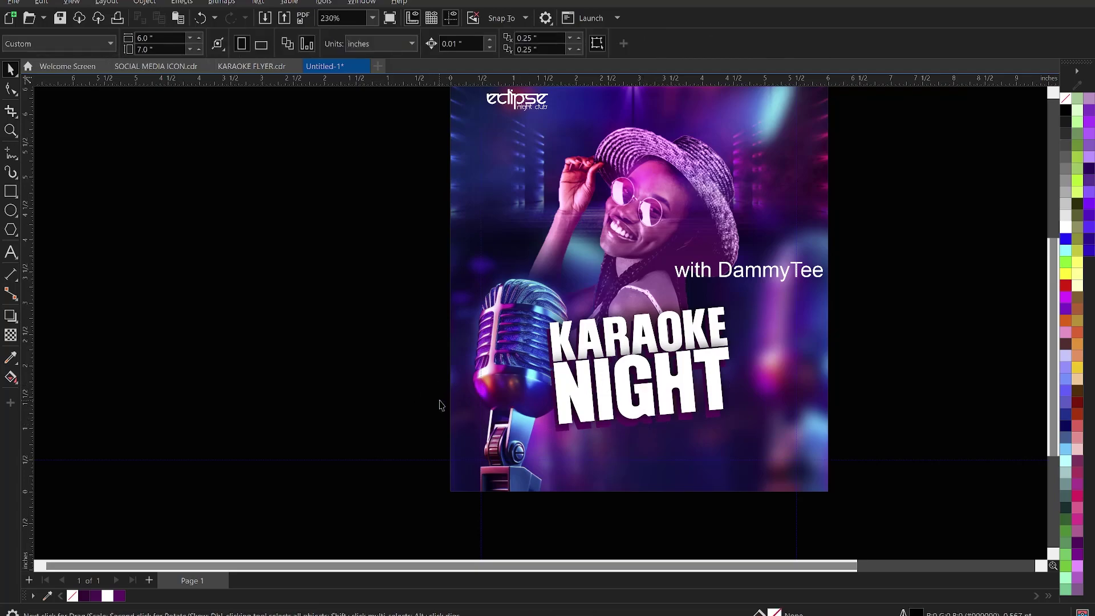
left_click(581, 434)
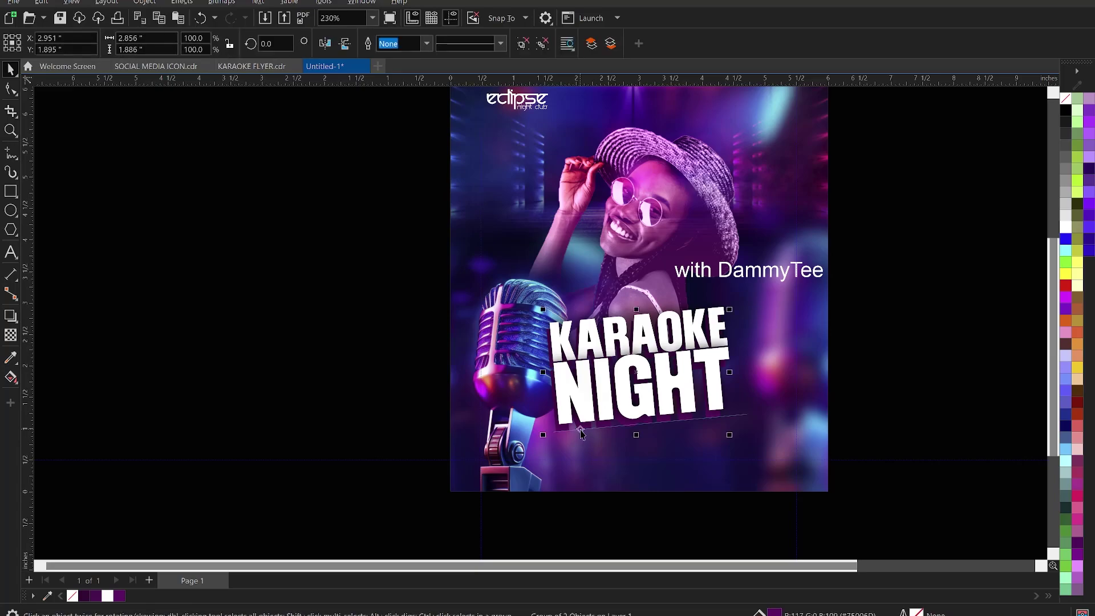
left_click(381, 409)
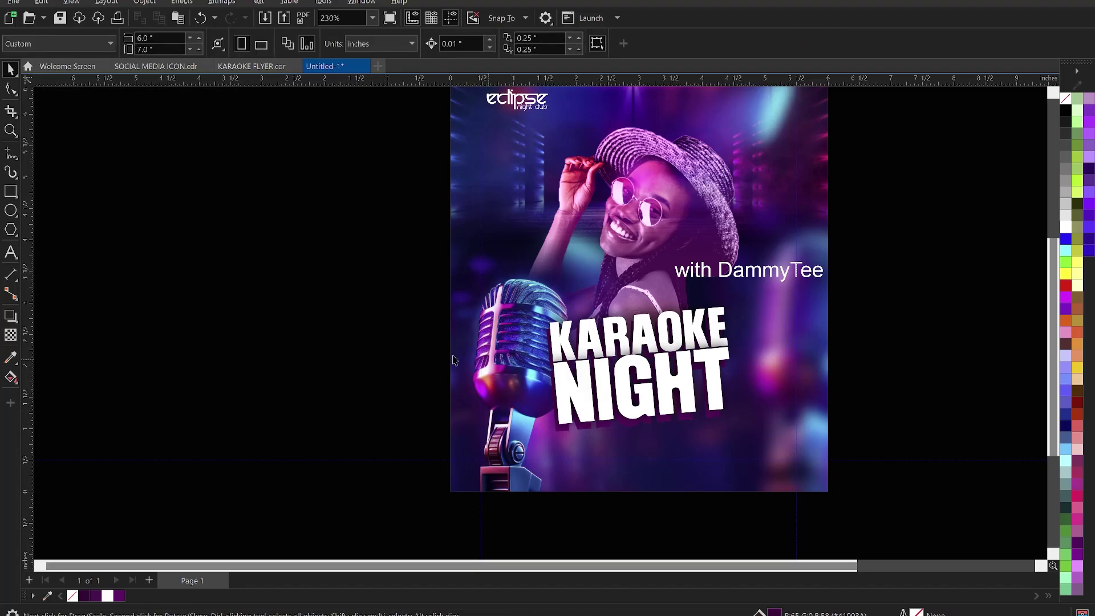
Nudge the complete KARAOKE NIGHT title, including its purple copy and shadows, slightly up the page
left_click_drag(336, 261, 751, 450)
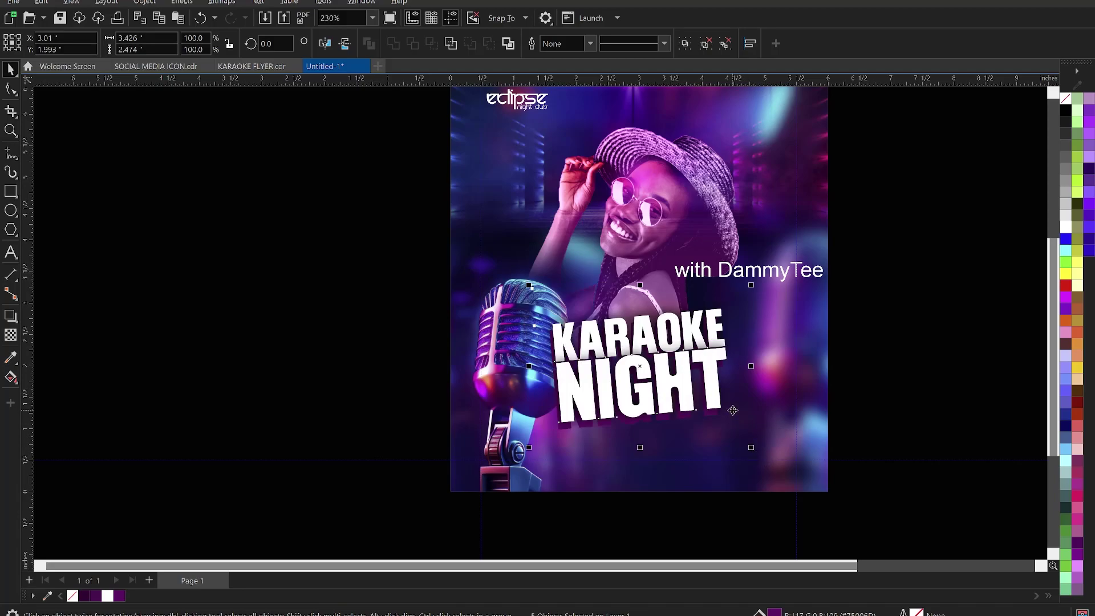
key("Up")
key("Up")
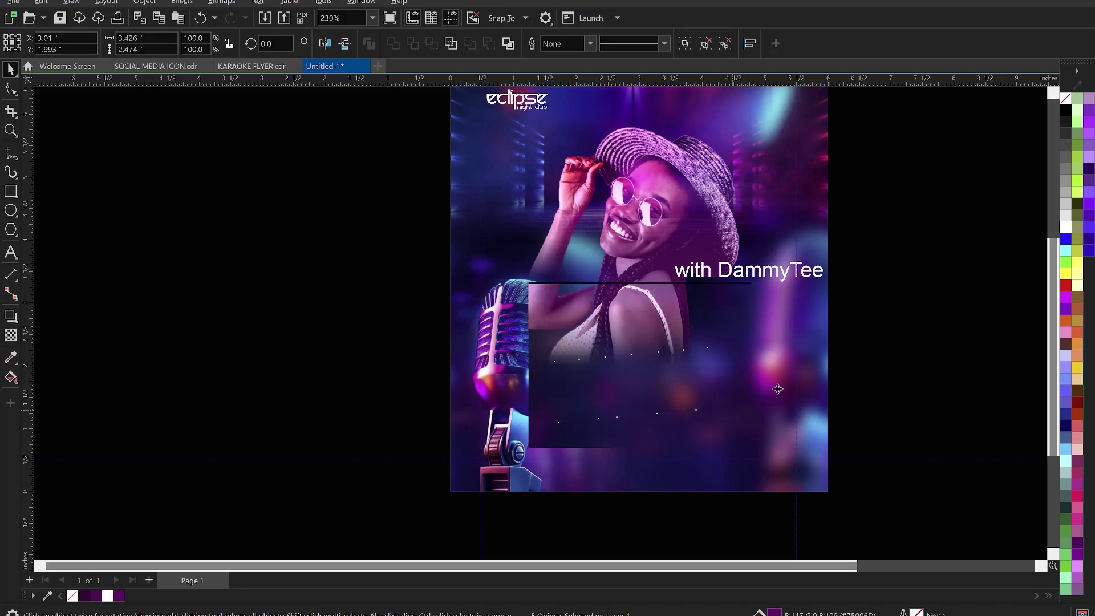
Move the "with" performer line from beside the woman's shoulder to below the NIGHT text
left_click(770, 272)
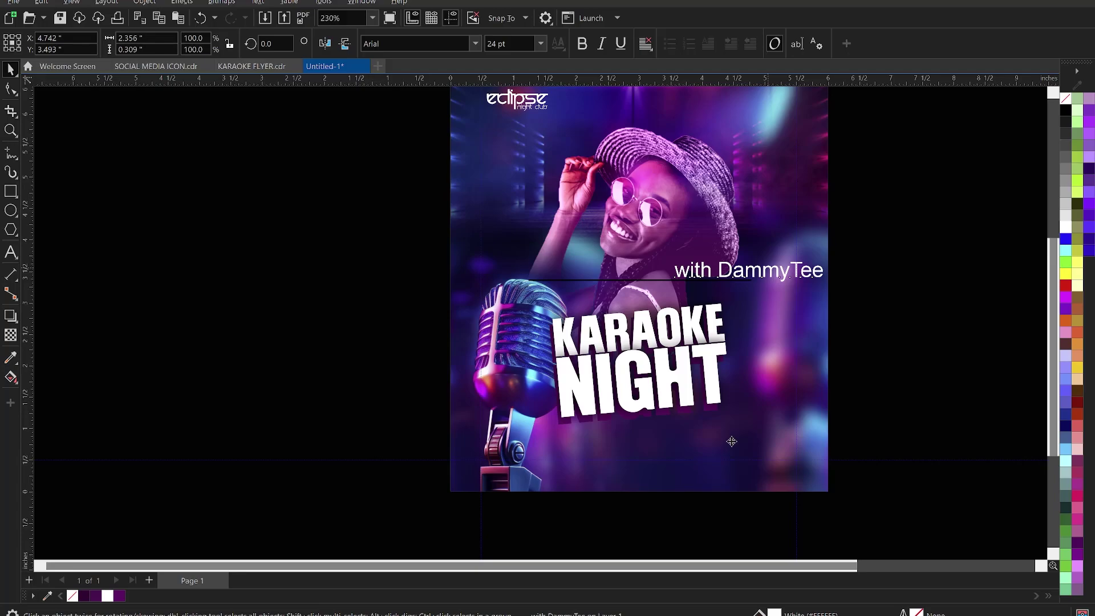
left_click_drag(732, 441, 725, 443)
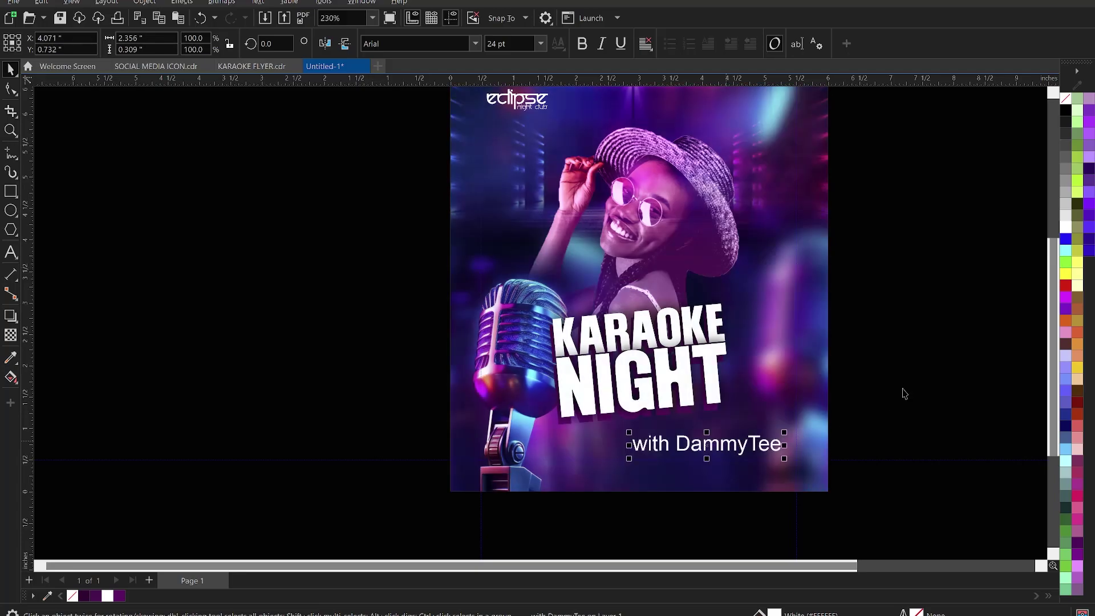
left_click(905, 393)
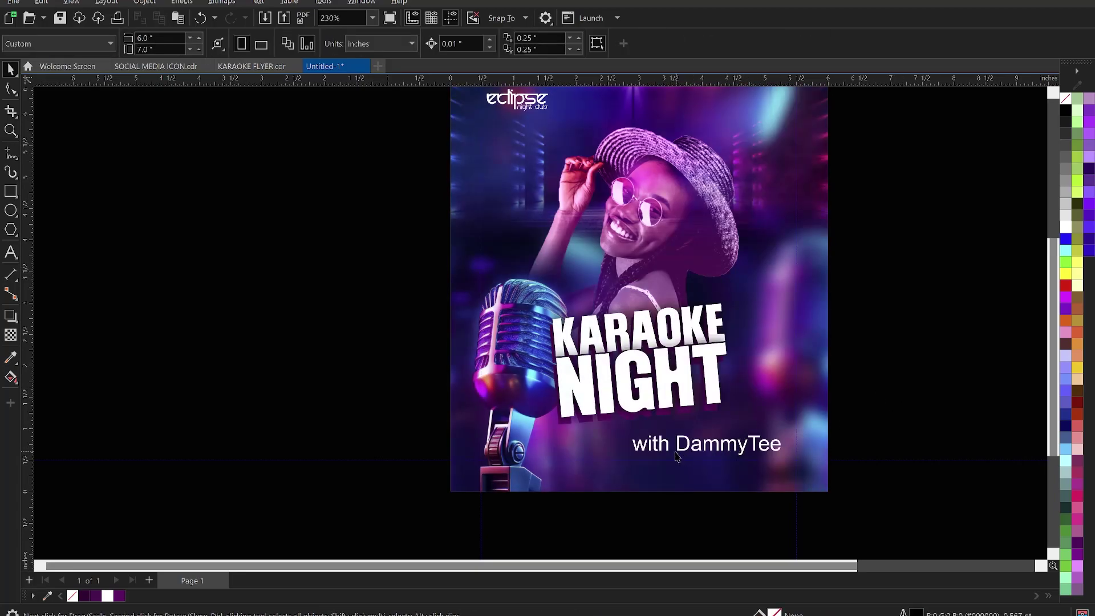
Cut "with" out of the performer line and place it as separate text before the performer's name
left_click(671, 444)
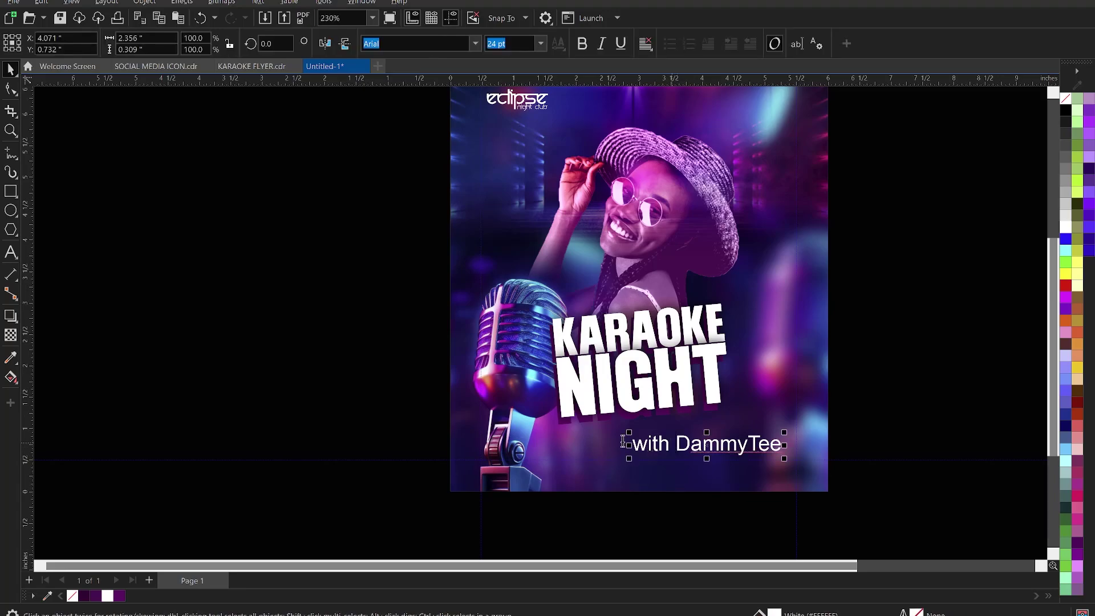
left_click_drag(622, 442, 614, 441)
key("ctrl+x")
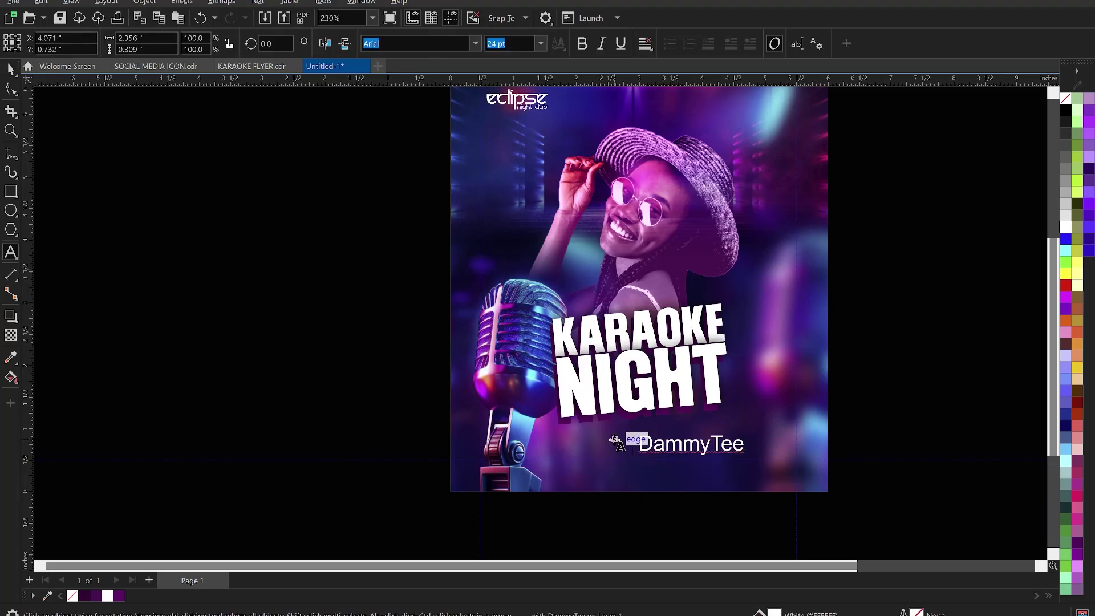
Group all parts of the KARAOKE NIGHT title with their shadows into one object
left_click_drag(348, 258, 796, 438)
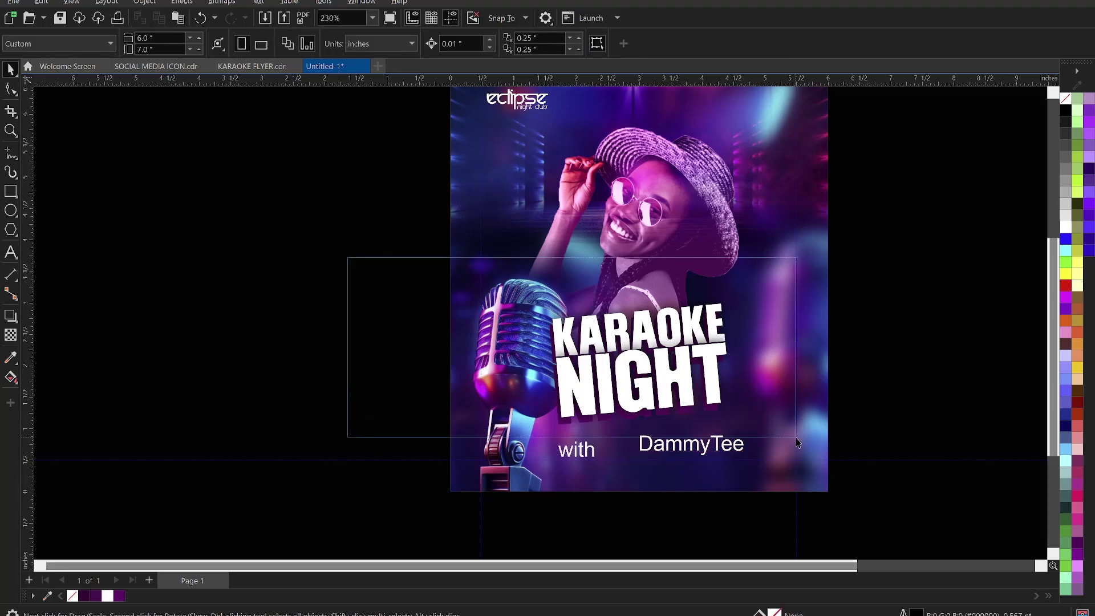
left_click_drag(797, 444, 799, 427)
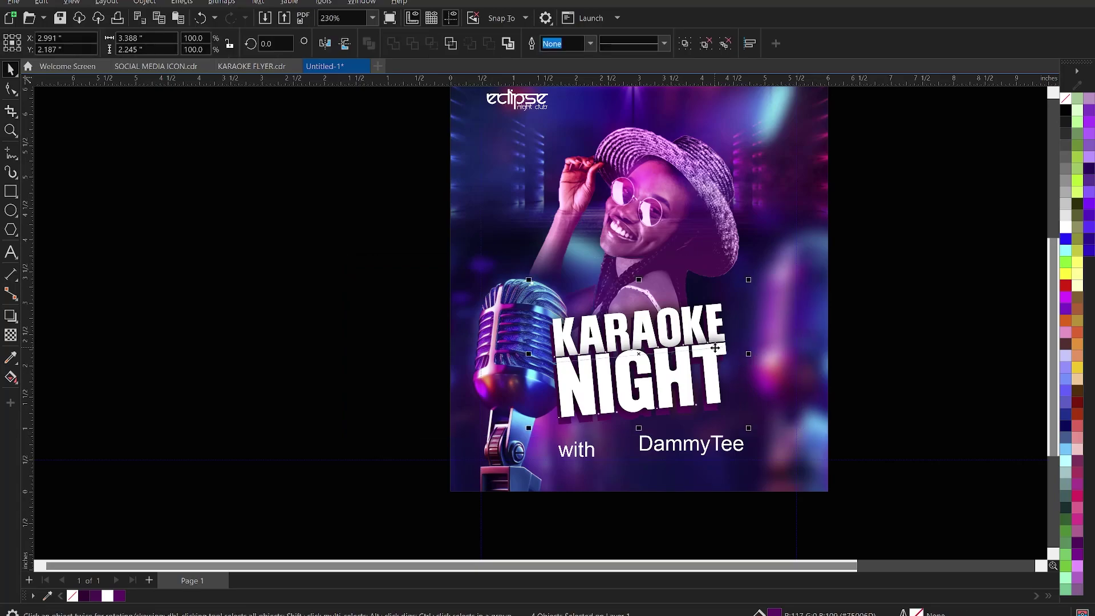
left_click(715, 347)
key("ctrl+g")
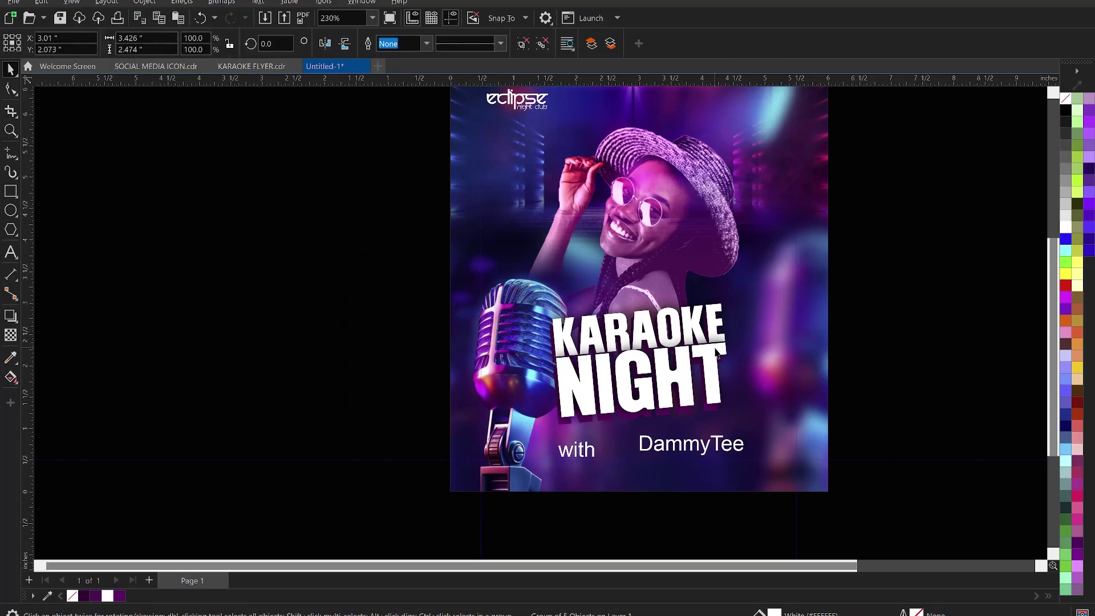
Enlarge the grouped title to about 3.6 by 2.6 inches and rotate it about 1.2 degrees counterclockwise
left_click_drag(752, 279, 751, 280)
left_click_drag(701, 312, 711, 307)
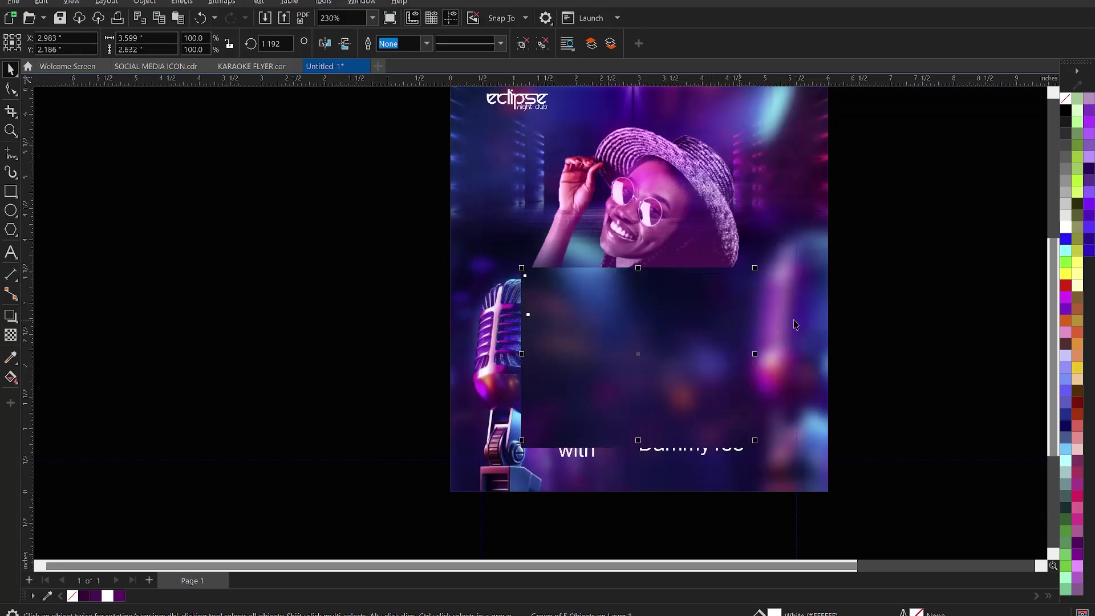
left_click(884, 303)
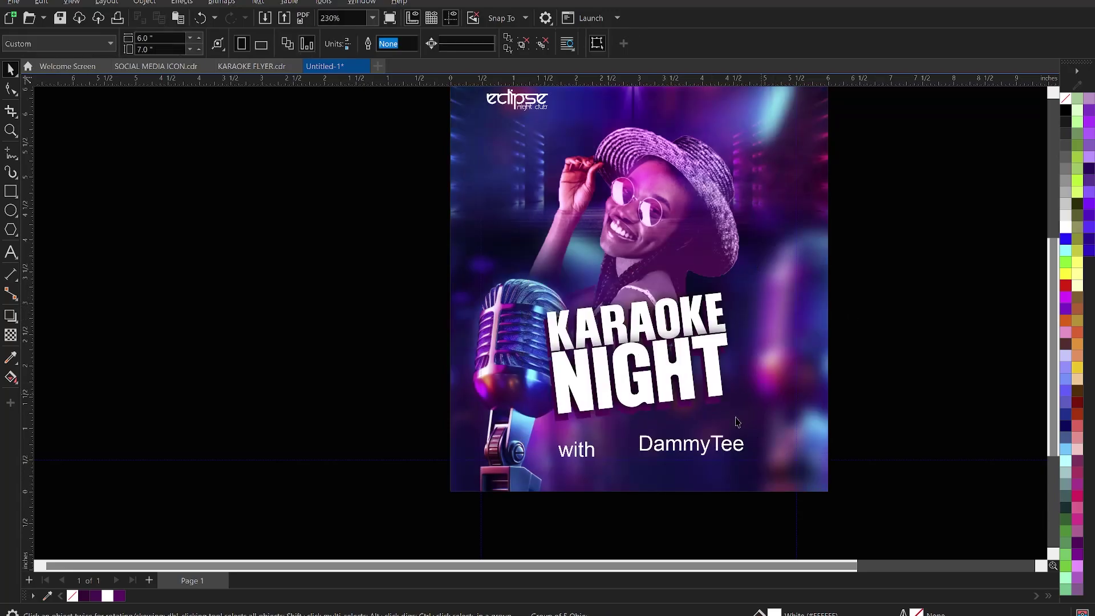
Set the font of the word "with" to Millanova
left_click(581, 457)
left_click(433, 43)
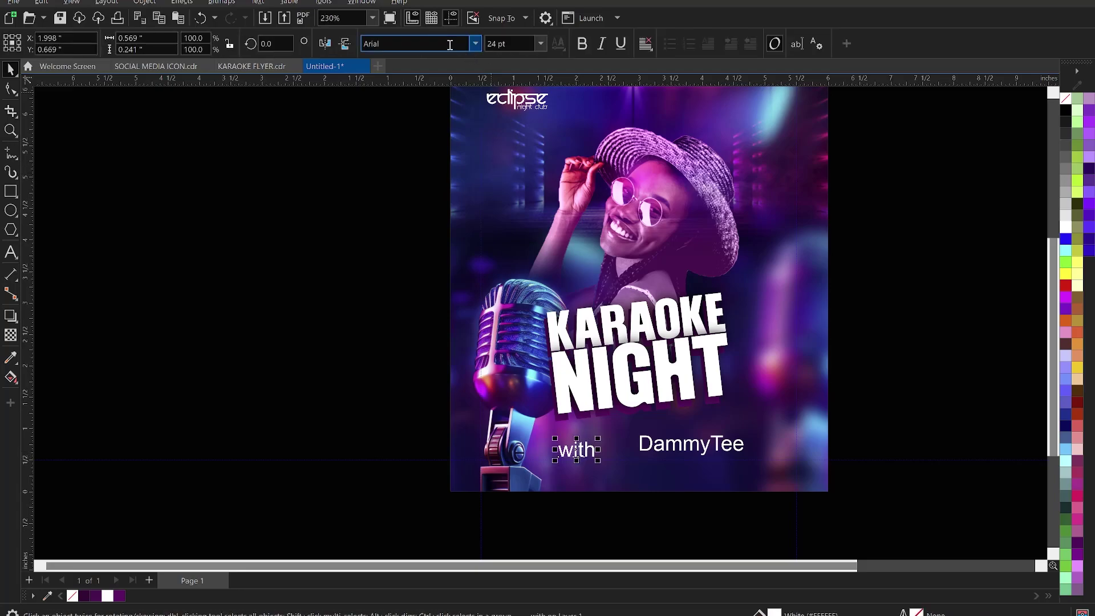
key("BackSpace")
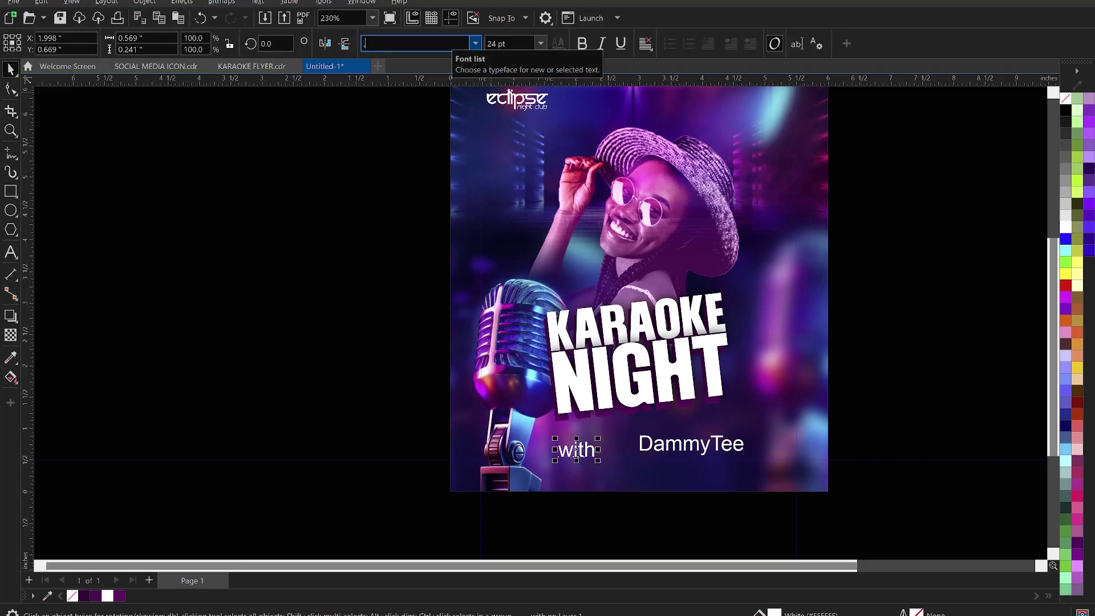
type("Millanova")
key("Return")
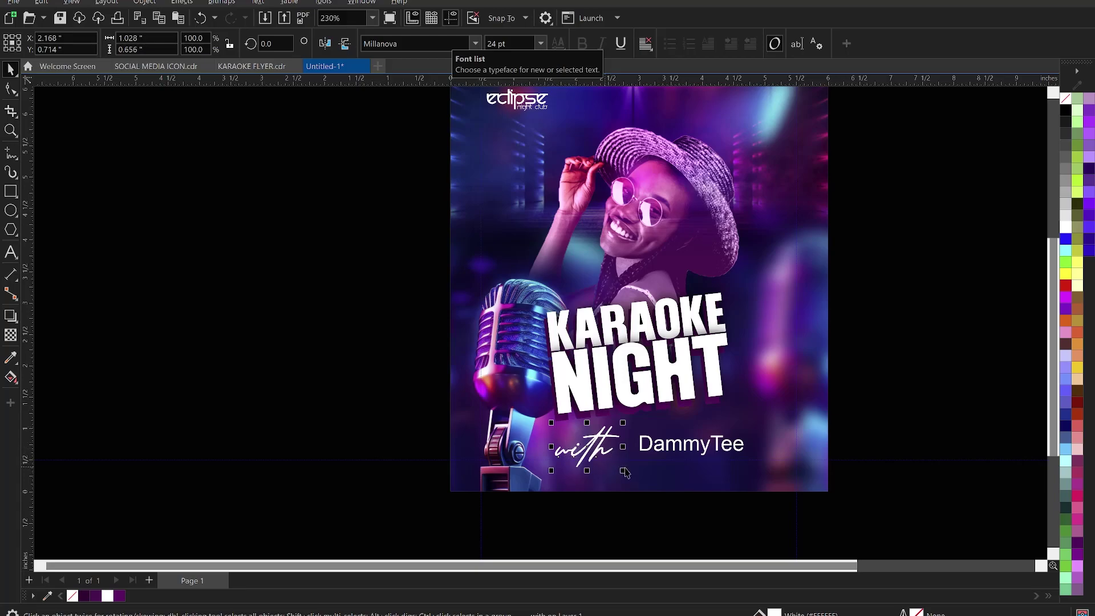
Shrink the word "with" to about 10.7 pt and place it just beneath the left half of NIGHT
left_click_drag(625, 474, 616, 424)
key("z")
left_click_drag(417, 348, 911, 483)
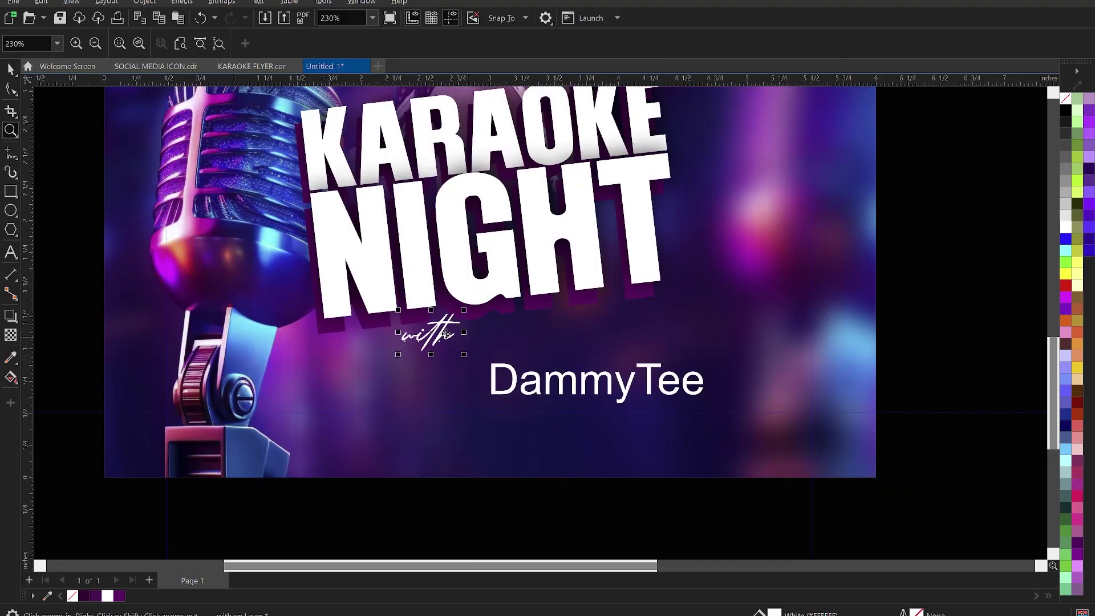
key("space")
left_click_drag(447, 334, 443, 324)
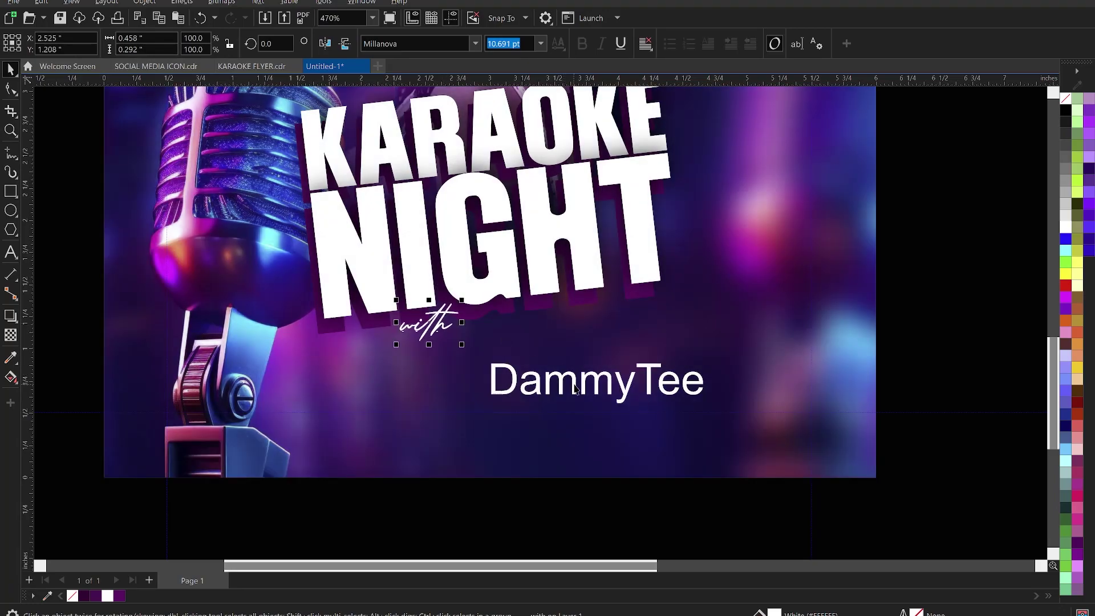
Scale the performer's name to about 15 pt, tilt it about 6.3 degrees and place it right after "with"
left_click(702, 406)
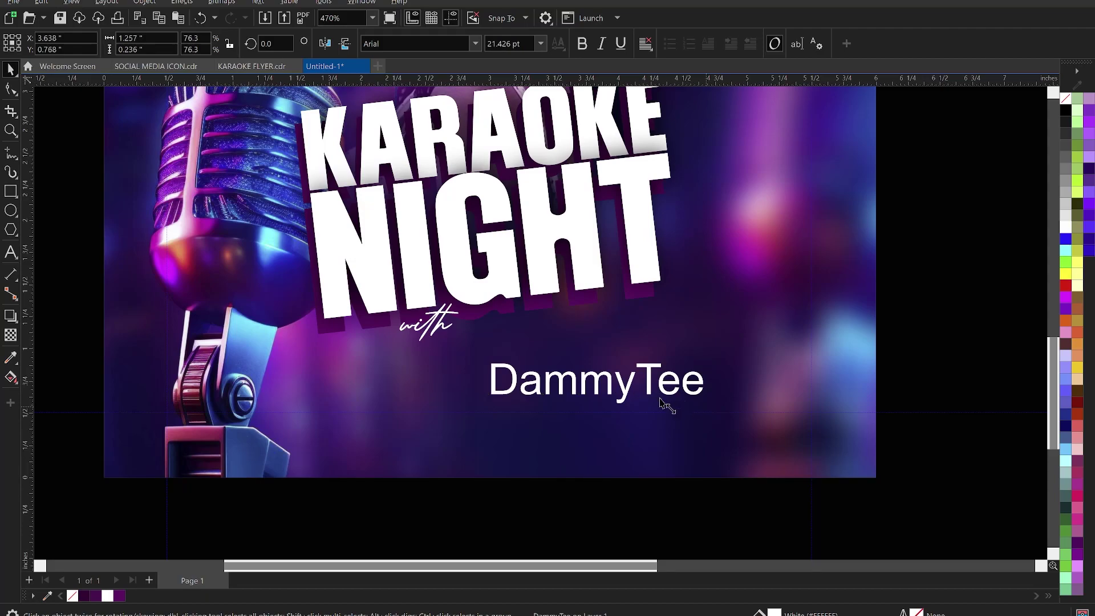
left_click_drag(662, 402, 603, 324)
left_click(605, 322)
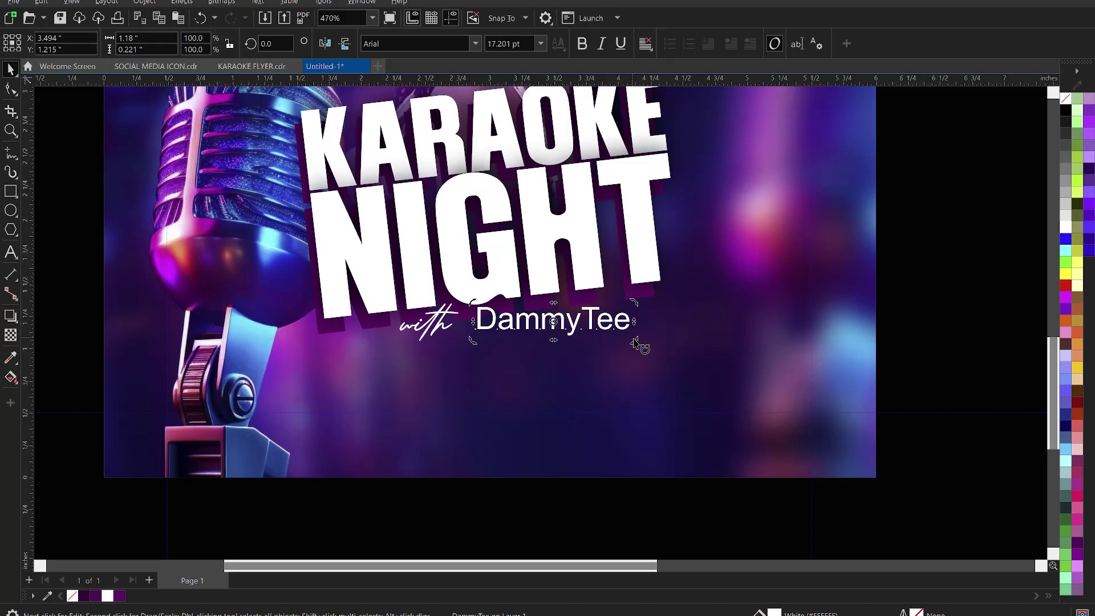
left_click_drag(643, 342, 623, 342)
left_click(607, 315)
left_click_drag(561, 323, 547, 321)
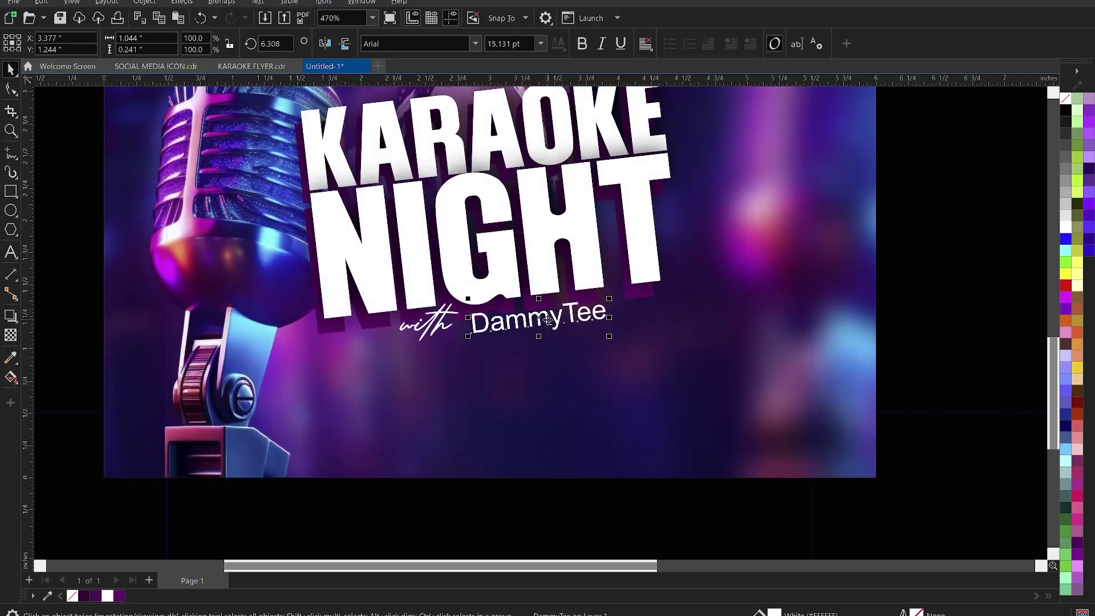
Set the performer's name in the Balibold font and enlarge it to about 15.9 pt
left_click(475, 44)
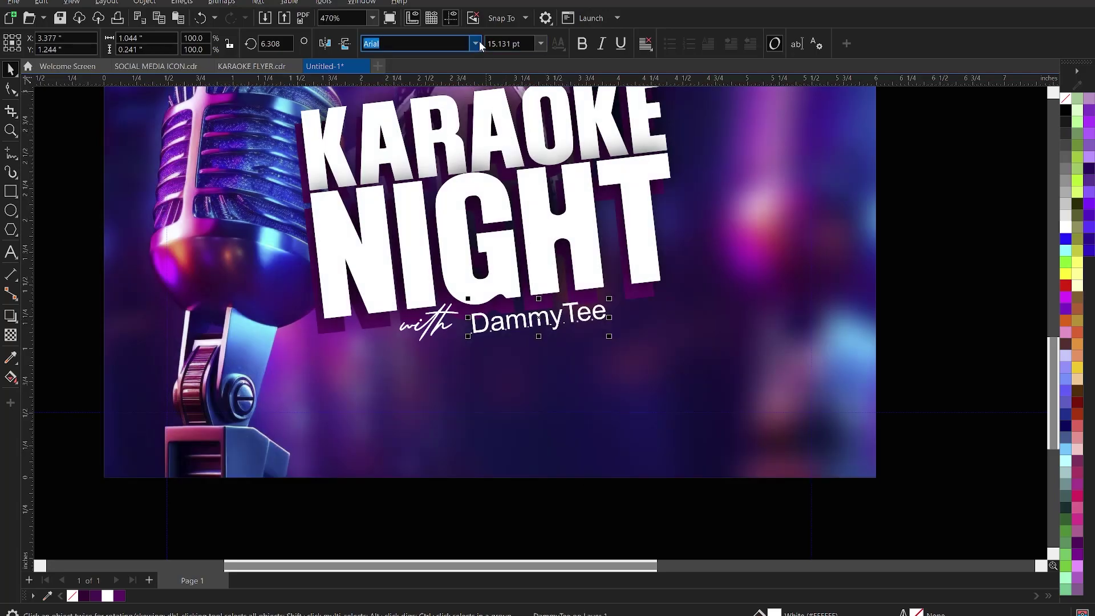
left_click(446, 95)
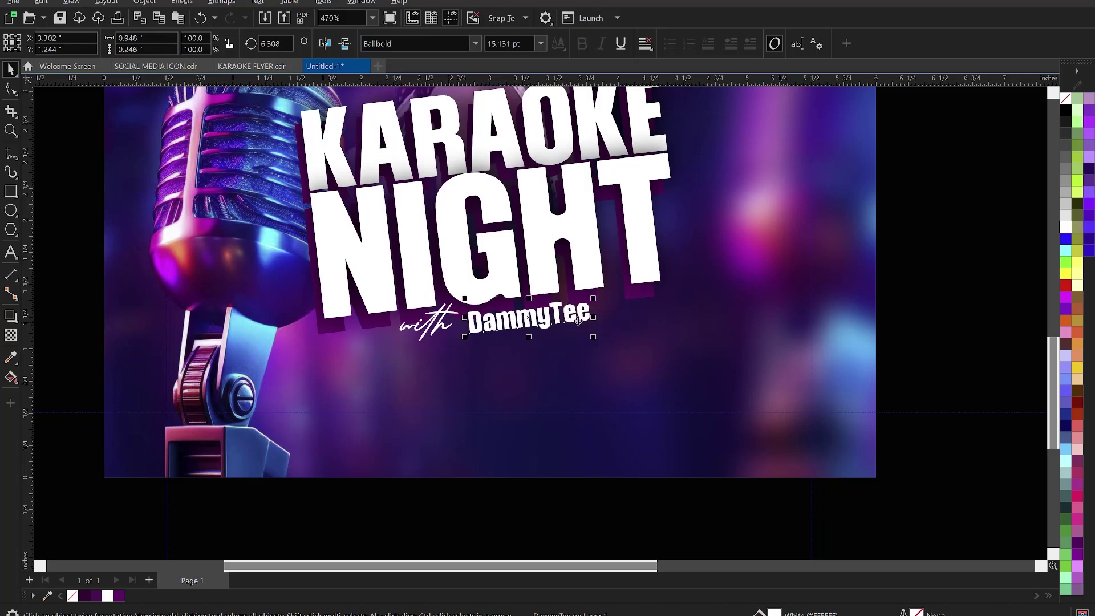
left_click_drag(593, 299, 602, 296)
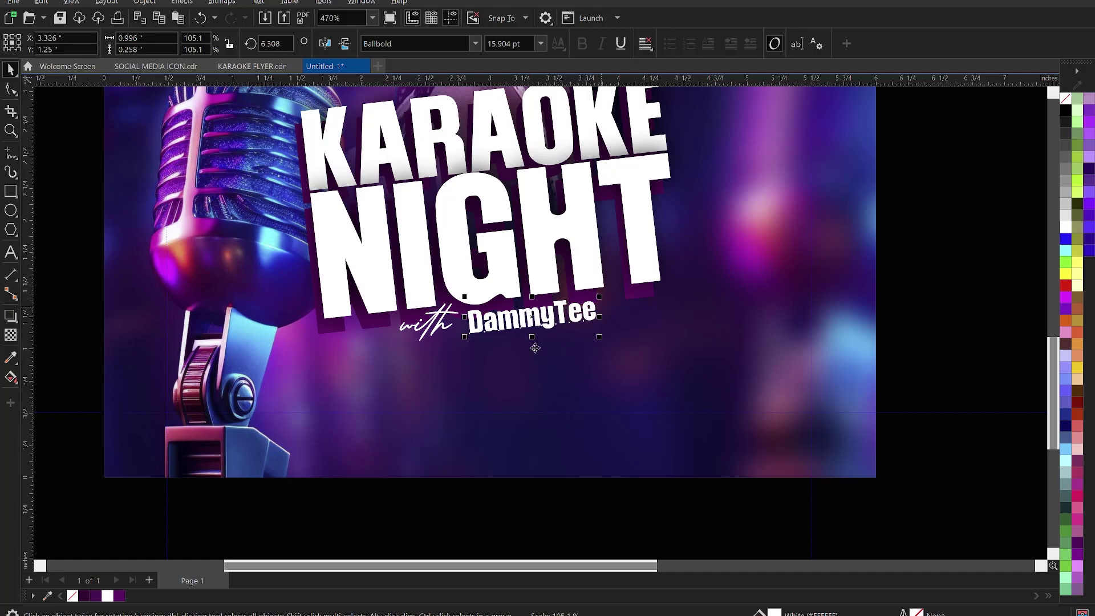
Try yellow #FFCC00 for the fill and outline of the word "with"
left_click(434, 329)
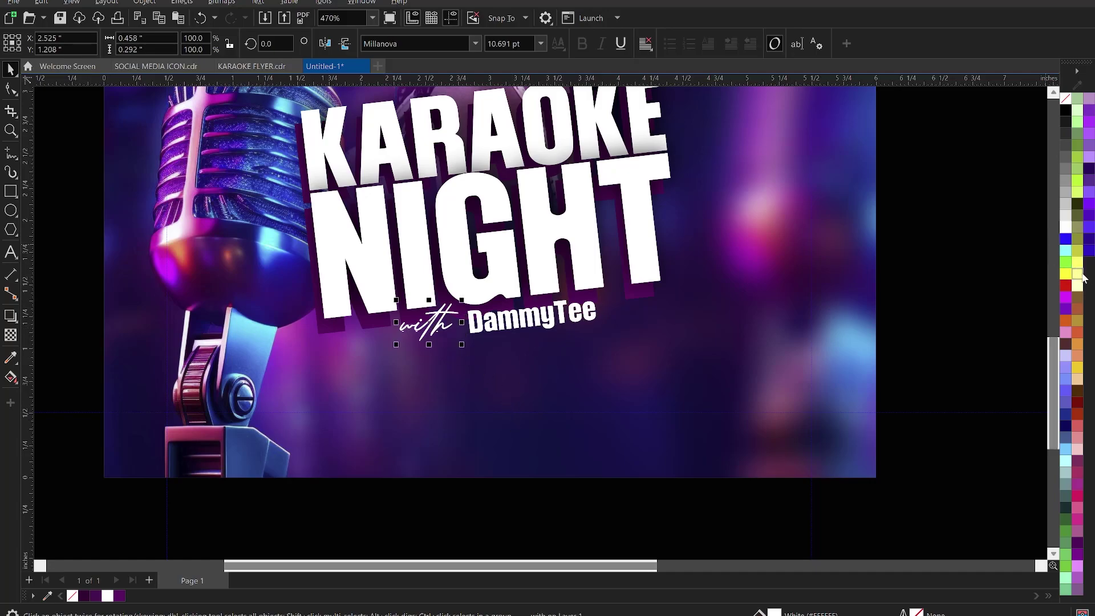
left_click(1079, 369)
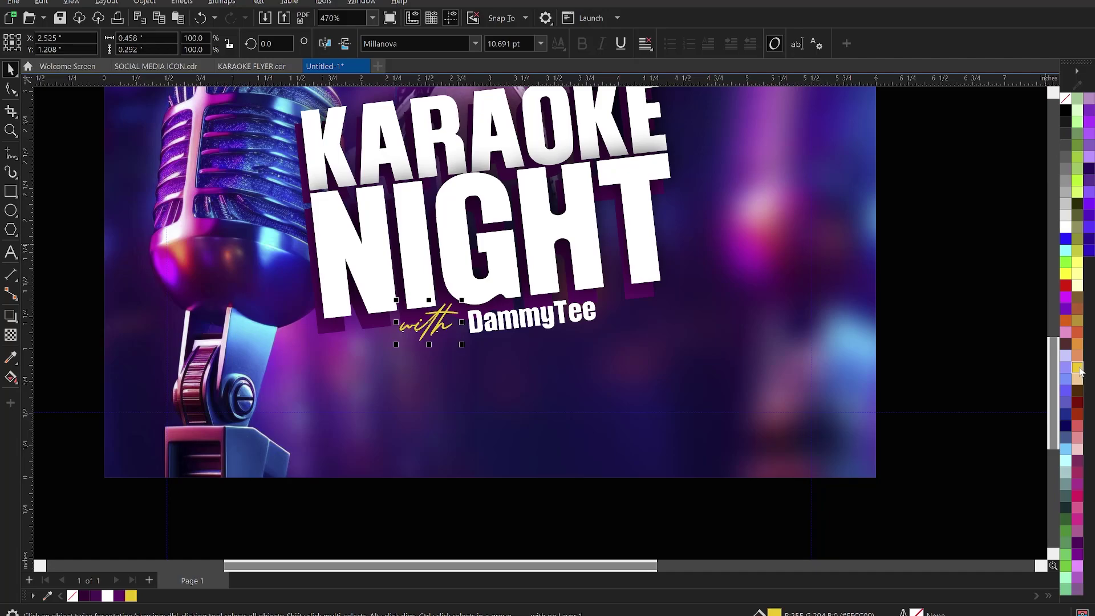
scroll(827, 342, "down", 5)
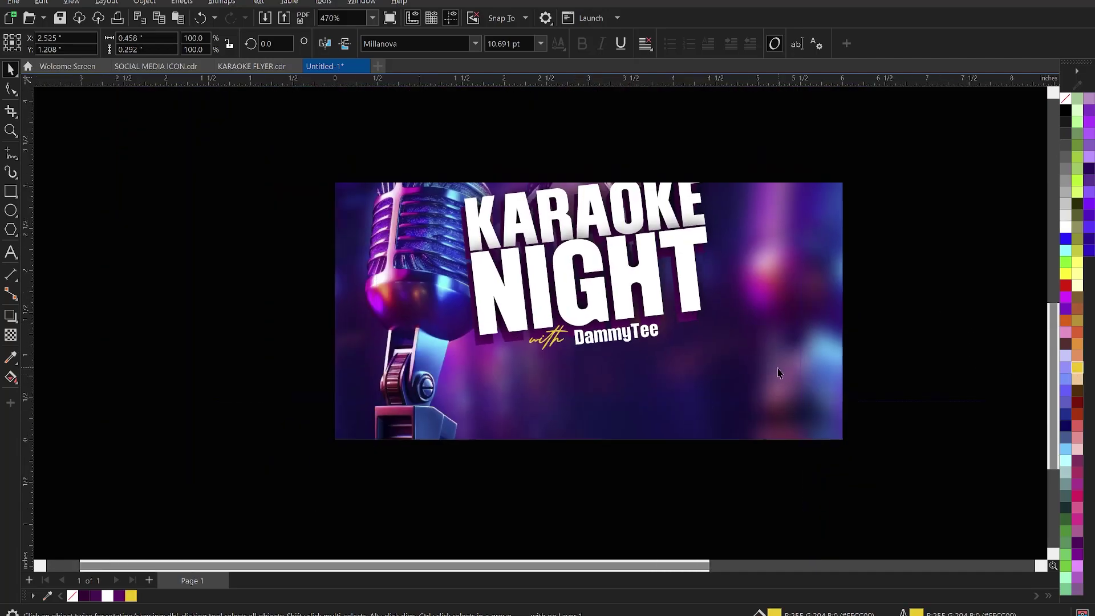
scroll(581, 347, "up", 2)
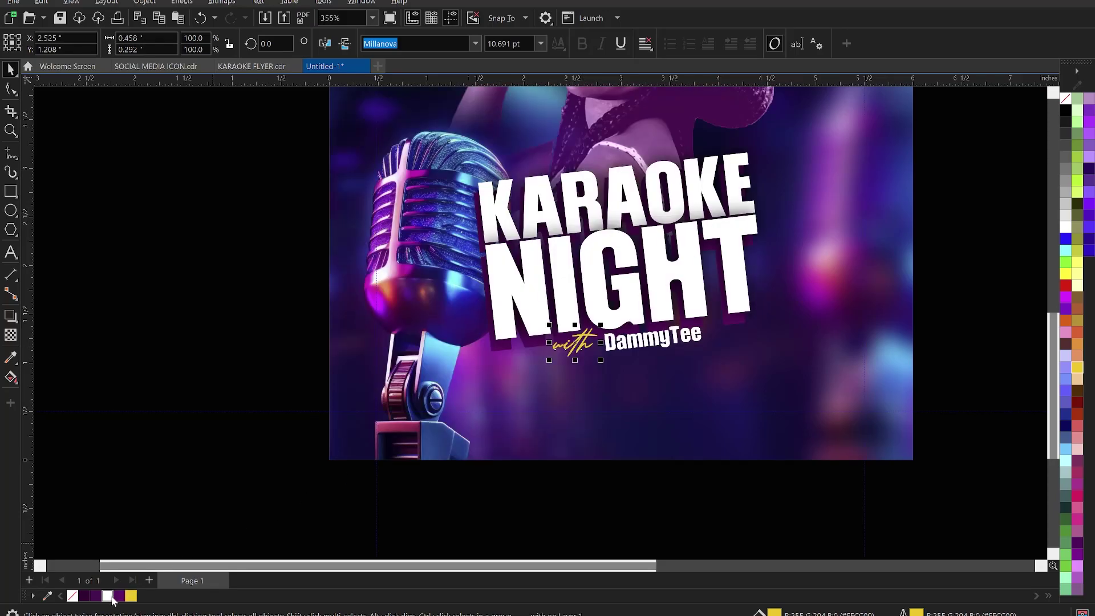
Recolor the word "with" to a white fill and outline
left_click(106, 595)
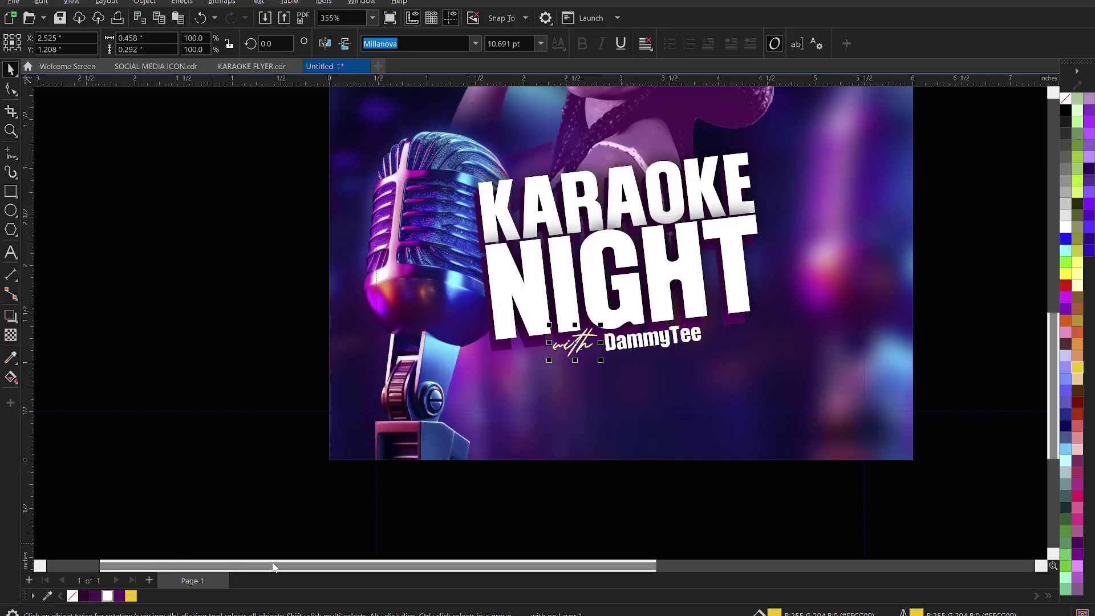
left_click(626, 349)
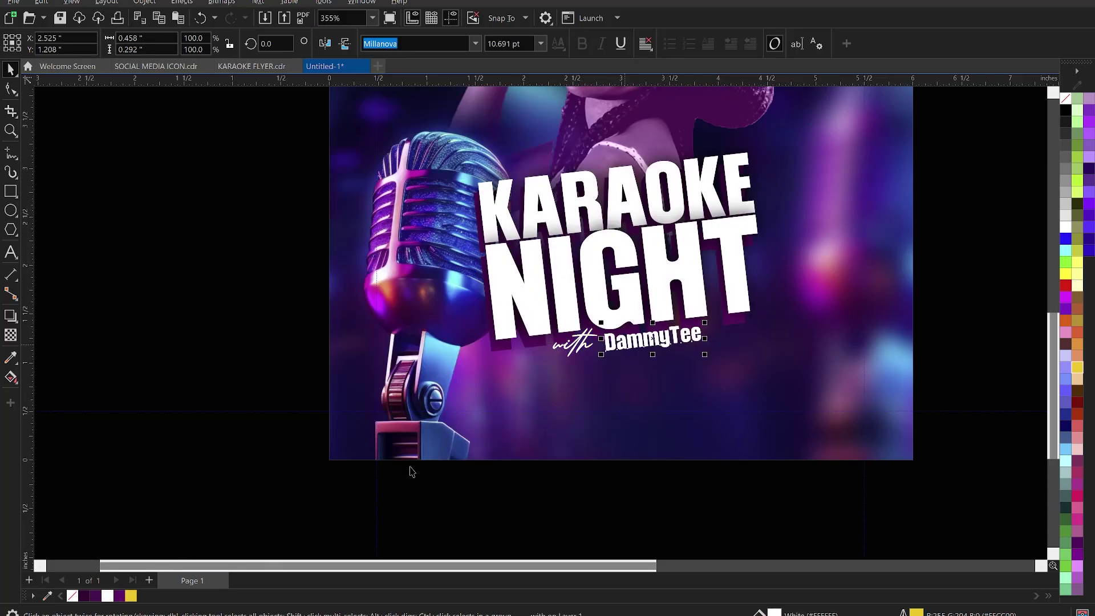
Recolor the performer's name below the KARAOKE NIGHT title to yellow #FFCC00
left_click(133, 595)
left_click(173, 349)
scroll(684, 508, "down", 1)
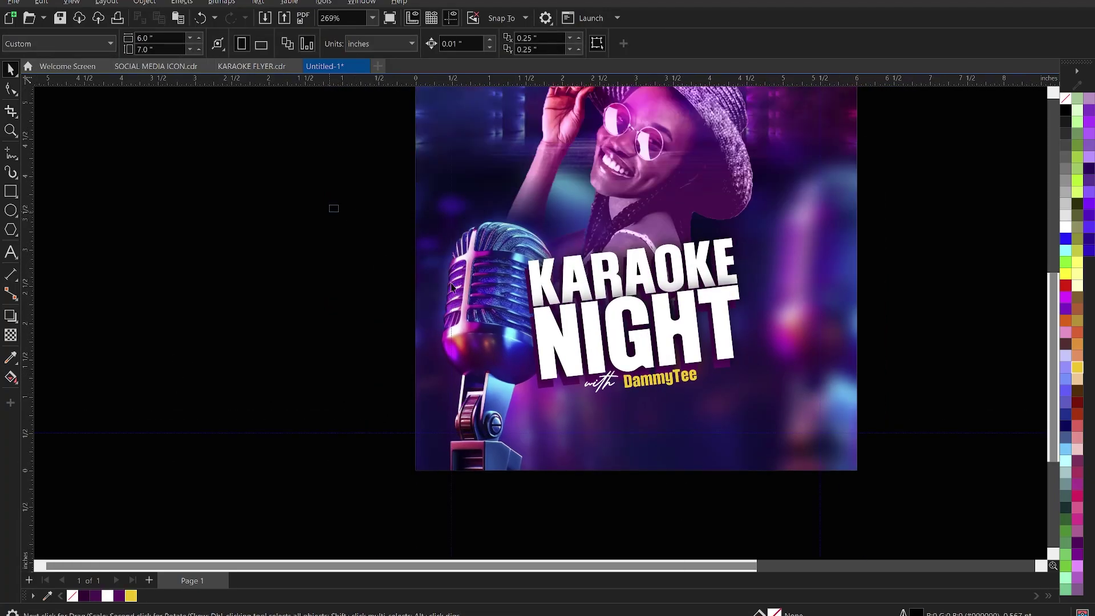
Select the KARAOKE NIGHT title together with its performer line and enlarge them slightly to about 3.64 inches wide
left_click_drag(330, 204, 838, 415)
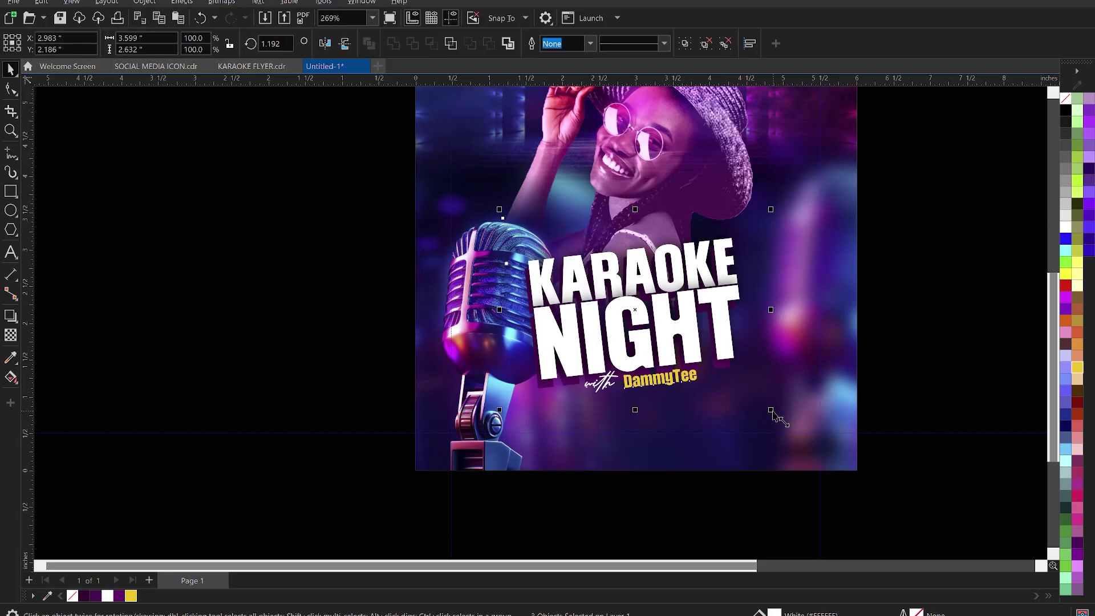
left_click_drag(770, 410, 779, 416)
scroll(593, 471, "down", 1)
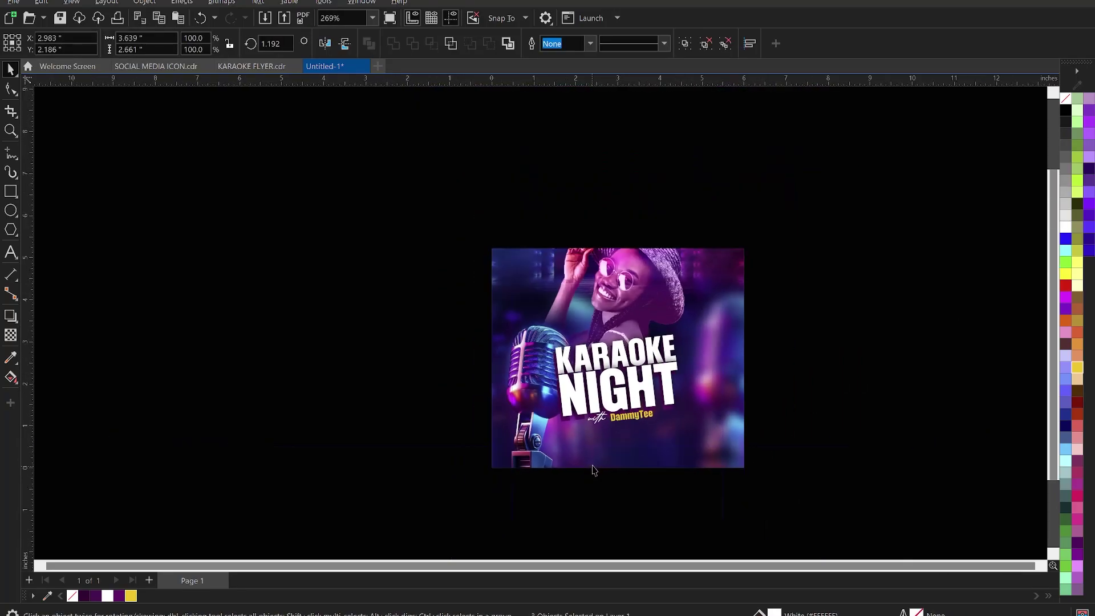
key("Escape")
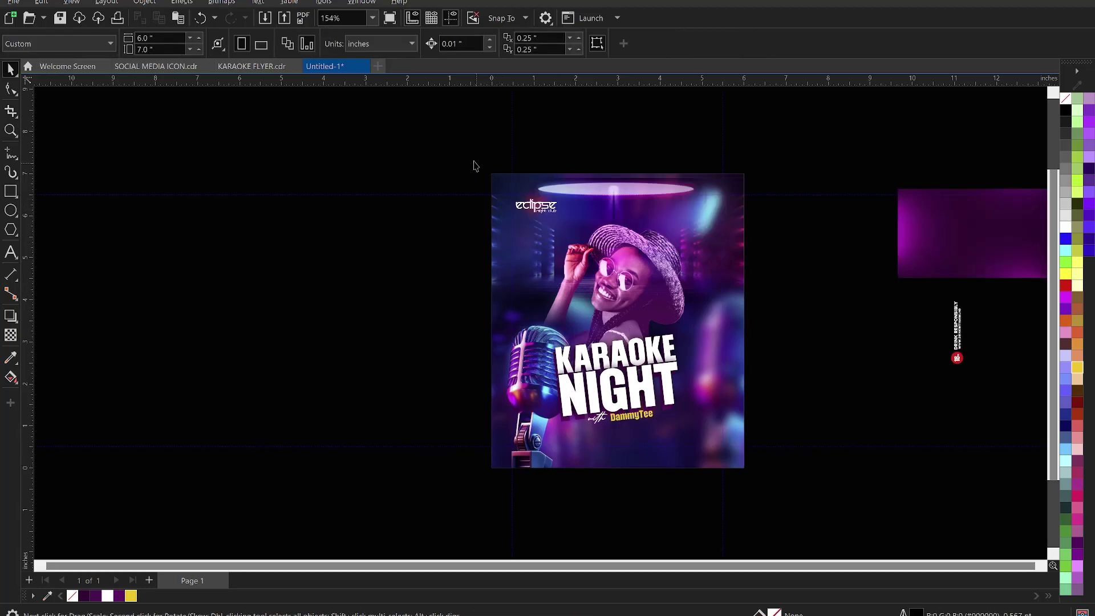
Delete the leftover purple background image lying beside the flyer page
key("z")
left_click_drag(474, 155, 761, 477)
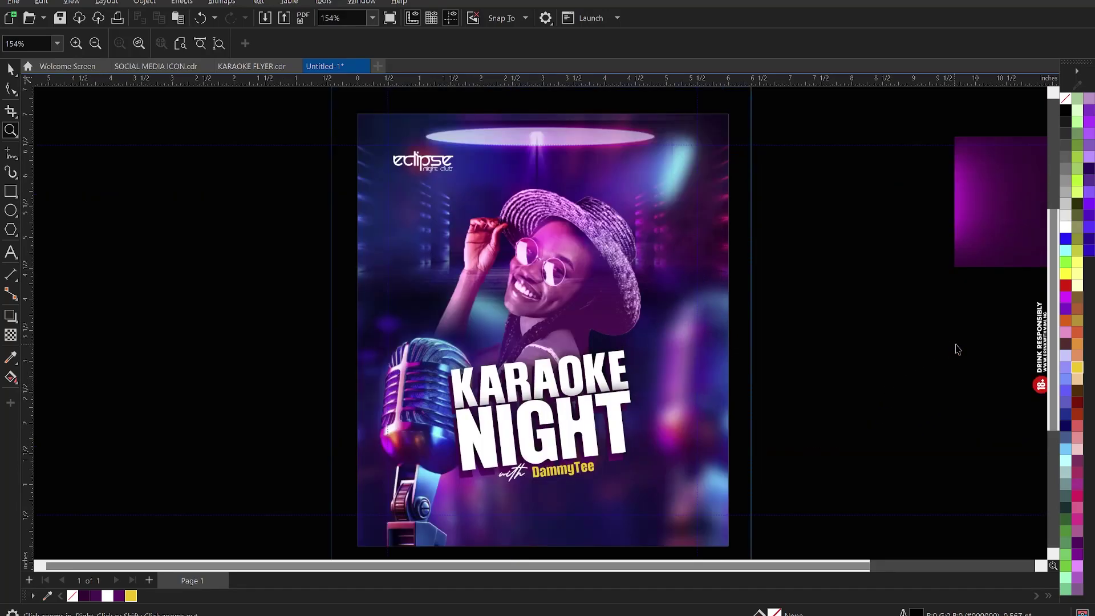
key("space")
left_click(998, 238)
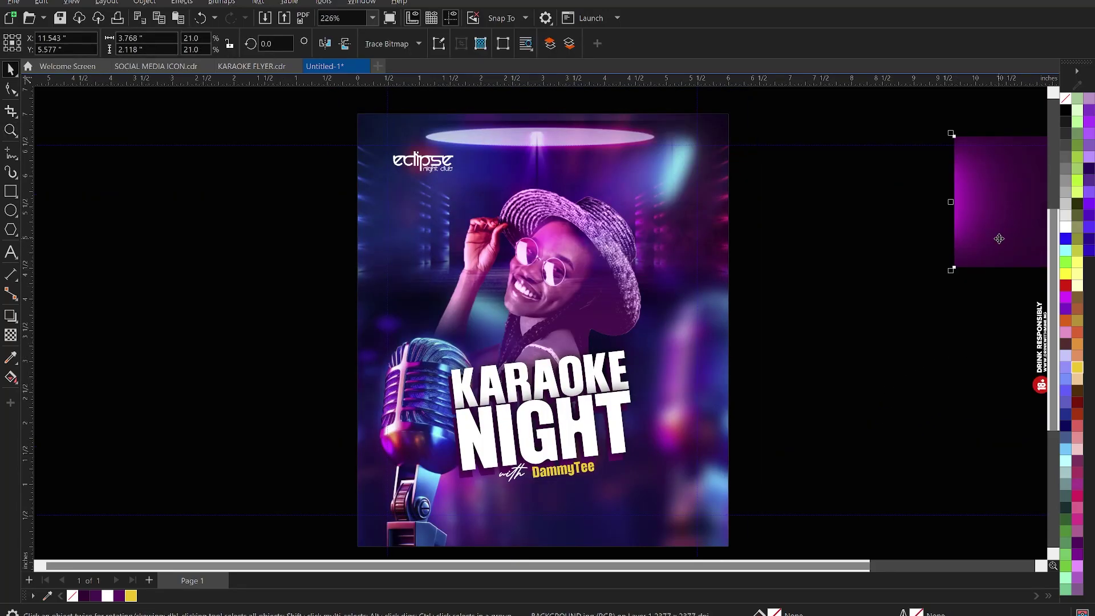
key("Delete")
Place the vertical 18+ DRINK RESPONSIBLY badge near the flyer's right edge and scale it to about 1.72 inches tall
left_click_drag(1047, 357, 675, 407)
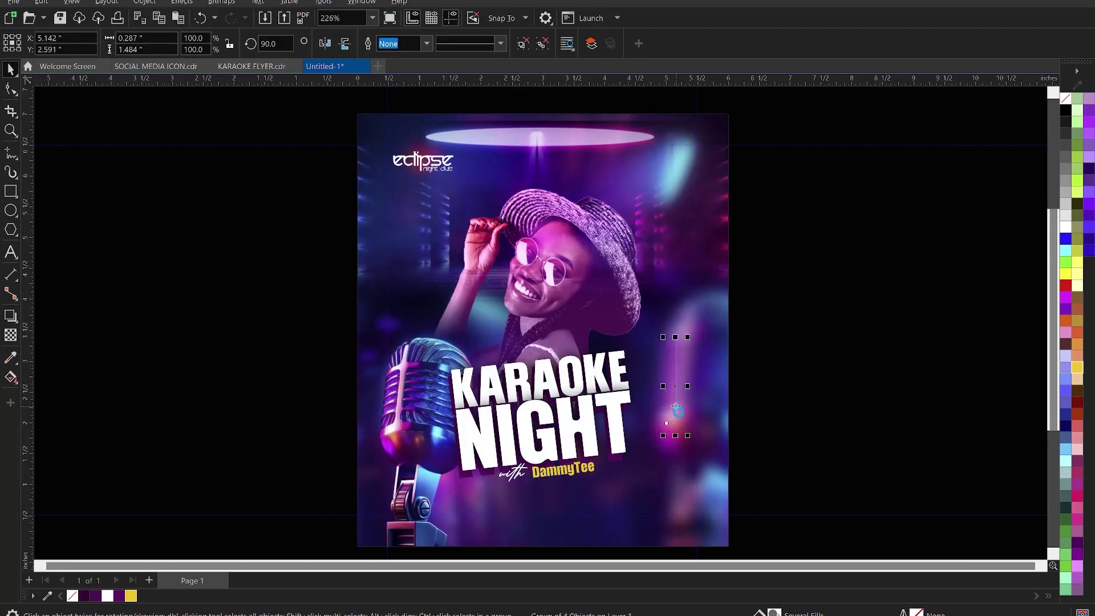
mouse_move(688, 439)
left_mouse_down()
mouse_move(697, 448)
mouse_move(683, 446)
left_mouse_up()
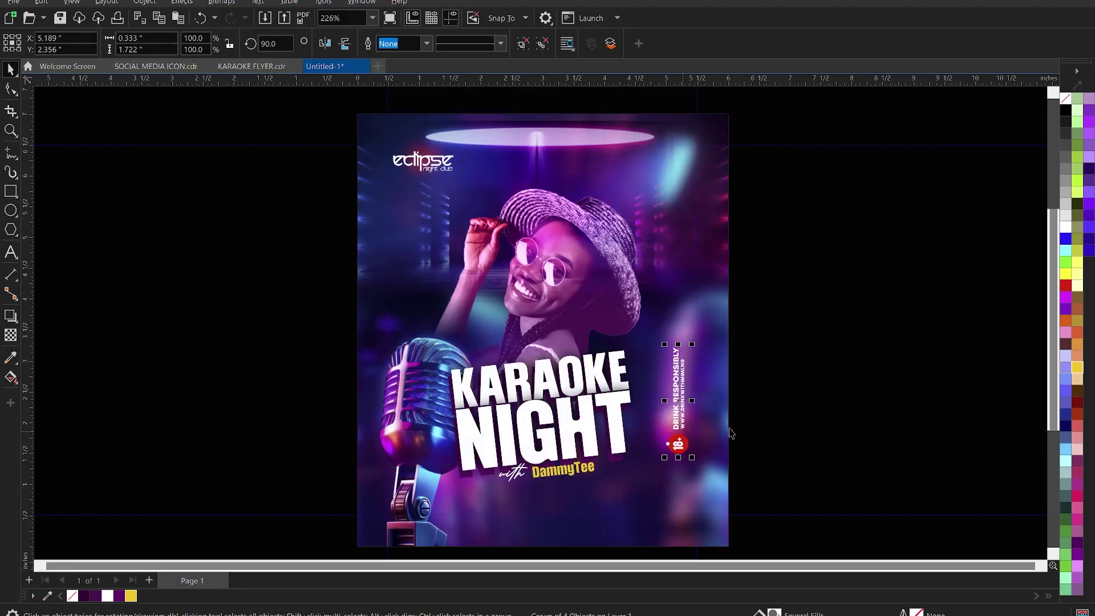
left_click(805, 364)
scroll(804, 361, "down", 2)
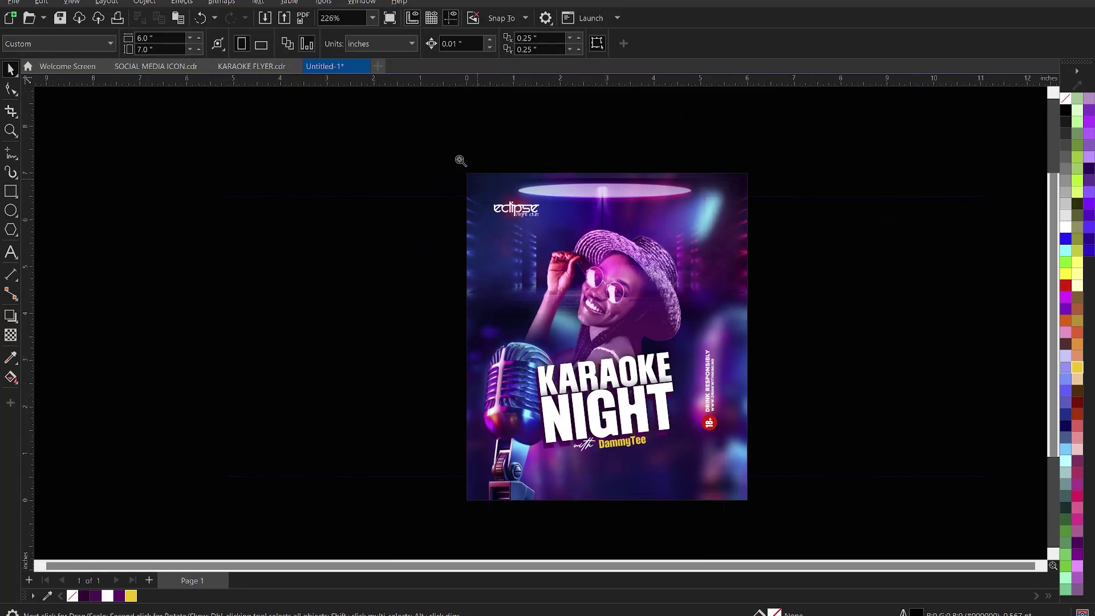
key("z")
left_click_drag(448, 149, 767, 528)
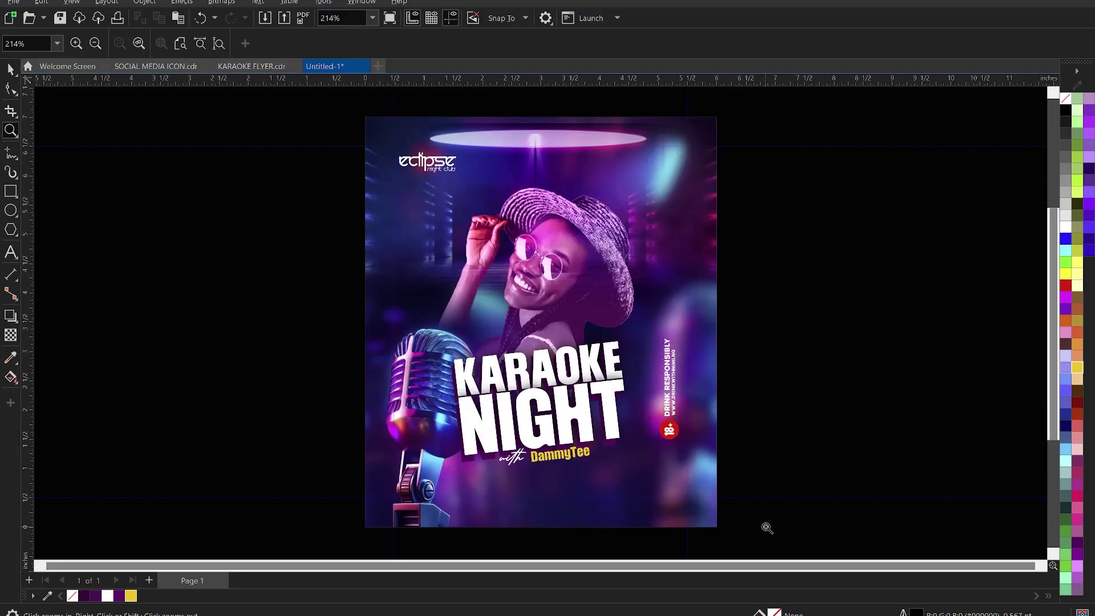
key("space")
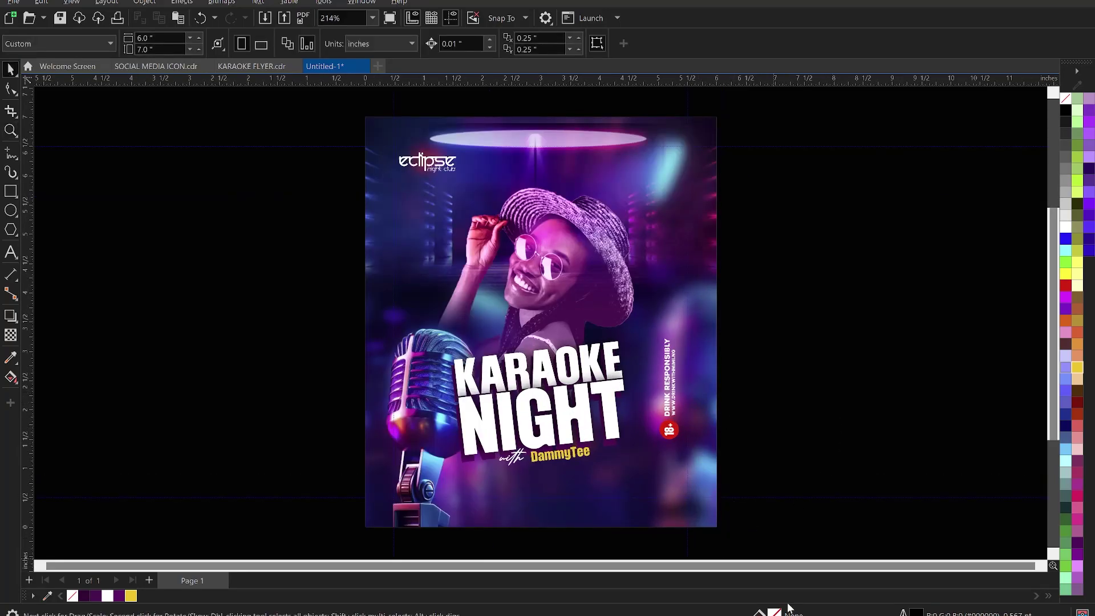
Switch to Notepad and copy the lines "Date: Friday 15 December" and "Time: 7PM" from the Eclipse notes
key("alt+Tab")
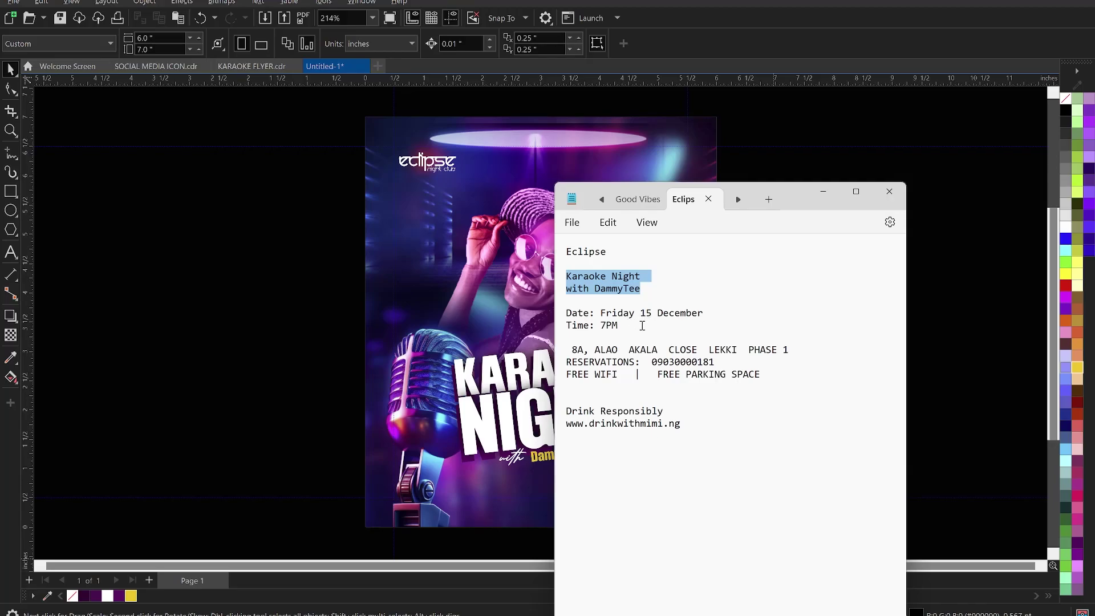
left_click_drag(643, 325, 574, 319)
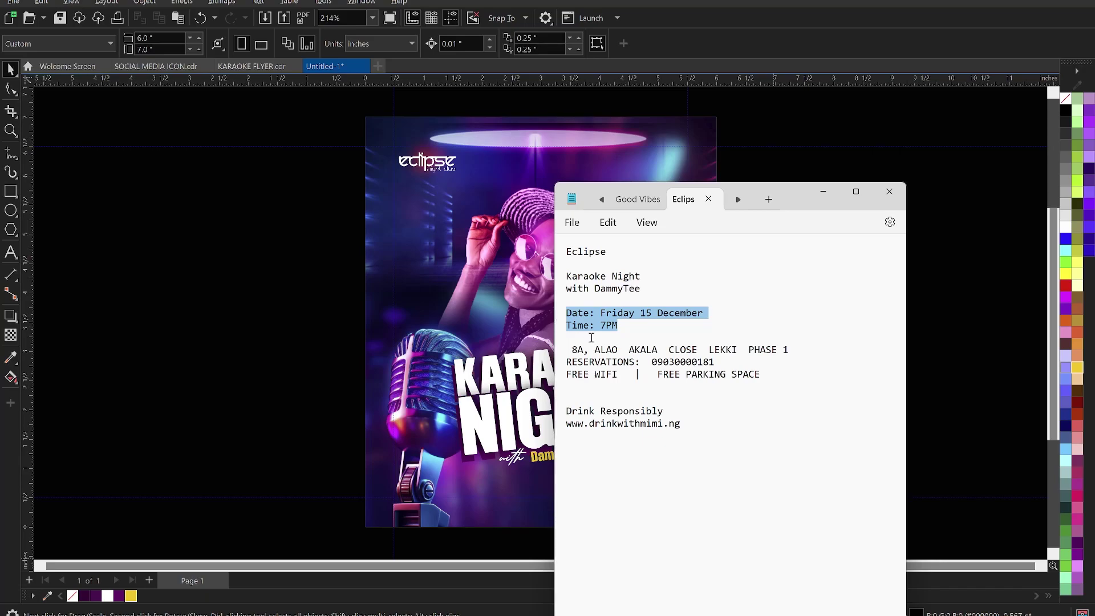
left_click(640, 428)
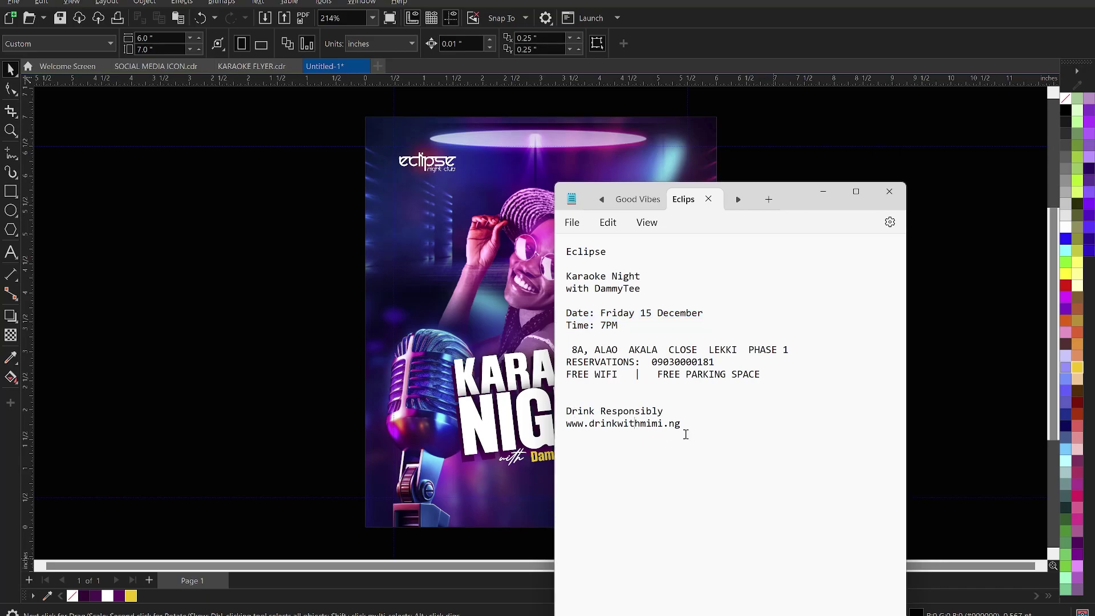
left_click_drag(796, 196, 967, 143)
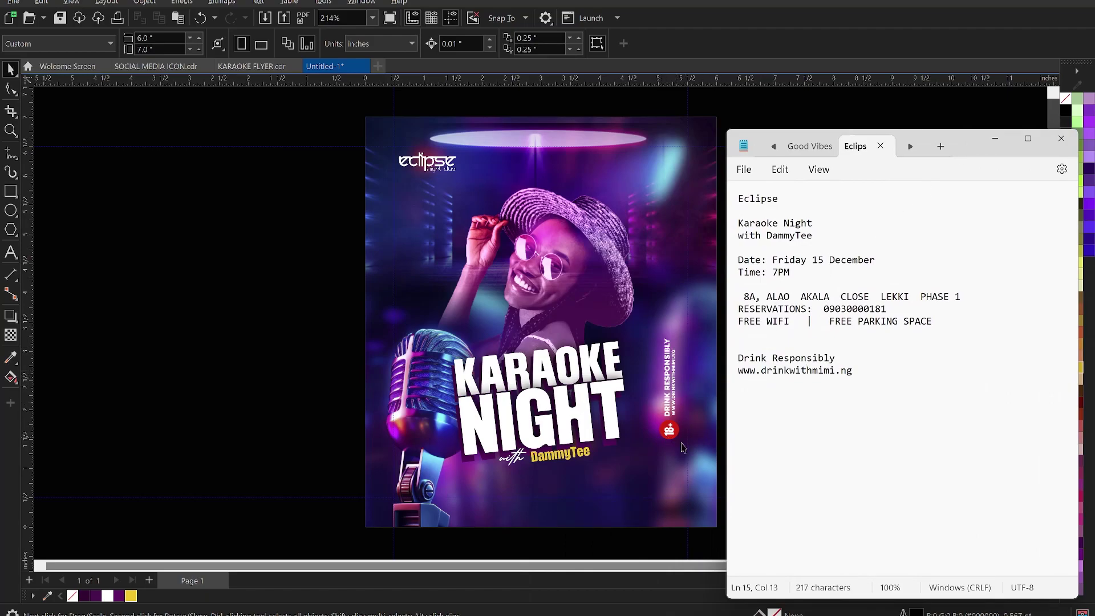
left_click_drag(811, 276, 736, 260)
key("ctrl+c")
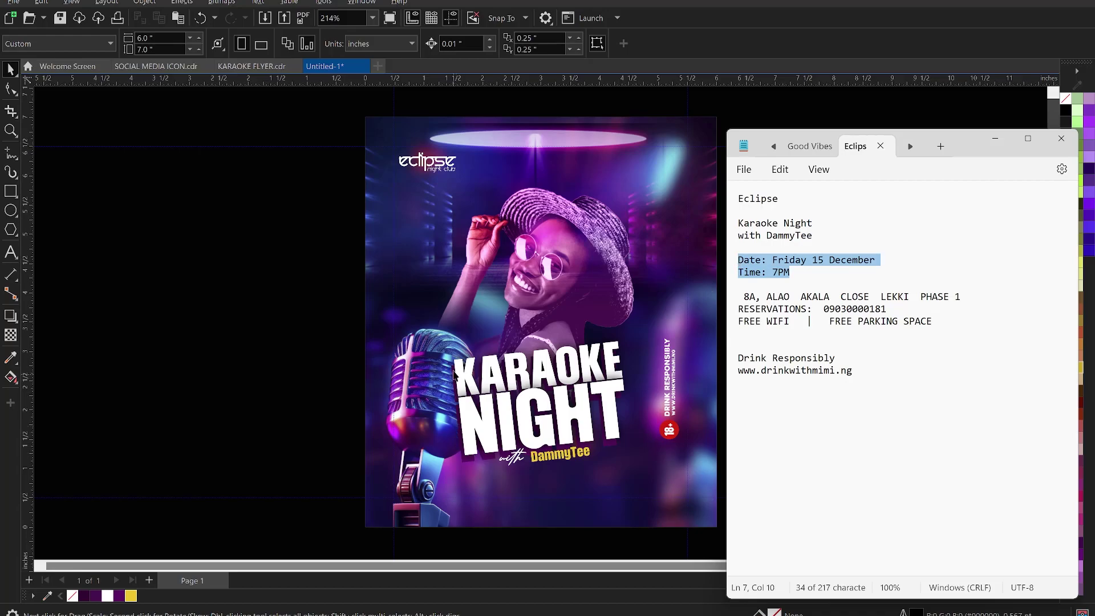
Return to CorelDRAW and paste the copied date and time lines as a new text object on the flyer
left_click(455, 373)
key("z")
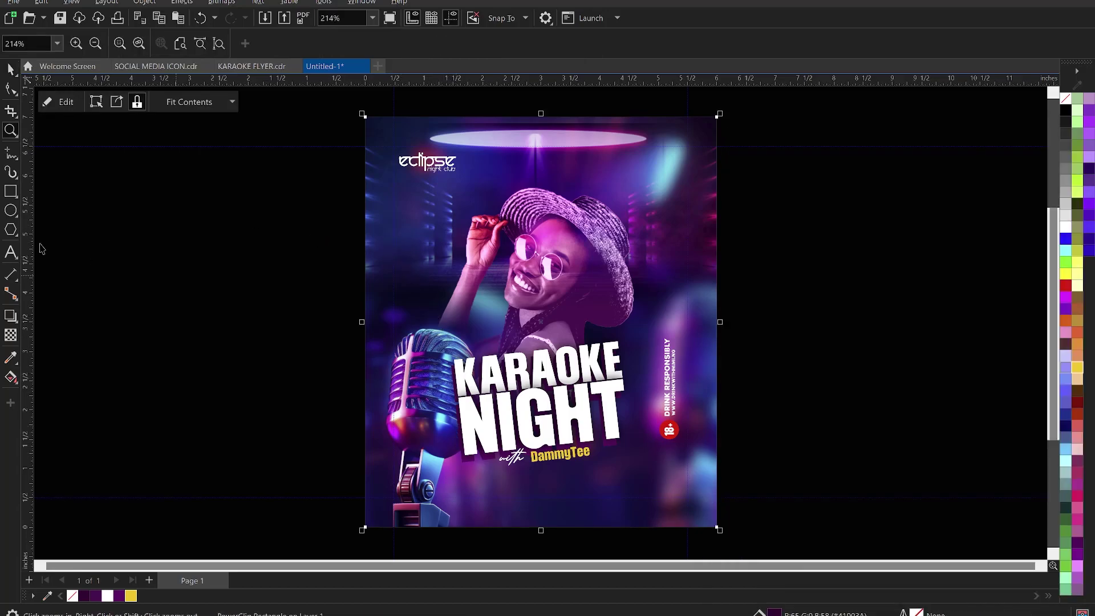
left_click(11, 251)
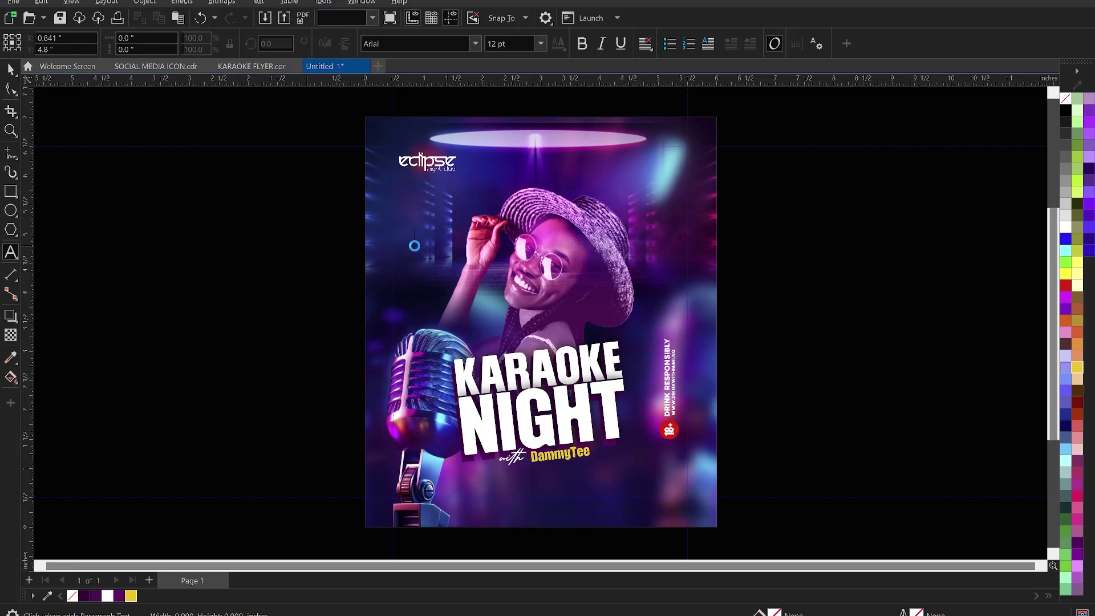
key("ctrl+v")
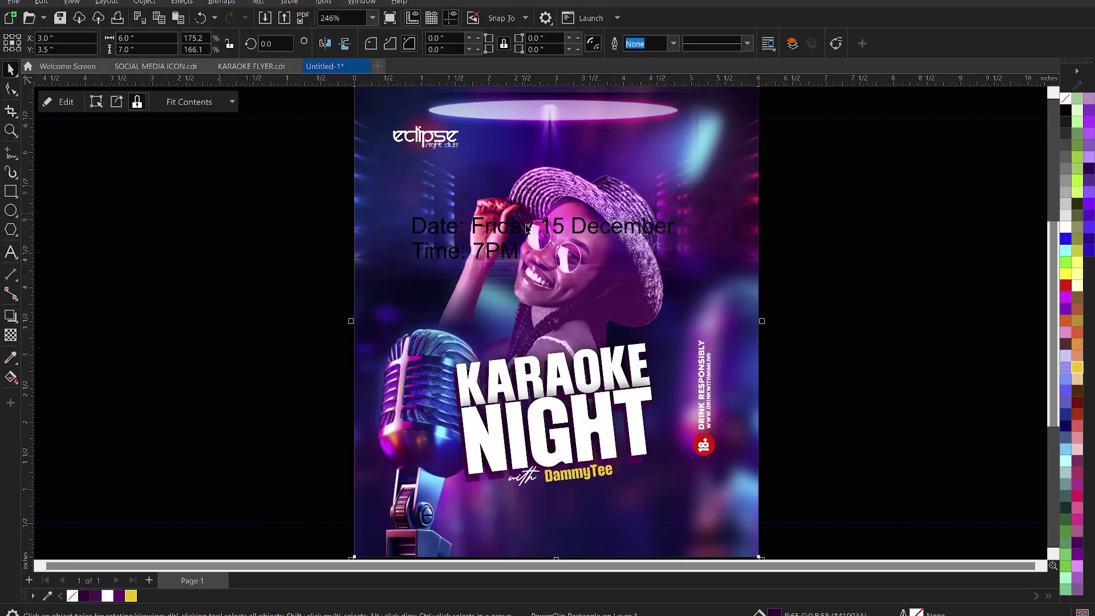
Scale the date and time text to about 10.1 pt, color it white and place it below the eclipse logo
left_click(519, 225)
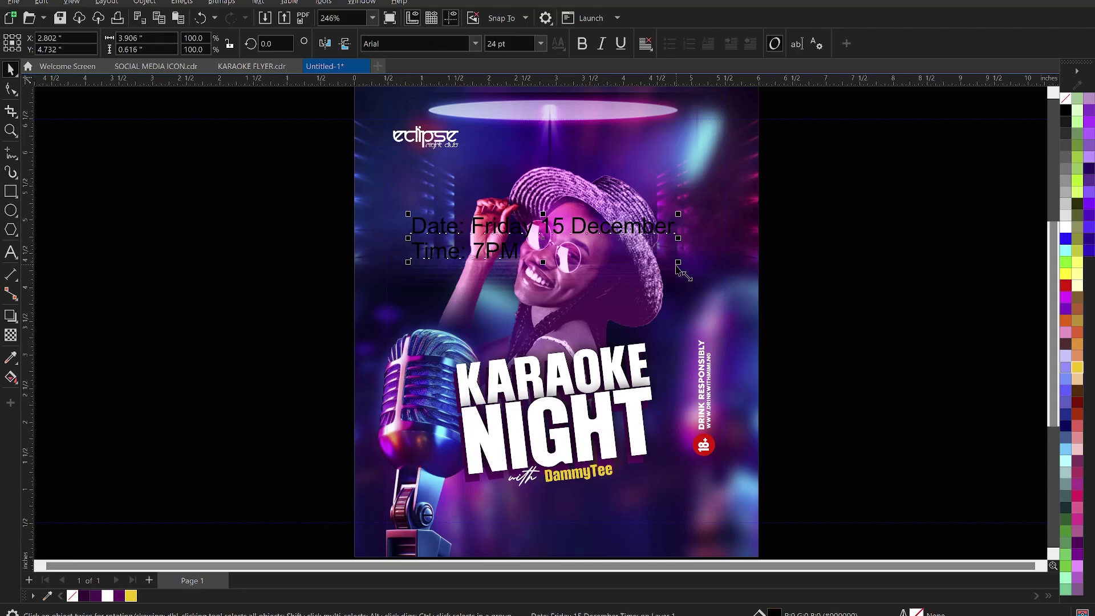
left_click_drag(678, 264, 527, 278)
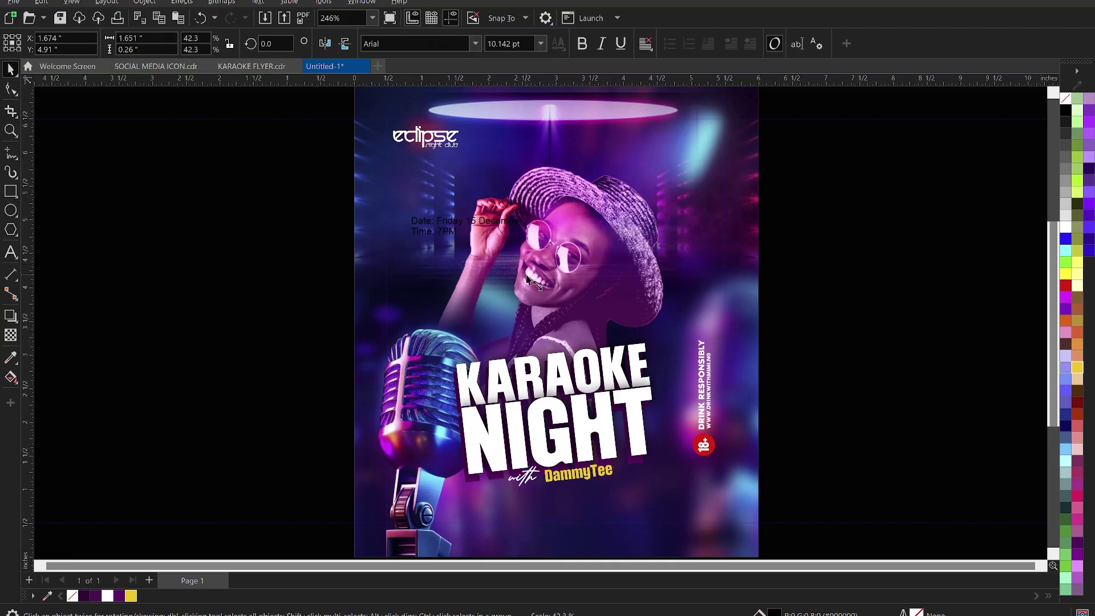
left_click(457, 219)
left_click_drag(437, 203, 429, 205)
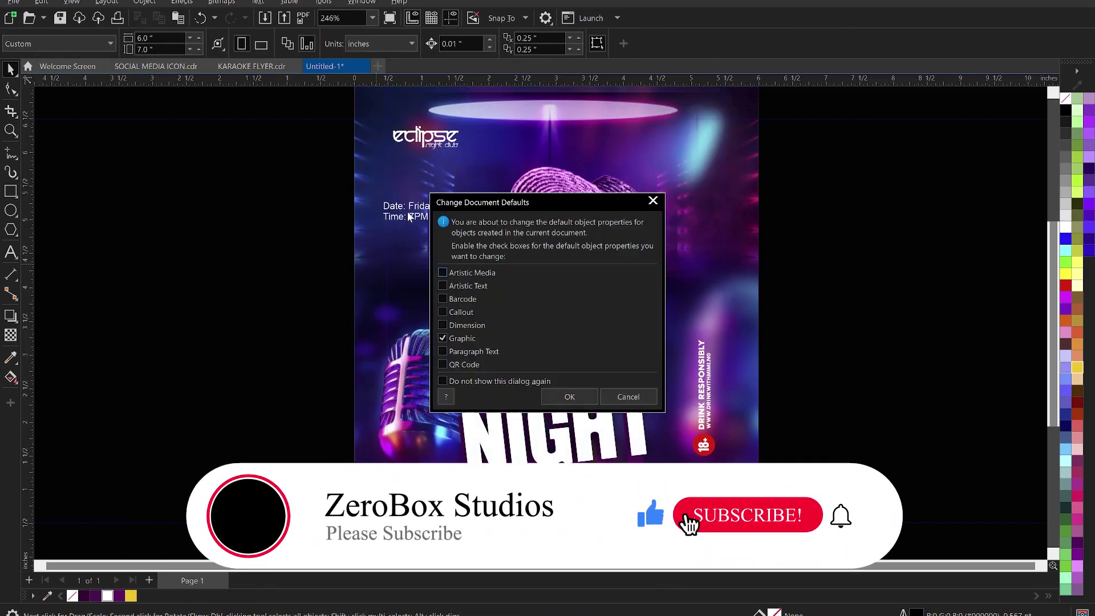
left_click(630, 398)
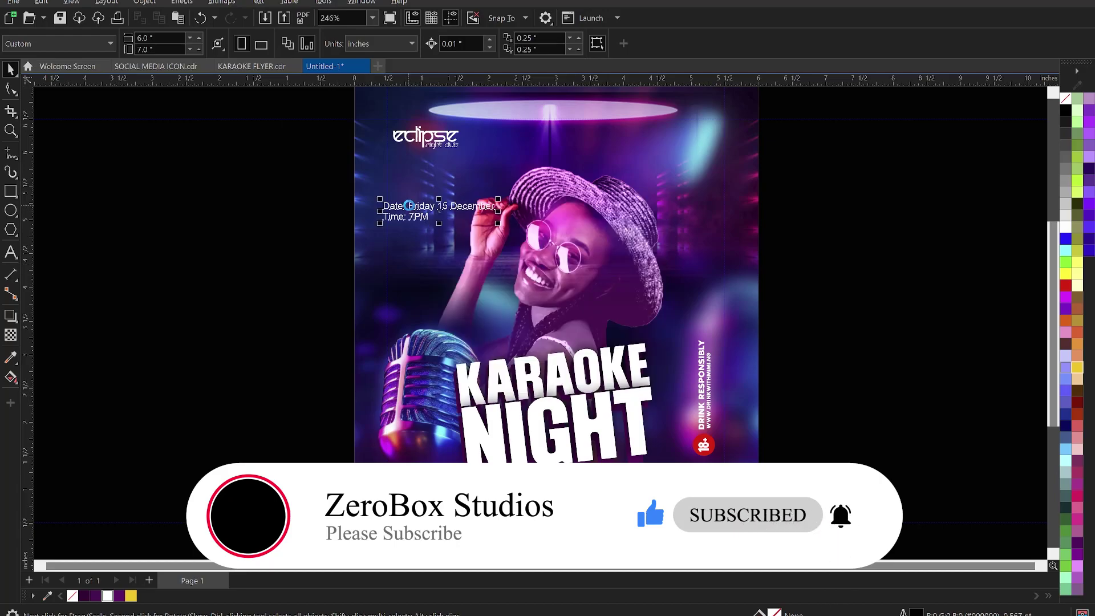
Remove the "Date:" label from the first line of the date text
double_click(410, 207)
key("BackSpace")
key("BackSpace")
key("BackSpace")
key("BackSpace")
key("BackSpace")
key("BackSpace")
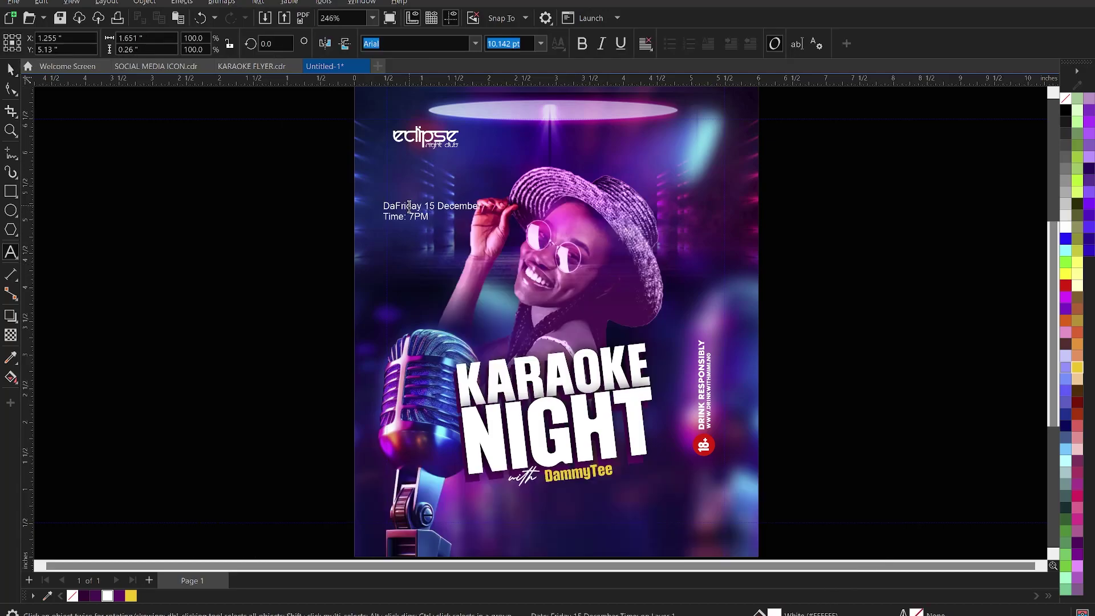
Shorten "Friday" in the date text to "Fri."
left_click(409, 207)
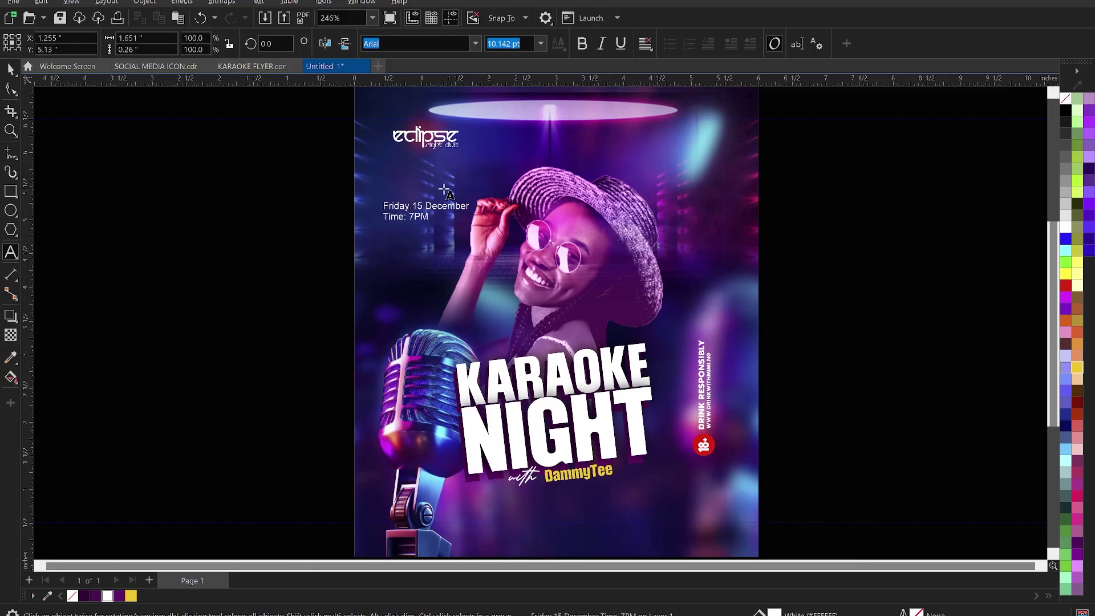
key("BackSpace")
key("BackSpace")
key("BackSpace")
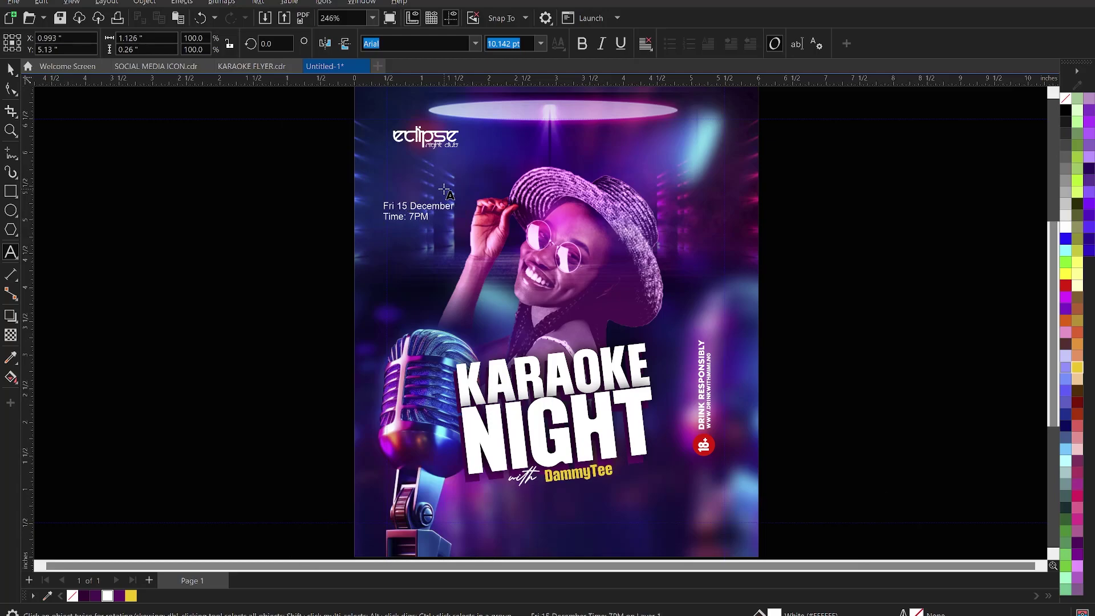
type(".")
Check the date layout in KARAOKE FLYER.cdr and split the date in Untitled-1 into separate lines for "Fri.", "15" and "December"
left_click(245, 66)
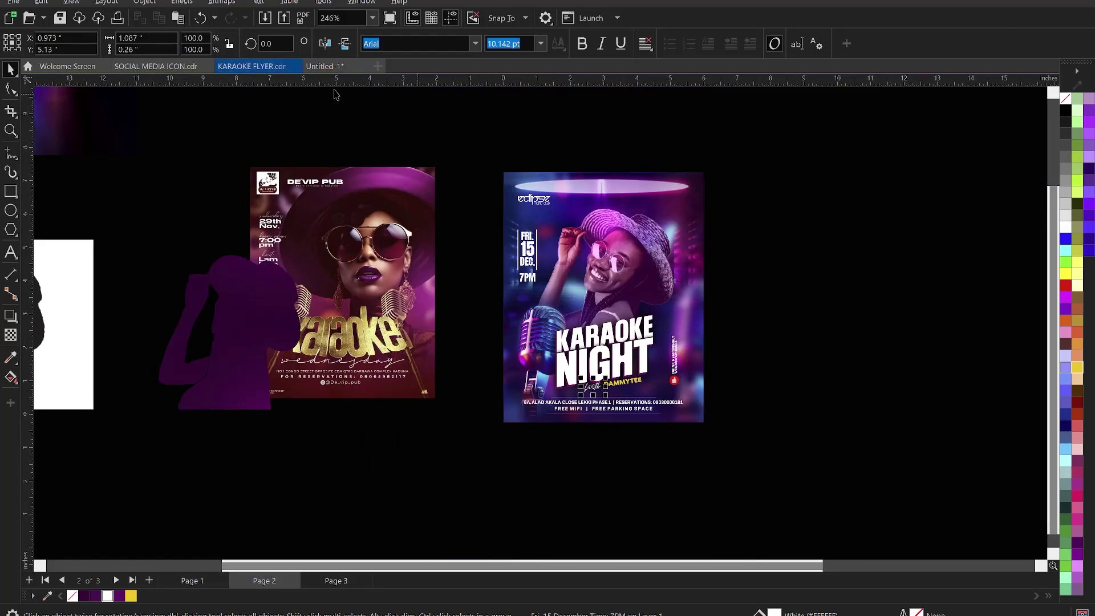
left_click(327, 66)
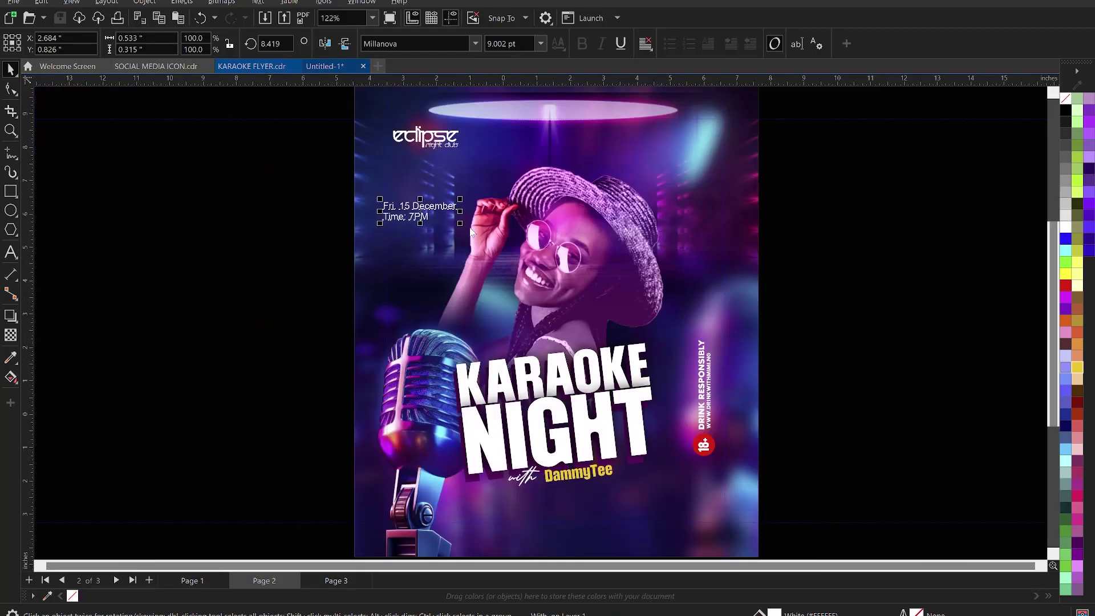
double_click(428, 207)
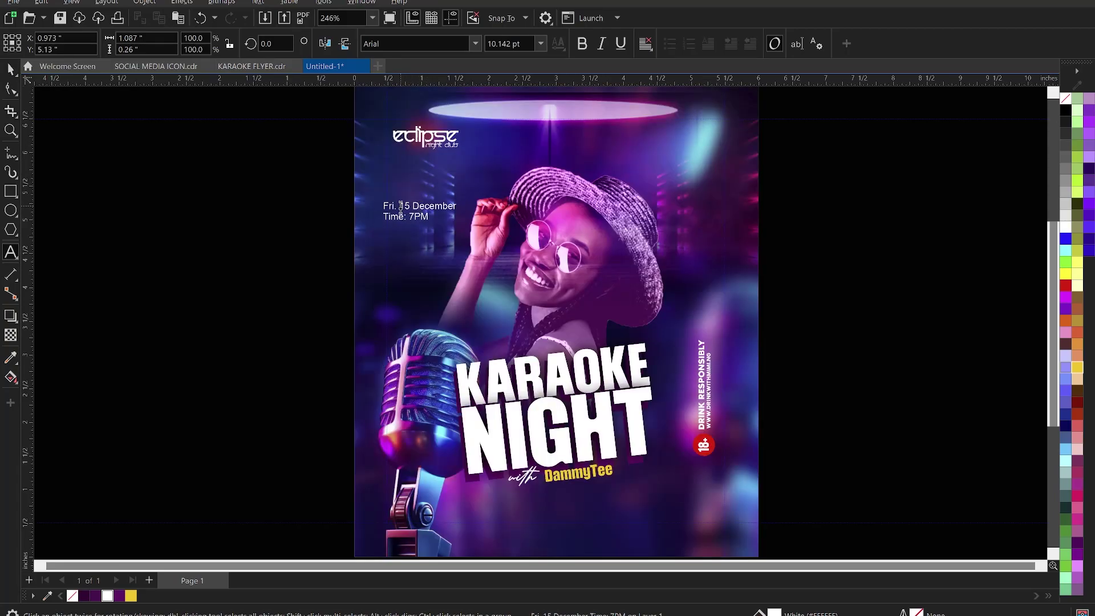
key("Return")
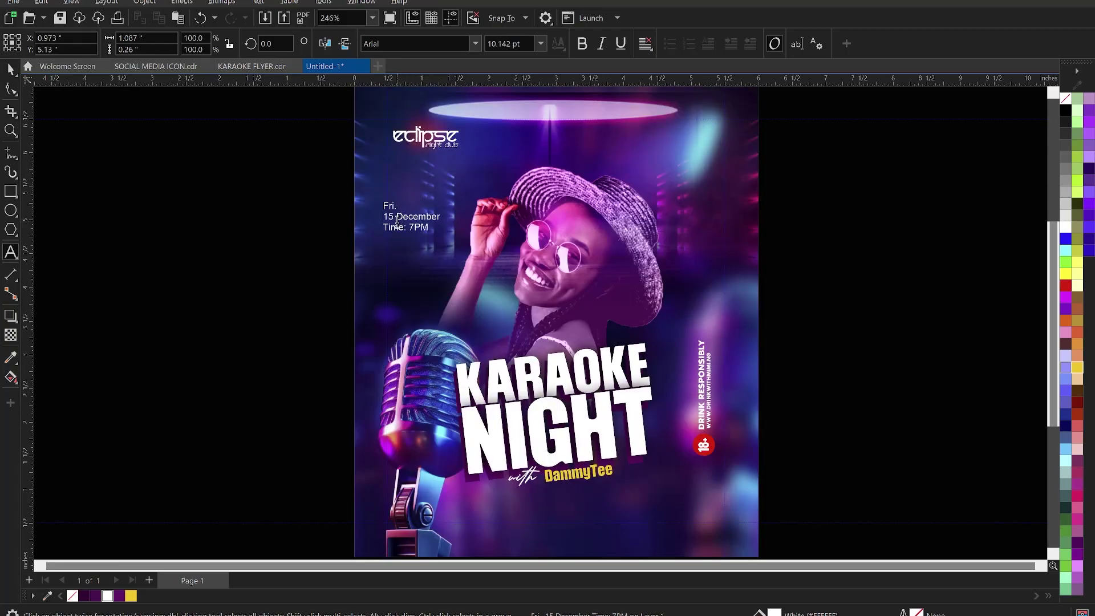
left_click(397, 220)
key("Return")
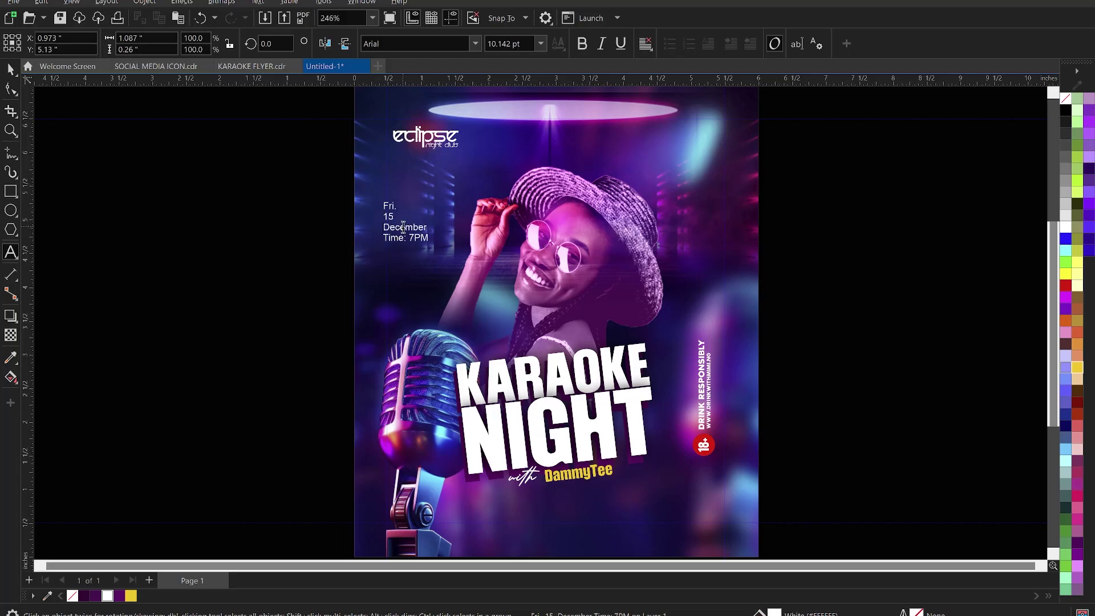
Shorten "December" to "Dec." and remove the "Time:" label so the last line holds only 7PM
left_click_drag(403, 227, 441, 234)
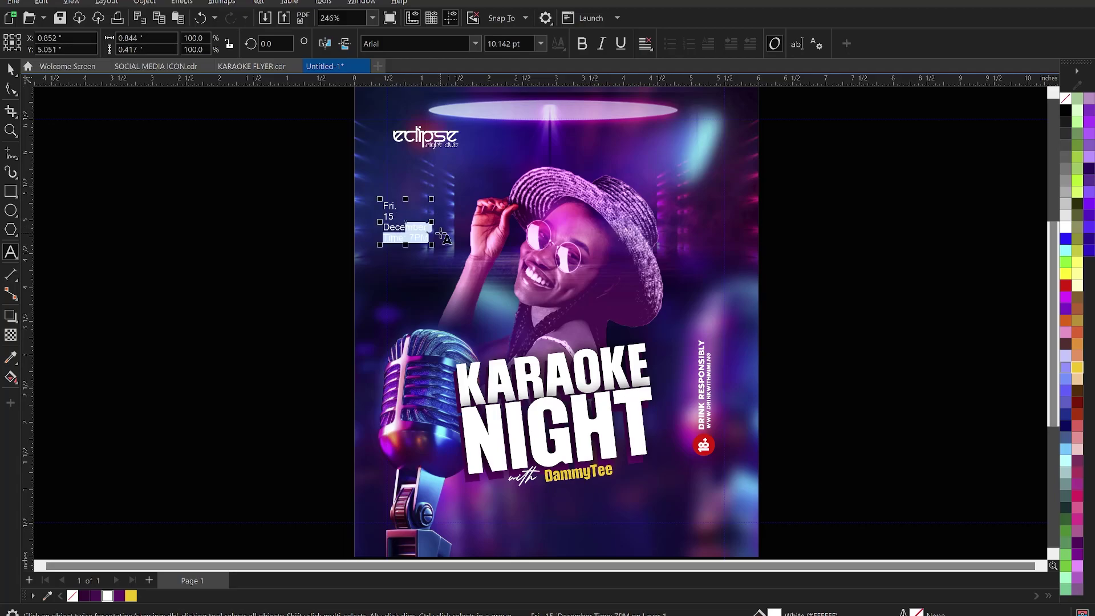
left_click(440, 233)
left_click(426, 228)
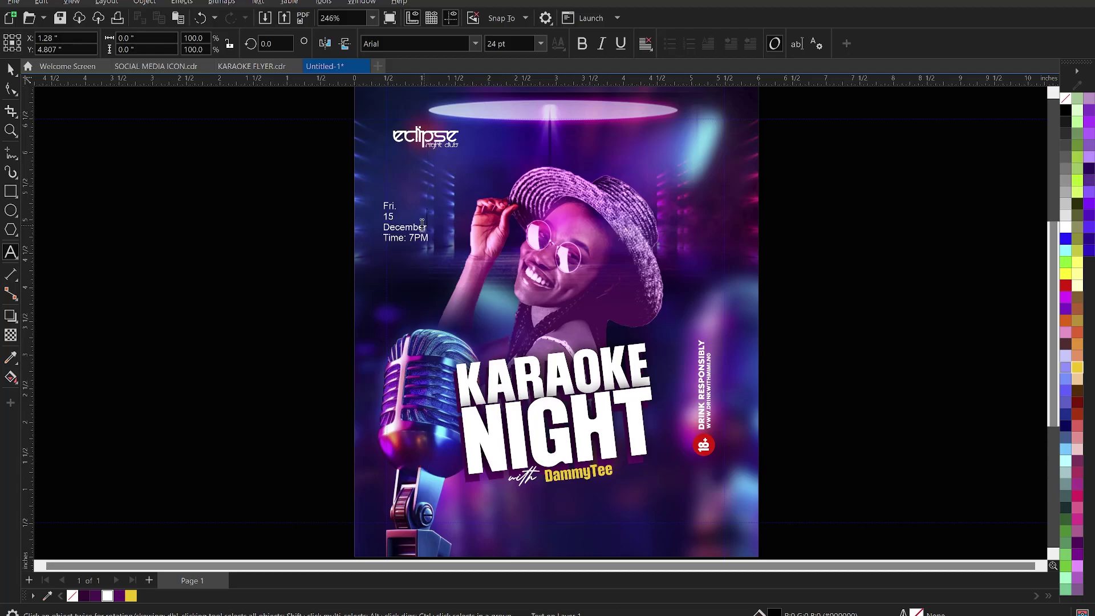
key("BackSpace")
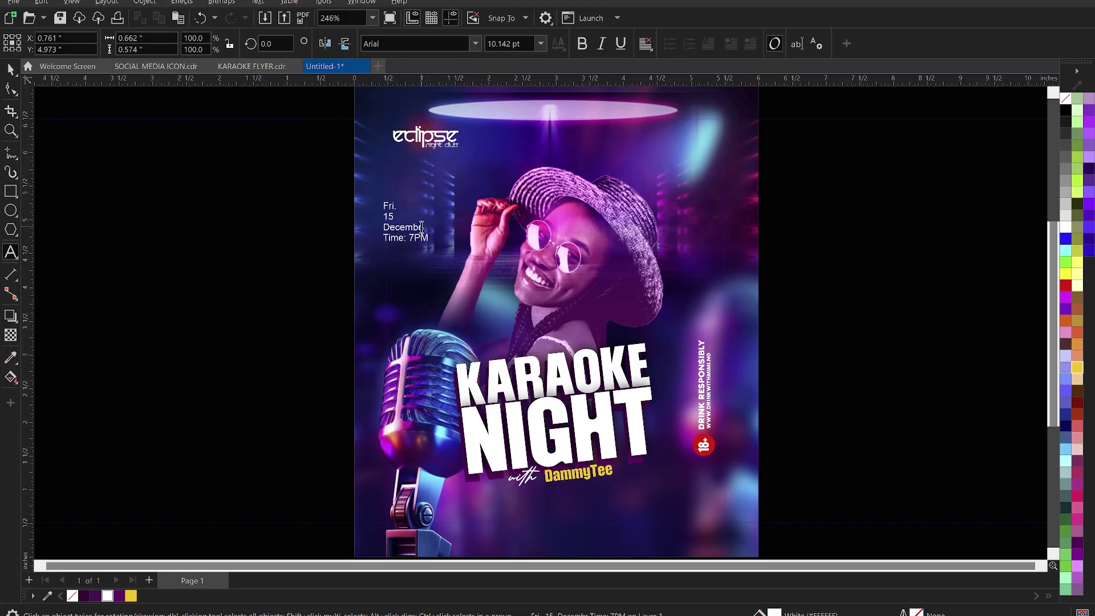
key("BackSpace")
key("BackSpace")
key("BackSpace")
key("Delete")
key("BackSpace")
key("BackSpace")
key("BackSpace")
key("BackSpace")
key("BackSpace")
key("ctrl+space")
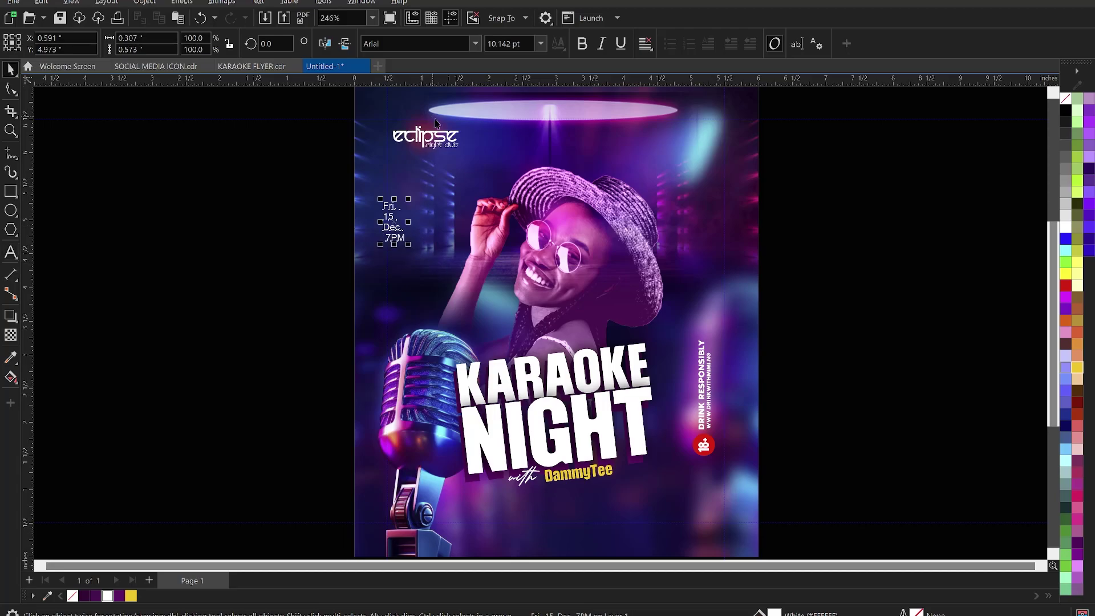
Set the stacked date text in the Anton font and shift it slightly right beneath the Eclipse logo
left_click(419, 44)
type("Anton")
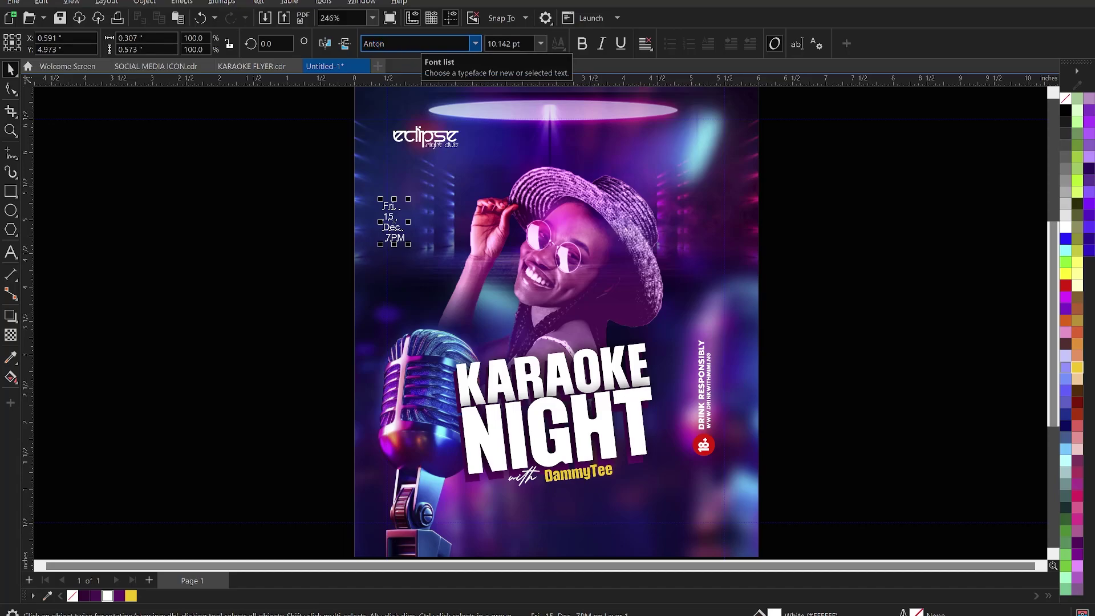
key("Return")
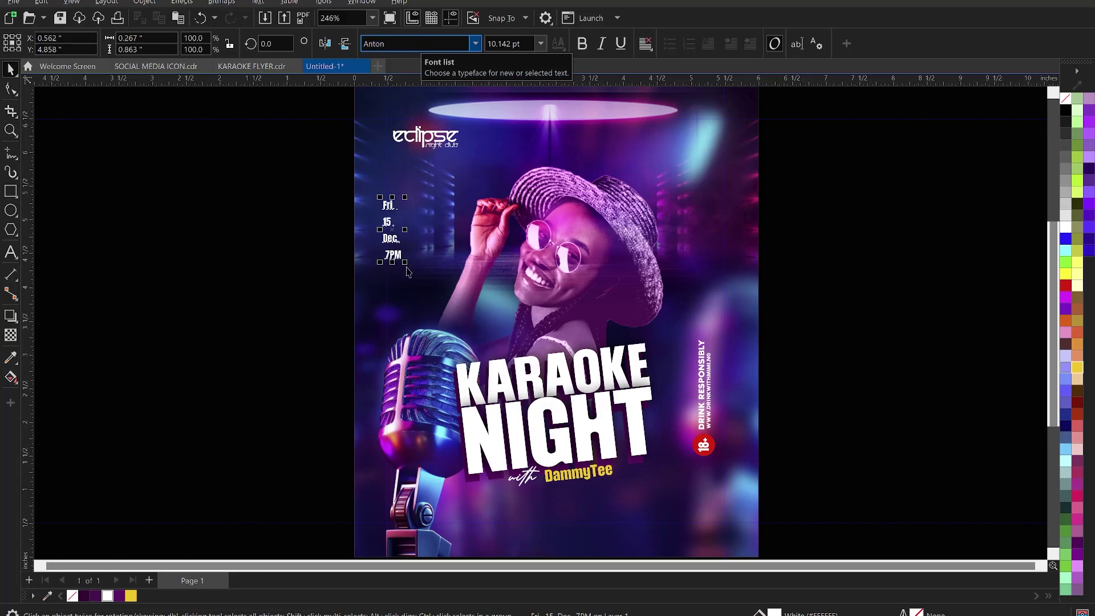
left_click_drag(403, 239, 403, 235)
Convert all of the stacked date text to uppercase
double_click(403, 235)
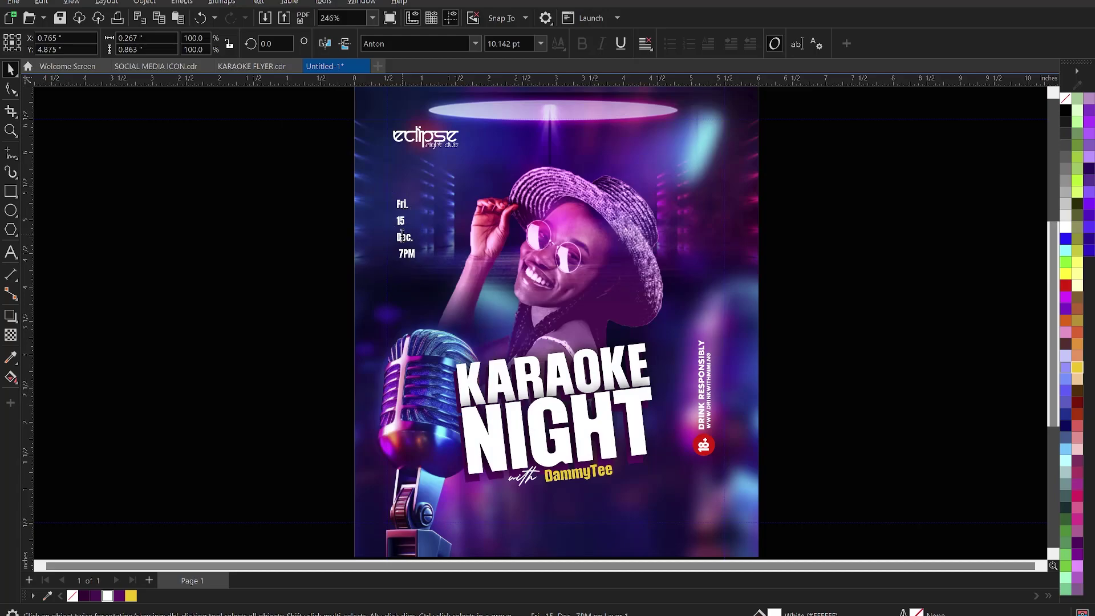
key("ctrl+a")
right_click(402, 240)
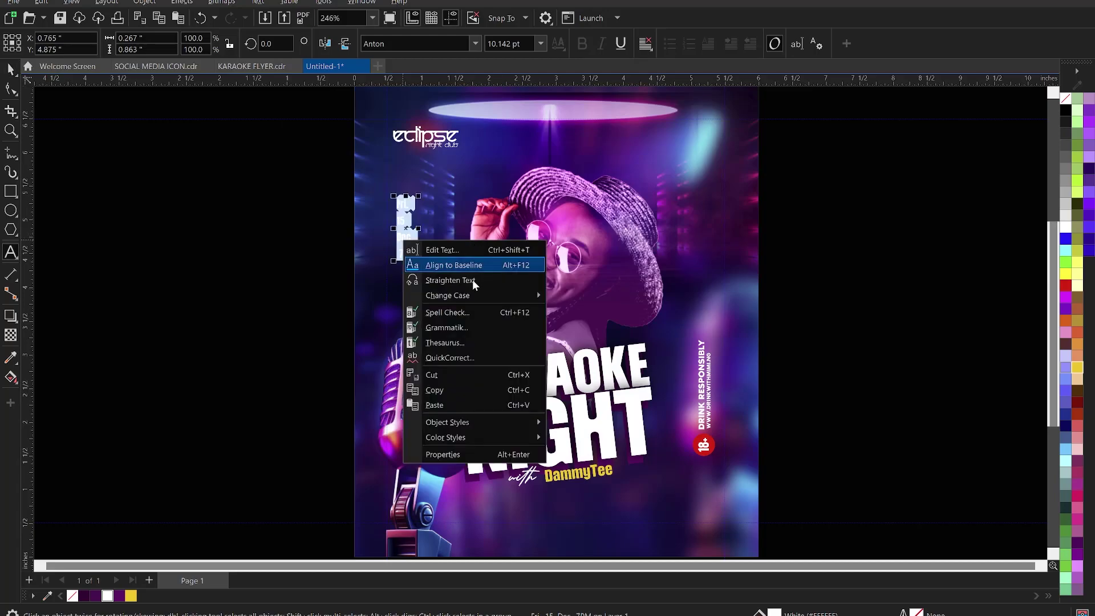
mouse_move(463, 295)
left_click(593, 330)
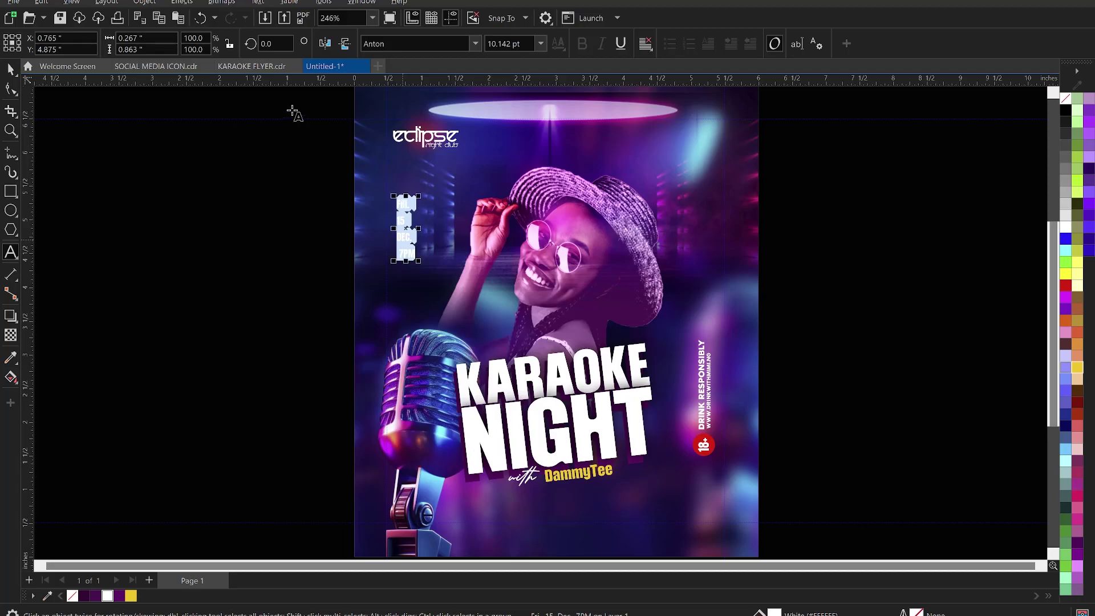
Tighten the line spacing of the stacked date text so the four lines sit closer together
left_click(10, 68)
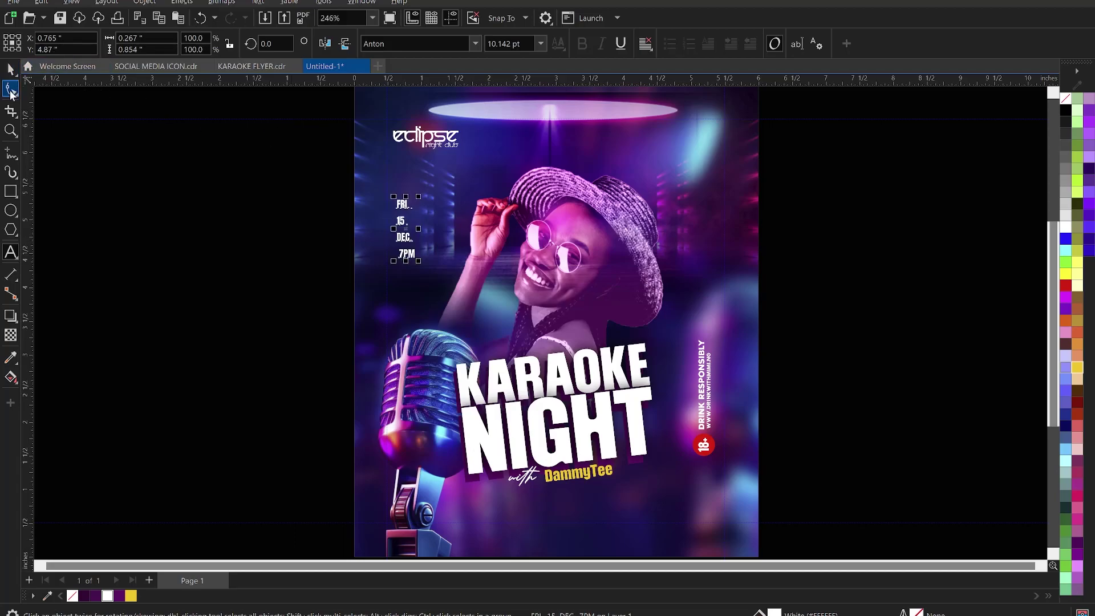
key("F10")
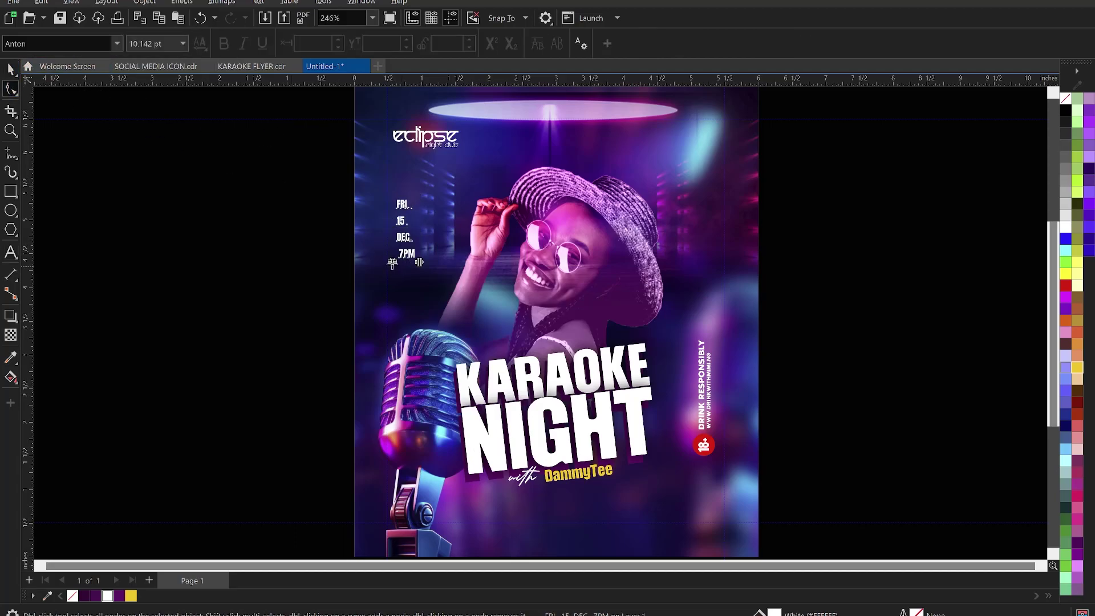
left_click_drag(386, 255, 384, 244)
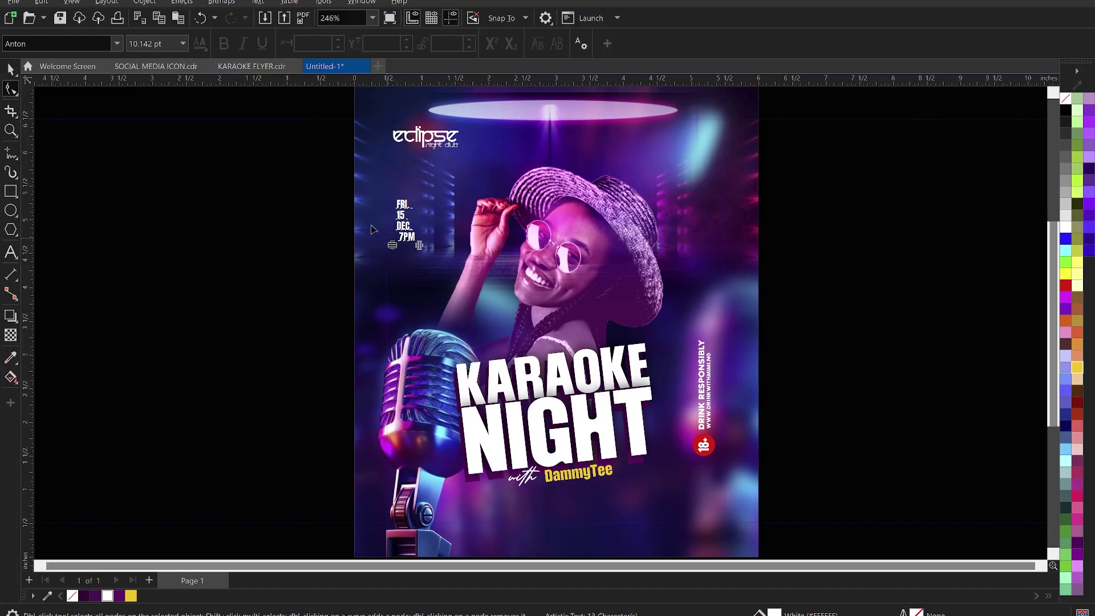
left_click(7, 69)
left_click(6, 71)
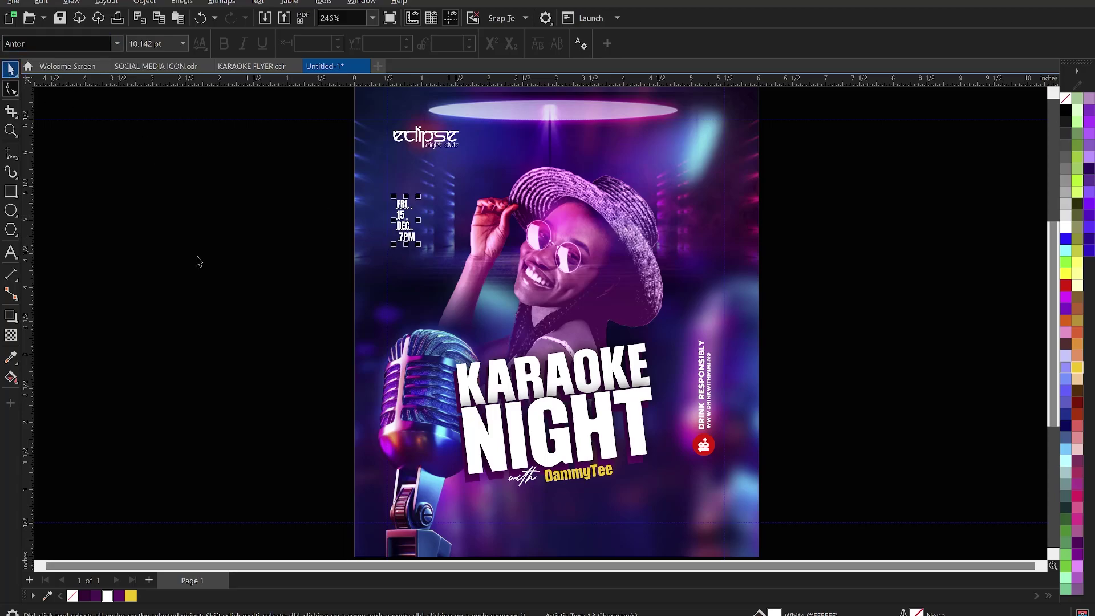
left_click(197, 256)
Center-align the date lines and enlarge the text to about 22 pt in the space below the Eclipse logo
left_click(409, 236)
double_click(410, 236)
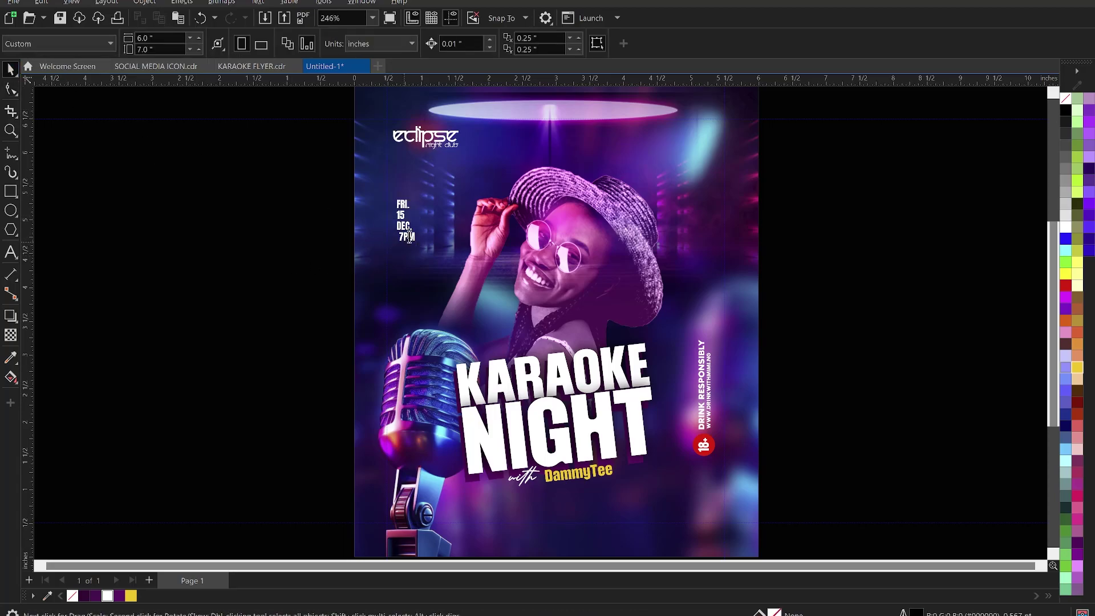
key("ctrl+a")
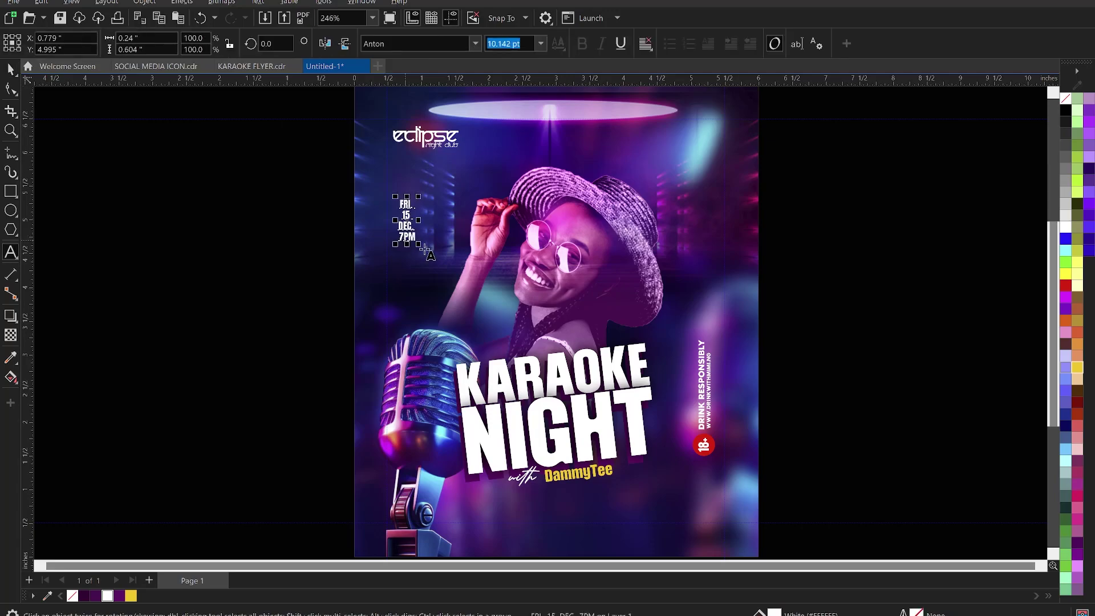
left_click_drag(421, 245, 436, 276)
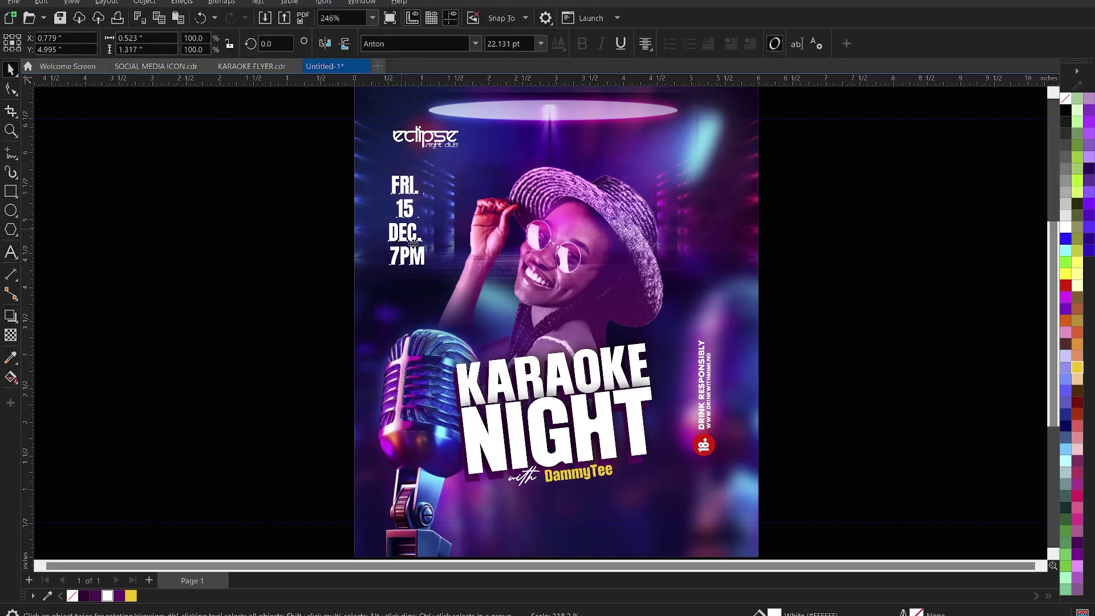
left_click_drag(404, 235, 414, 251)
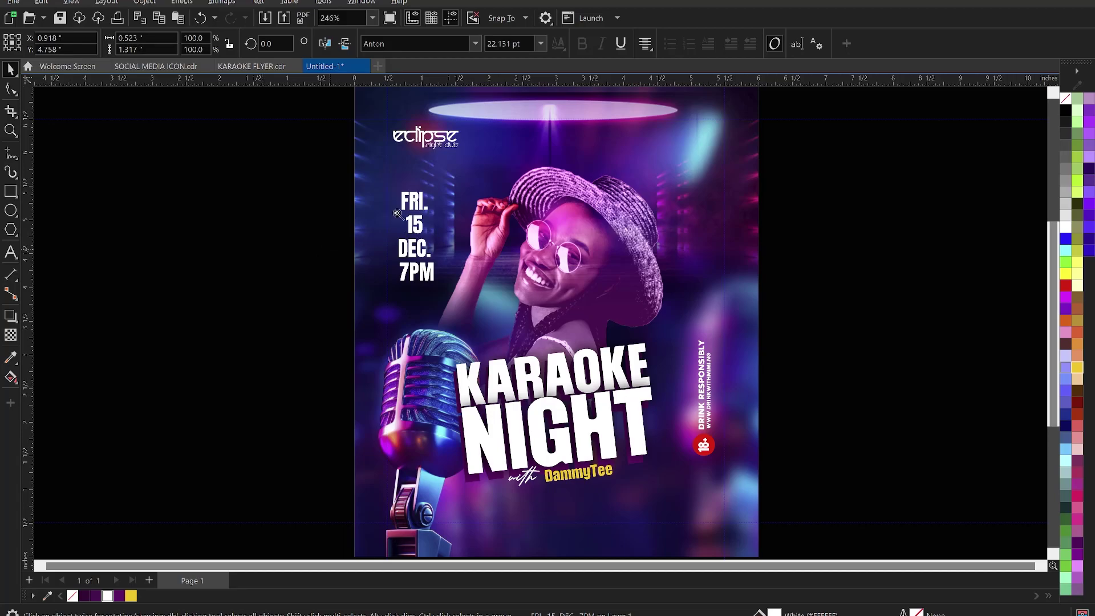
Break the date text apart into separate lines and move "FRI." up to leave room above "15"
key("z")
left_click_drag(334, 164, 497, 324)
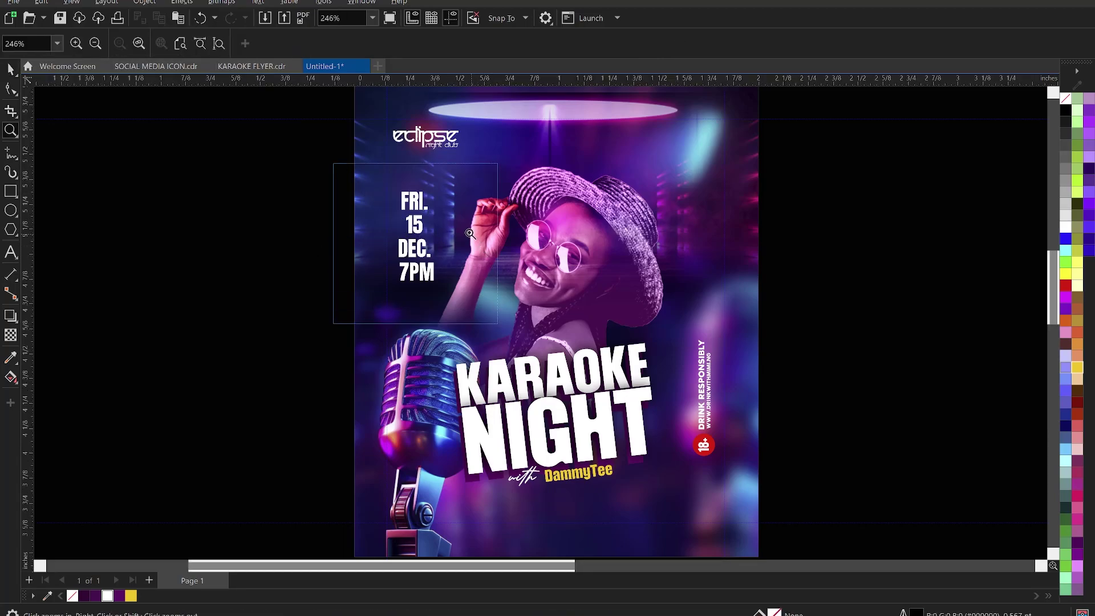
key("space")
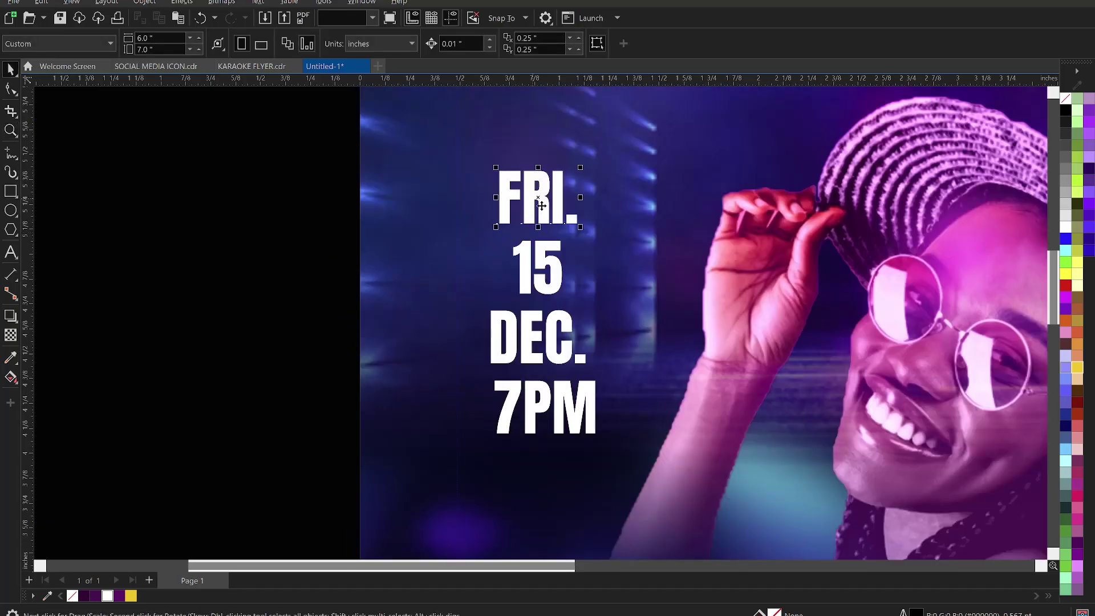
left_click(539, 201)
left_click_drag(542, 184, 545, 184)
Enlarge "15" to about 30.7 pt and reposition it between "FRI." and "DEC."
left_click(557, 261)
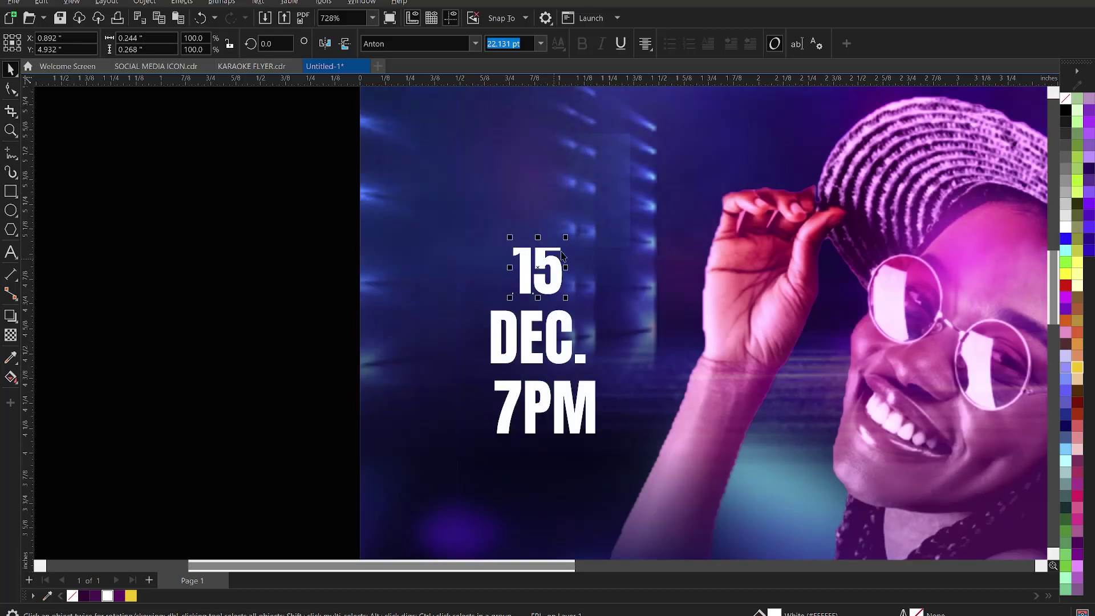
left_click_drag(566, 237, 575, 223)
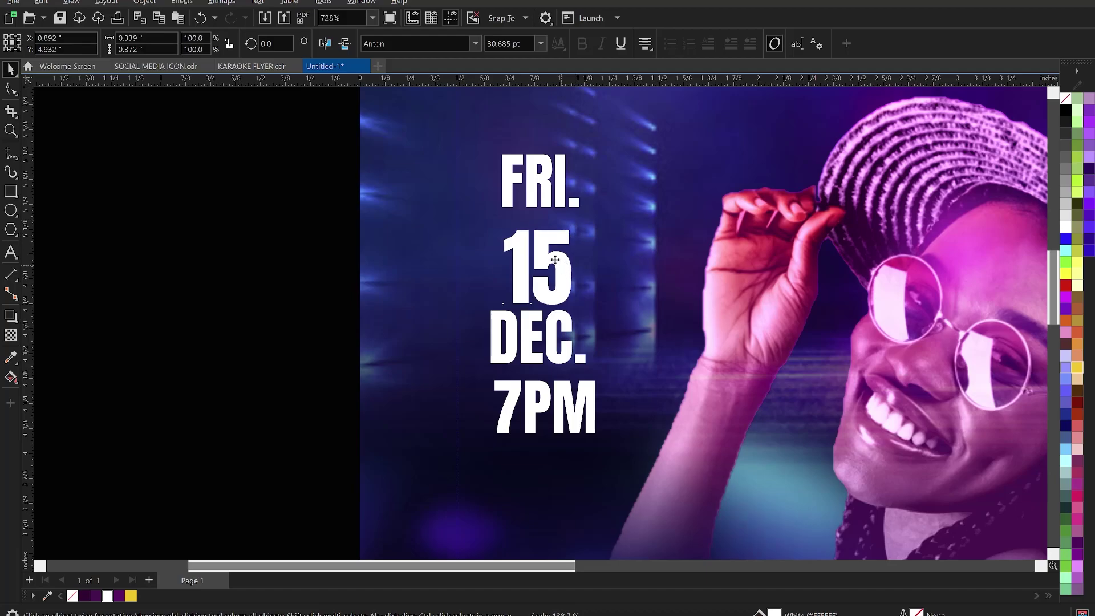
left_click_drag(555, 260, 555, 272)
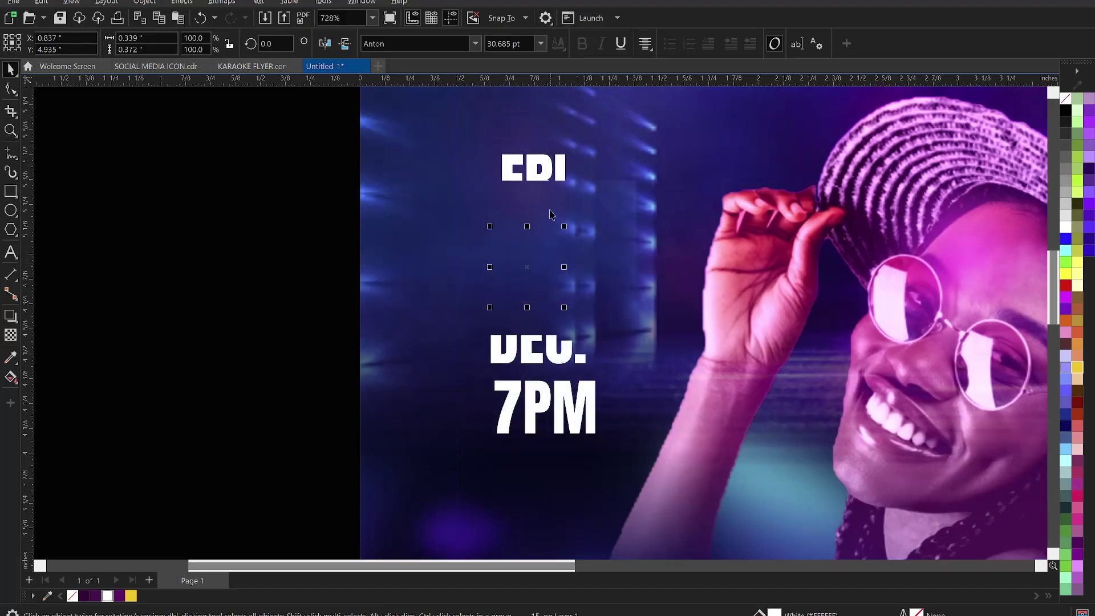
Move "FRI." down close to "15" and align the centers of "FRI.", "15" and "DEC." vertically in one column
left_click(562, 175)
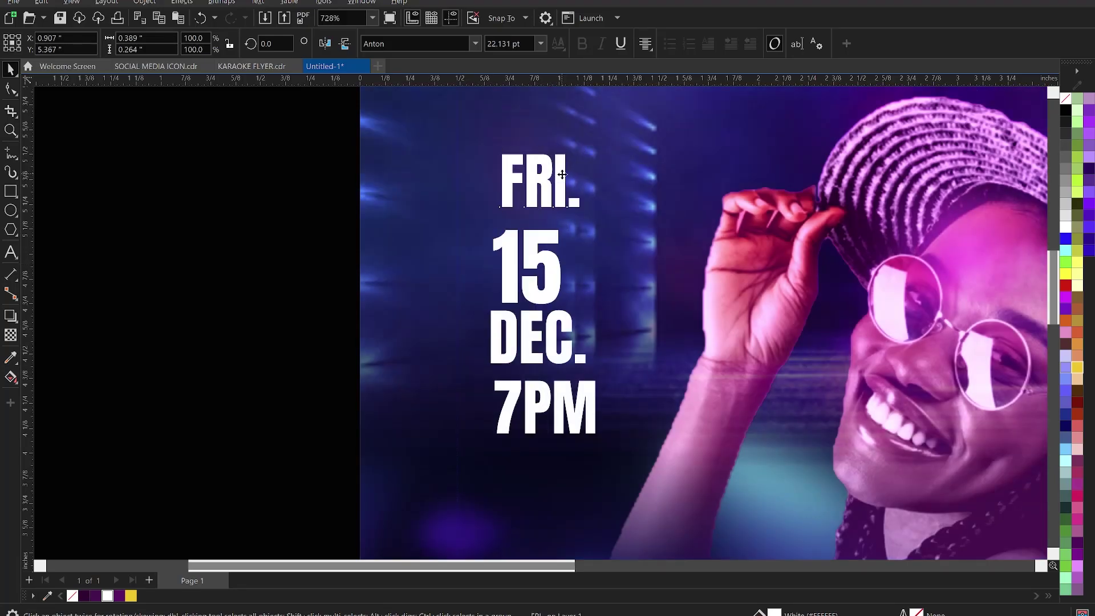
mouse_move(560, 193)
left_mouse_down()
mouse_move(569, 207)
mouse_move(559, 191)
left_mouse_up()
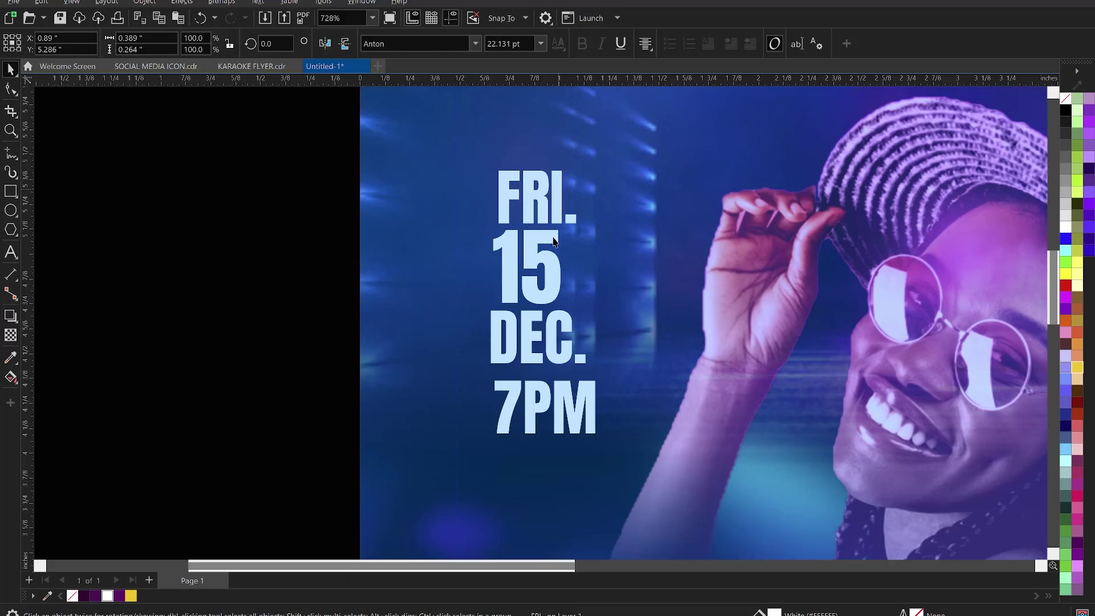
left_click(554, 242, "shift")
left_click(545, 320, "shift")
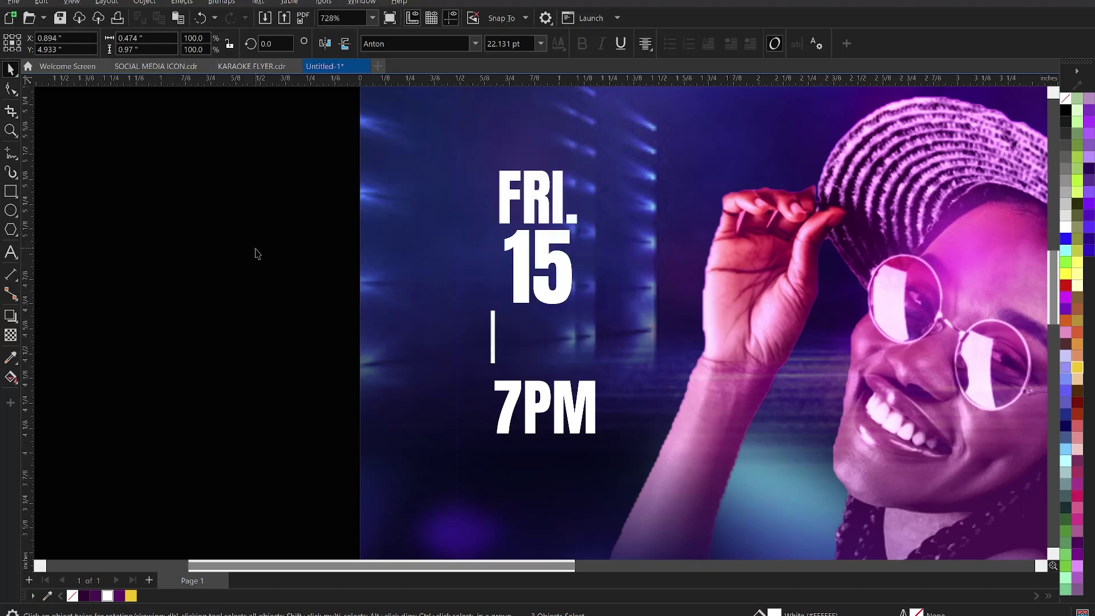
left_click(276, 269)
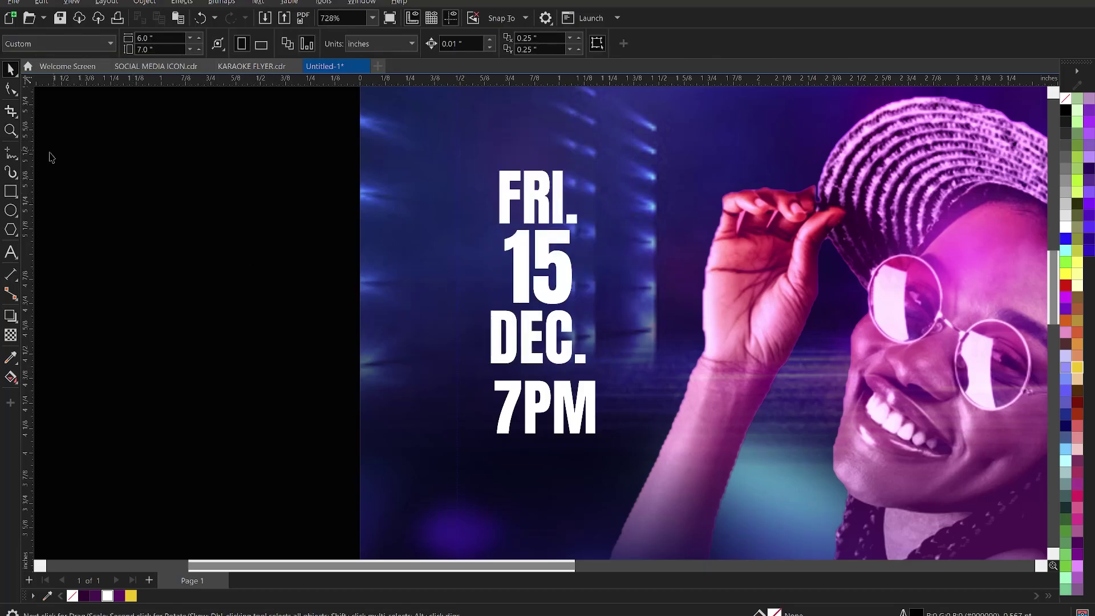
Draw a straight vertical line about 1.36 inches tall along the left side of the date stack, close to the text
left_click(10, 152)
left_click(478, 164)
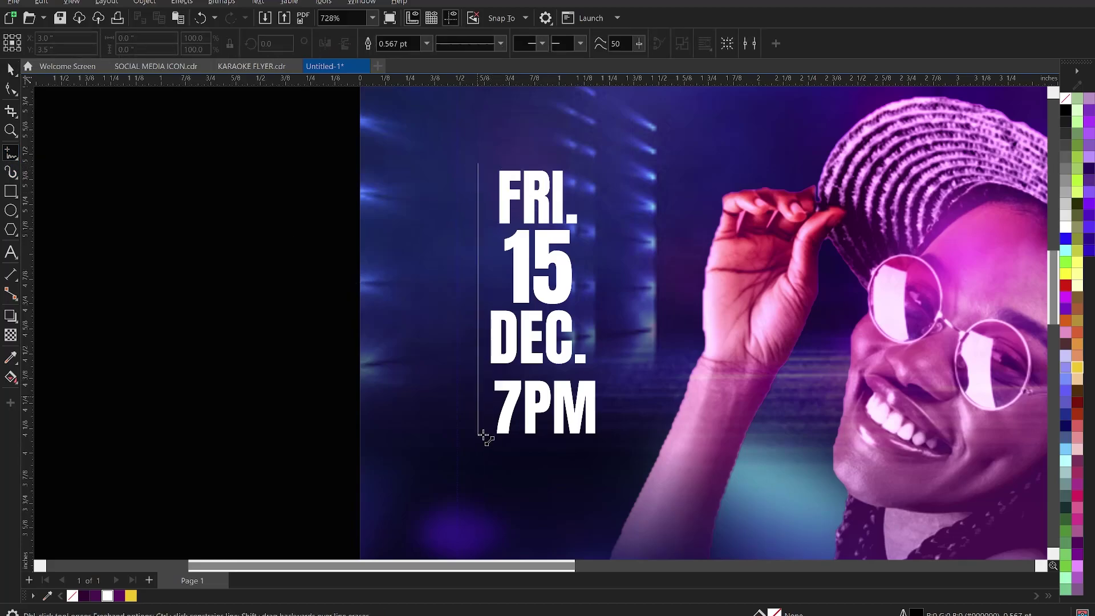
left_click(484, 436)
key("space")
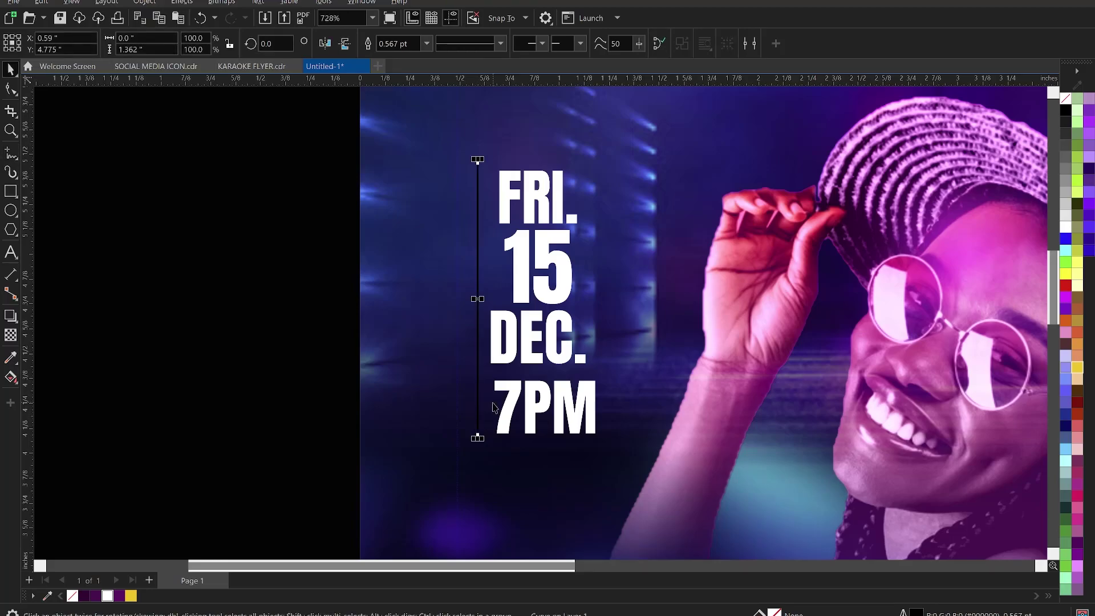
key("Right")
key("Right")
key("Right")
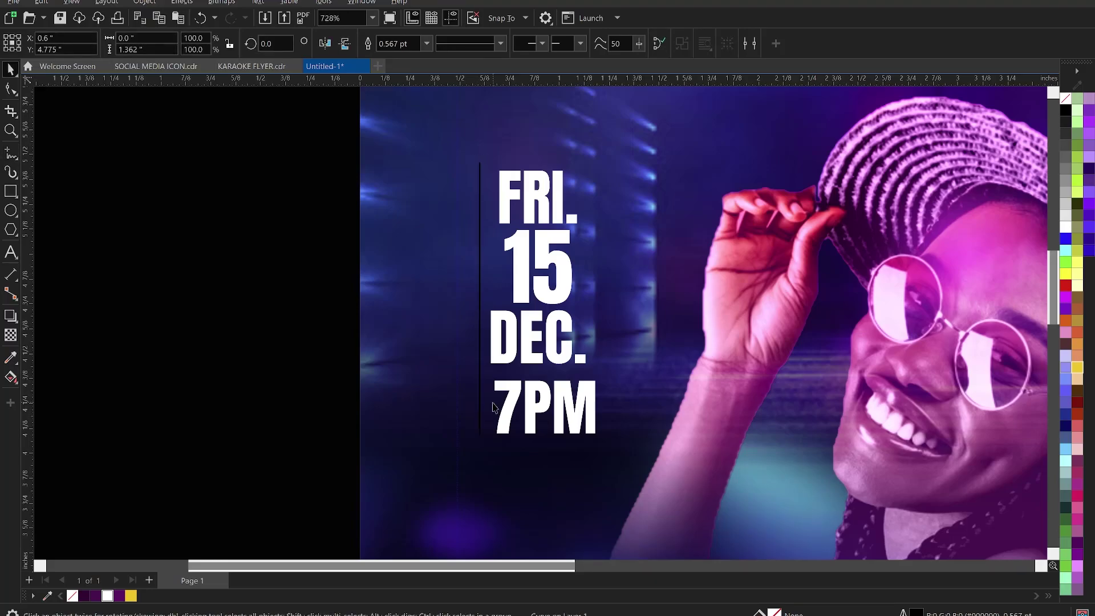
Make the vertical line white with a 2.0 pt outline and nudge it slightly left, away from the date text
left_click(426, 43)
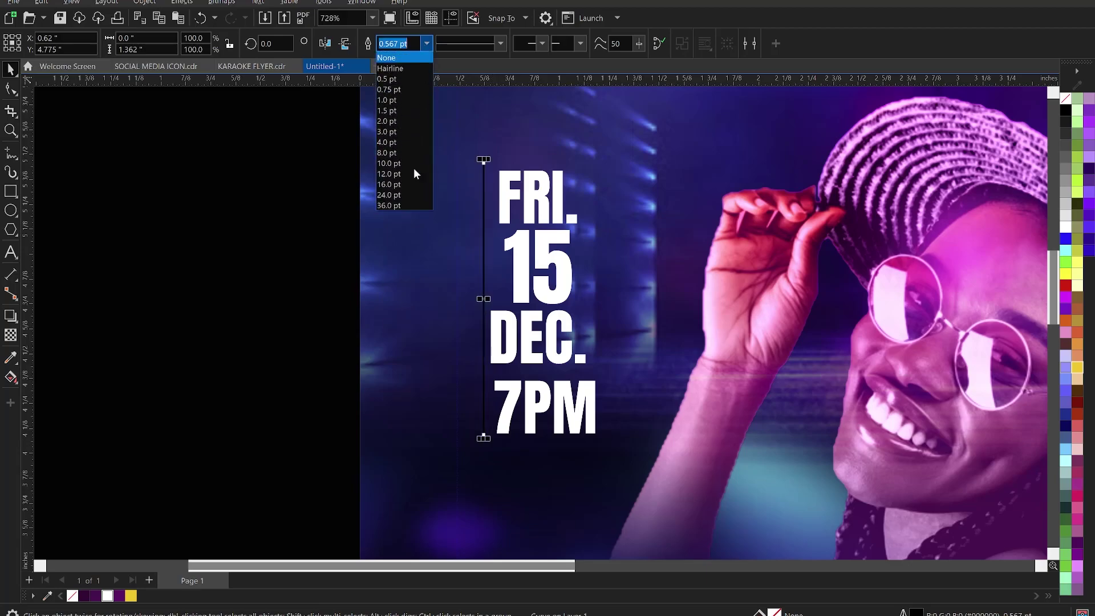
left_click(386, 142)
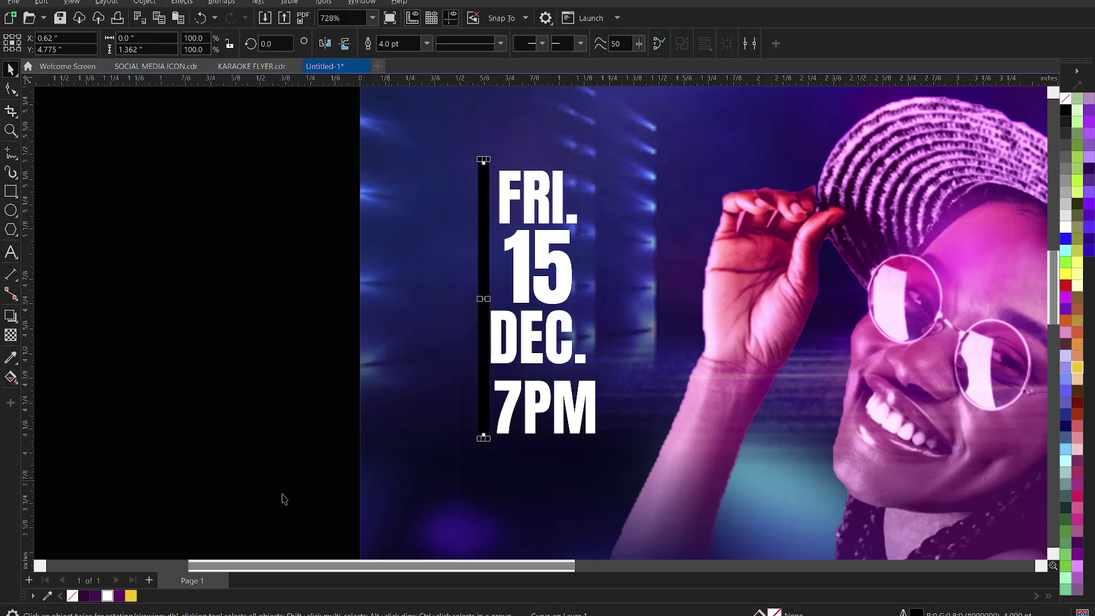
left_click(427, 44)
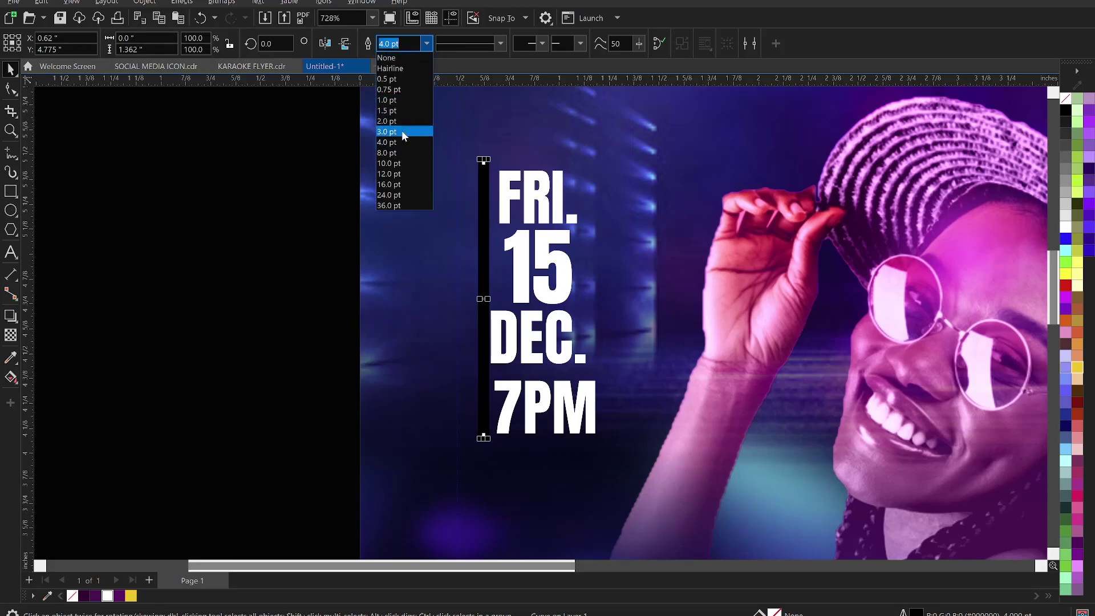
left_click(401, 131)
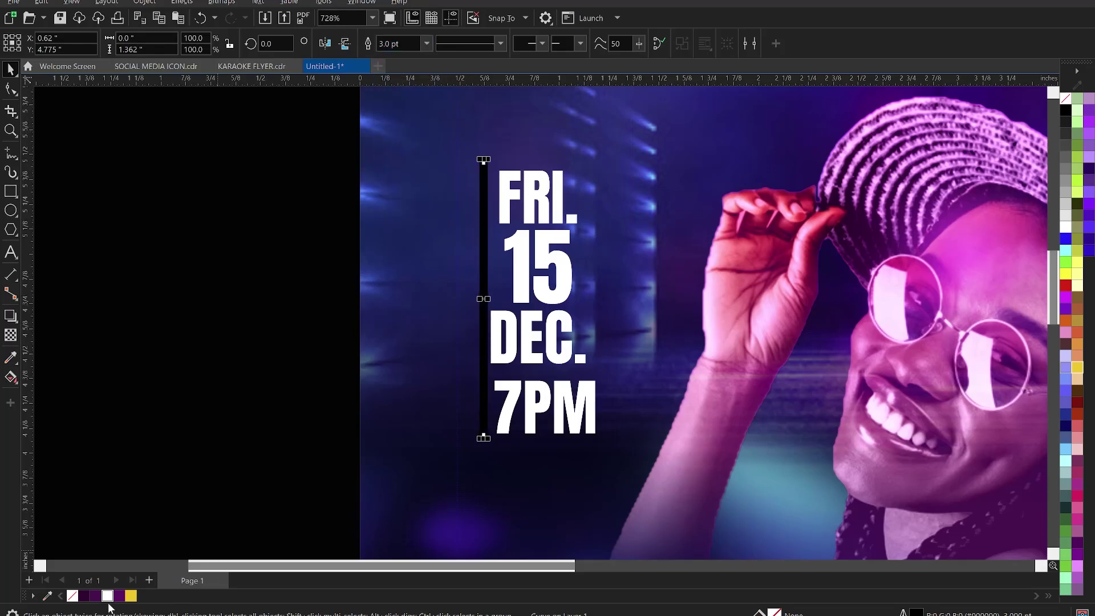
right_click(107, 596)
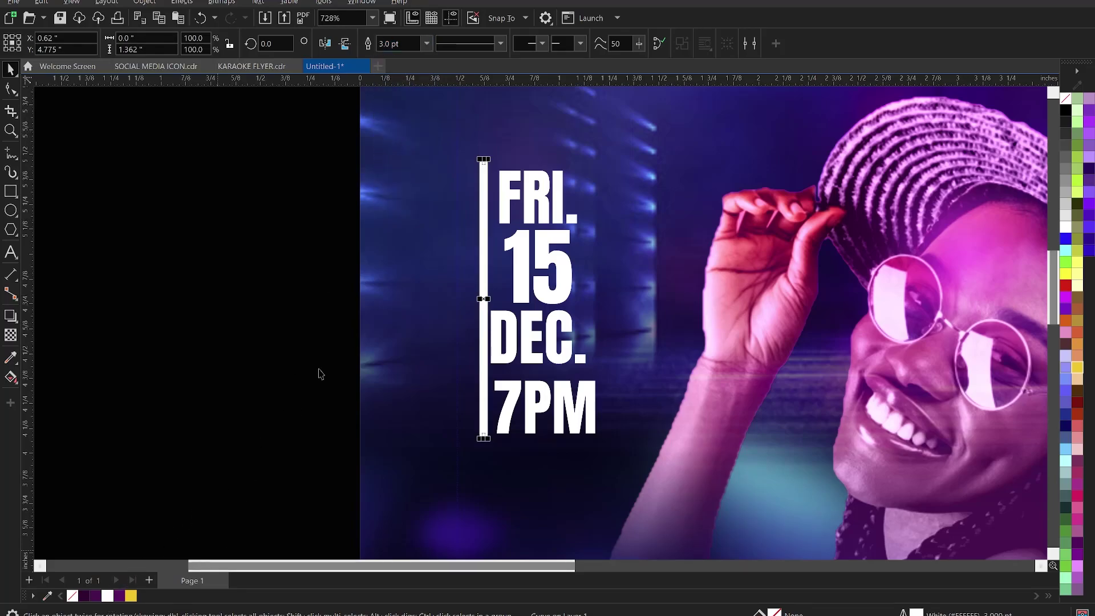
left_click(429, 43)
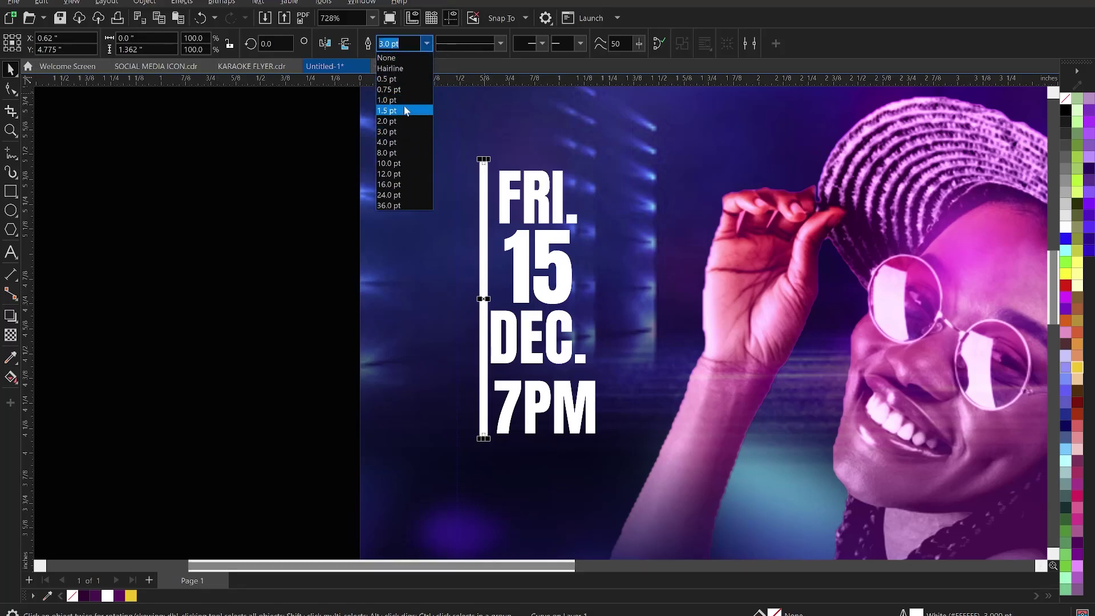
left_click(397, 121)
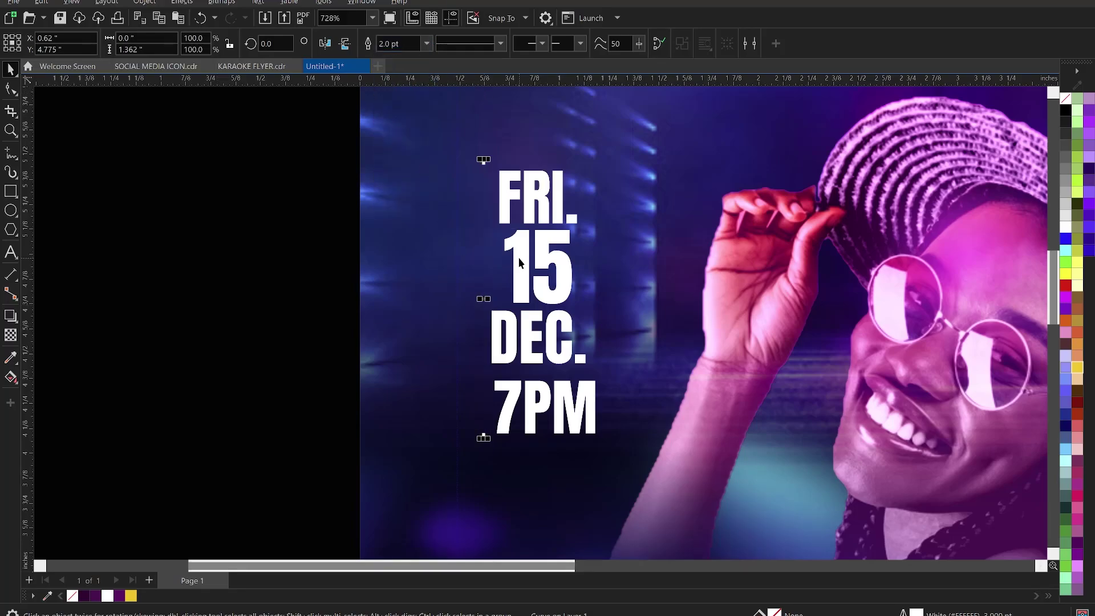
key("Left")
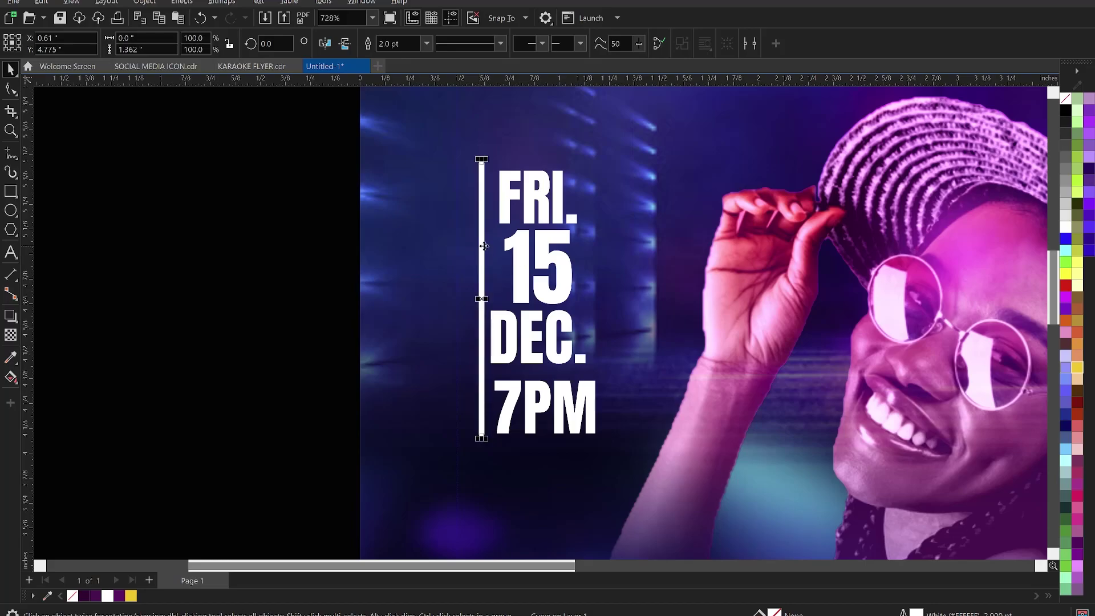
Duplicate the white vertical line to the right side of the date stack
left_click_drag(484, 245, 582, 247)
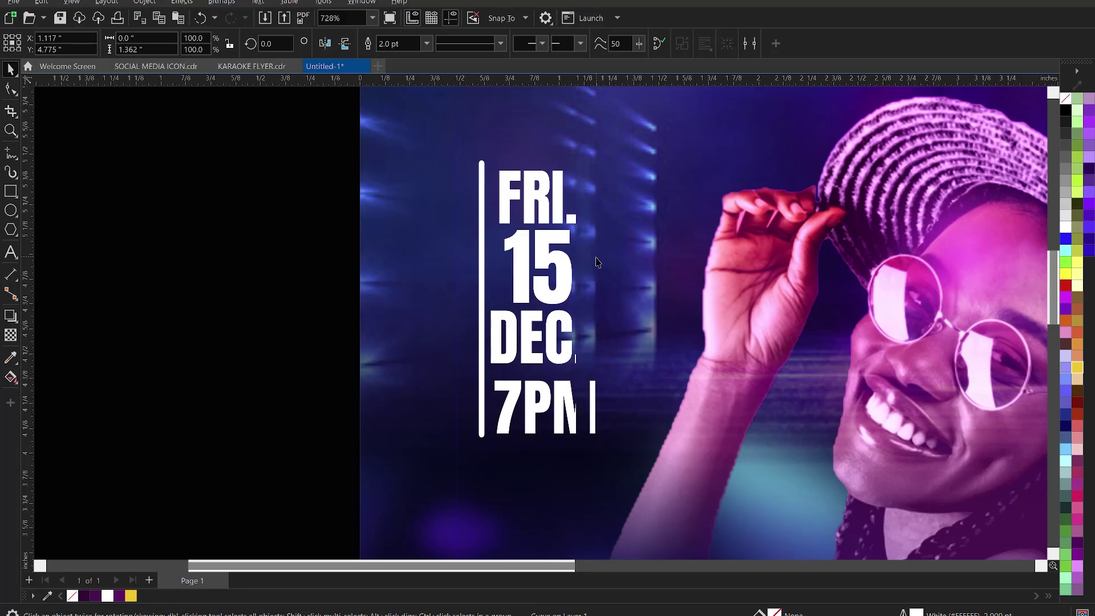
key("Right")
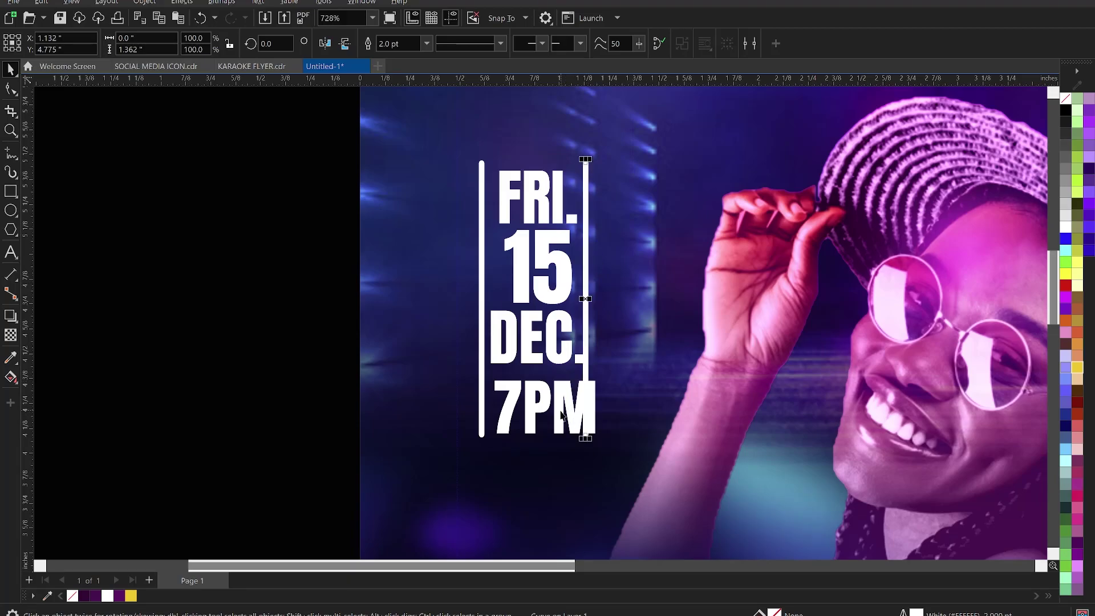
Nudge the right vertical line slightly outward and scale "7PM" down to about 0.38 inches wide, fitting between the two lines
key("Right")
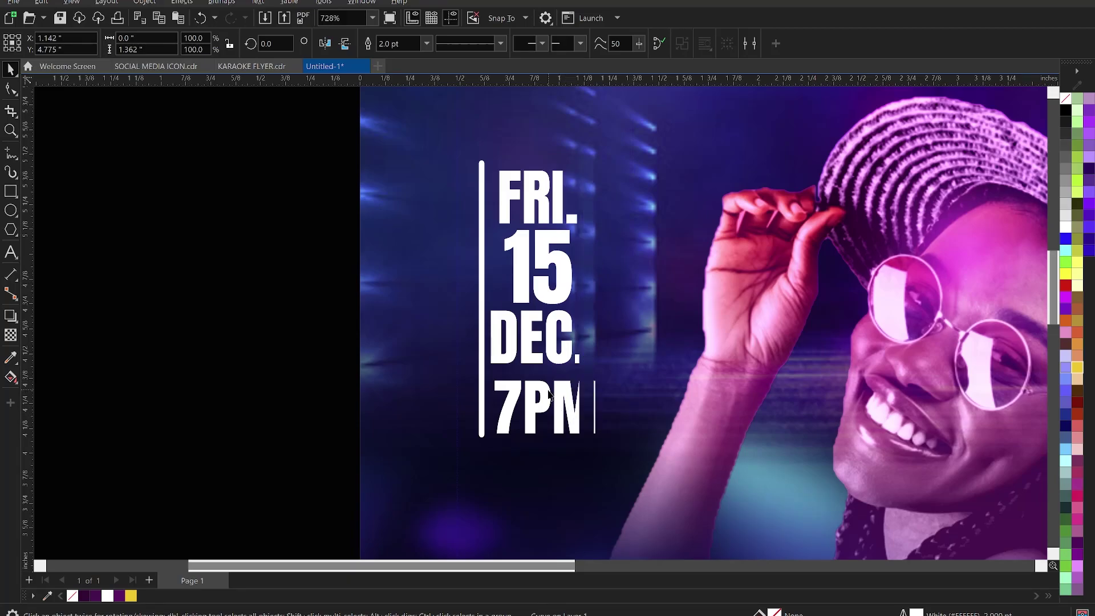
key("Right")
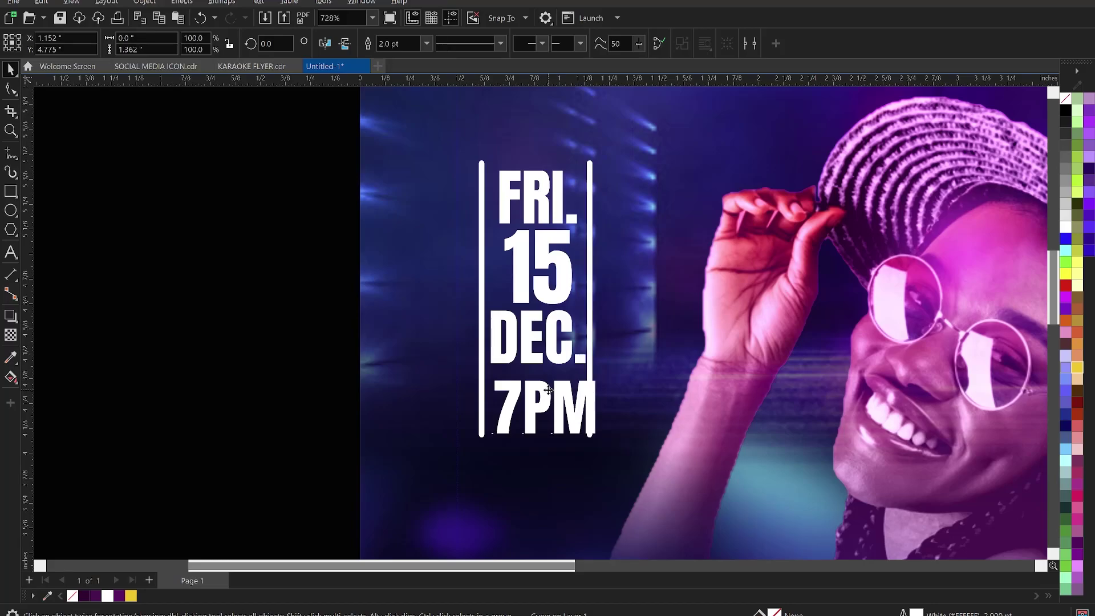
left_click(548, 392)
left_click_drag(597, 436, 554, 415)
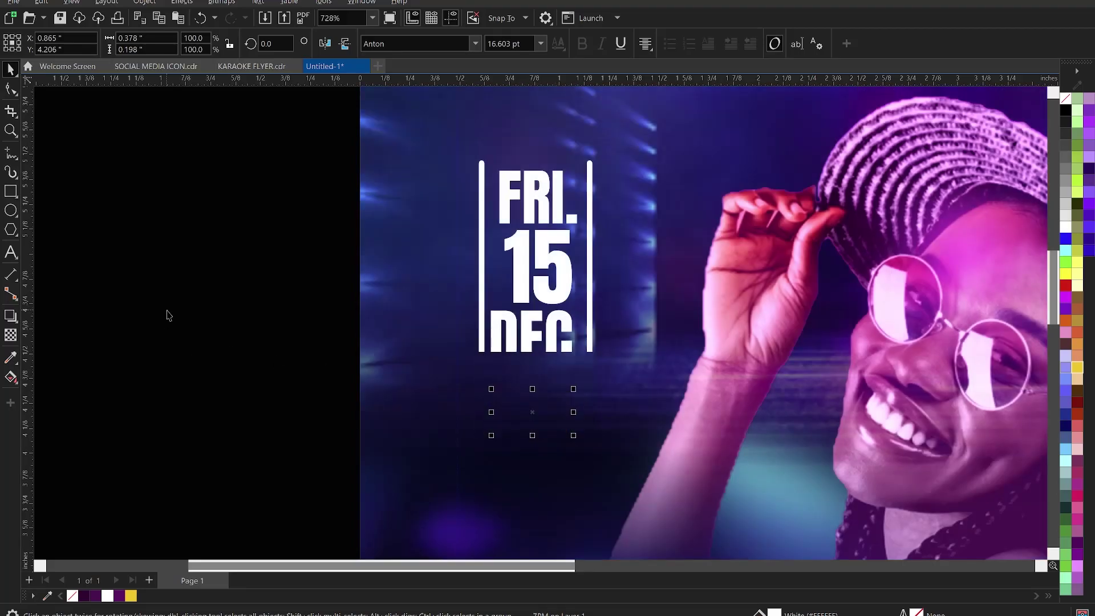
left_click(167, 312)
Draw a straight horizontal line about 0.39 inches long between "DEC." and "7PM"
left_click(11, 153)
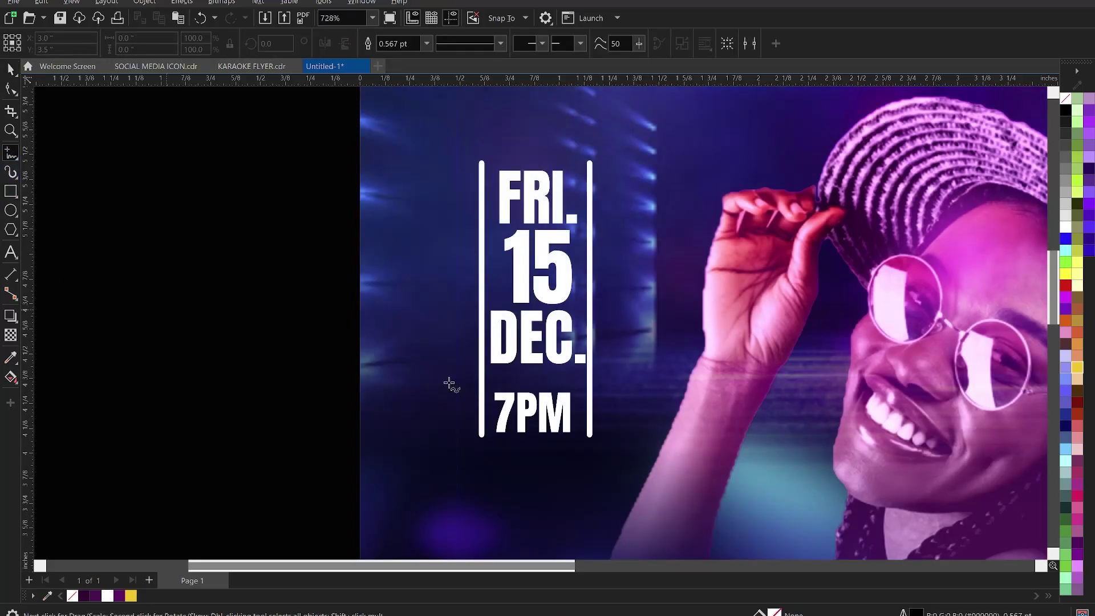
left_click(497, 377)
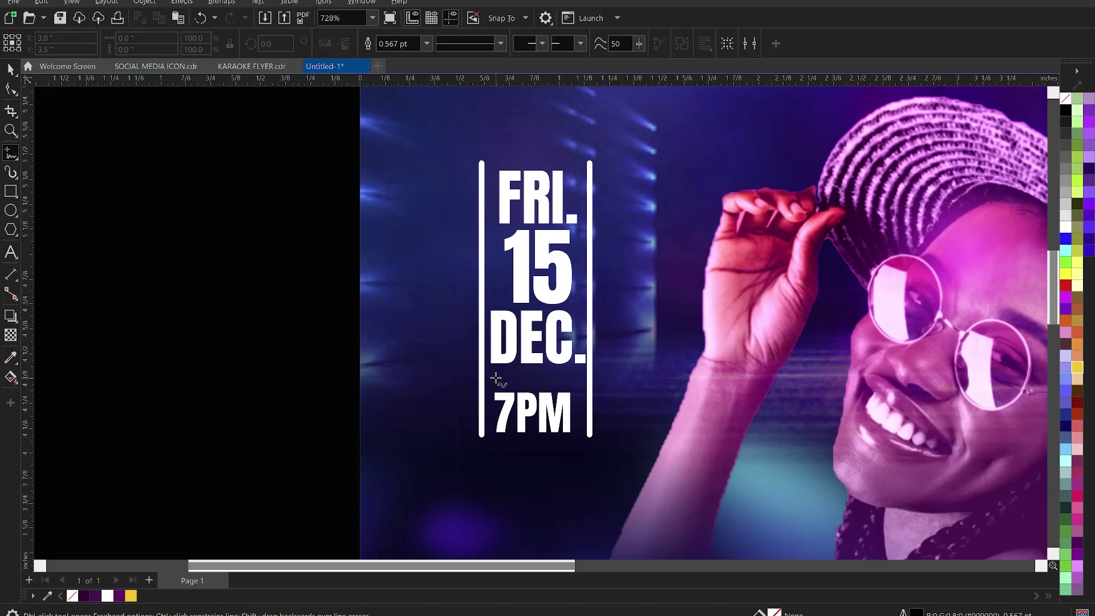
left_click(574, 386)
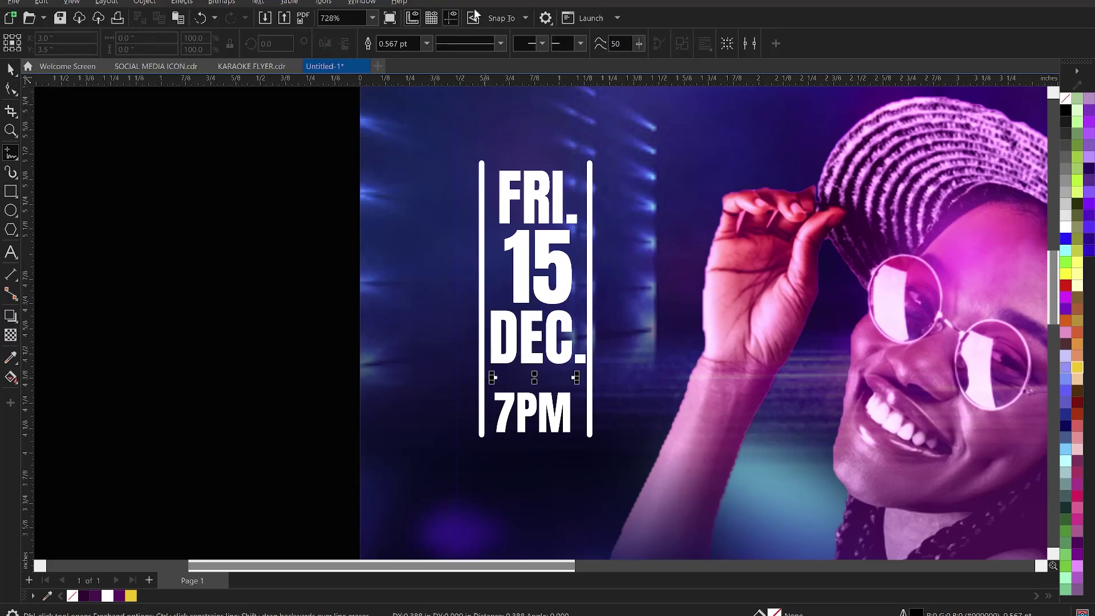
Give the horizontal line a 1.5 pt dashed outline in deep yellow
left_click(427, 44)
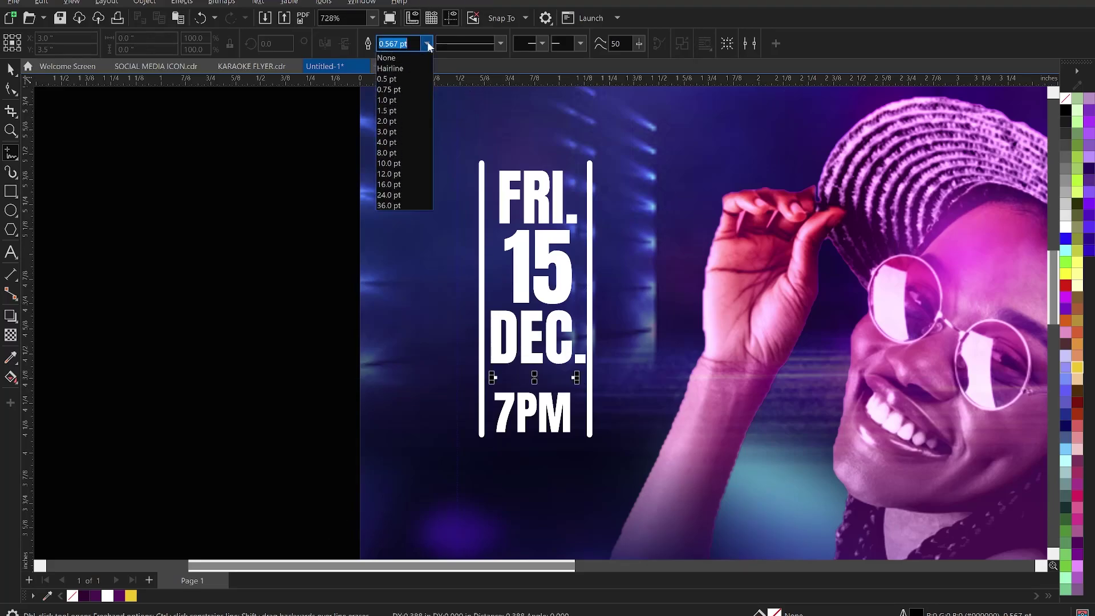
left_click(398, 108)
left_click(502, 44)
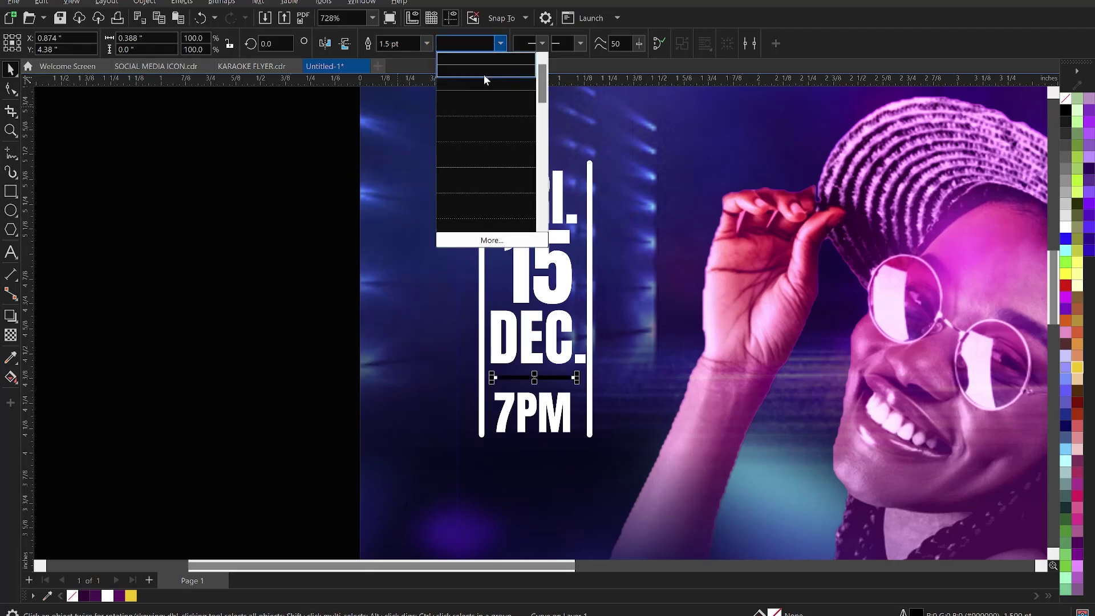
left_click(481, 95)
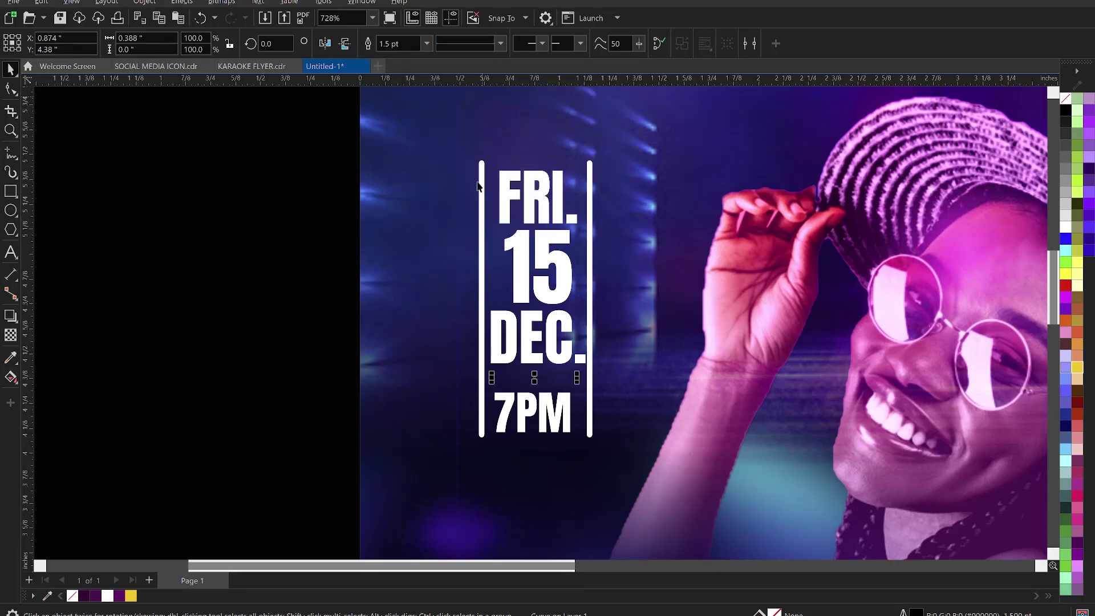
right_click(131, 595)
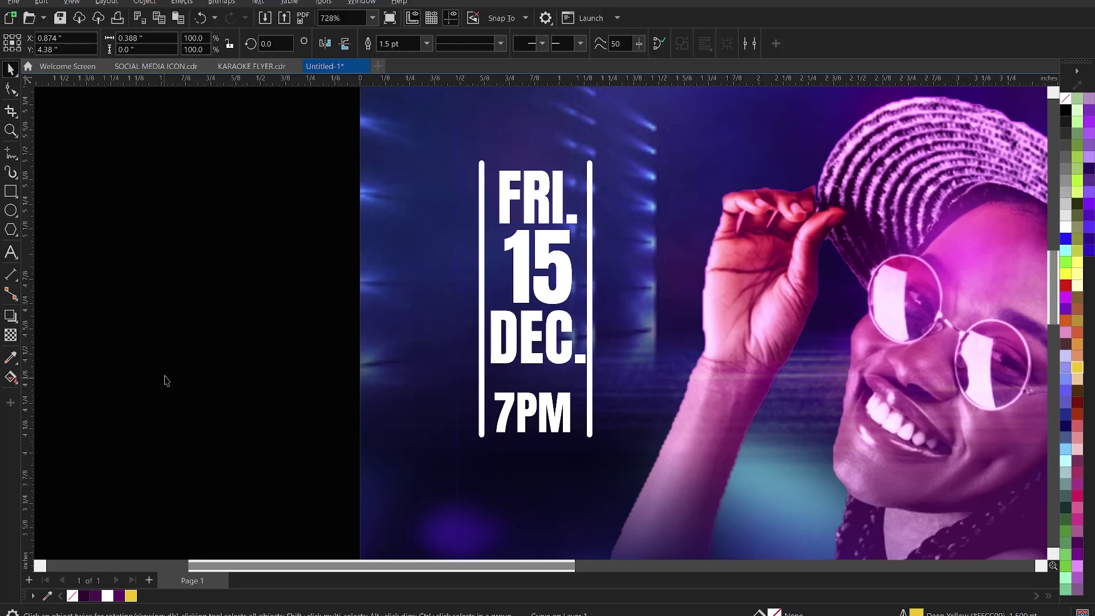
left_click(312, 296)
Save the flyer as a CDR file named "KARAOKE 2" in the KARAOKE NIGHT folder
scroll(313, 297, "down", 2)
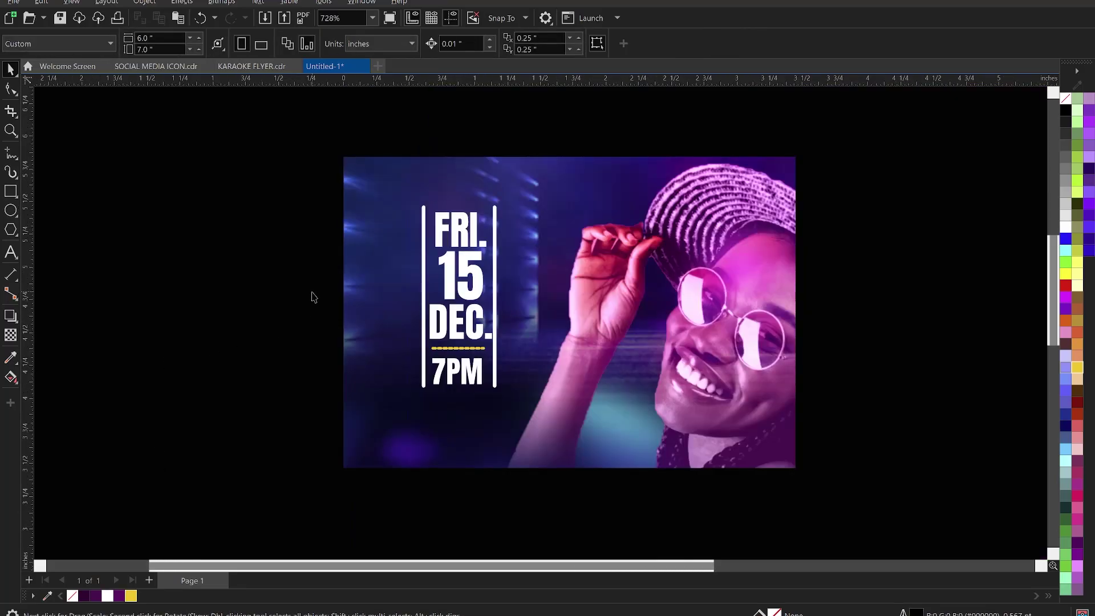
scroll(516, 307, "down", 1)
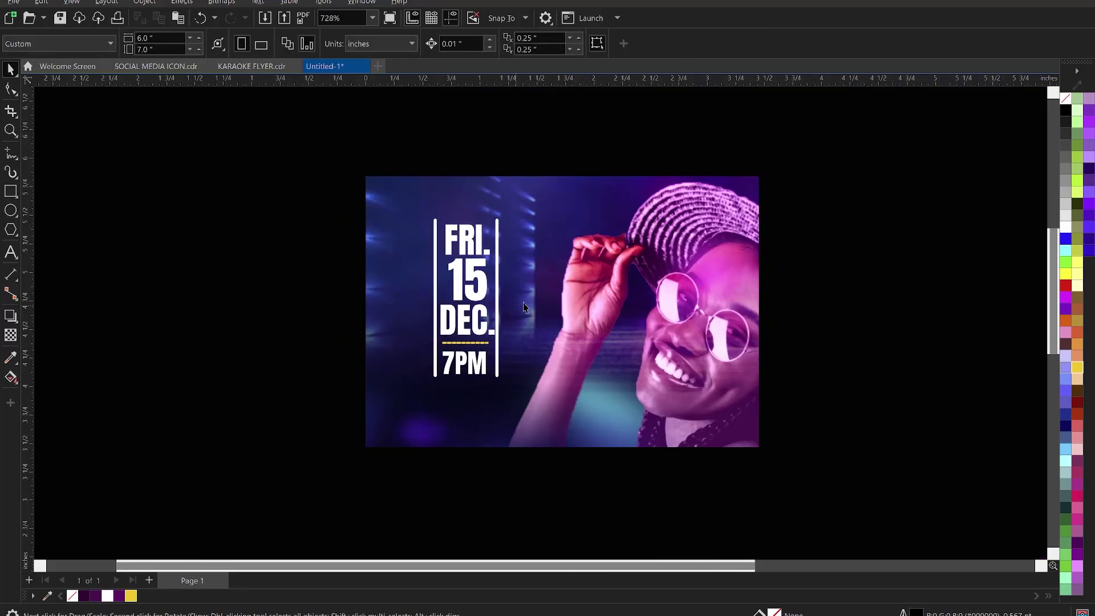
scroll(524, 308, "down", 1)
scroll(527, 310, "down", 1)
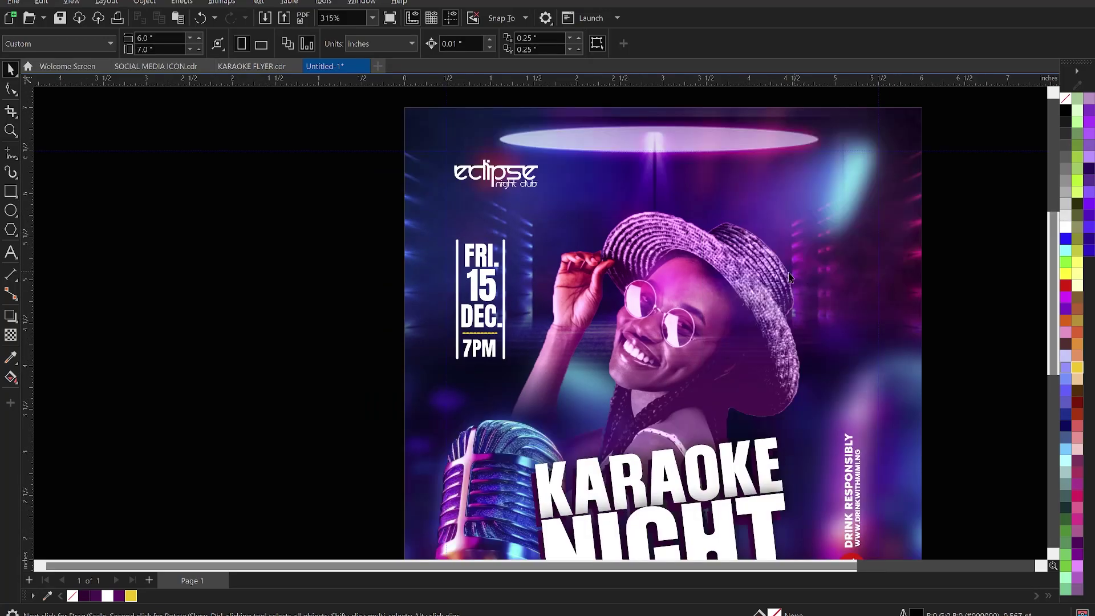
scroll(411, 313, "down", 1)
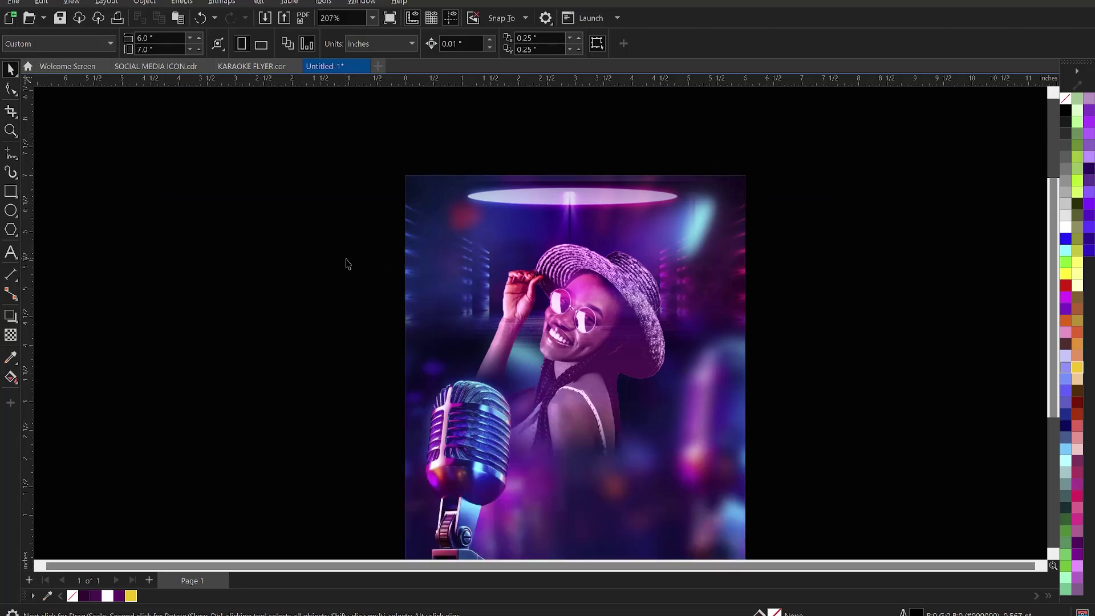
scroll(536, 222, "down", 1)
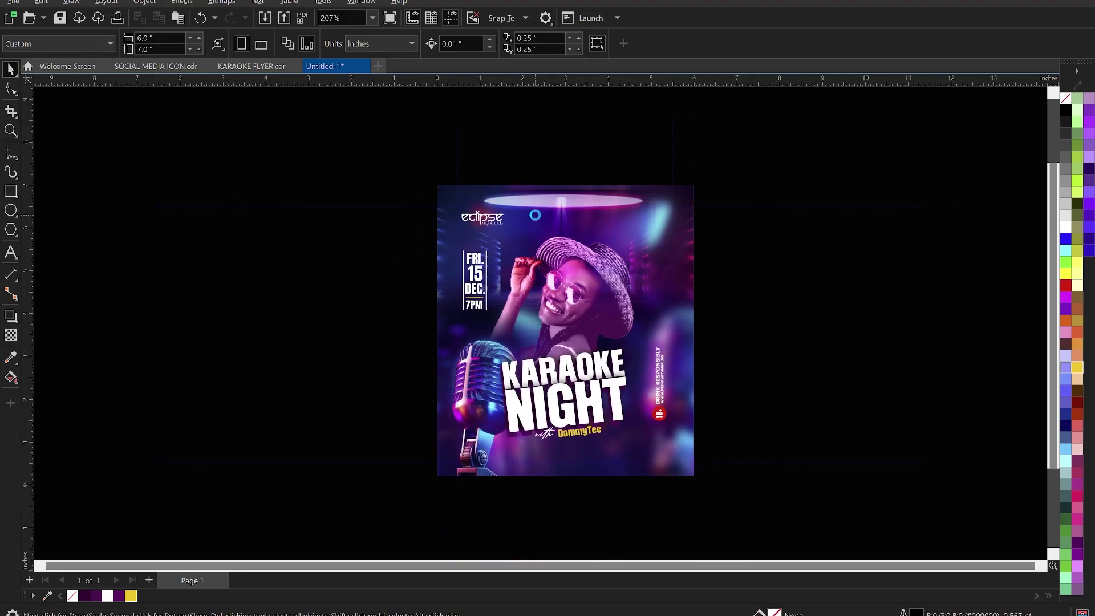
key("ctrl+s")
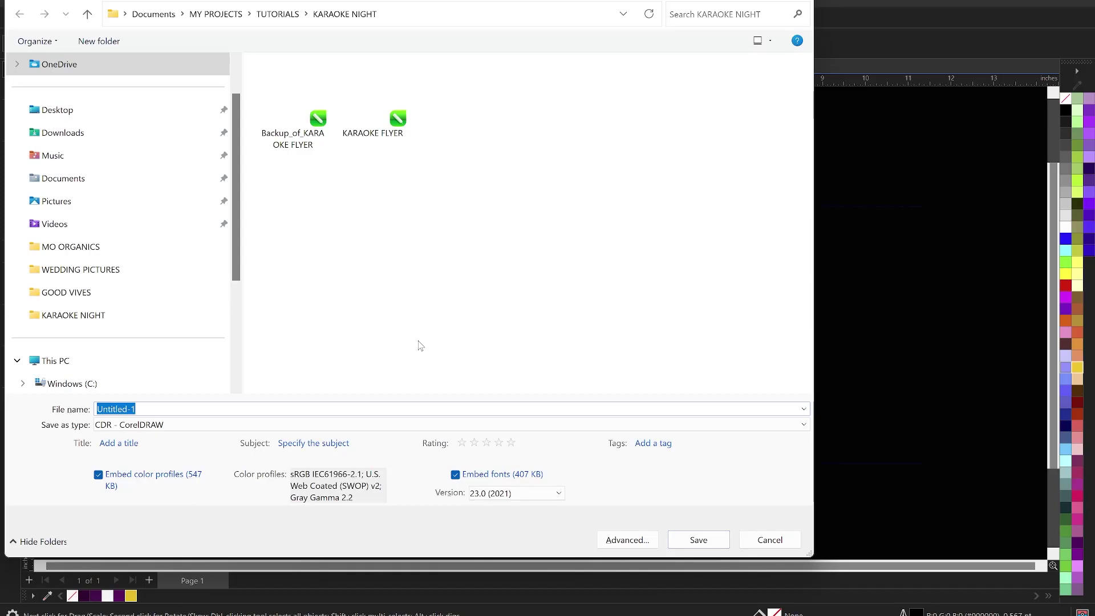
type("KARAOKE")
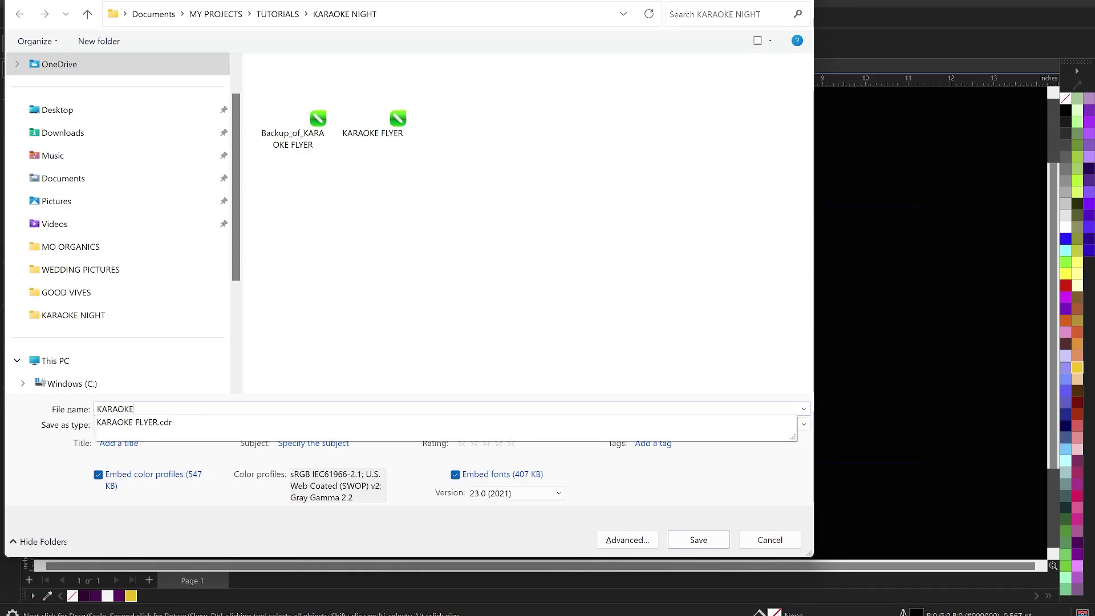
type(" 2")
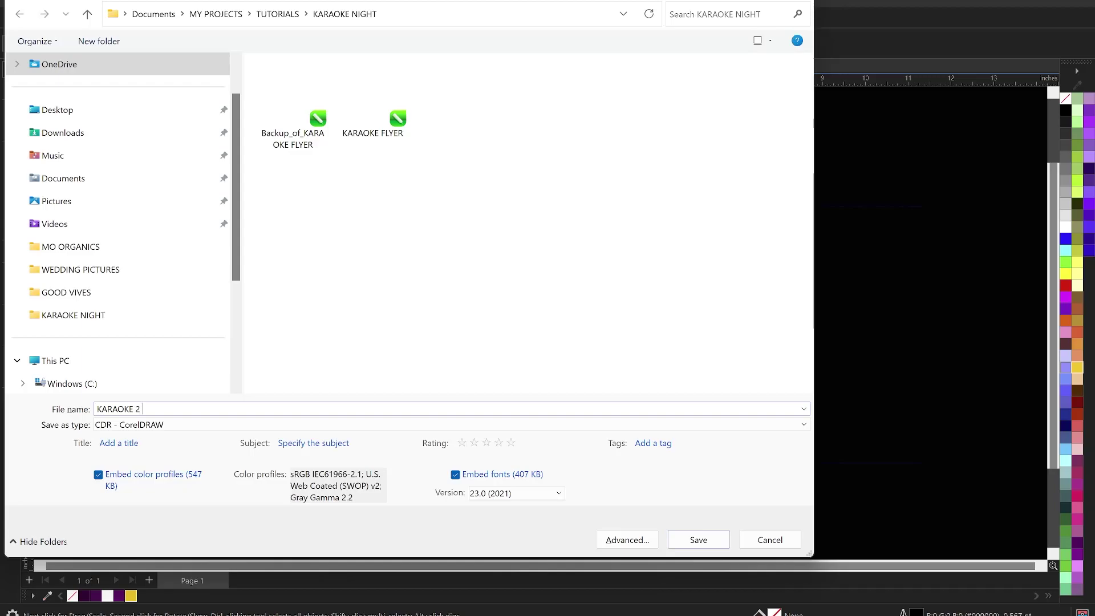
left_click(700, 541)
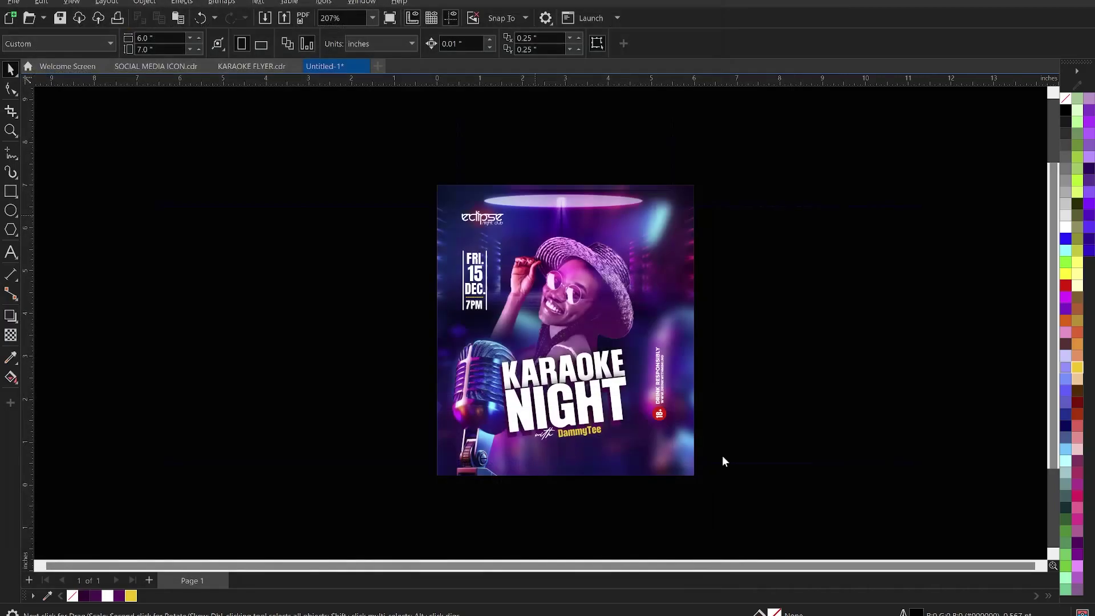
Copy the address, reservations and free WiFi and parking lines from the Notepad notes and paste them into the flyer below the performer line
key("z")
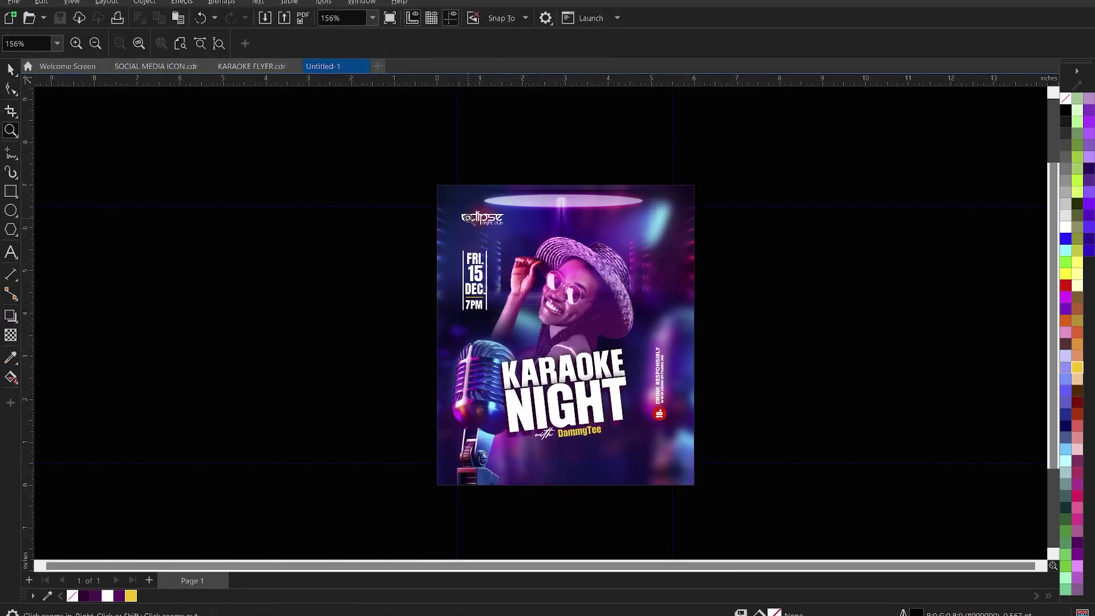
left_click_drag(418, 167, 707, 501)
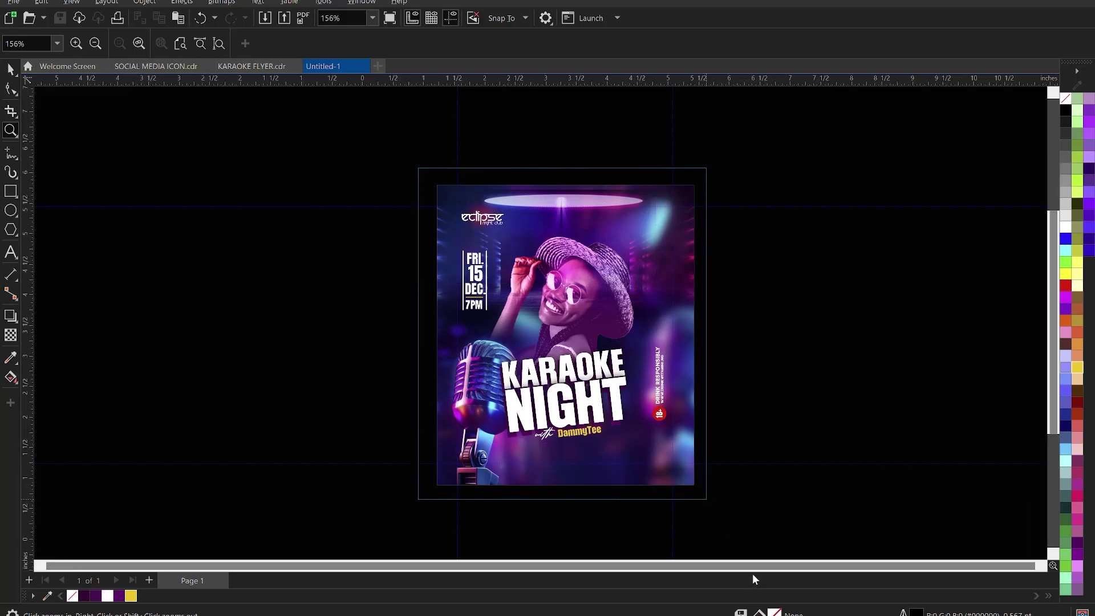
key("alt+Tab")
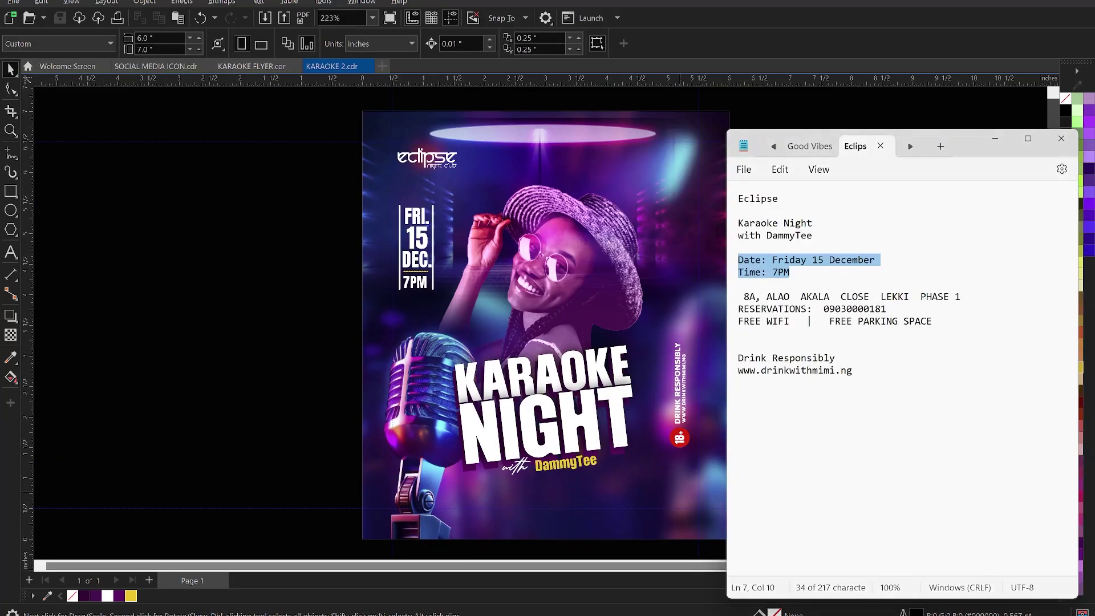
left_click(869, 323)
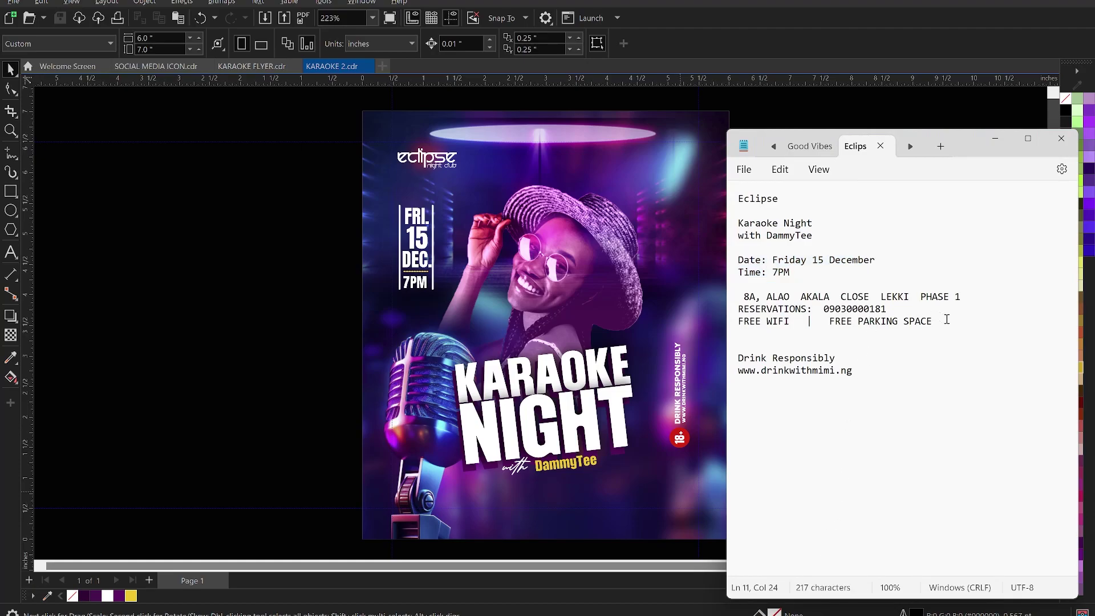
left_click_drag(946, 319, 739, 297)
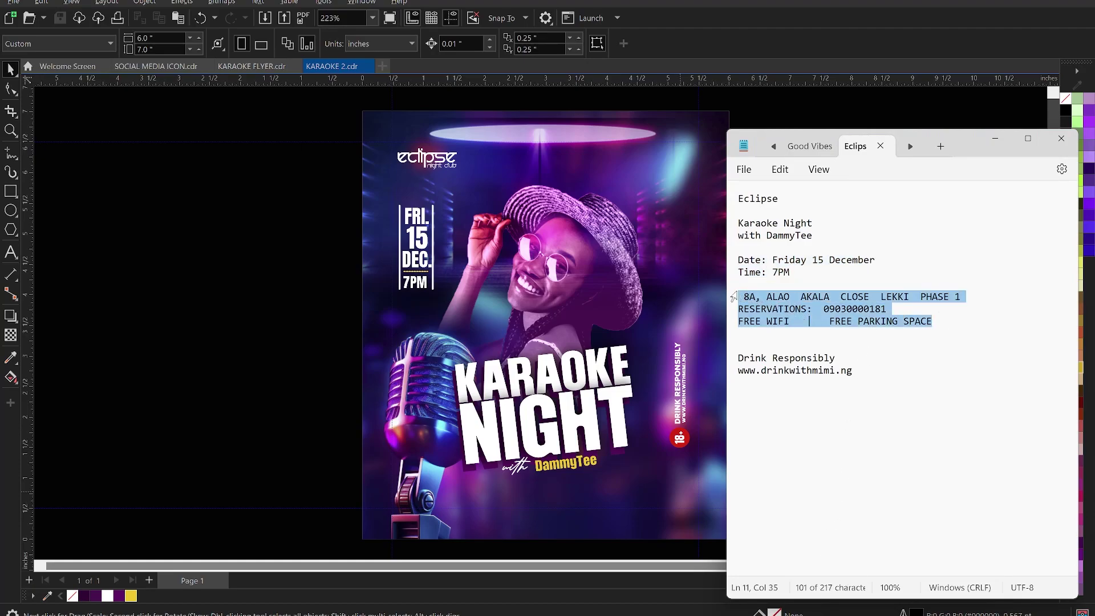
left_click(568, 507)
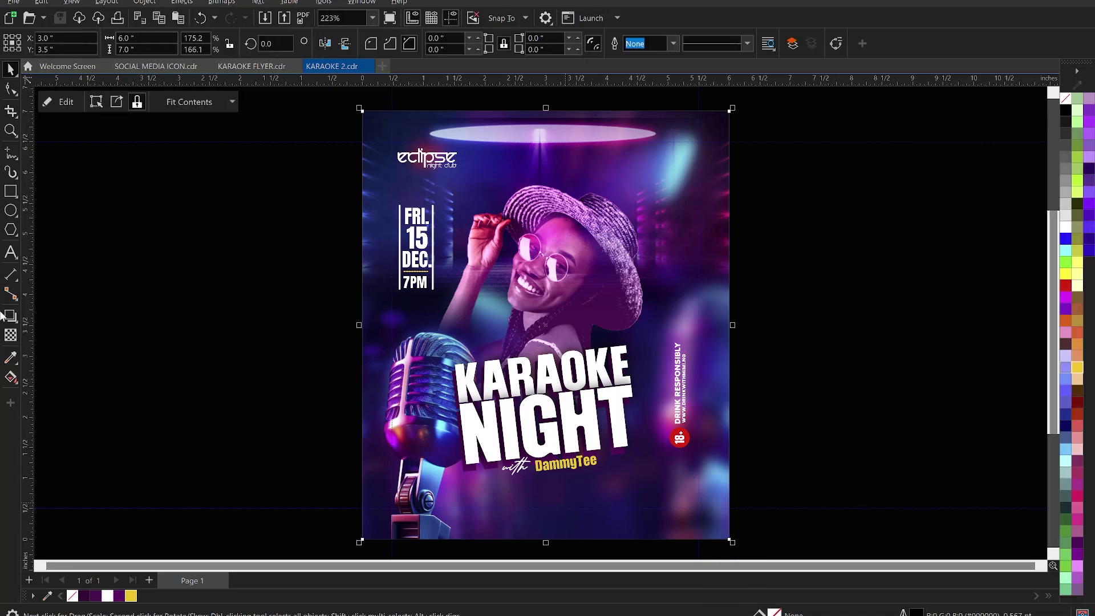
left_click(8, 254)
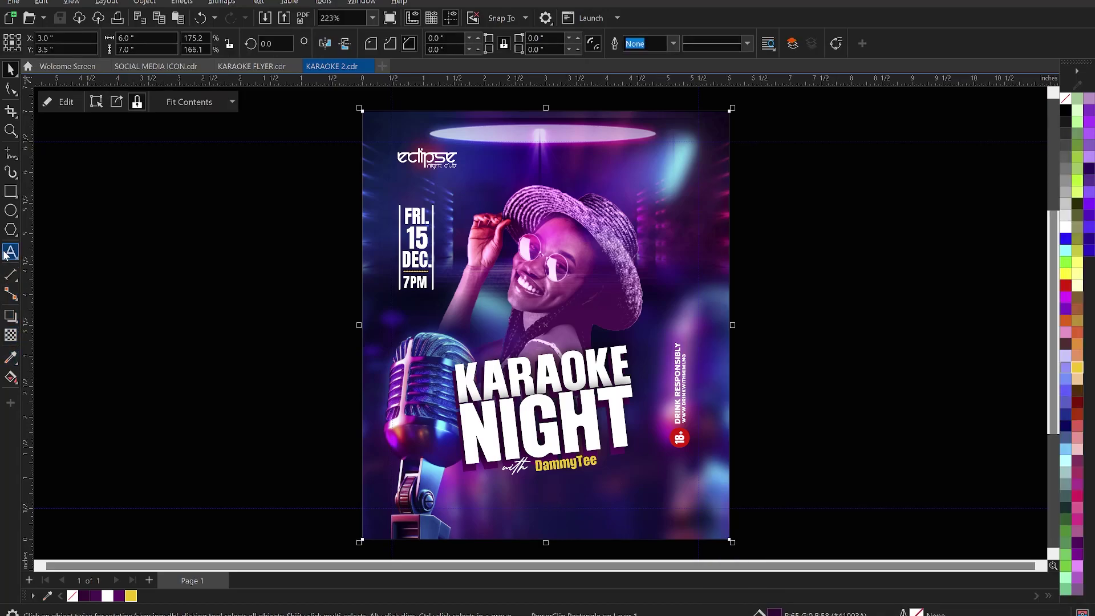
left_click(461, 498)
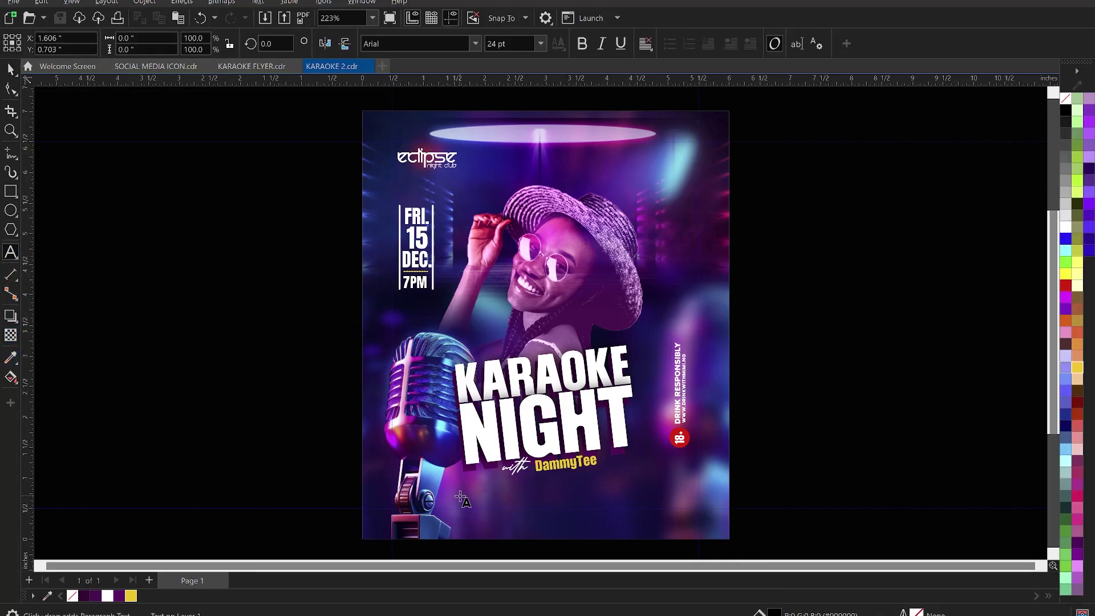
key("ctrl+v")
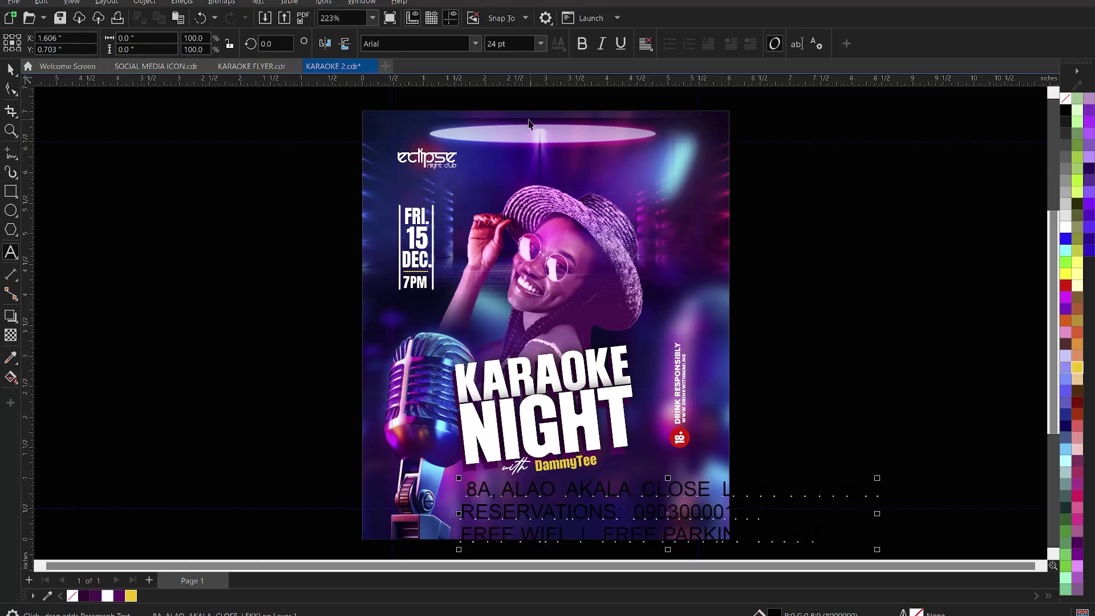
Set the font size of the pasted venue details text to 8 pt
left_click(514, 44)
double_click(514, 44)
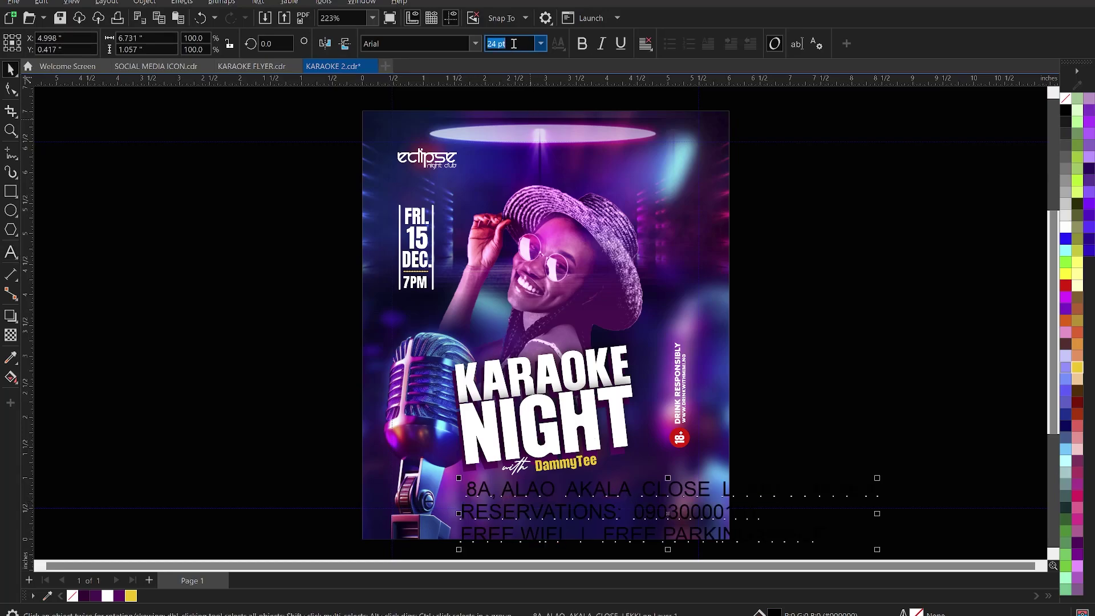
type("8")
key("Return")
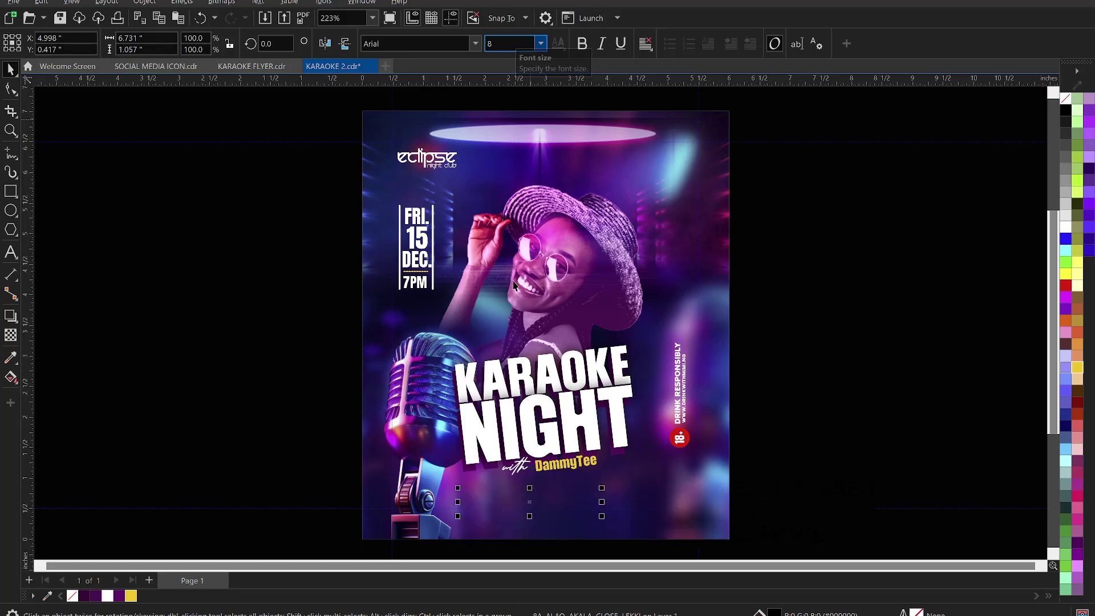
Change the venue details text's font to KonsensBold and fill the text with white
scroll(537, 271, "down", 2)
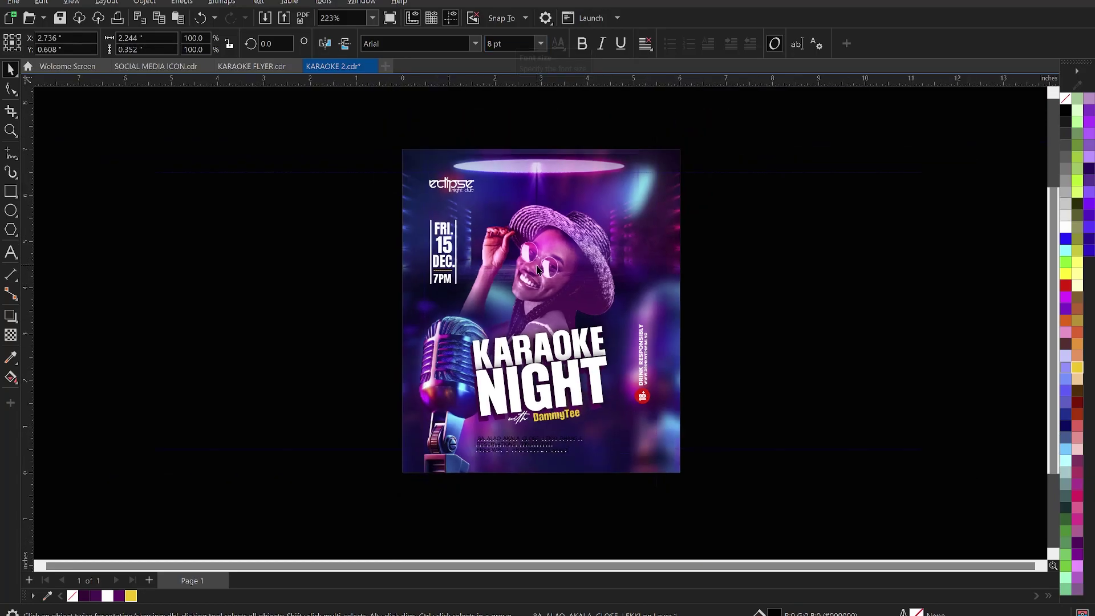
key("z")
left_click_drag(370, 386, 709, 507)
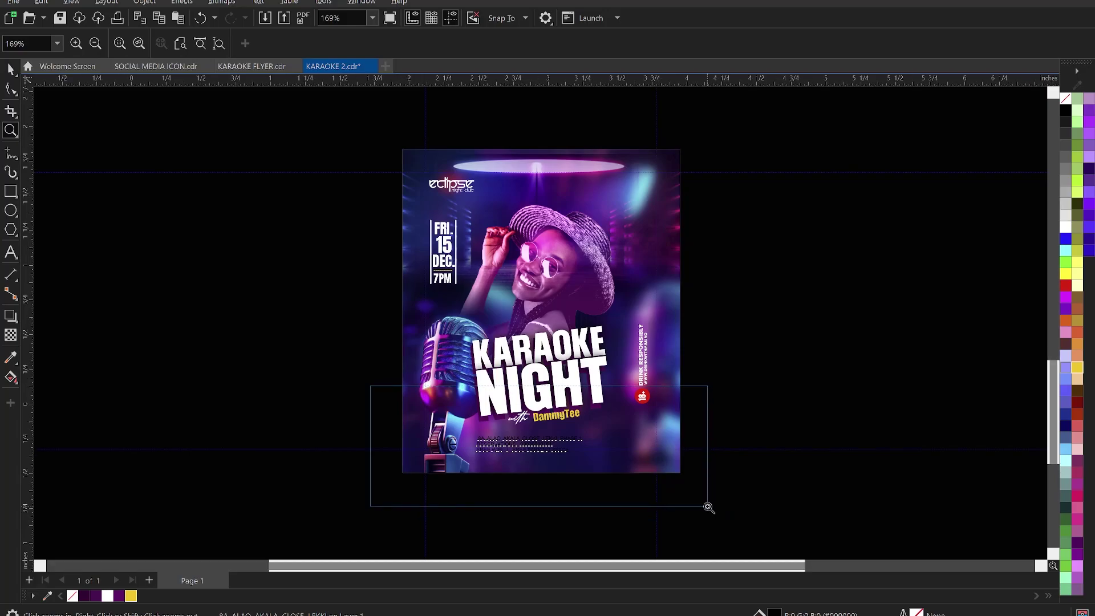
key("space")
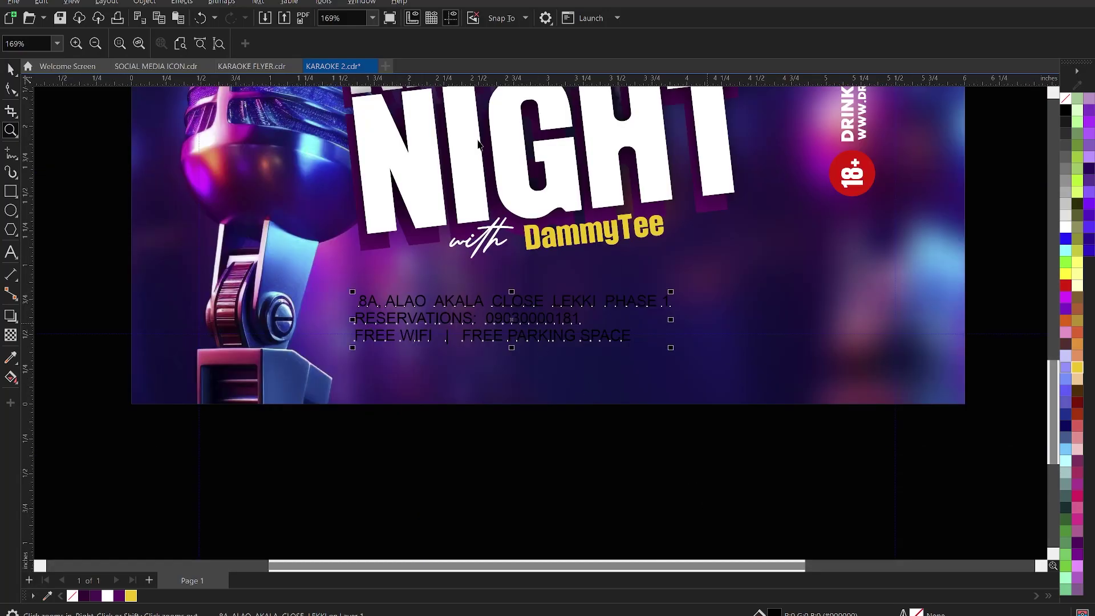
scroll(486, 333, "down", 1)
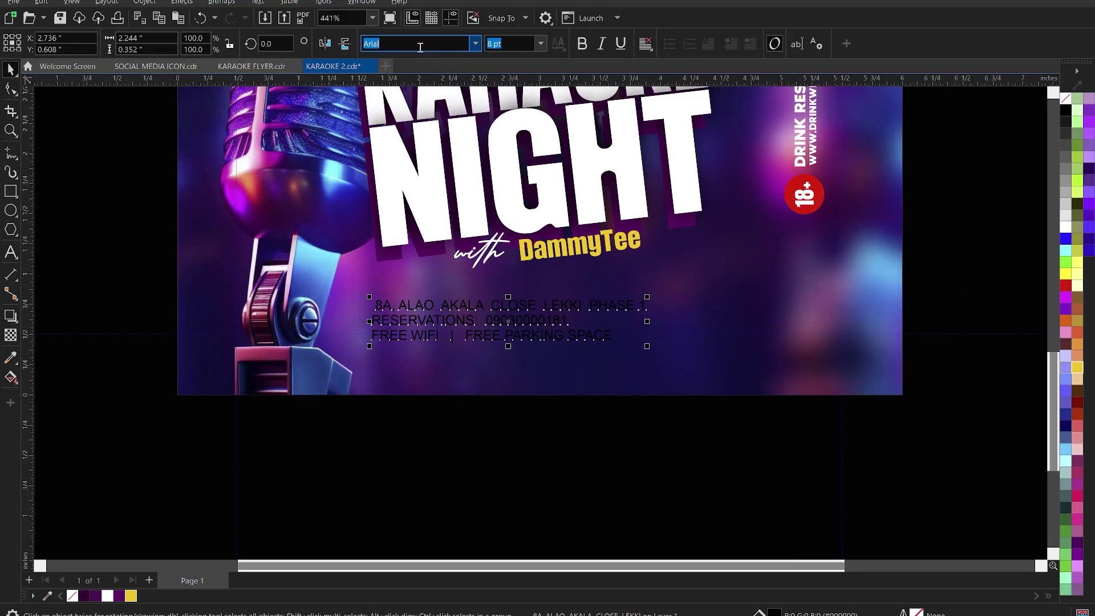
type("KonsensBold")
key("Return")
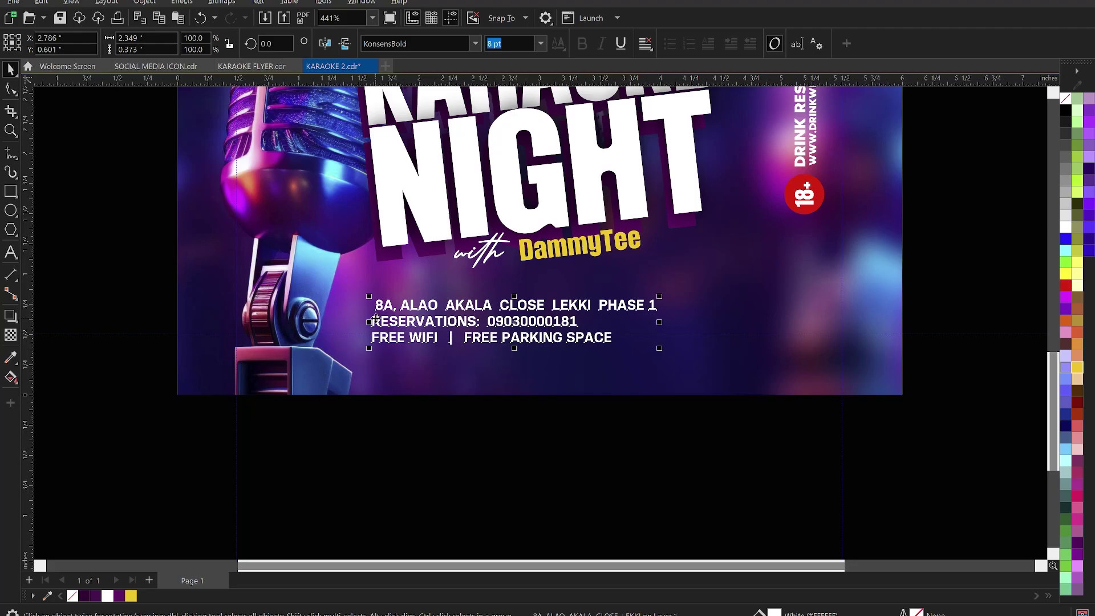
Centre-align the lines of the venue details text and centre the text block horizontally on the flyer background
double_click(375, 319)
key("ctrl+a")
key("ctrl+e")
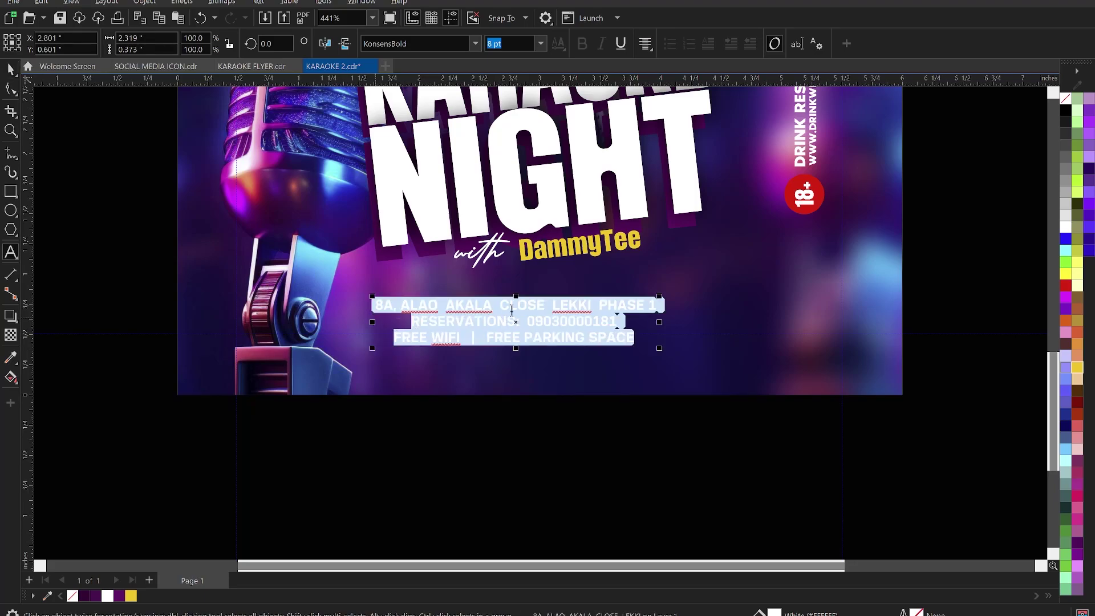
key("ctrl+space")
left_click_drag(532, 305, 545, 309)
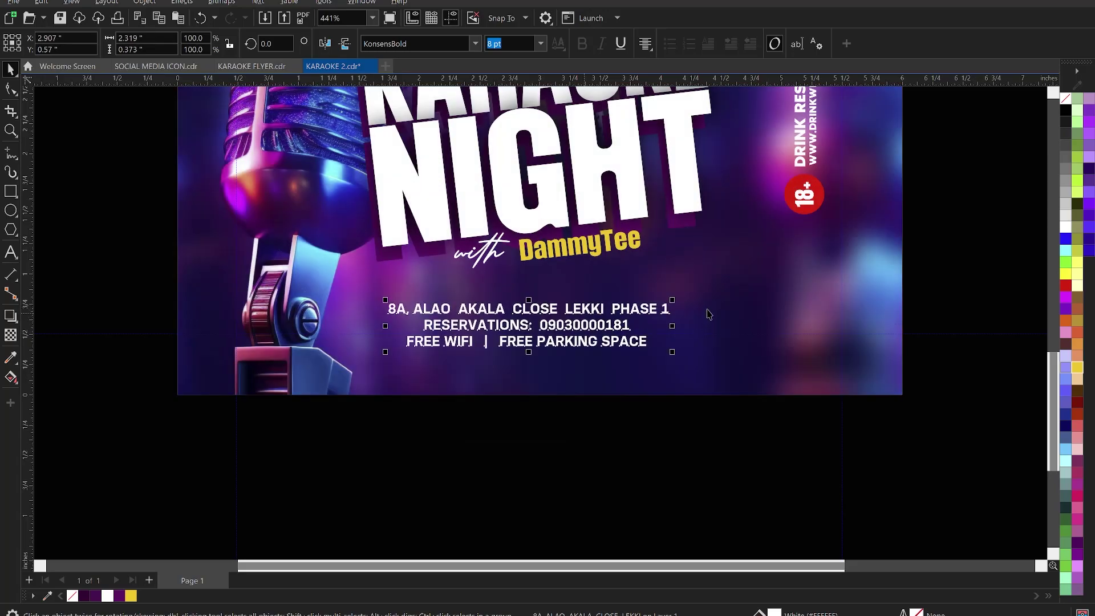
left_click(707, 309, "shift")
key("c")
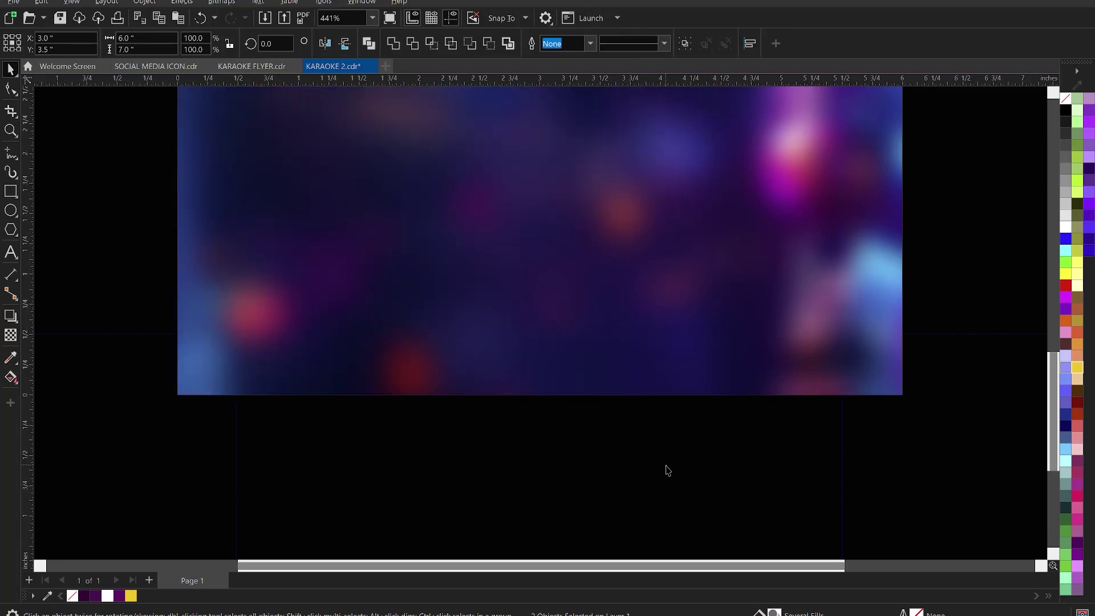
key("Escape")
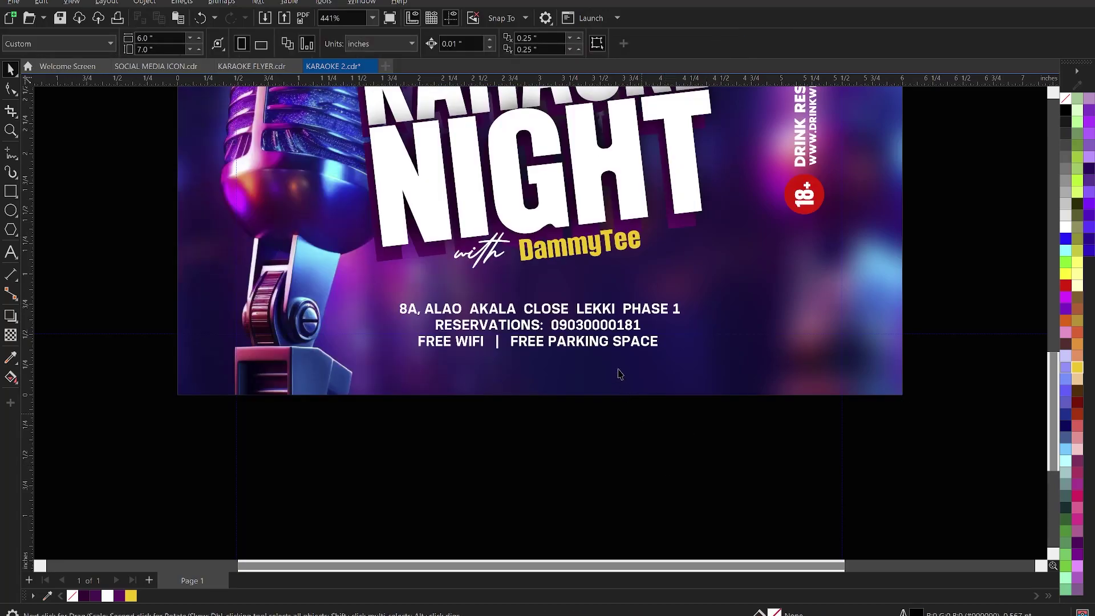
Copy the reservations line from the venue details text, then delete it and close the empty line
left_click(598, 316)
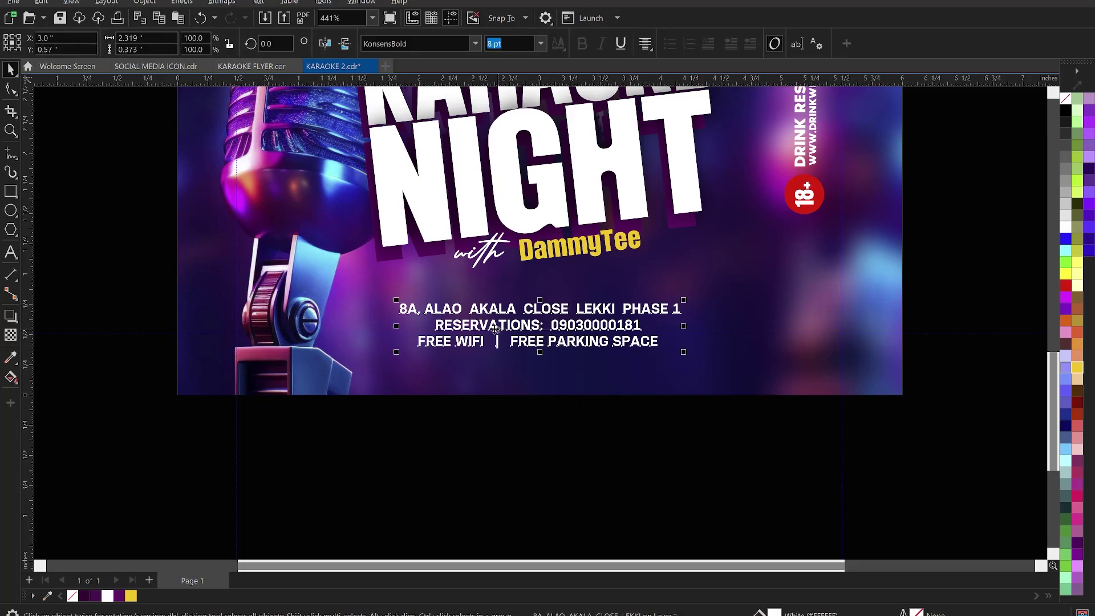
key("F8")
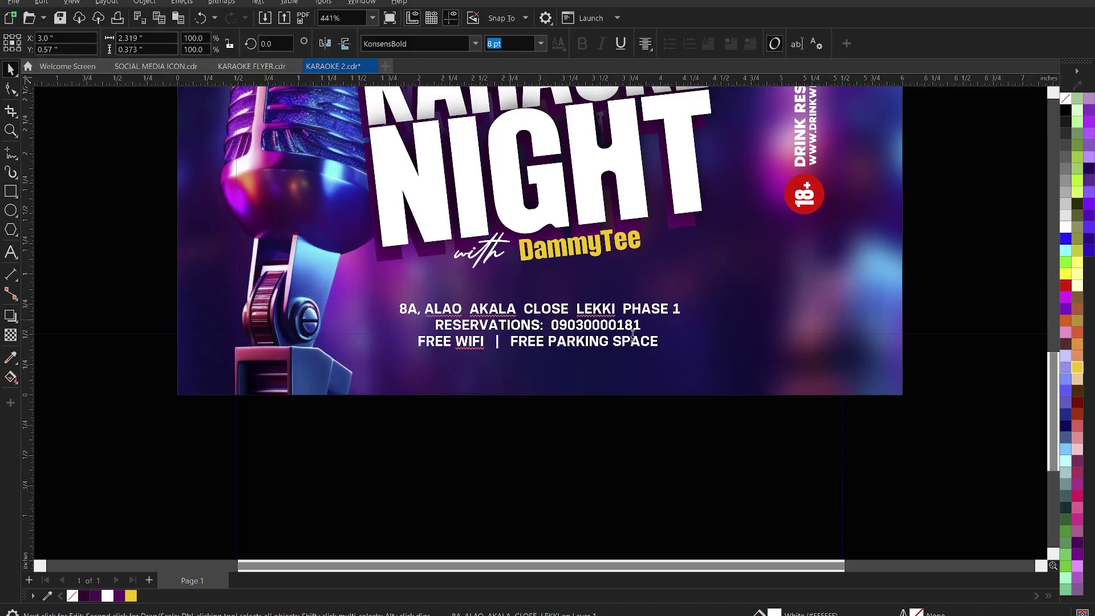
left_click_drag(656, 331, 430, 325)
key("ctrl+c")
key("Delete")
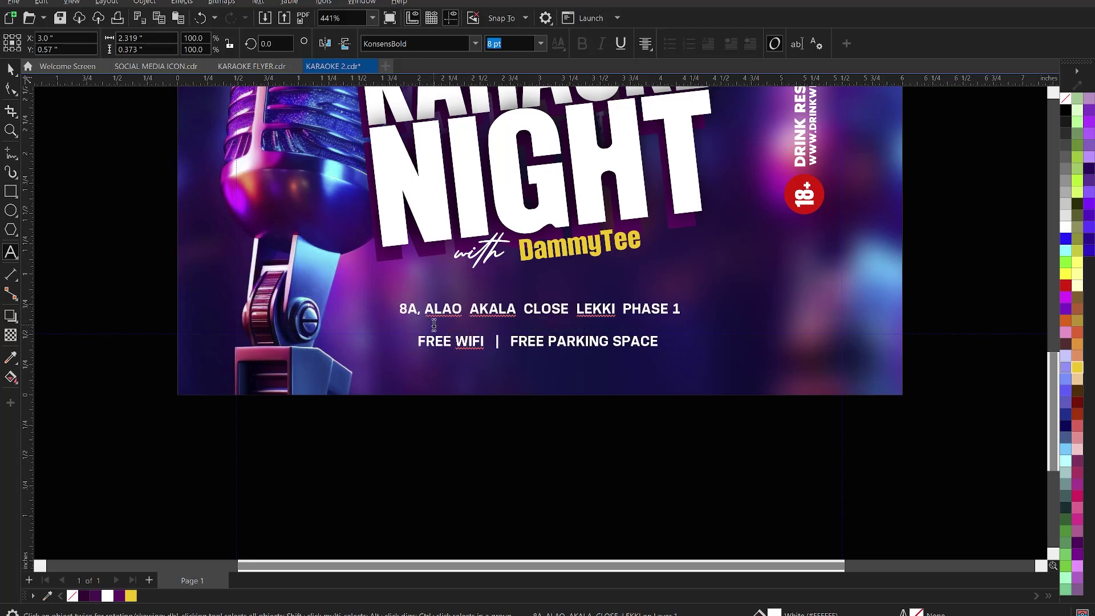
key("Delete")
key("Escape")
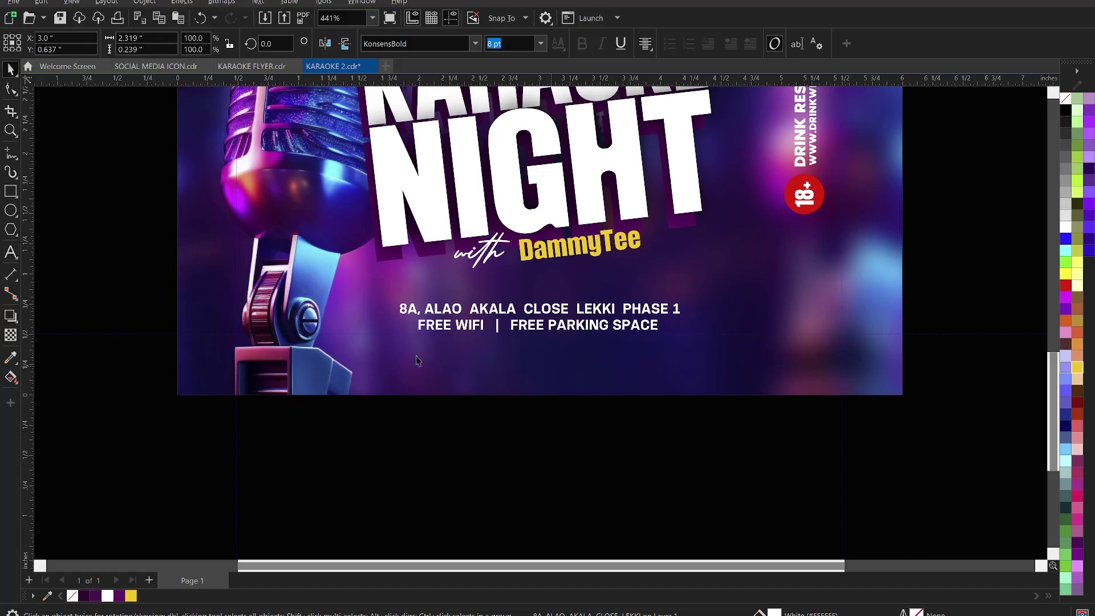
Draw a rectangle about 2.53 by 0.23 inches just below the venue details text
left_click(10, 191)
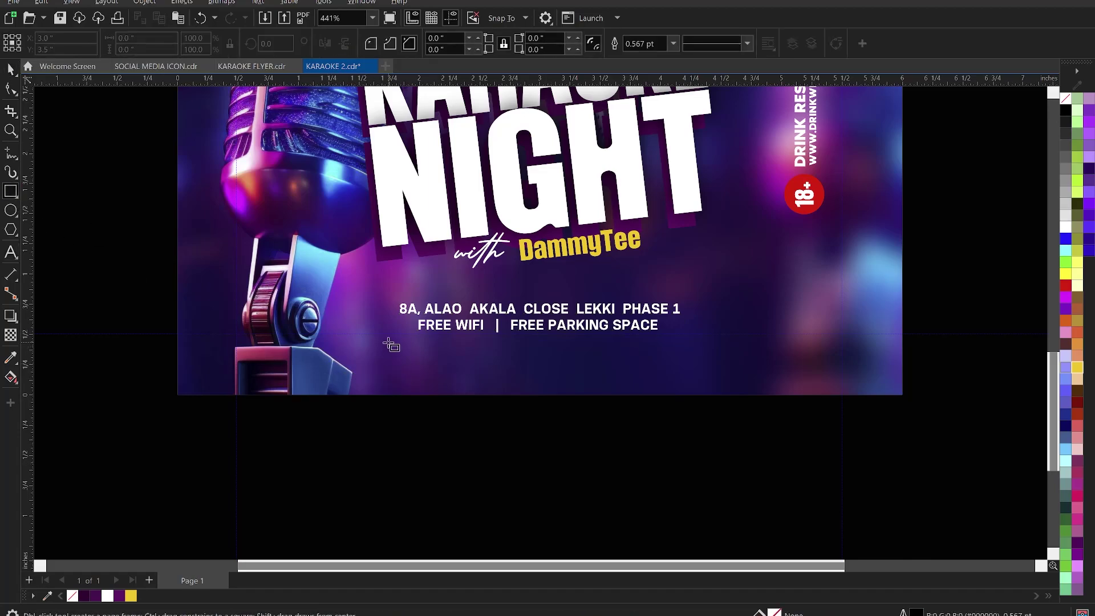
left_click_drag(390, 337, 696, 363)
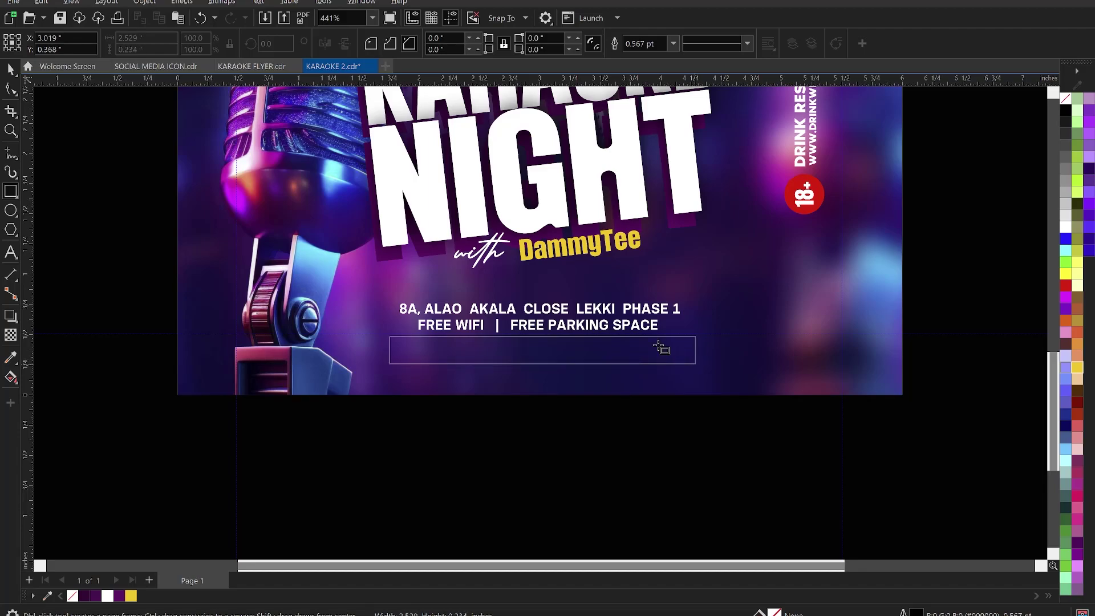
key("space")
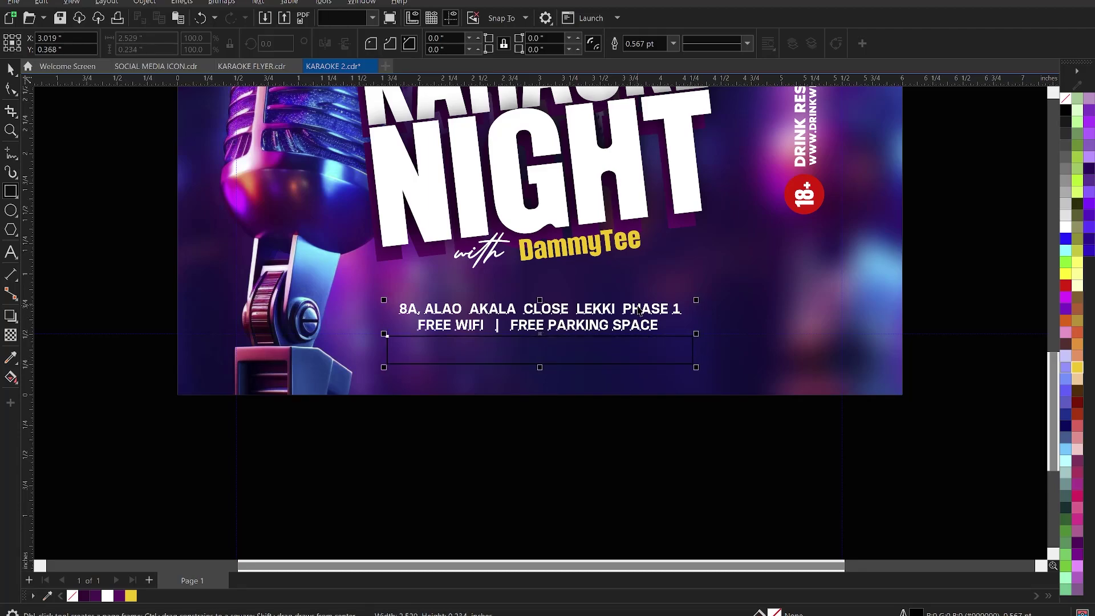
Centre the rectangle under the venue details text, nudge both up together, and nudge the rectangle slightly down
left_click(638, 308, "shift")
key("Up")
key("Up")
key("Up")
key("Up")
key("Up")
key("Up")
key("Up")
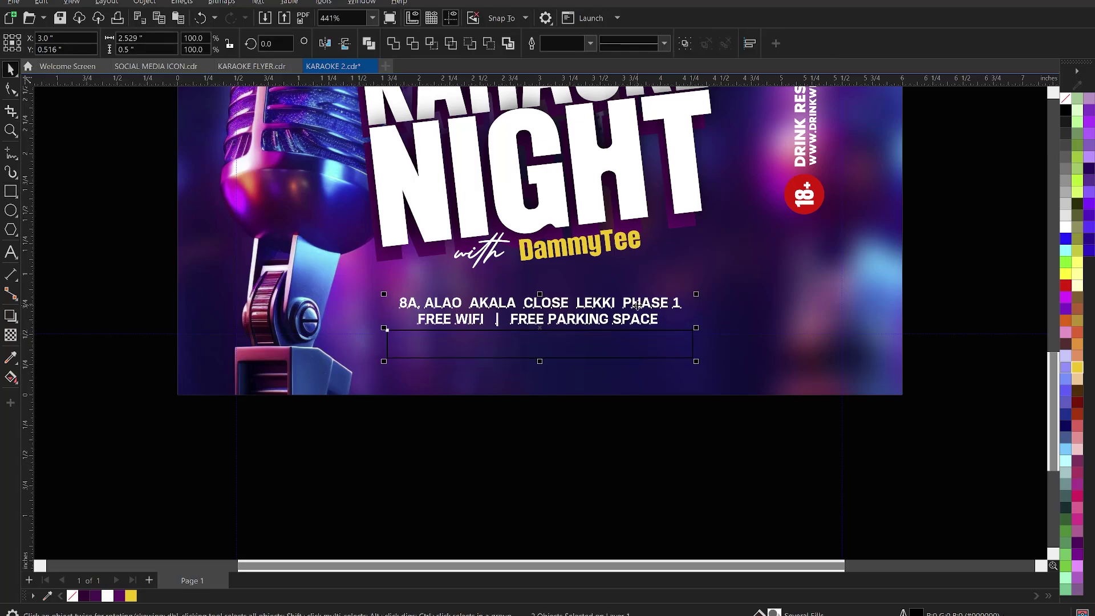
key("Up")
key("Up")
key("Up")
key("Up")
key("Up")
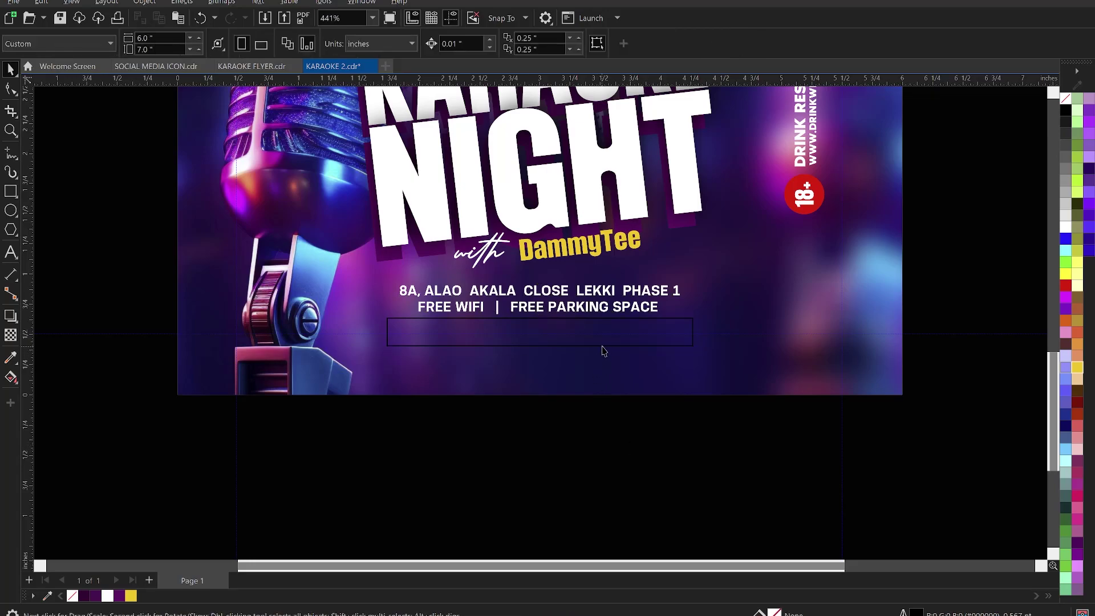
left_click(601, 345)
key("Down")
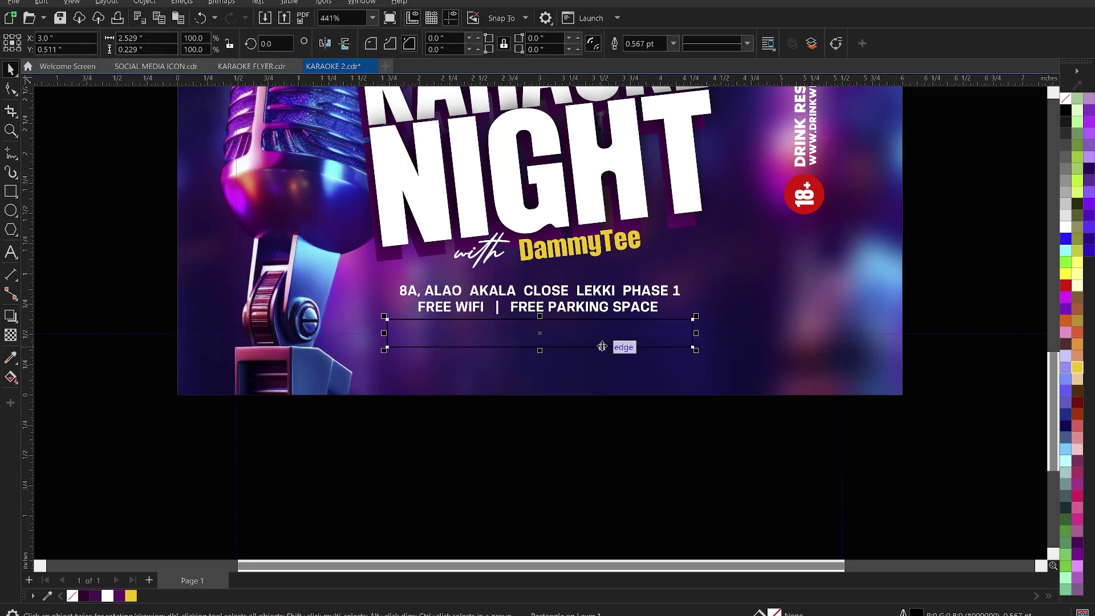
Fill the rectangle with the dark purple #41003A and remove its outline
left_click(119, 595)
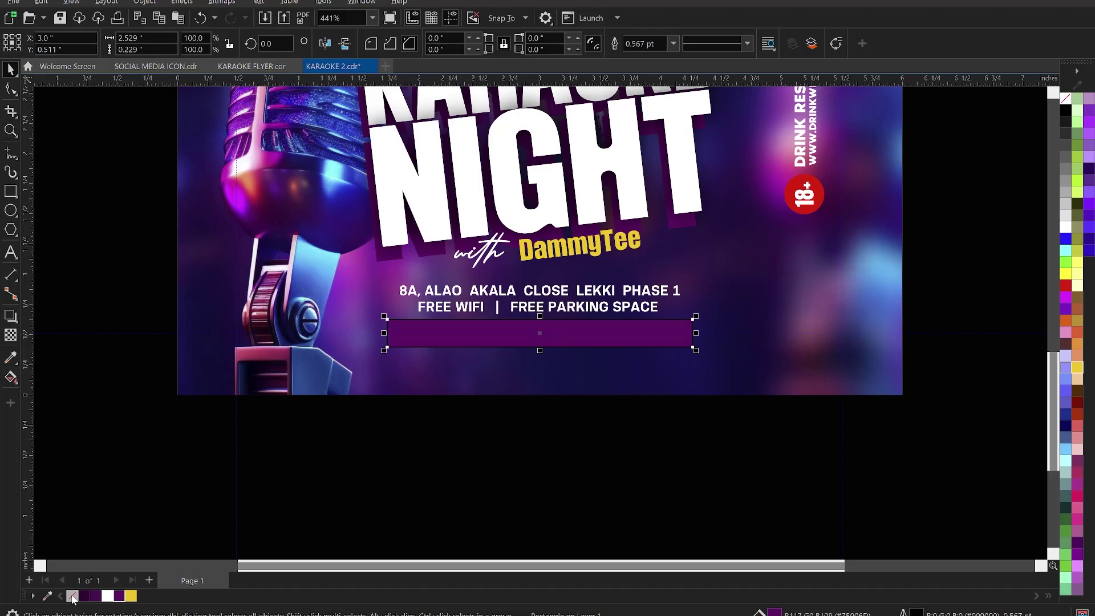
right_click(72, 596)
left_click(85, 595)
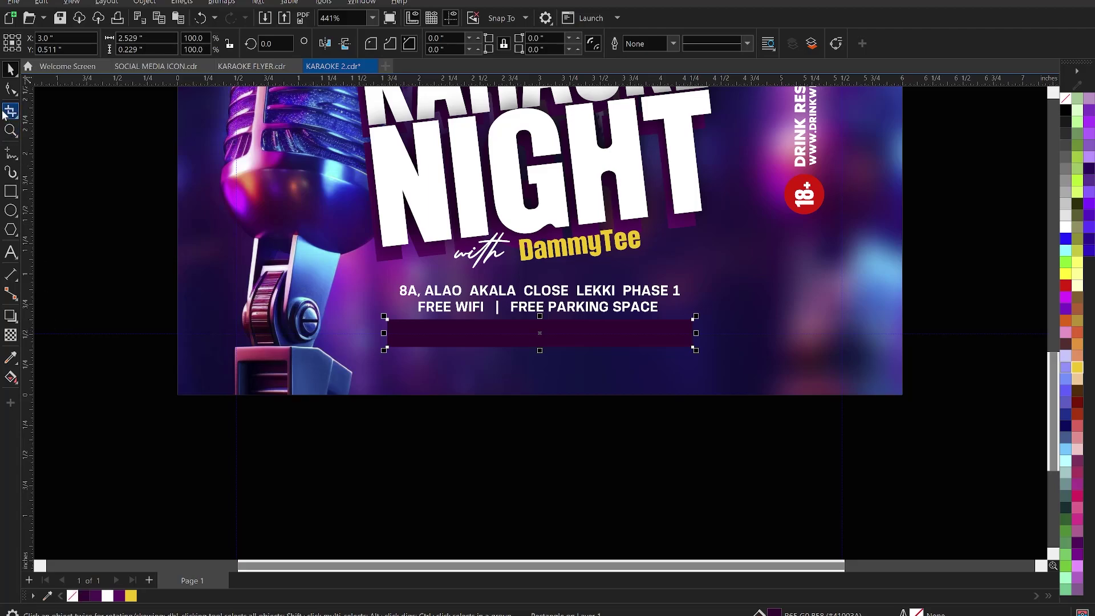
Round the corners of the dark purple rectangle to a radius of about 0.07 inches
left_click(10, 88)
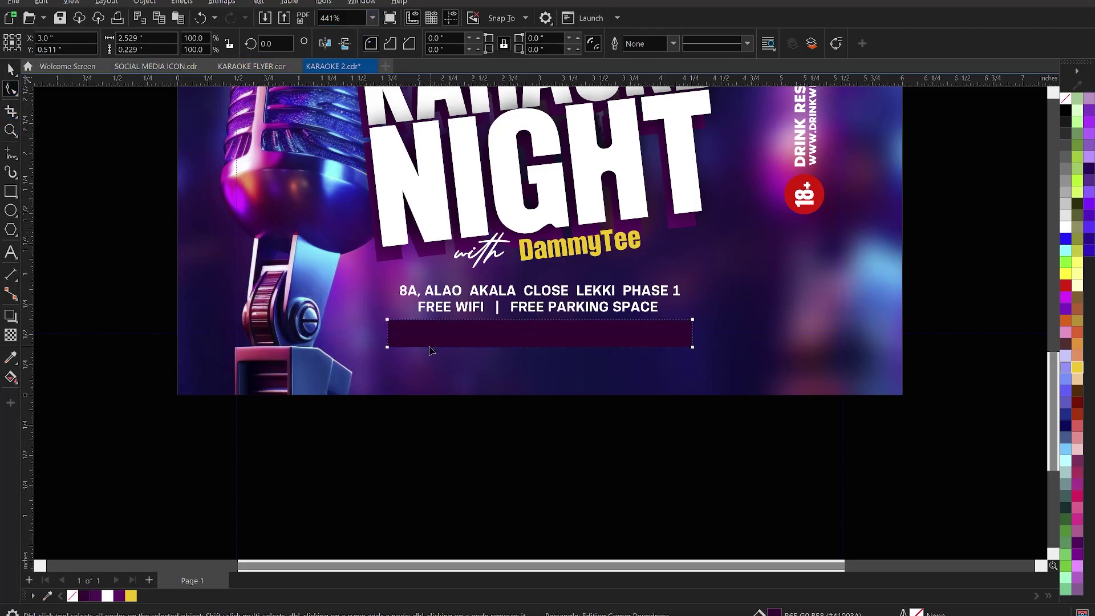
left_click_drag(388, 318, 416, 319)
left_click(490, 502)
key("space")
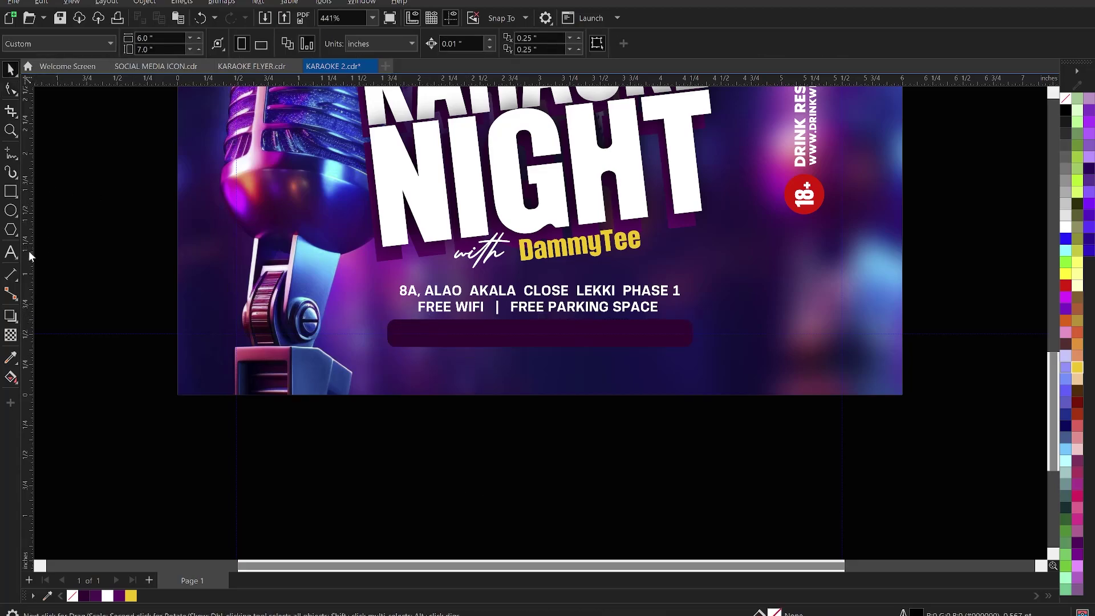
Paste the copied reservations line as a separate text object and centre it both ways on the rounded rectangle
left_click(11, 251)
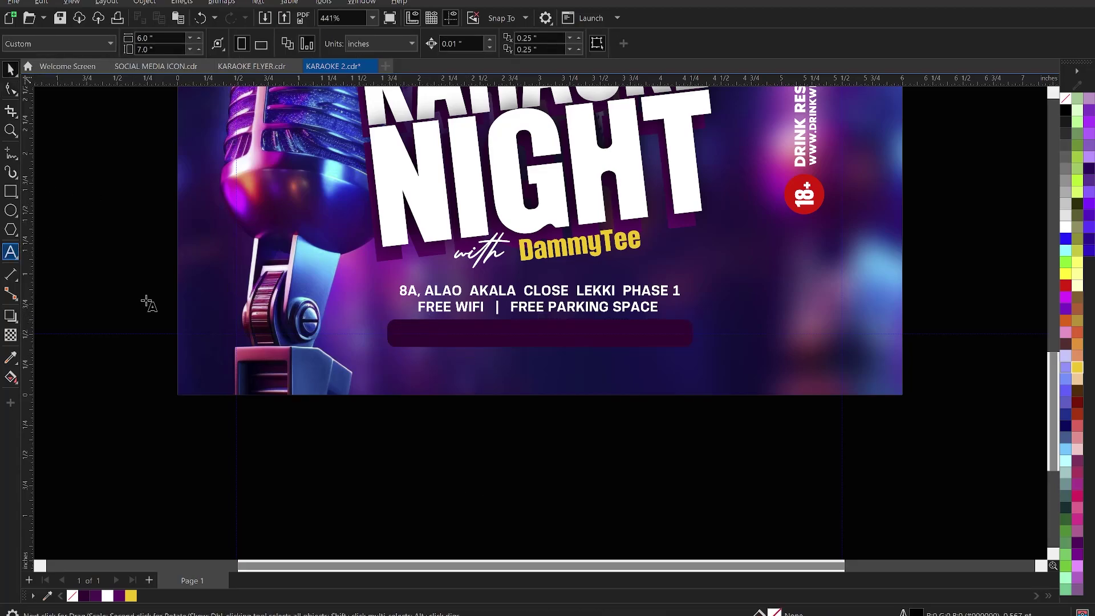
left_click(416, 368)
key("ctrl+v")
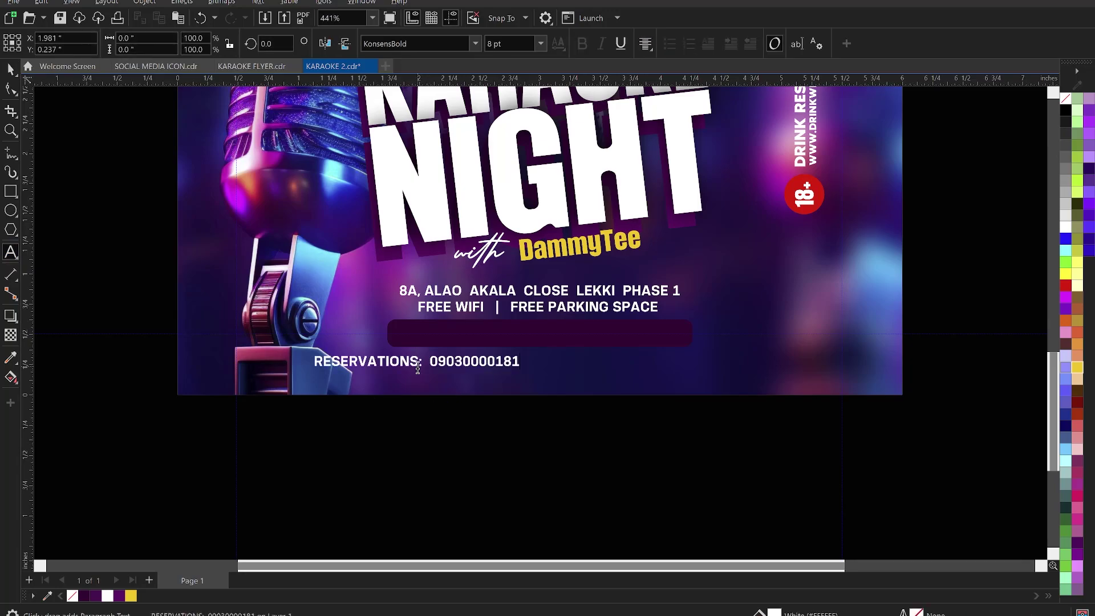
left_click(524, 329, "shift")
key("c")
key("e")
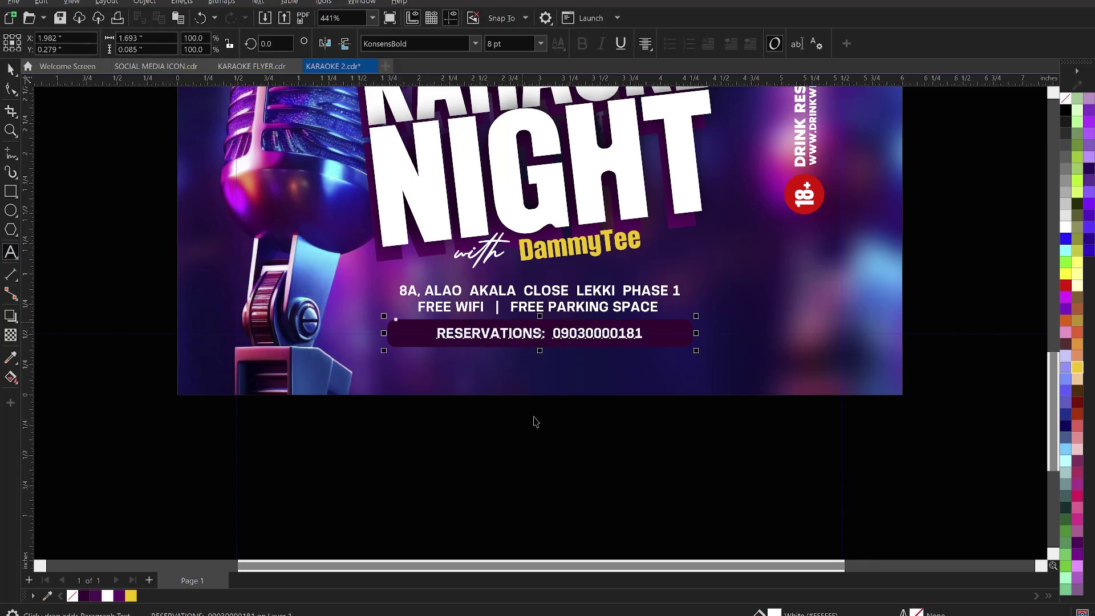
left_click(584, 348)
left_click(588, 333)
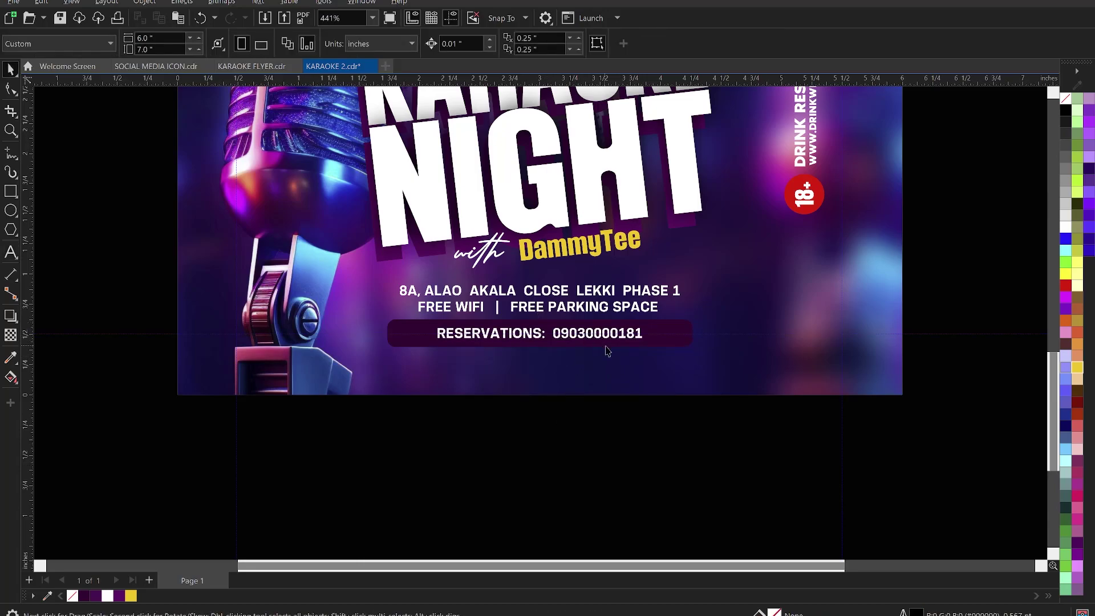
Enlarge the reservations text to about 8.9 pt and narrow the rounded rectangle from both sides to about 2.2 inches
left_click(640, 339)
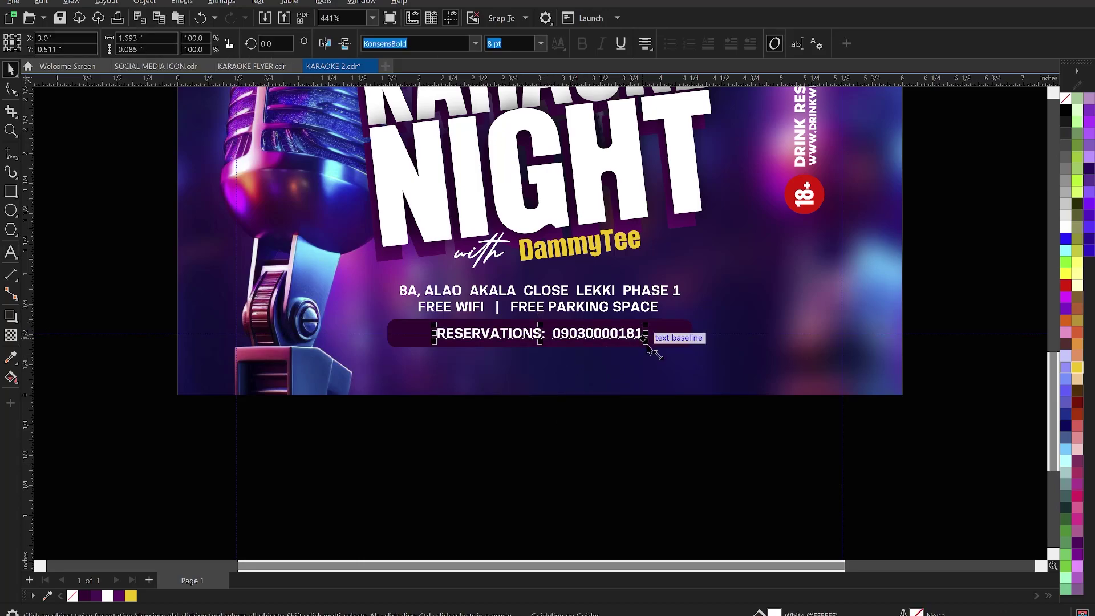
left_click_drag(659, 354, 661, 355)
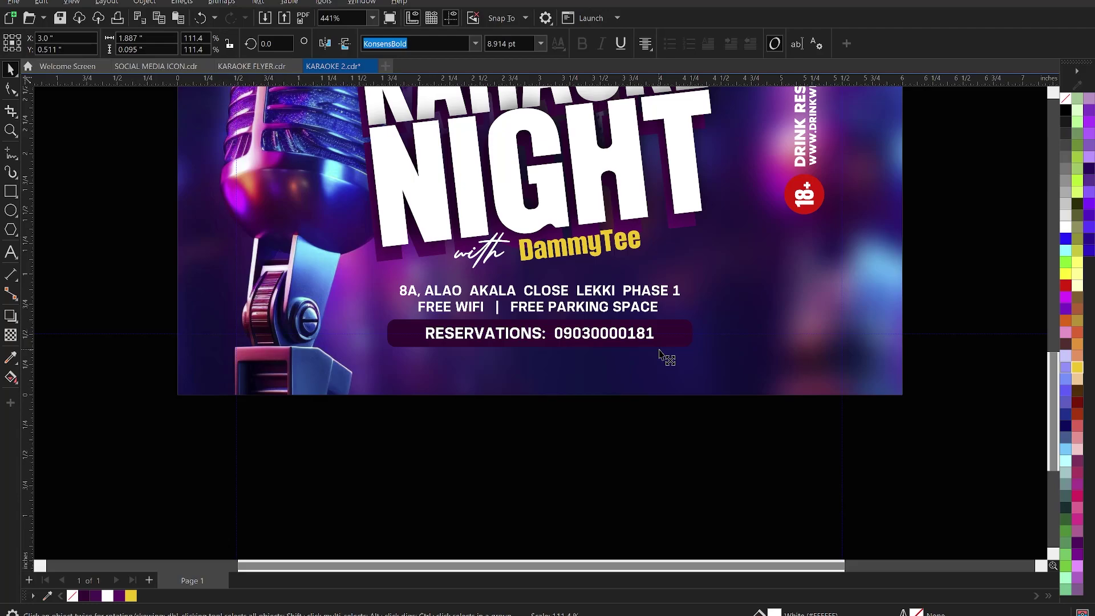
left_click(690, 336)
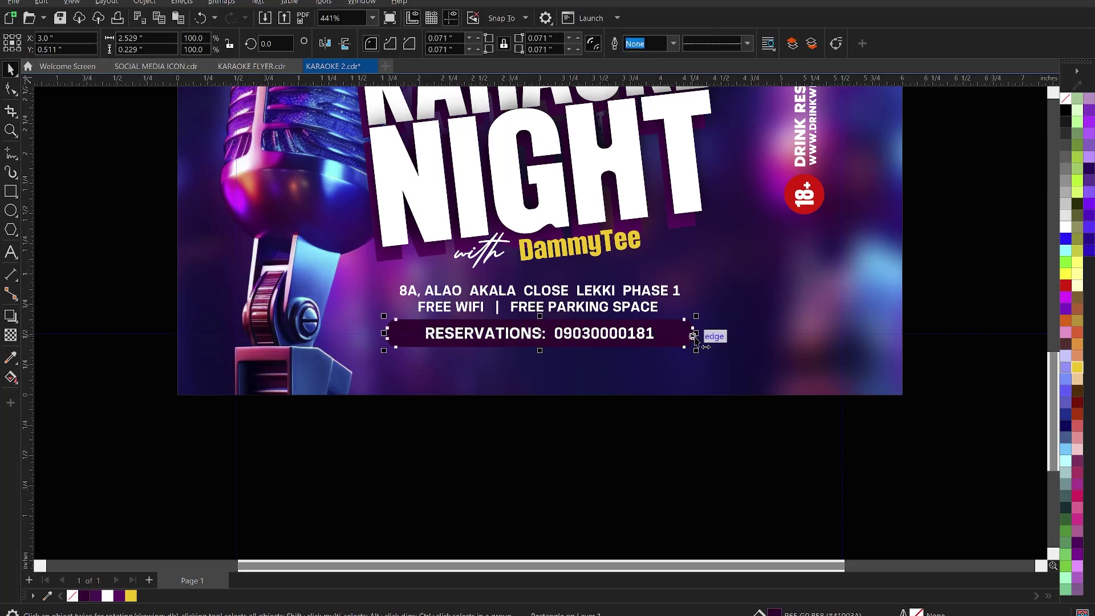
left_click_drag(695, 334, 676, 336)
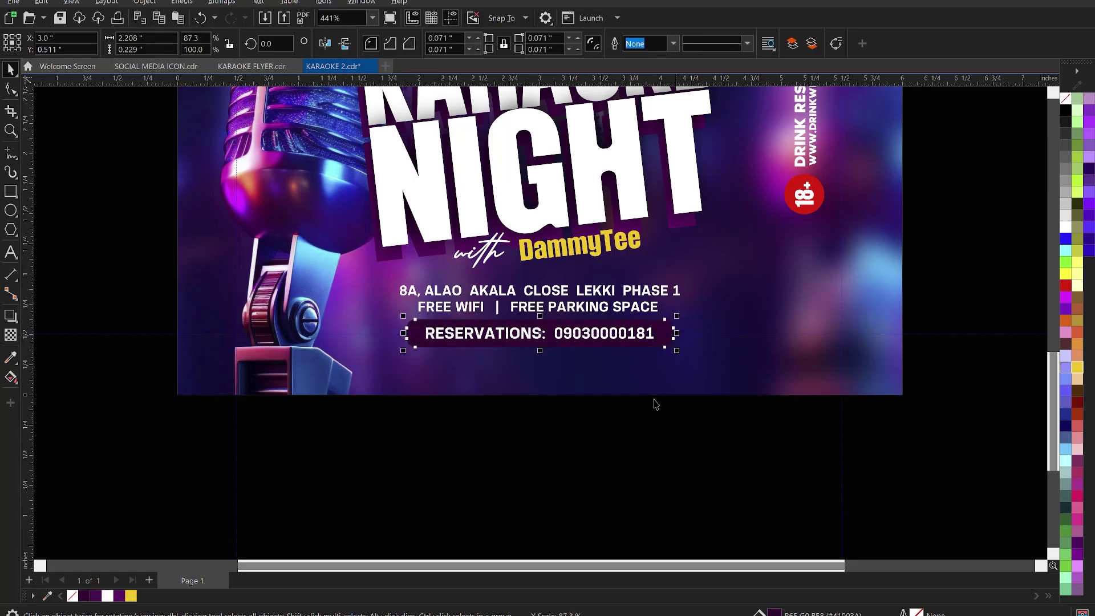
left_click_drag(746, 494, 346, 272)
left_click(625, 432)
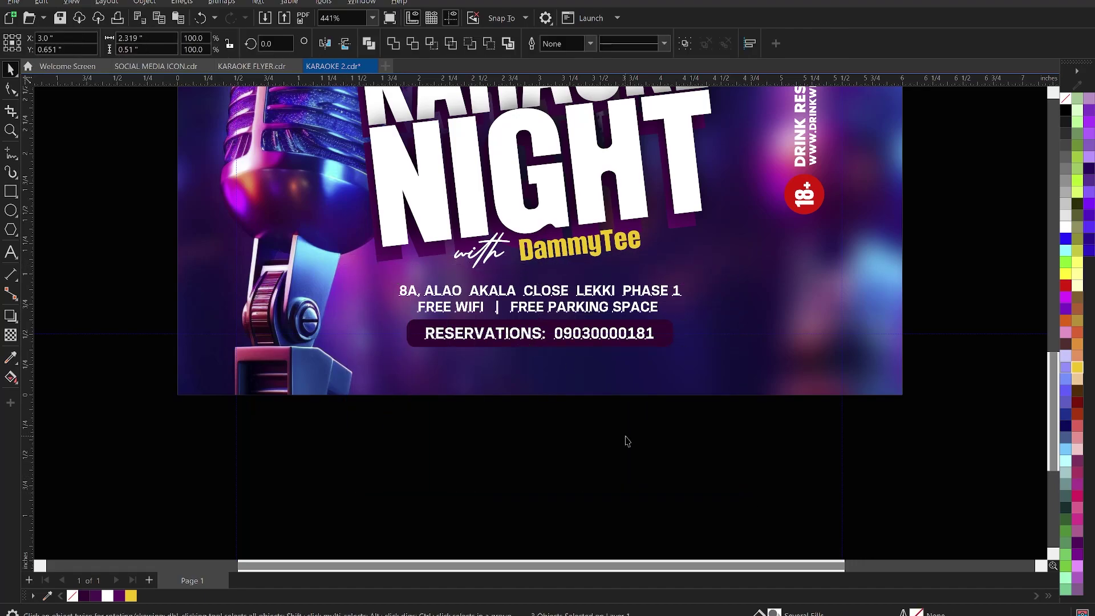
Compare the flyer's text with the Notepad notes and examine the whole flyer layout
key("z")
key("alt+Tab")
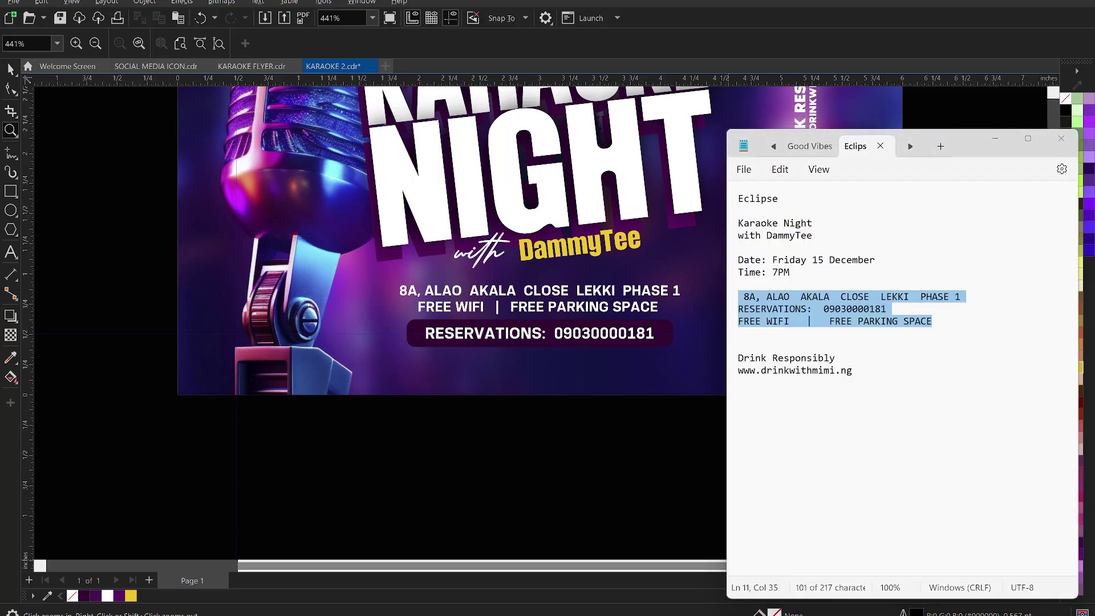
key("alt+Tab")
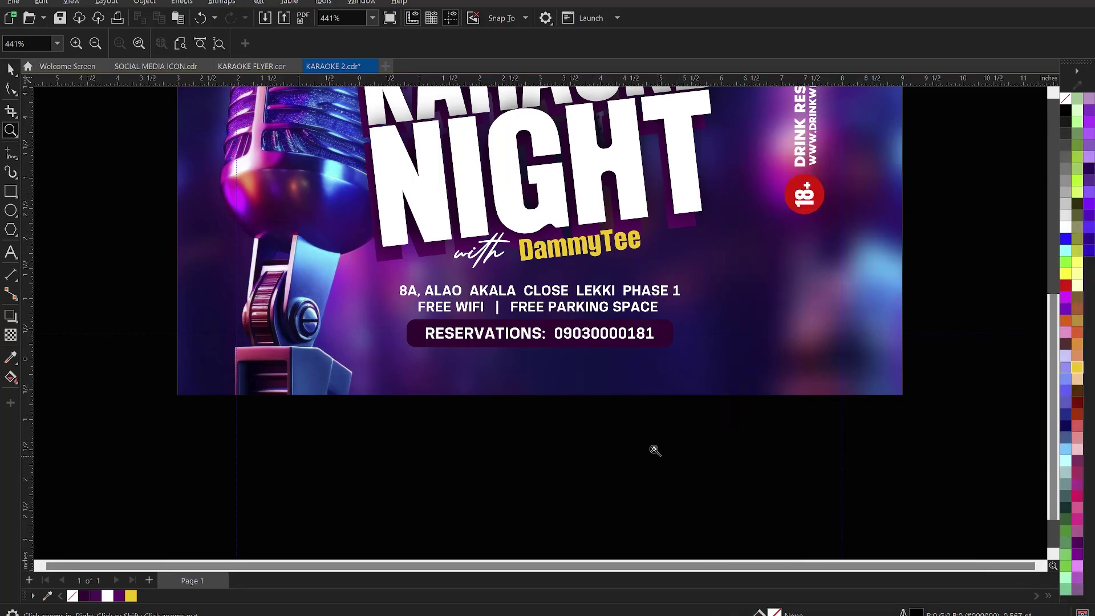
right_click(655, 450)
right_click(610, 319)
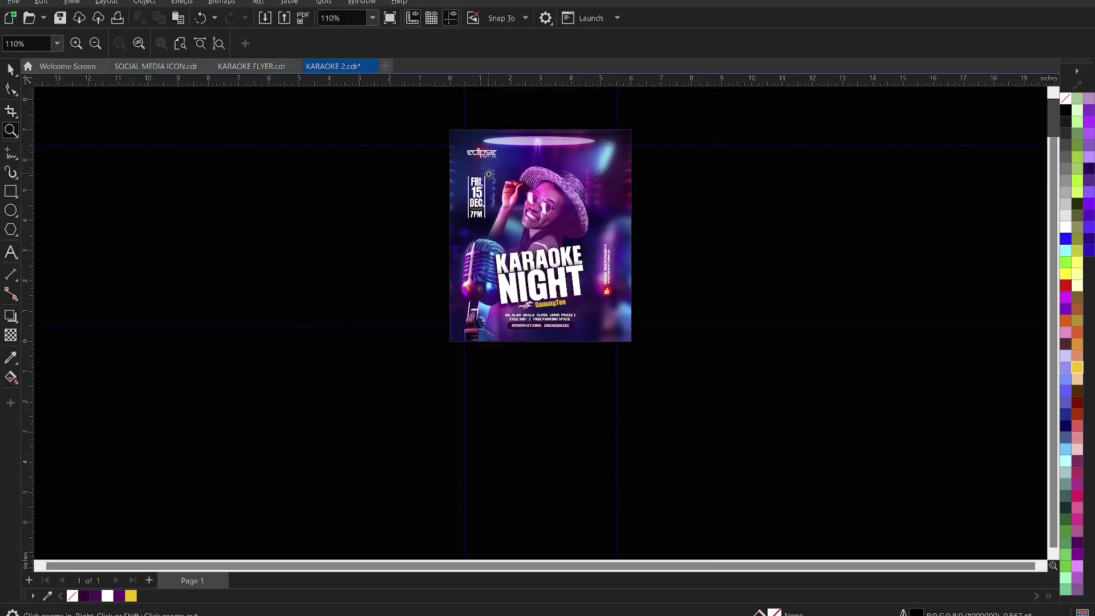
left_click_drag(442, 119, 643, 348)
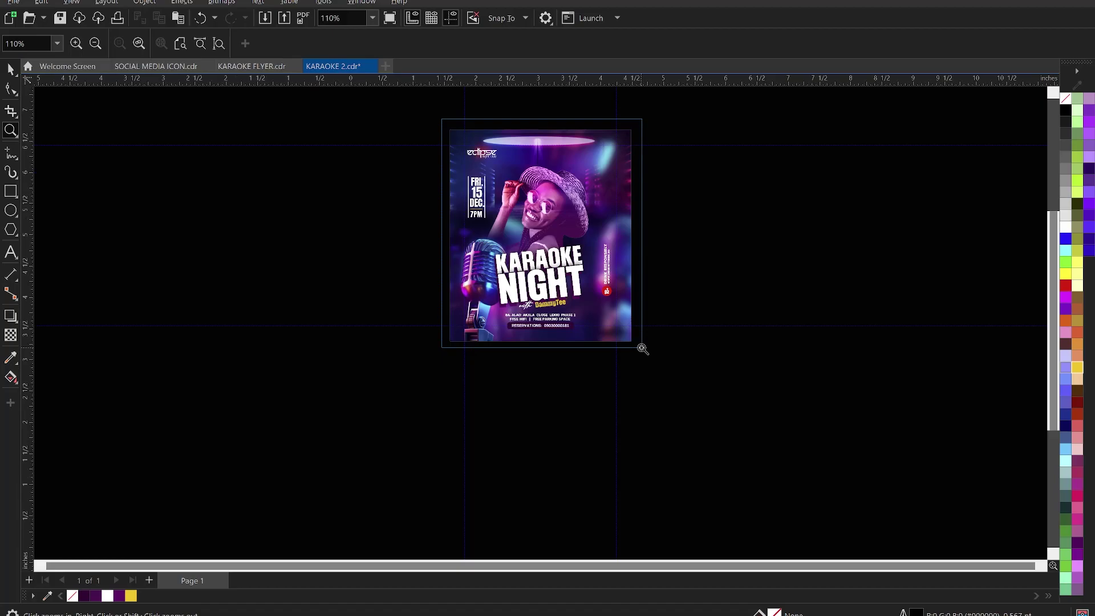
key("space")
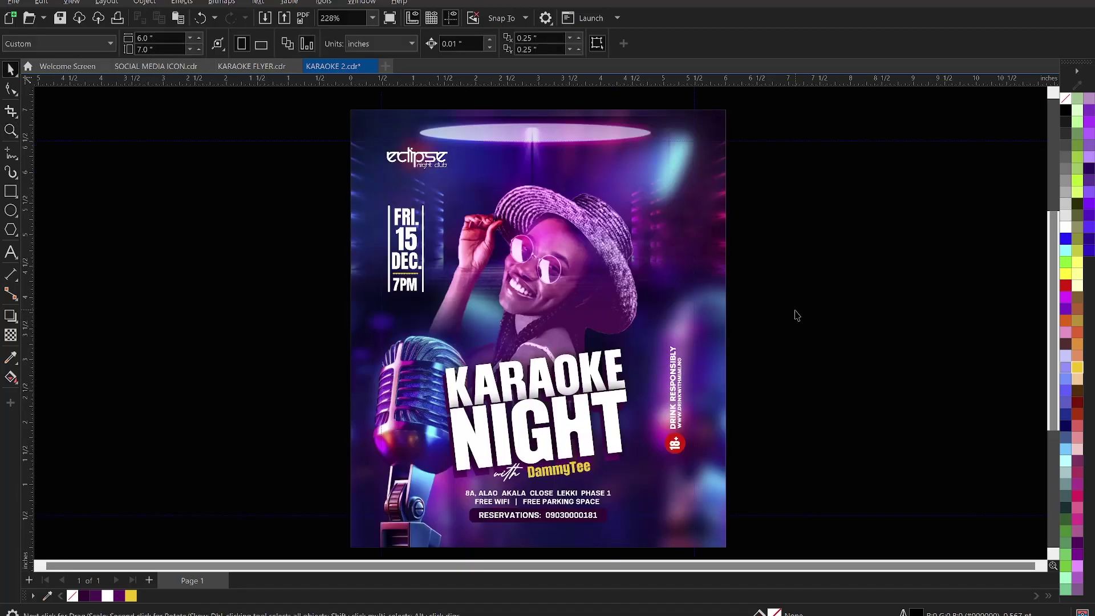
right_click(797, 311)
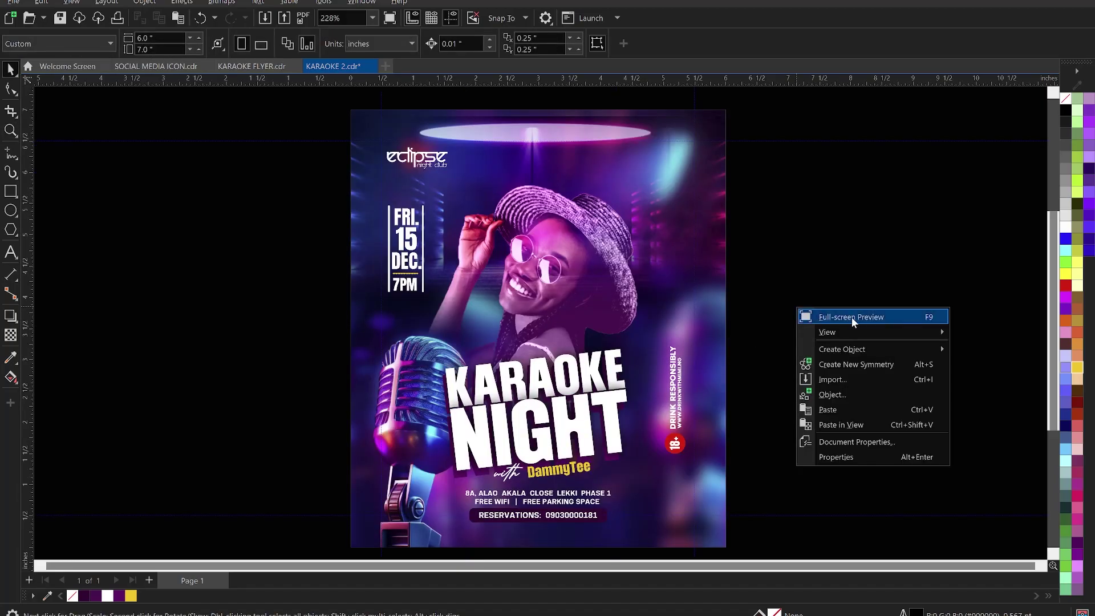
left_click(832, 238)
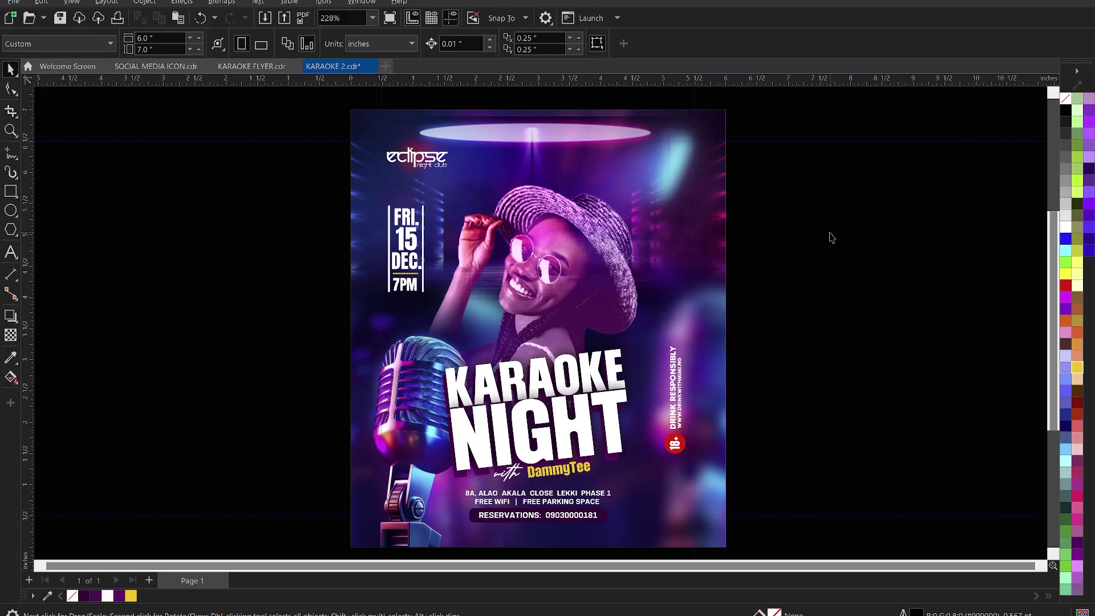